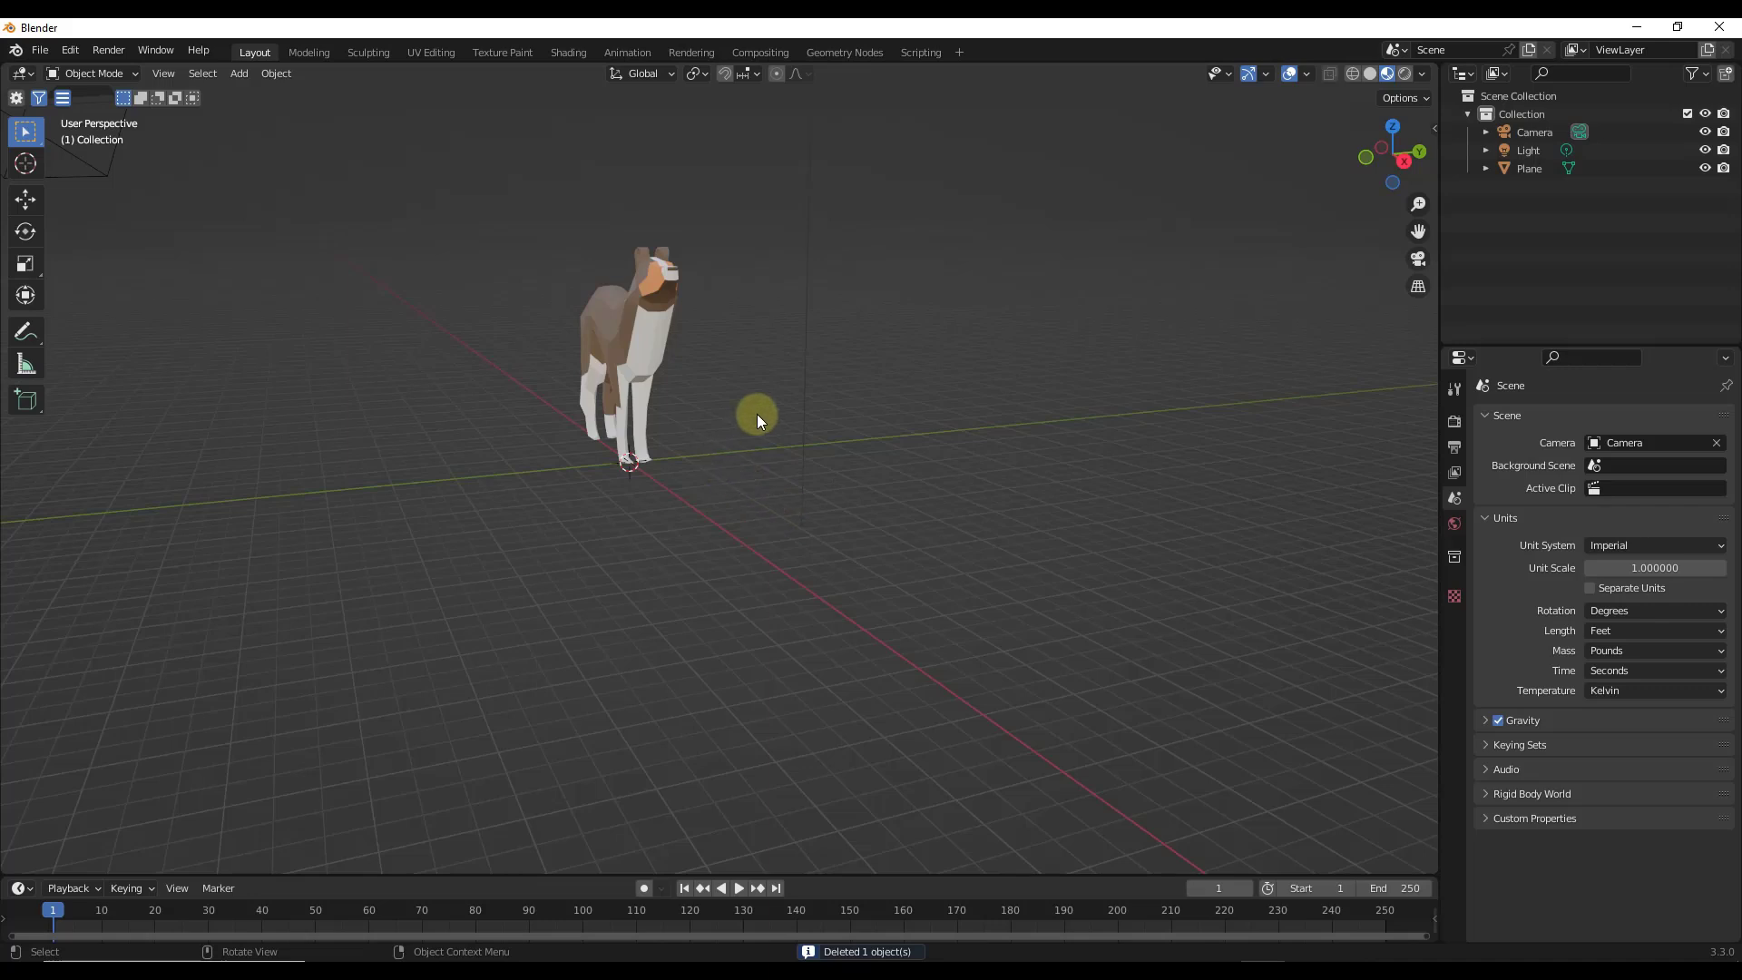
Step: Add a plane mesh and move it along the Y axis, away from the animal model
{"action": "mouse_move", "coordinate": [739, 454]}
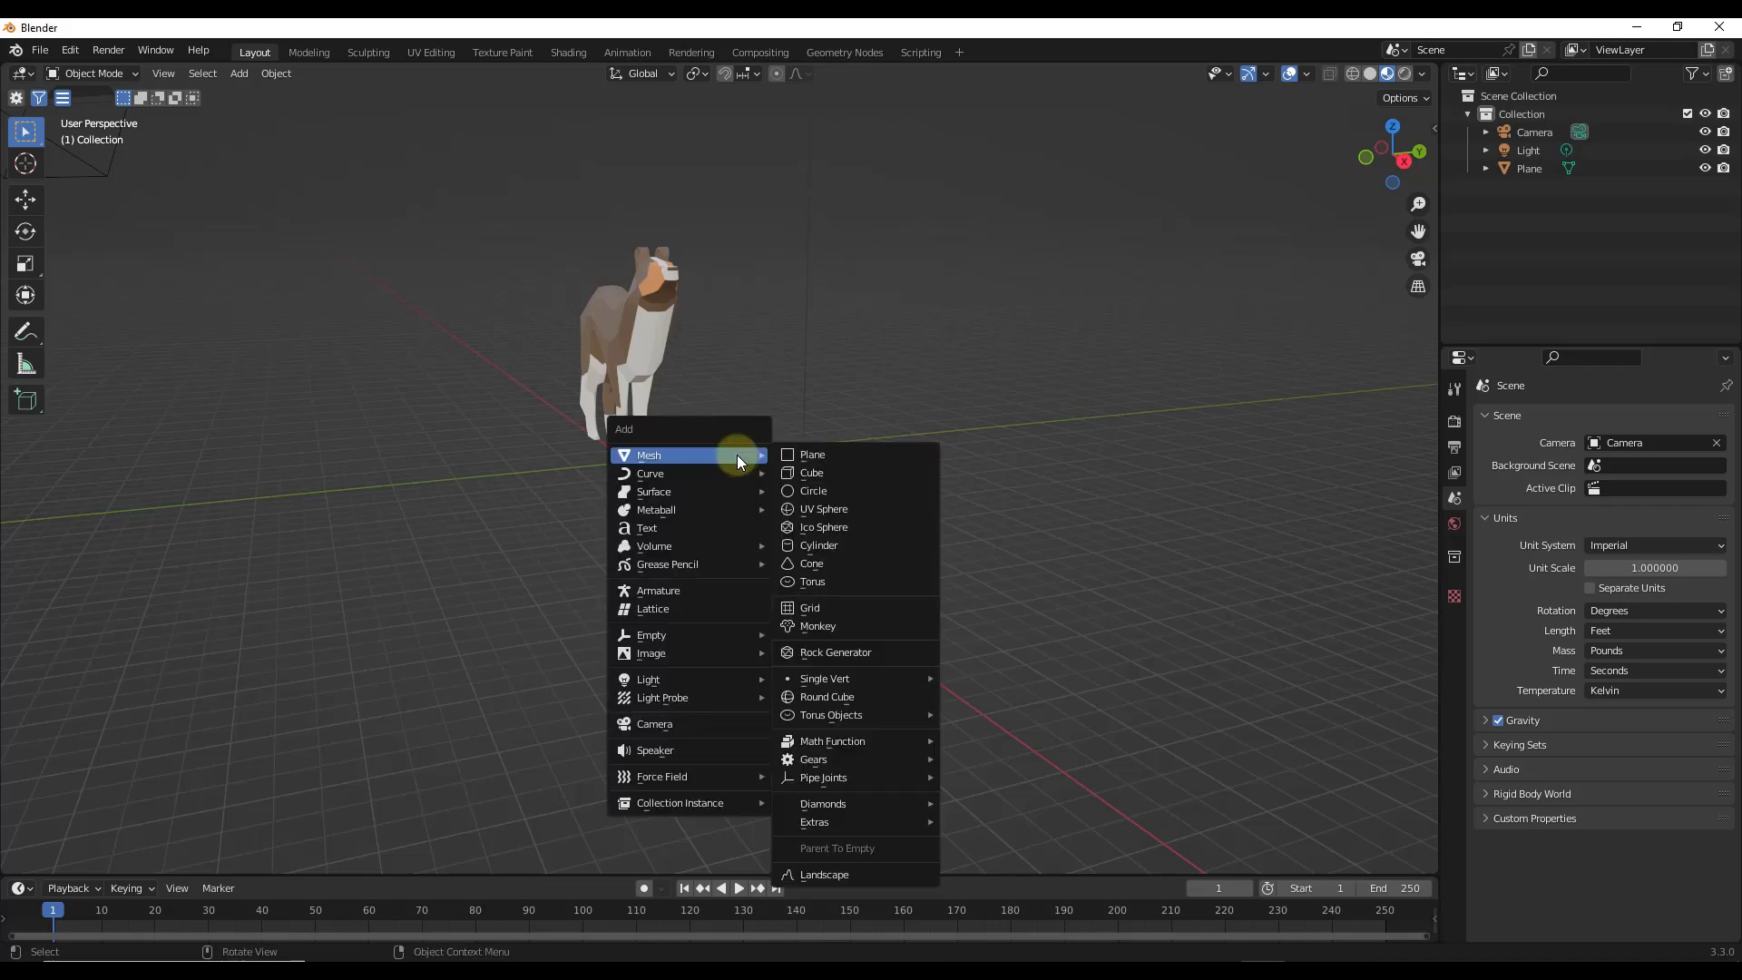
{"action": "left_click", "coordinate": [829, 459]}
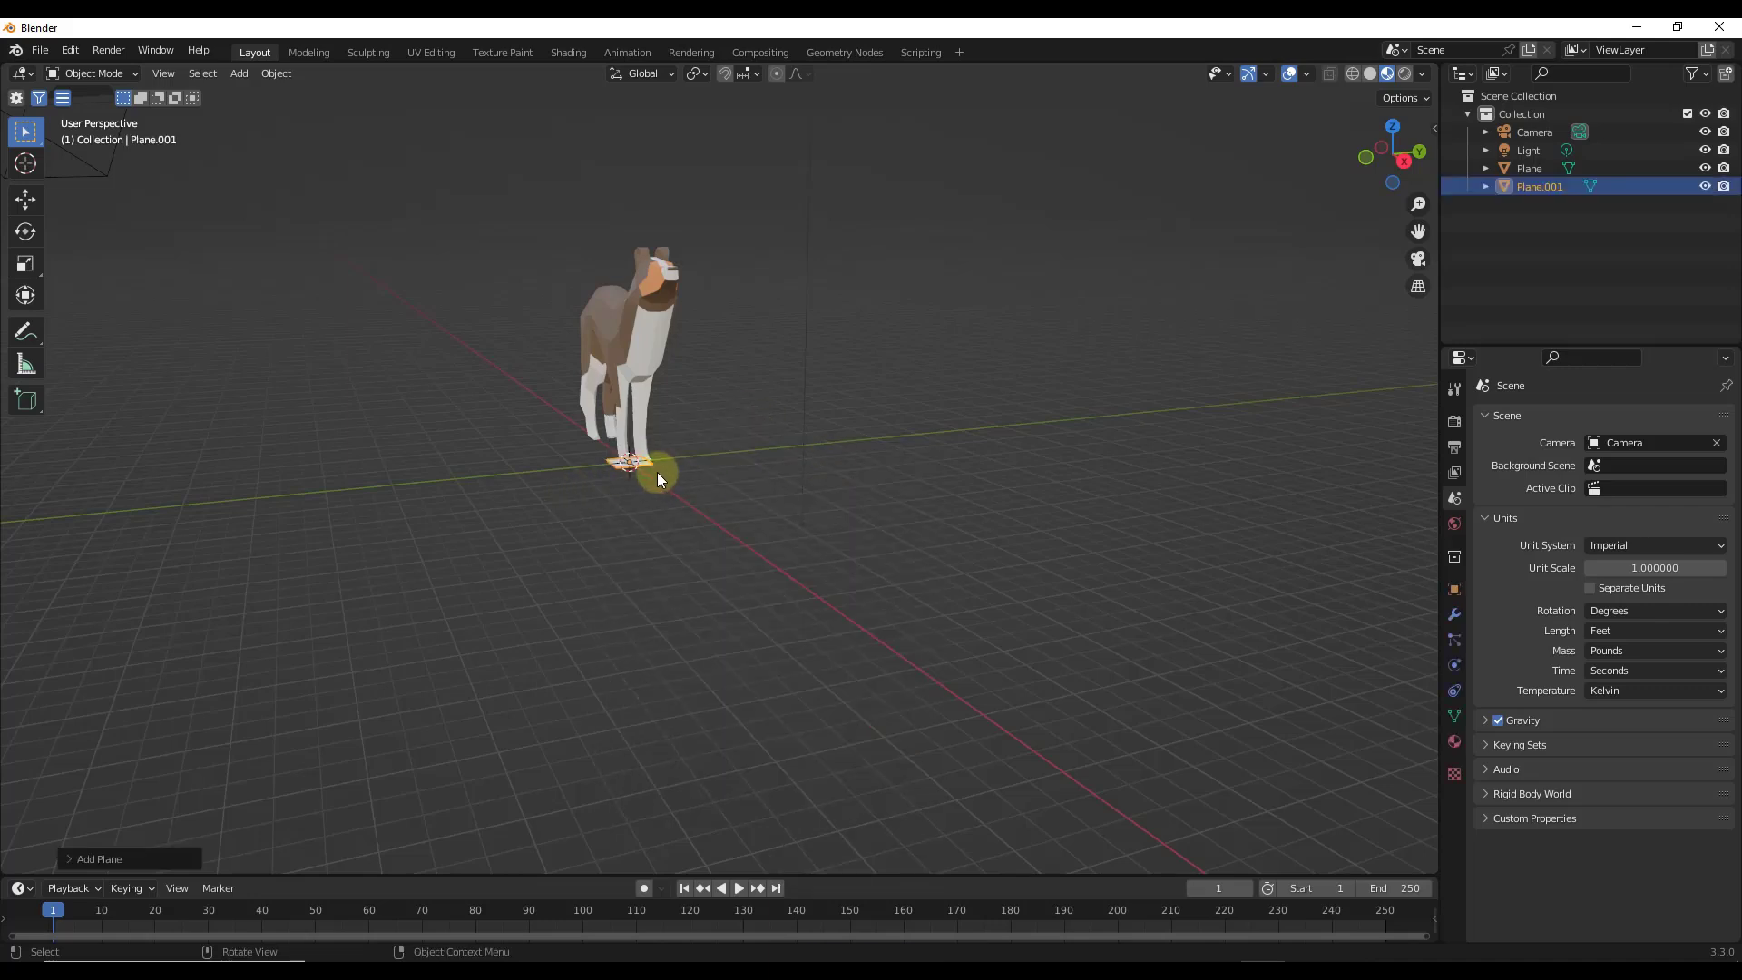
{"action": "key", "text": "g"}
{"action": "key", "text": "y"}
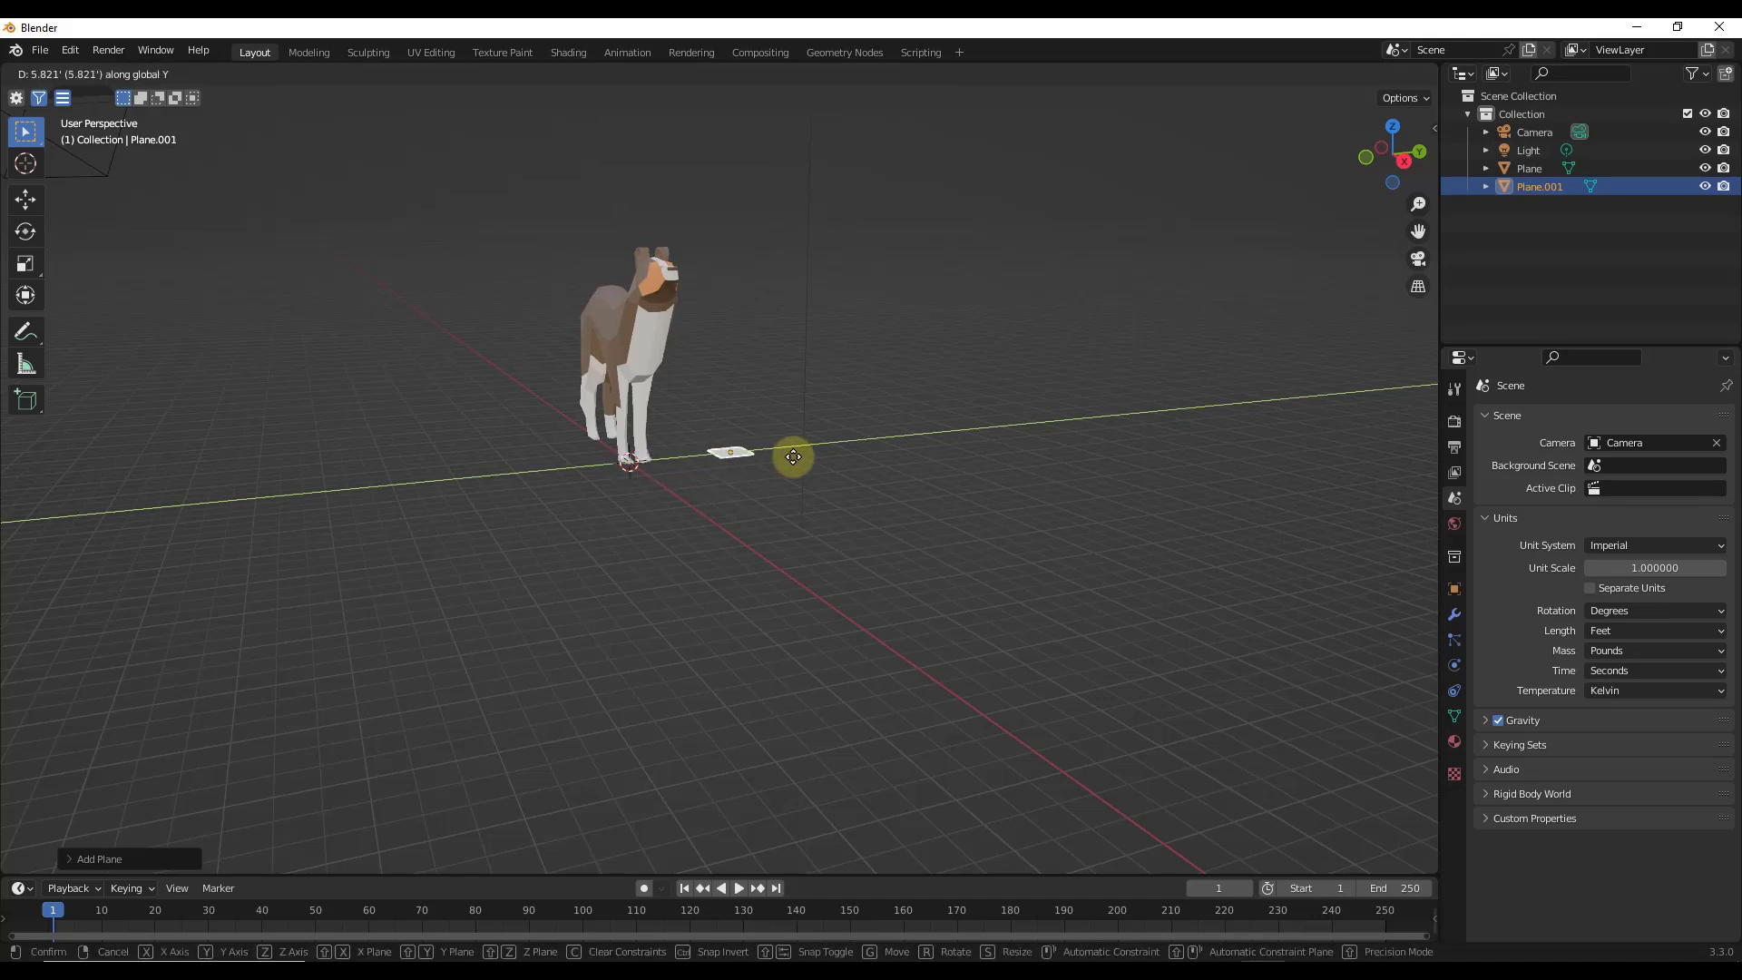
{"action": "left_click", "coordinate": [1010, 433]}
Step: Scale the new plane up uniformly into a large square beside the animal model
{"action": "middle_click_drag", "start_coordinate": [796, 429], "coordinate": [673, 435]}
{"action": "key", "text": "s"}
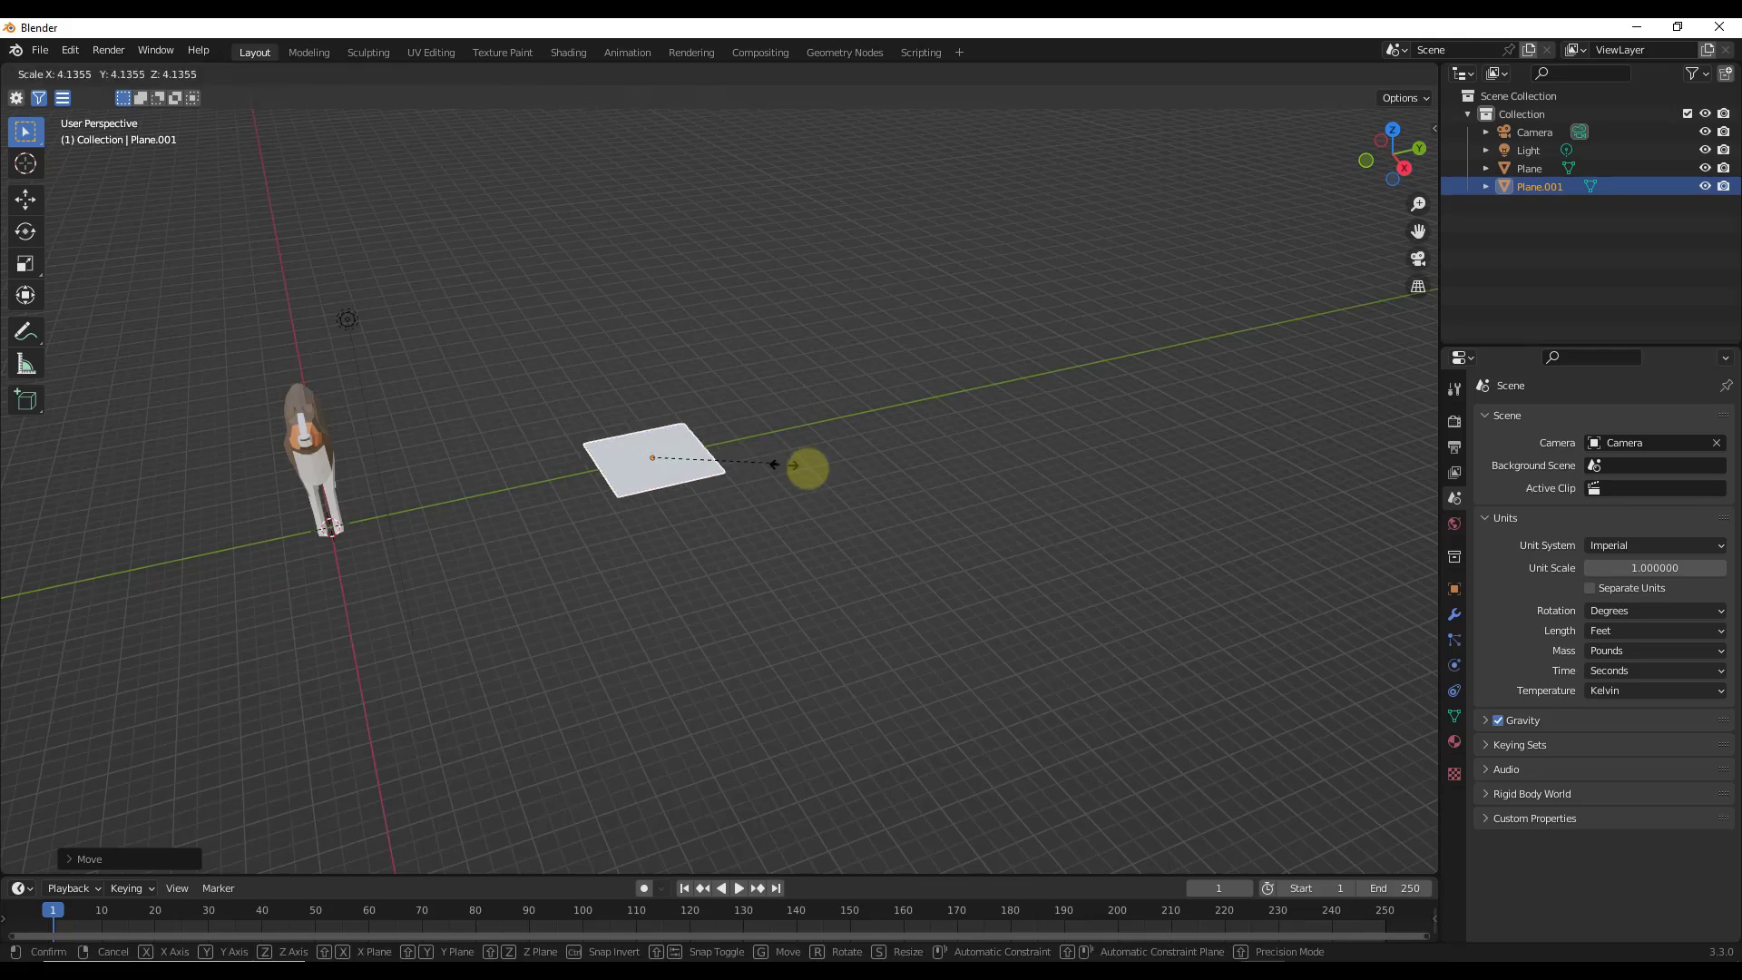
{"action": "left_click", "coordinate": [1135, 454]}
{"action": "middle_click_drag", "start_coordinate": [1139, 393], "coordinate": [648, 533]}
{"action": "middle_click_drag", "start_coordinate": [721, 481], "coordinate": [762, 498]}
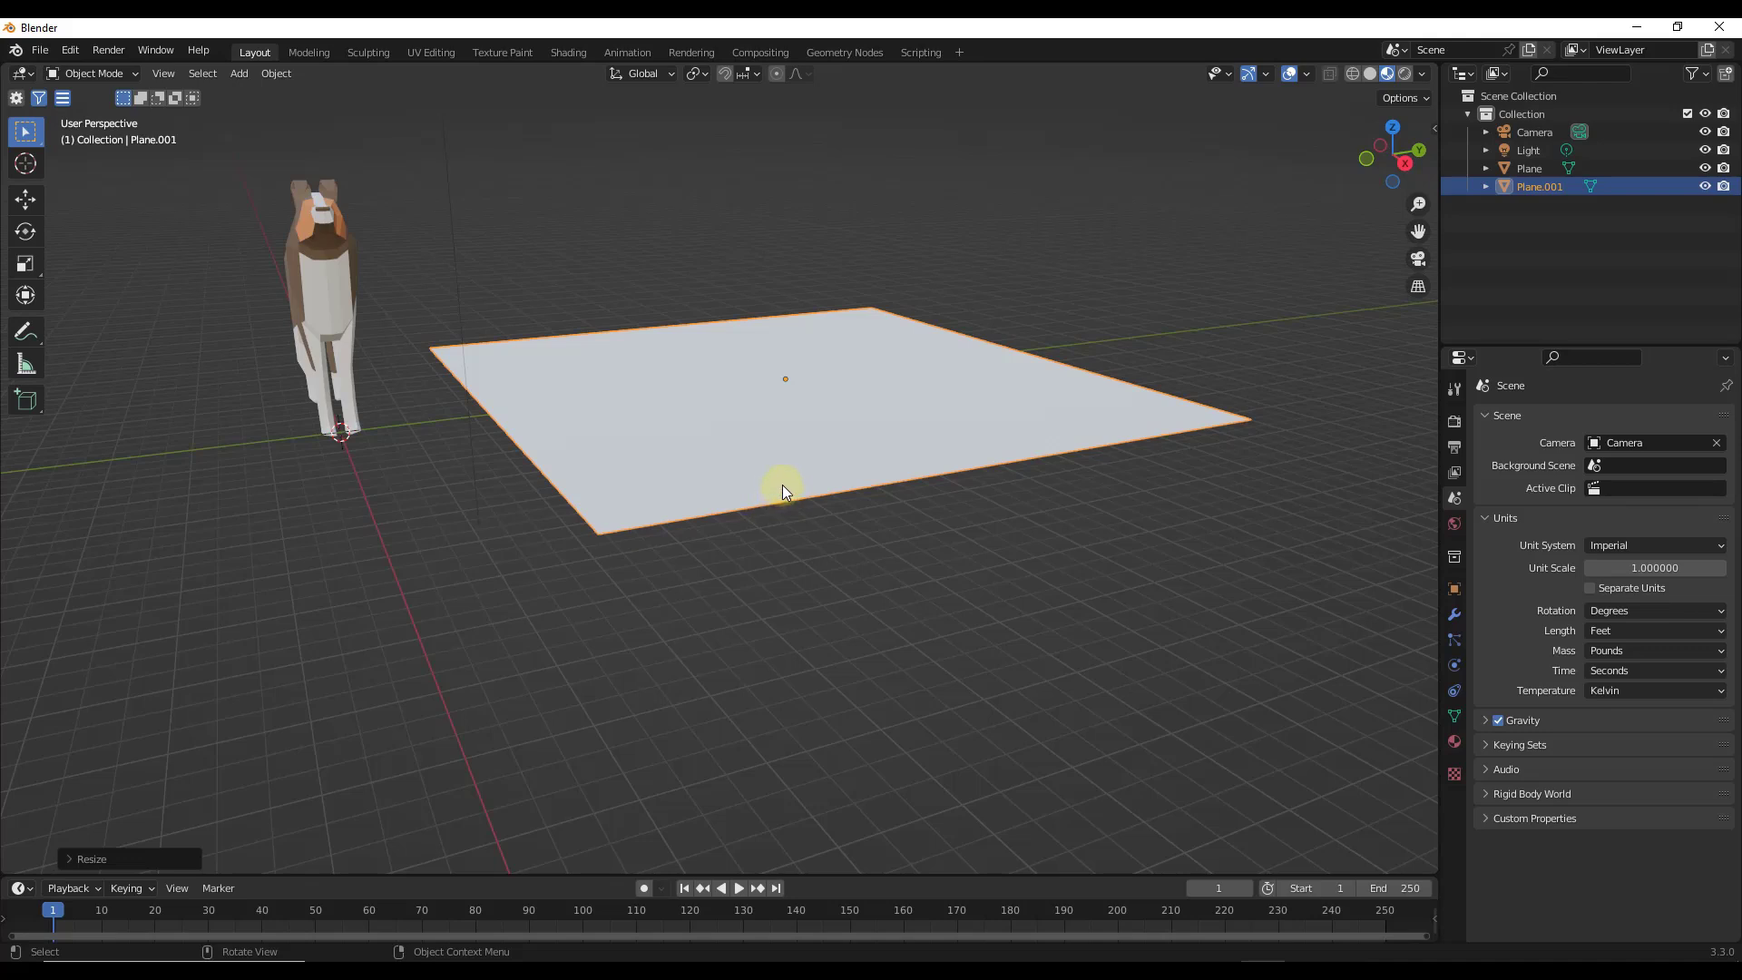
Step: Add a Solidify modifier to the large plane
{"action": "scroll", "coordinate": [648, 497], "scroll_direction": "up", "scroll_amount": 3}
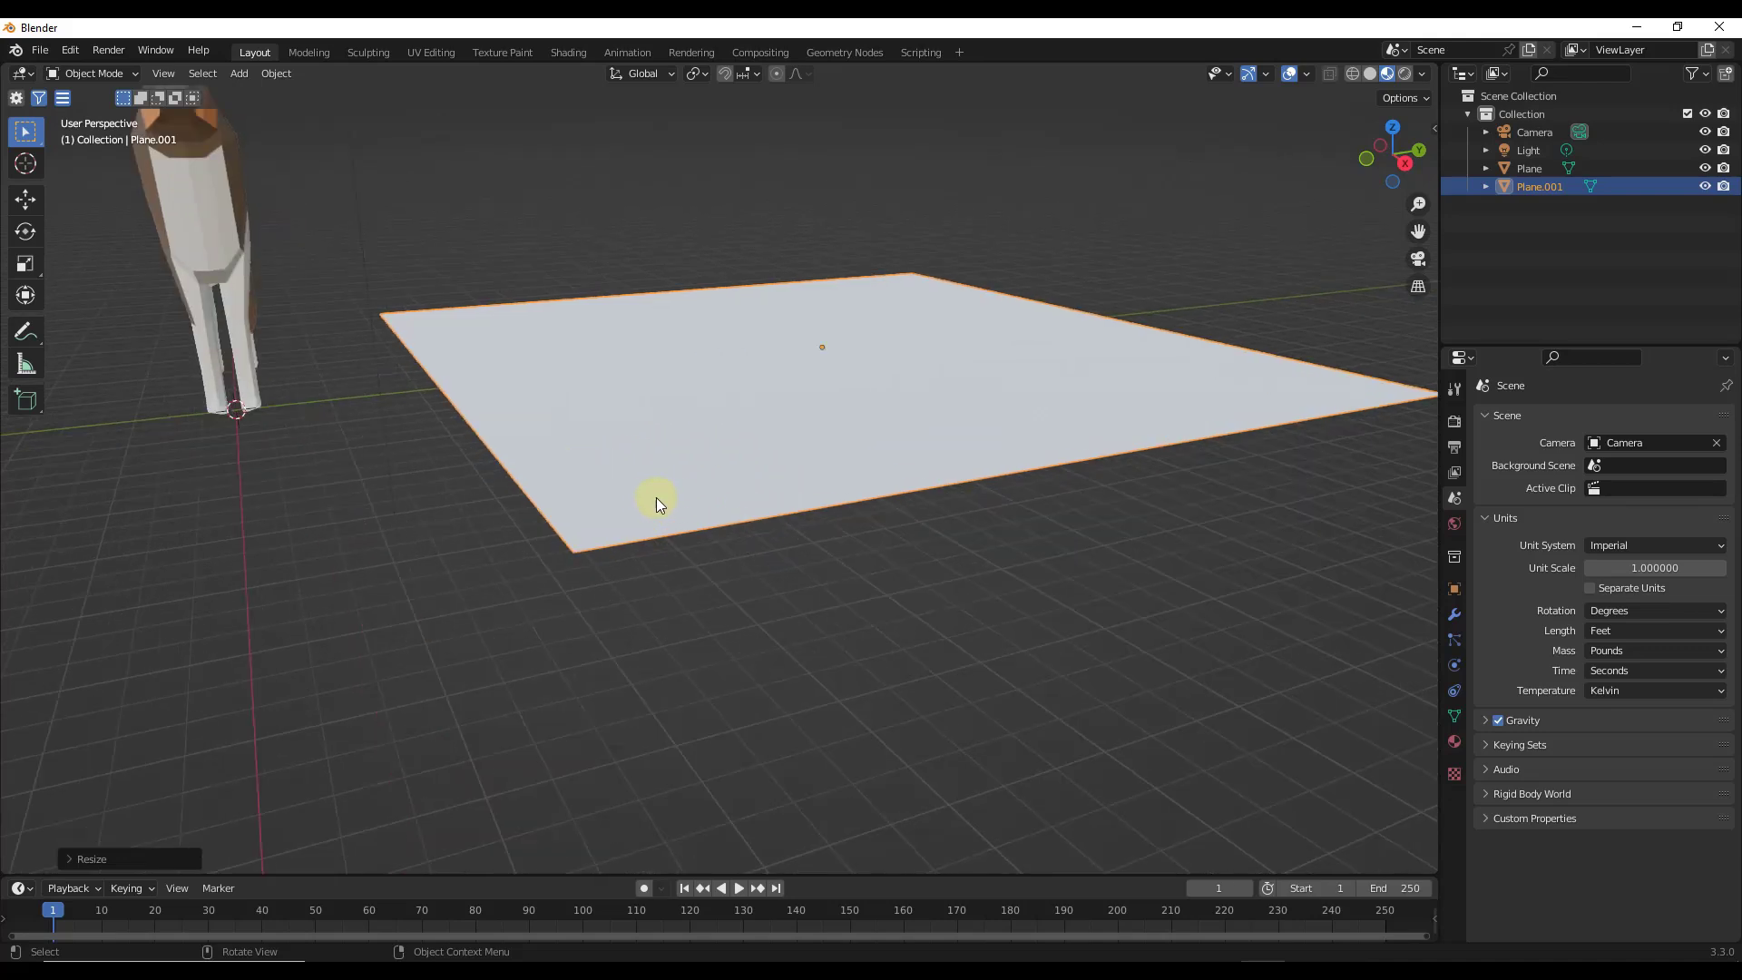
{"action": "middle_click_drag", "start_coordinate": [899, 466], "coordinate": [742, 448], "text": "shift"}
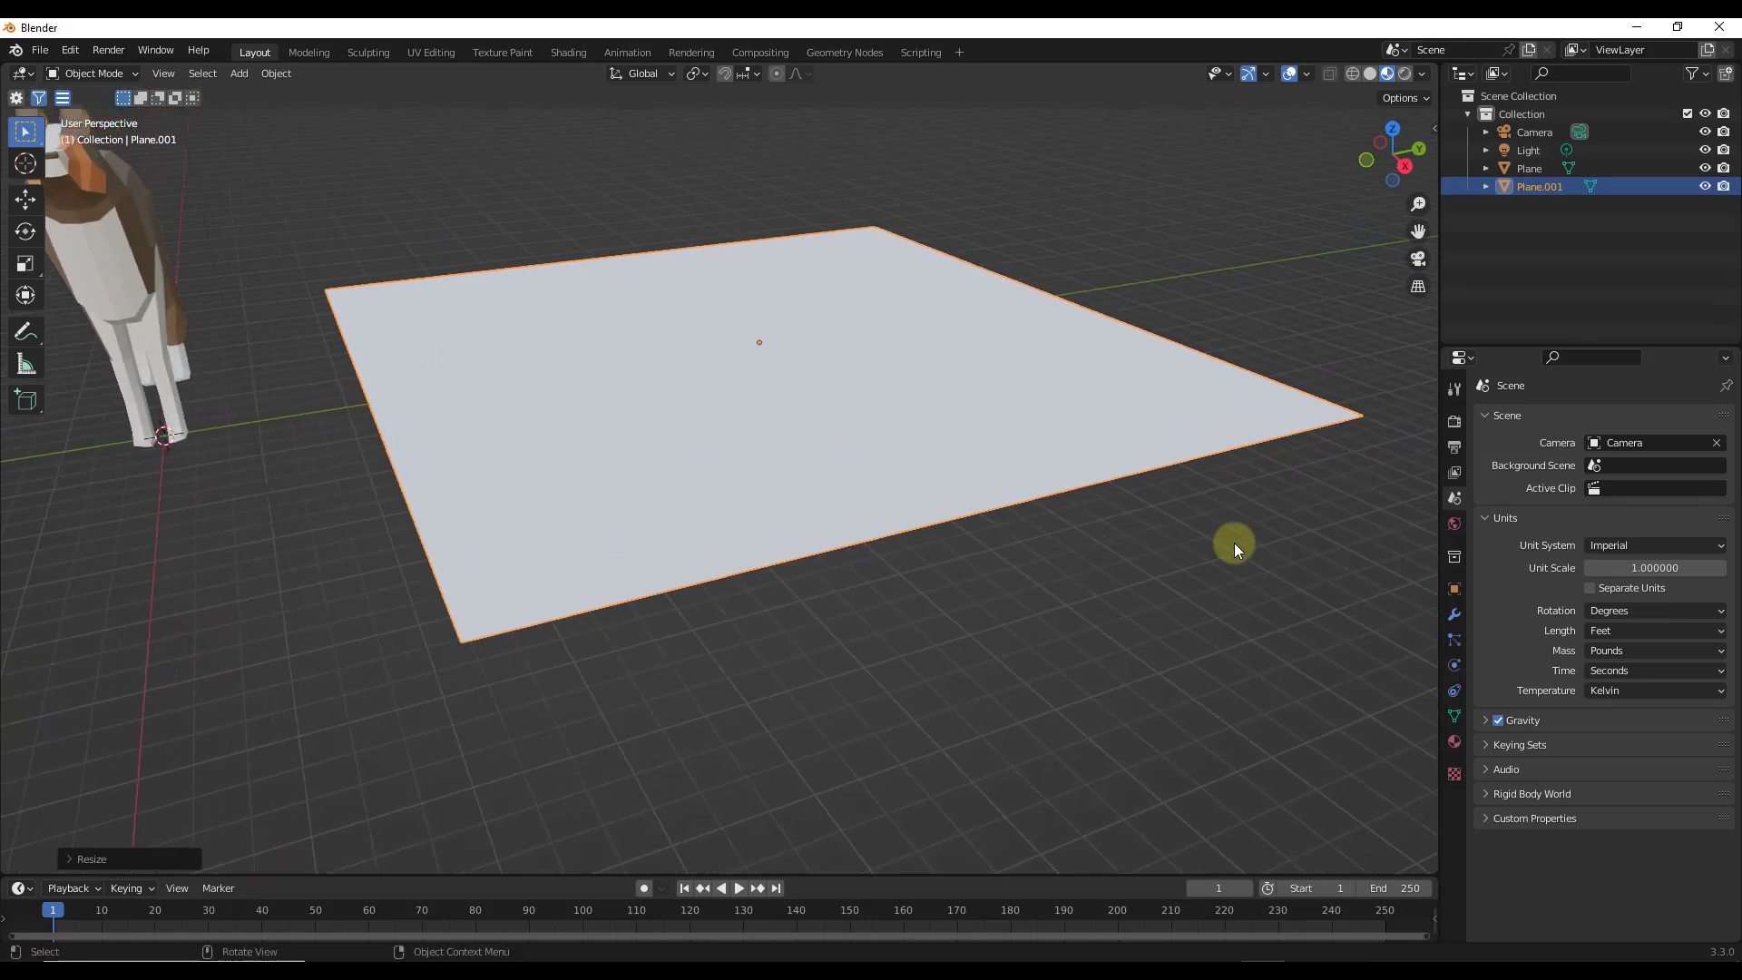
{"action": "left_click", "coordinate": [1455, 614]}
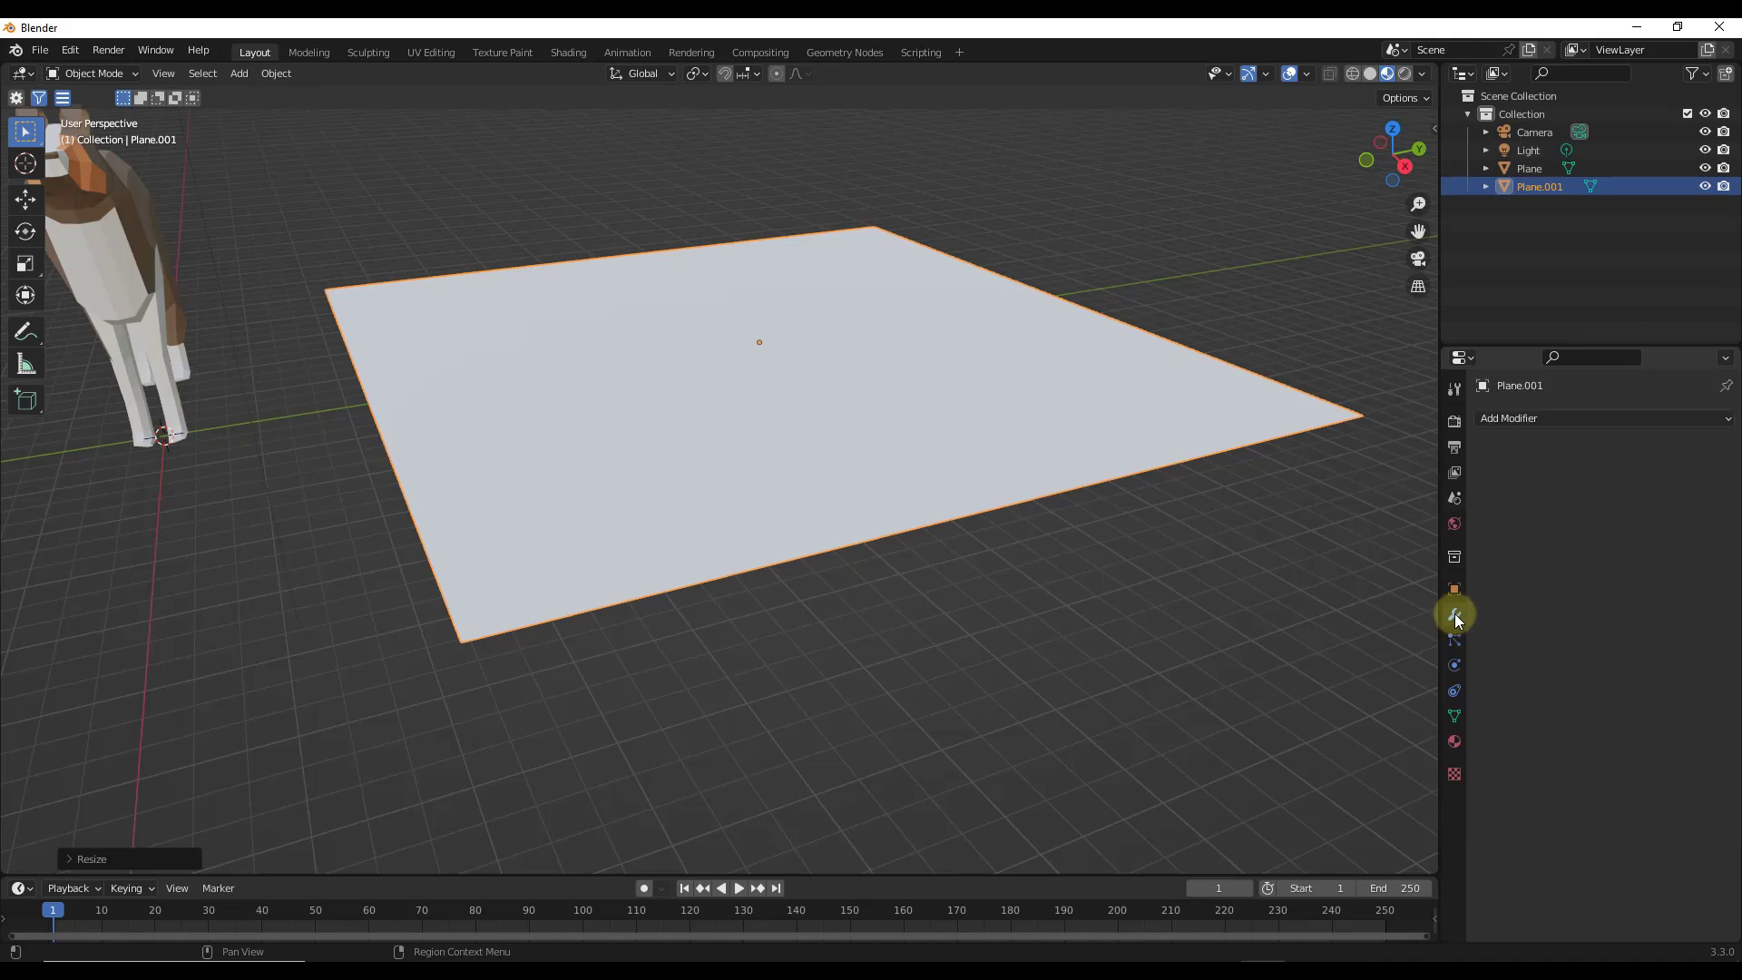
{"action": "left_click", "coordinate": [1522, 417]}
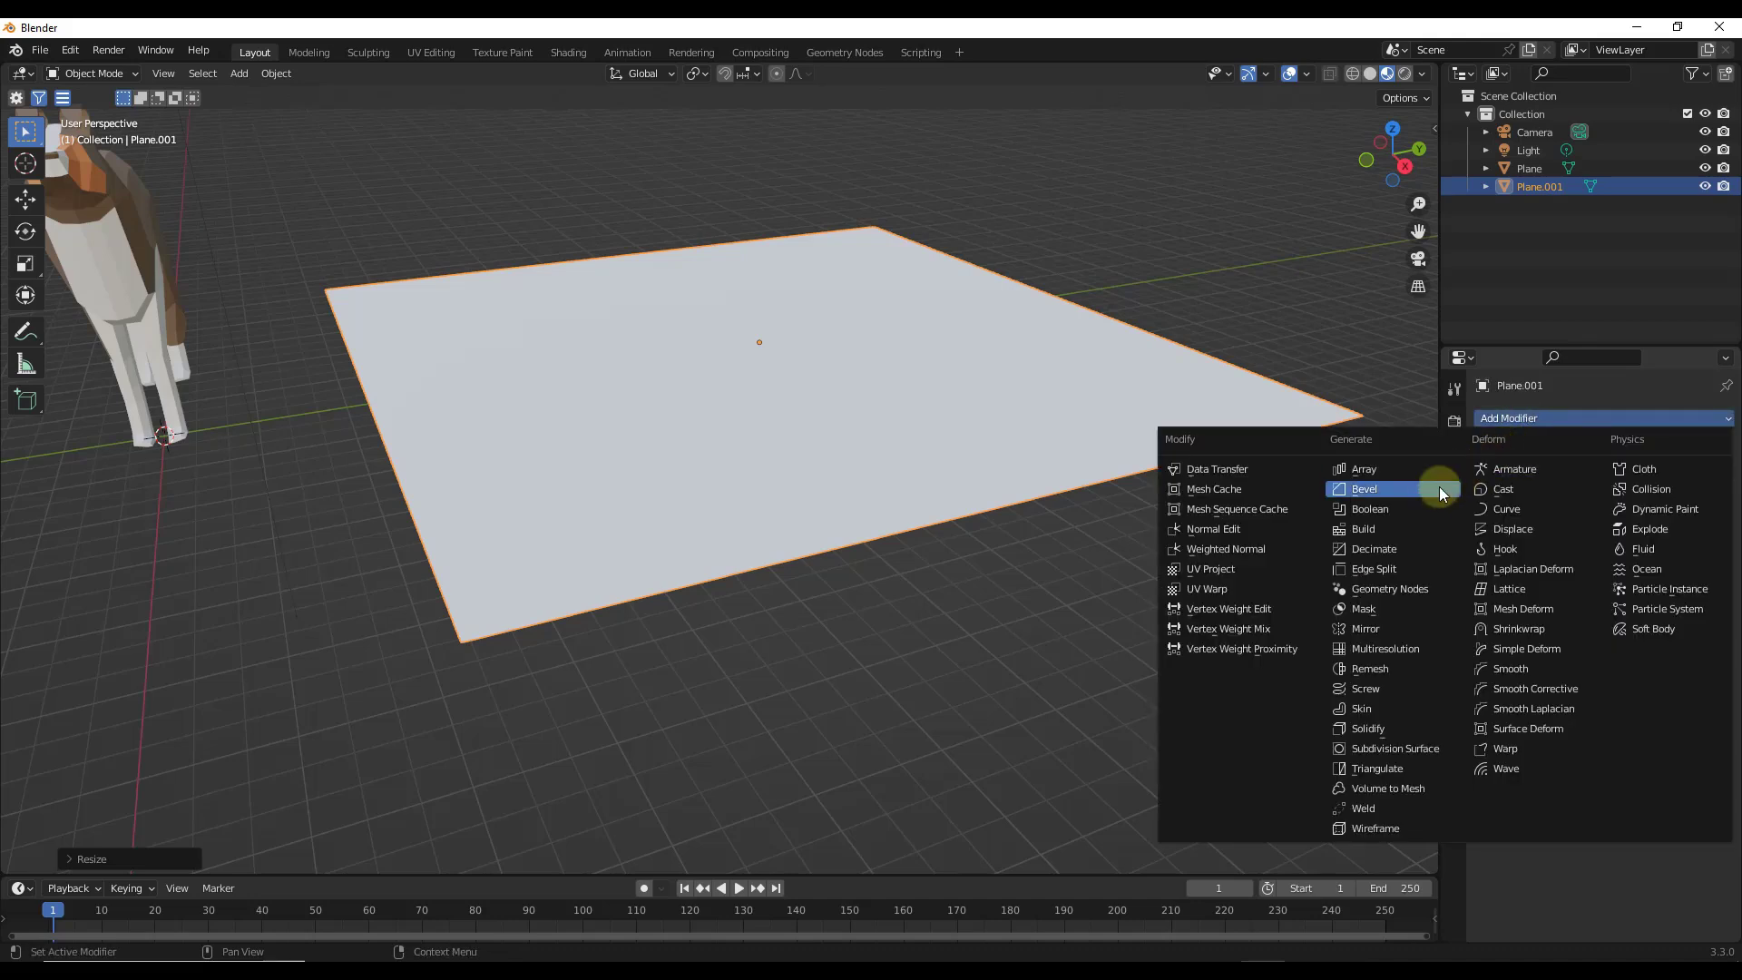
{"action": "left_click", "coordinate": [1386, 727]}
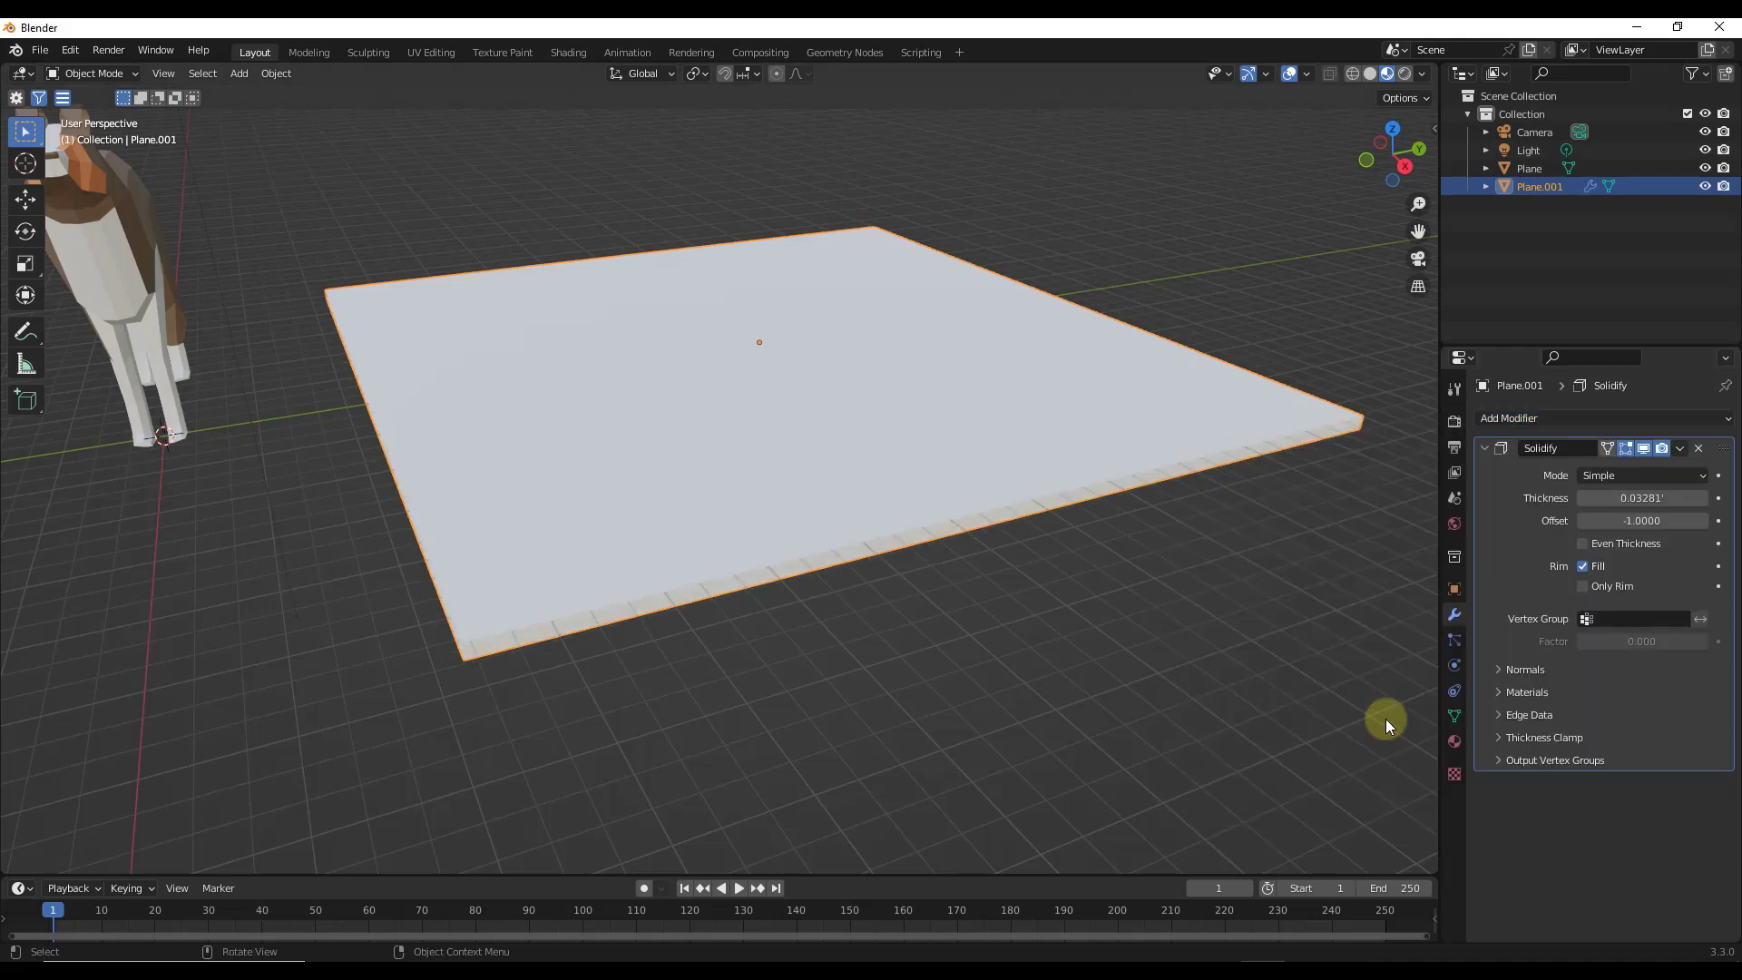
Step: Set the Solidify modifier's offset to 1
{"action": "left_click", "coordinate": [1607, 522]}
{"action": "key", "text": "BackSpace"}
{"action": "type", "text": "-1"}
{"action": "key", "text": "BackSpace"}
{"action": "key", "text": "BackSpace"}
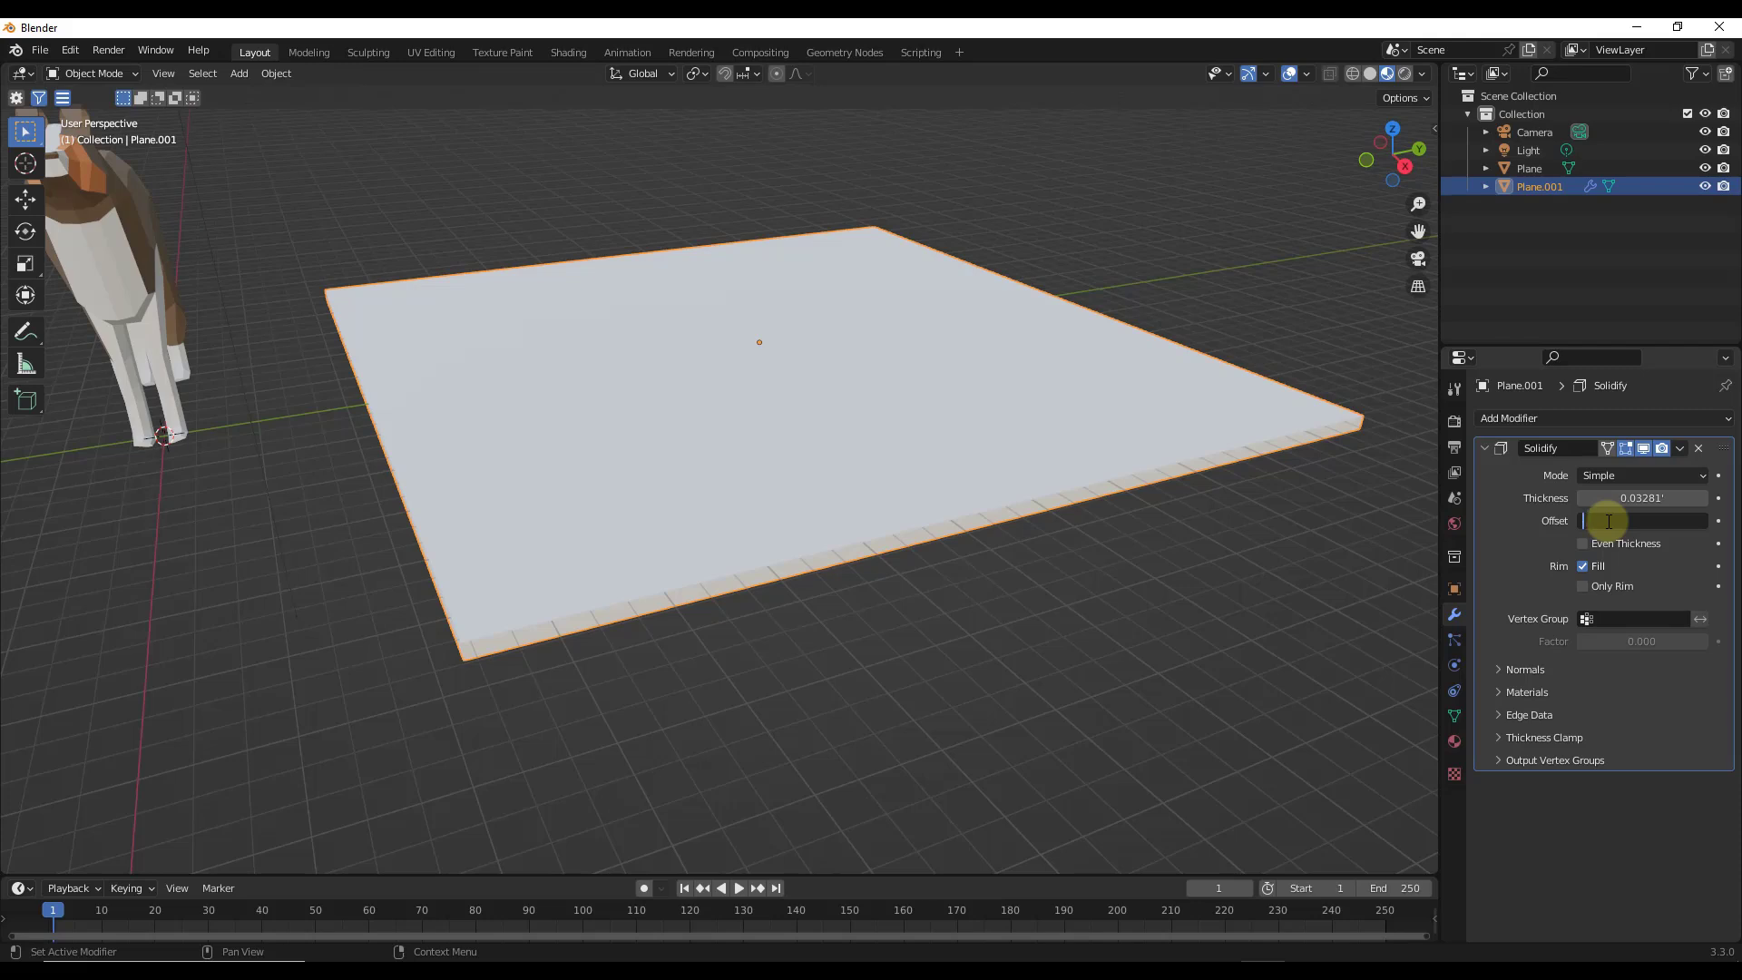
{"action": "type", "text": "1"}
{"action": "key", "text": "Return"}
Step: Set the Solidify modifier's thickness to 0.33'
{"action": "mouse_move", "coordinate": [1004, 537]}
{"action": "middle_mouse_down"}
{"action": "mouse_move", "coordinate": [1000, 477]}
{"action": "mouse_move", "coordinate": [1000, 521]}
{"action": "middle_mouse_up"}
{"action": "left_click", "coordinate": [1583, 497]}
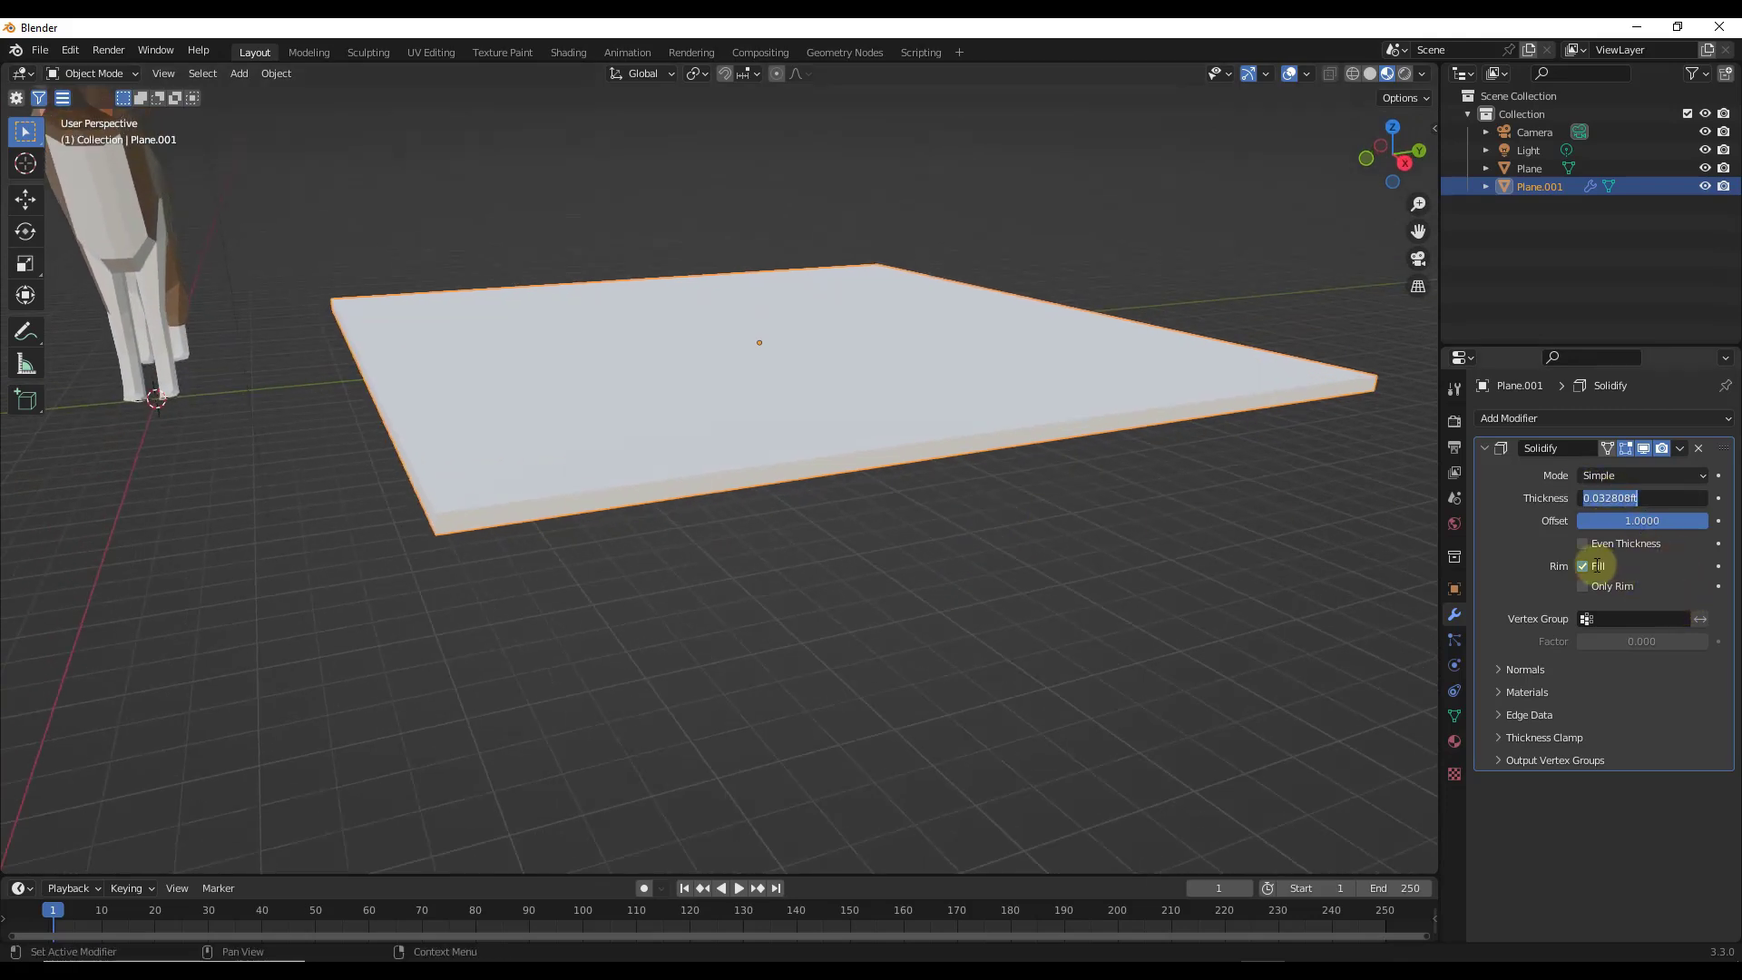
{"action": "type", "text": "0.33"}
{"action": "key", "text": "Return"}
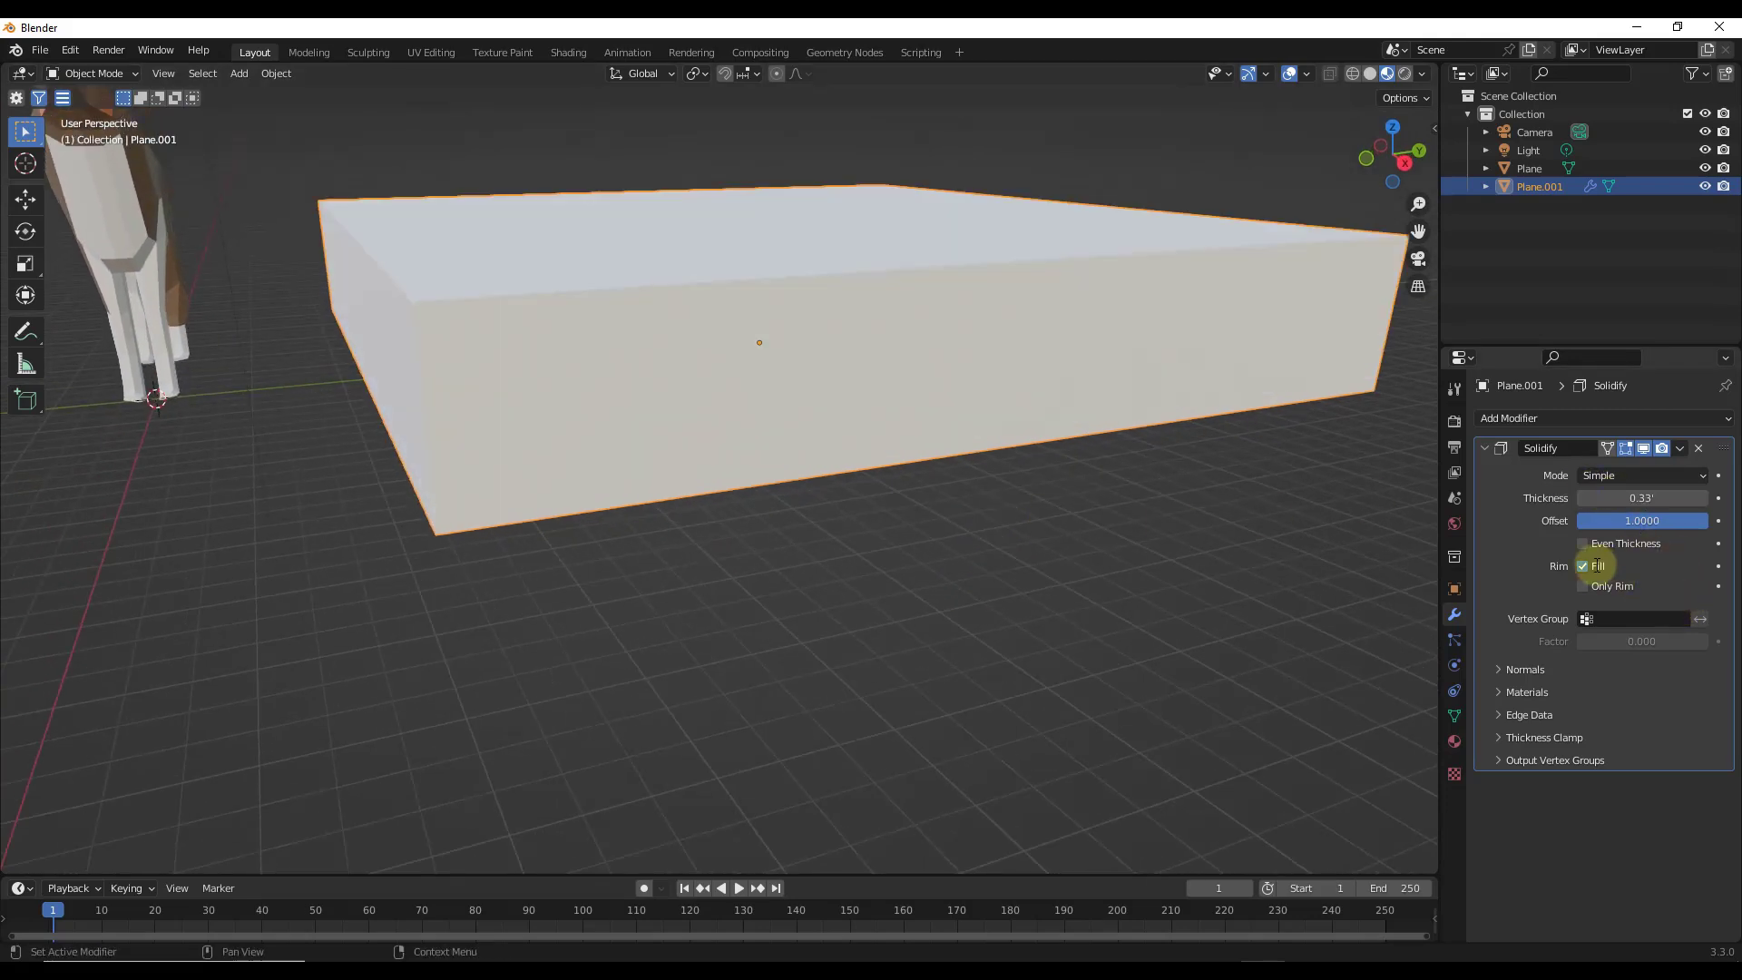
{"action": "scroll", "coordinate": [662, 454], "scroll_direction": "down", "scroll_amount": 8}
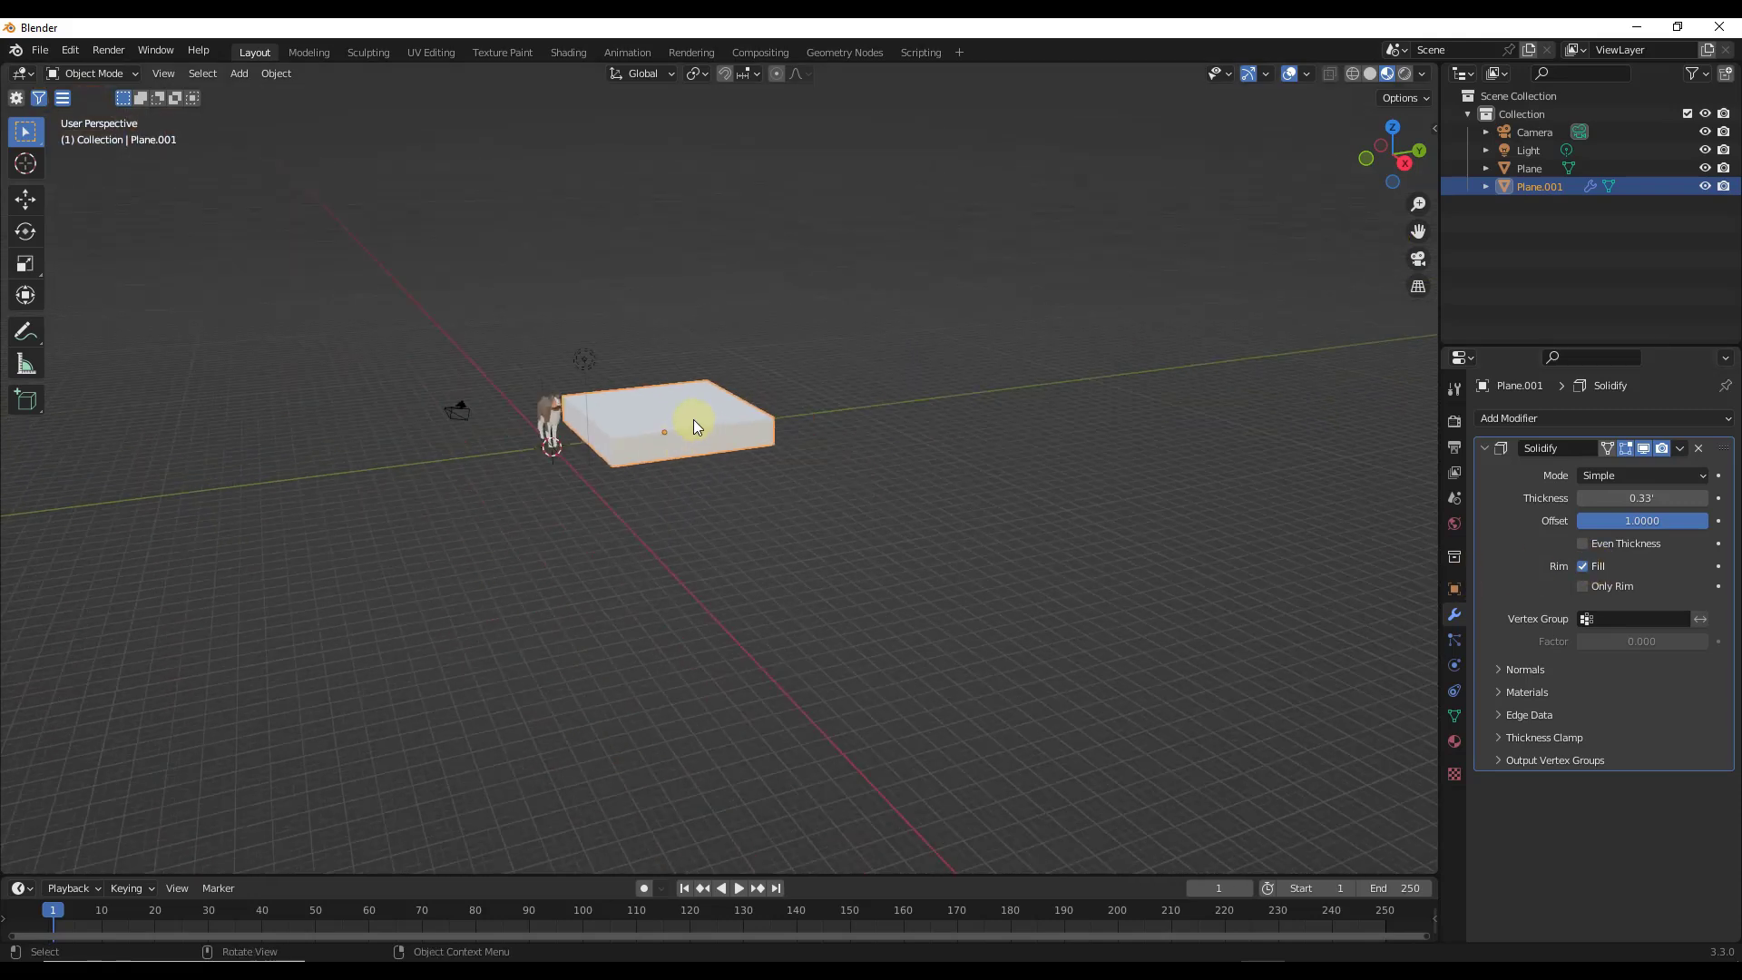
{"action": "key", "text": "s"}
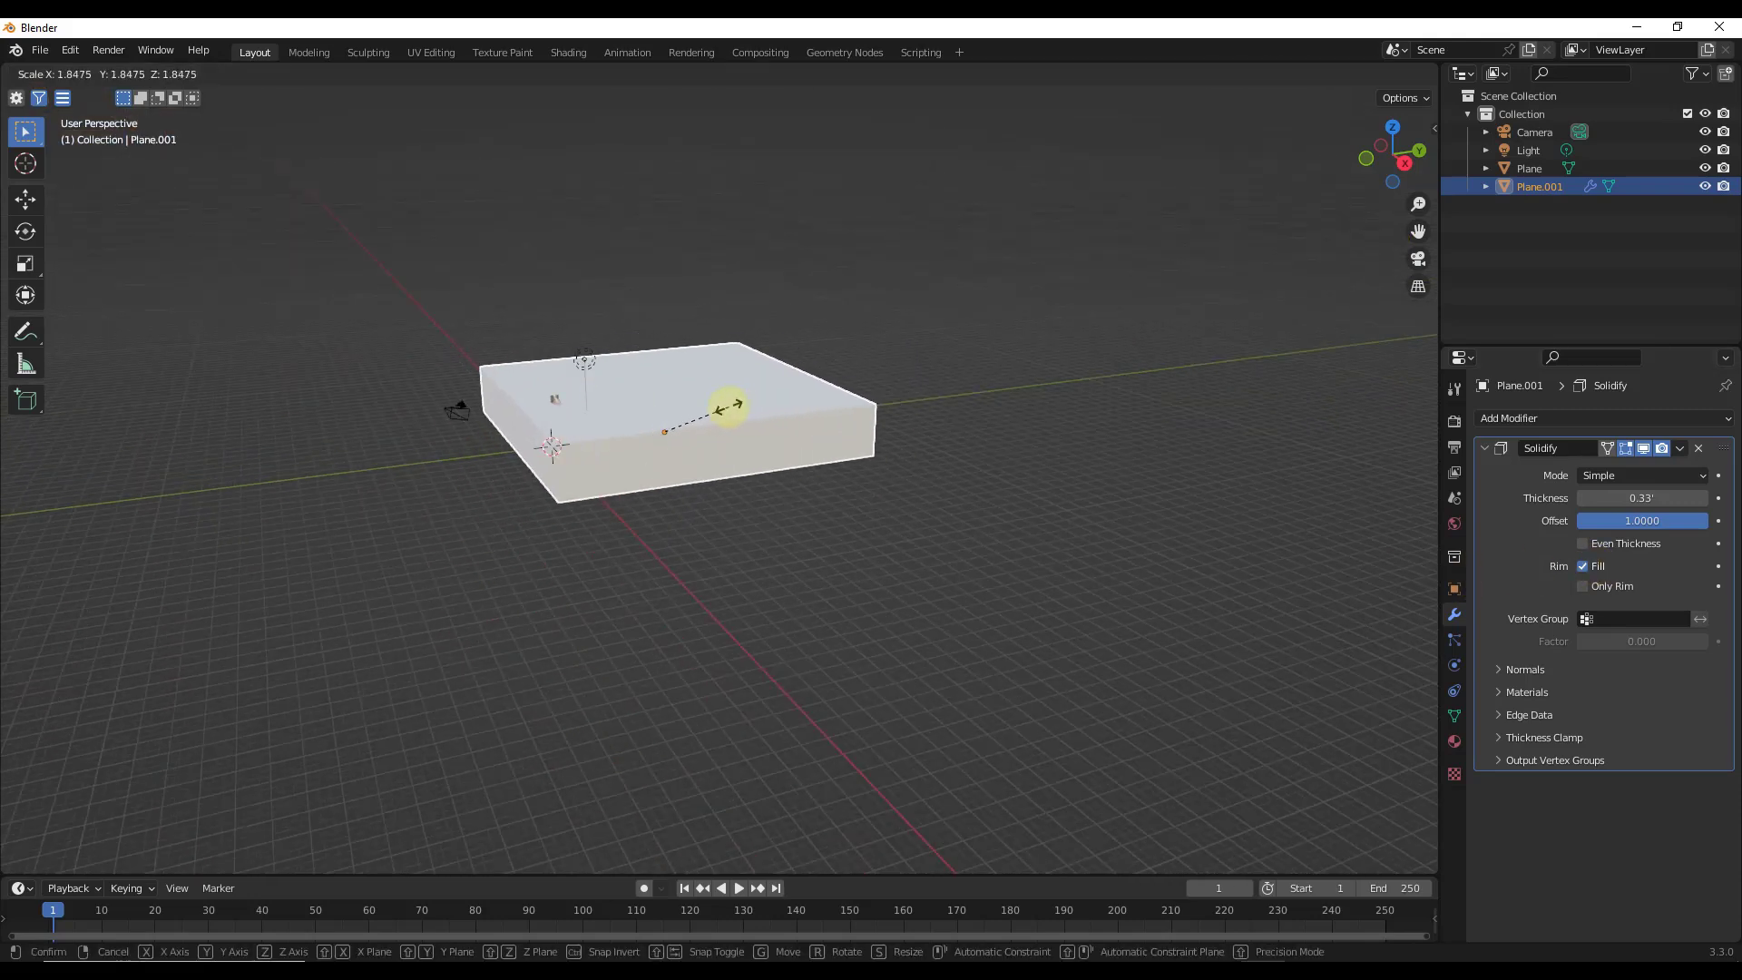
{"action": "right_click", "coordinate": [728, 407]}
Step: Apply the plane's rotation and scale so the Solidify thickness follows its real size
{"action": "scroll", "coordinate": [653, 435], "scroll_direction": "up", "scroll_amount": 5}
{"action": "middle_click_drag", "start_coordinate": [608, 448], "coordinate": [671, 439]}
{"action": "scroll", "coordinate": [671, 427], "scroll_direction": "down", "scroll_amount": 2}
{"action": "scroll", "coordinate": [663, 448], "scroll_direction": "up", "scroll_amount": 4}
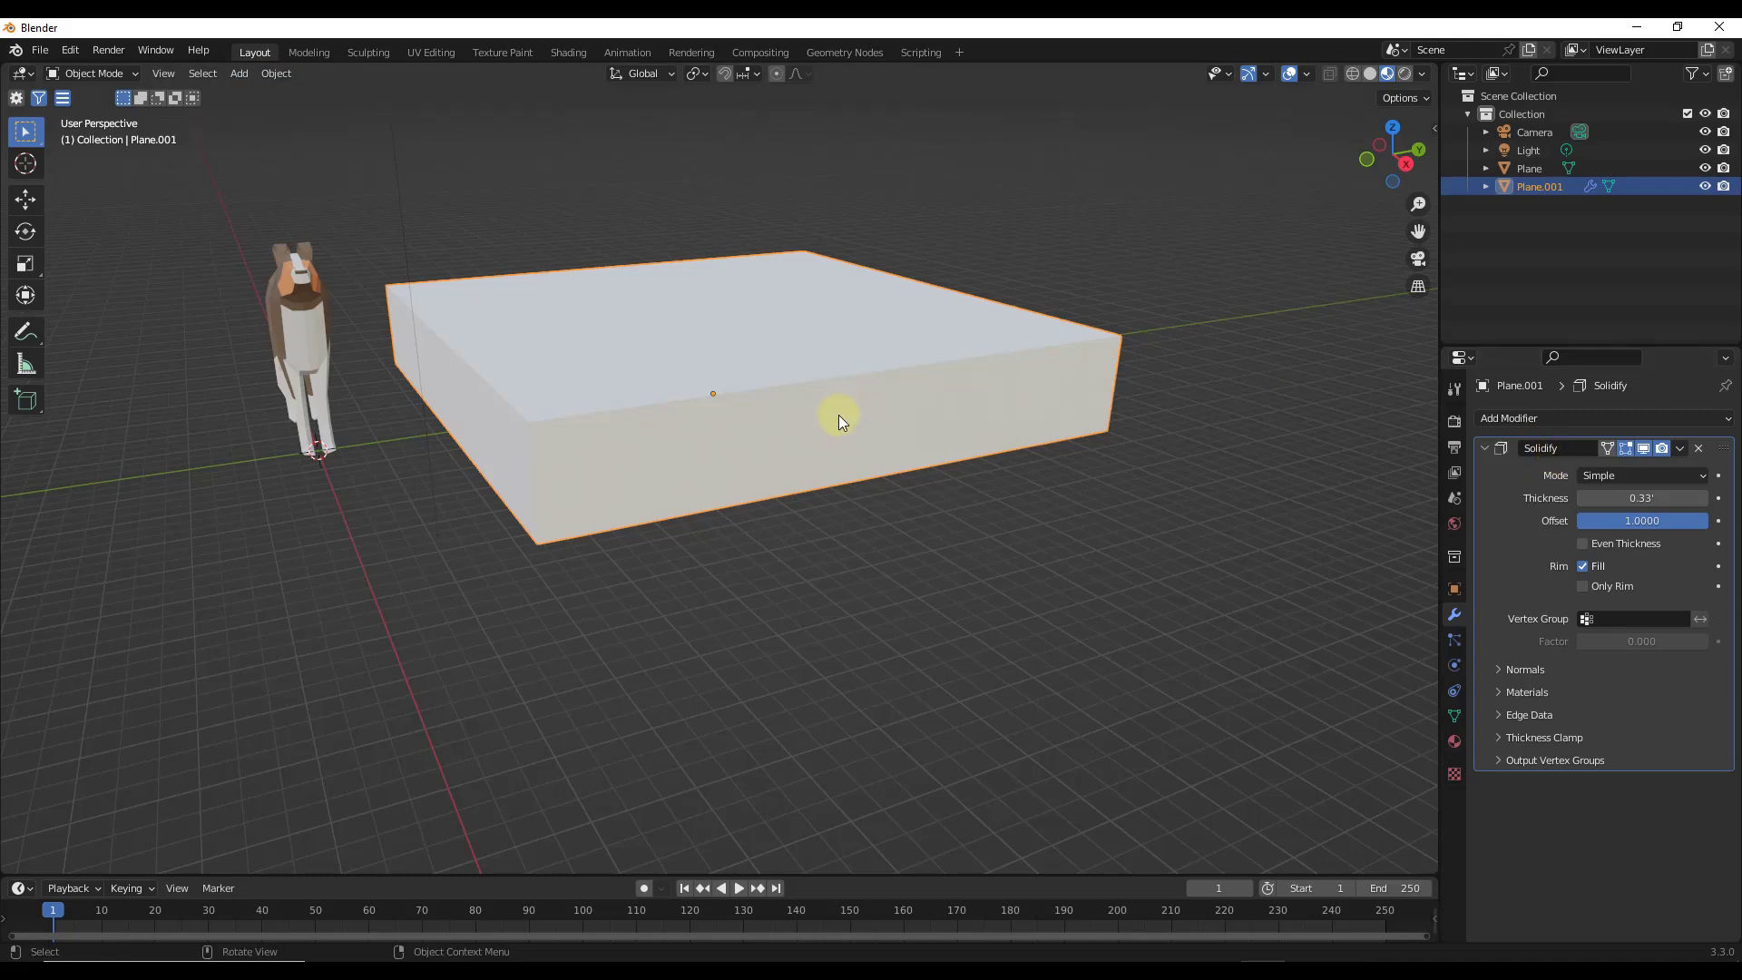
{"action": "left_click", "coordinate": [272, 76]}
{"action": "mouse_move", "coordinate": [333, 162]}
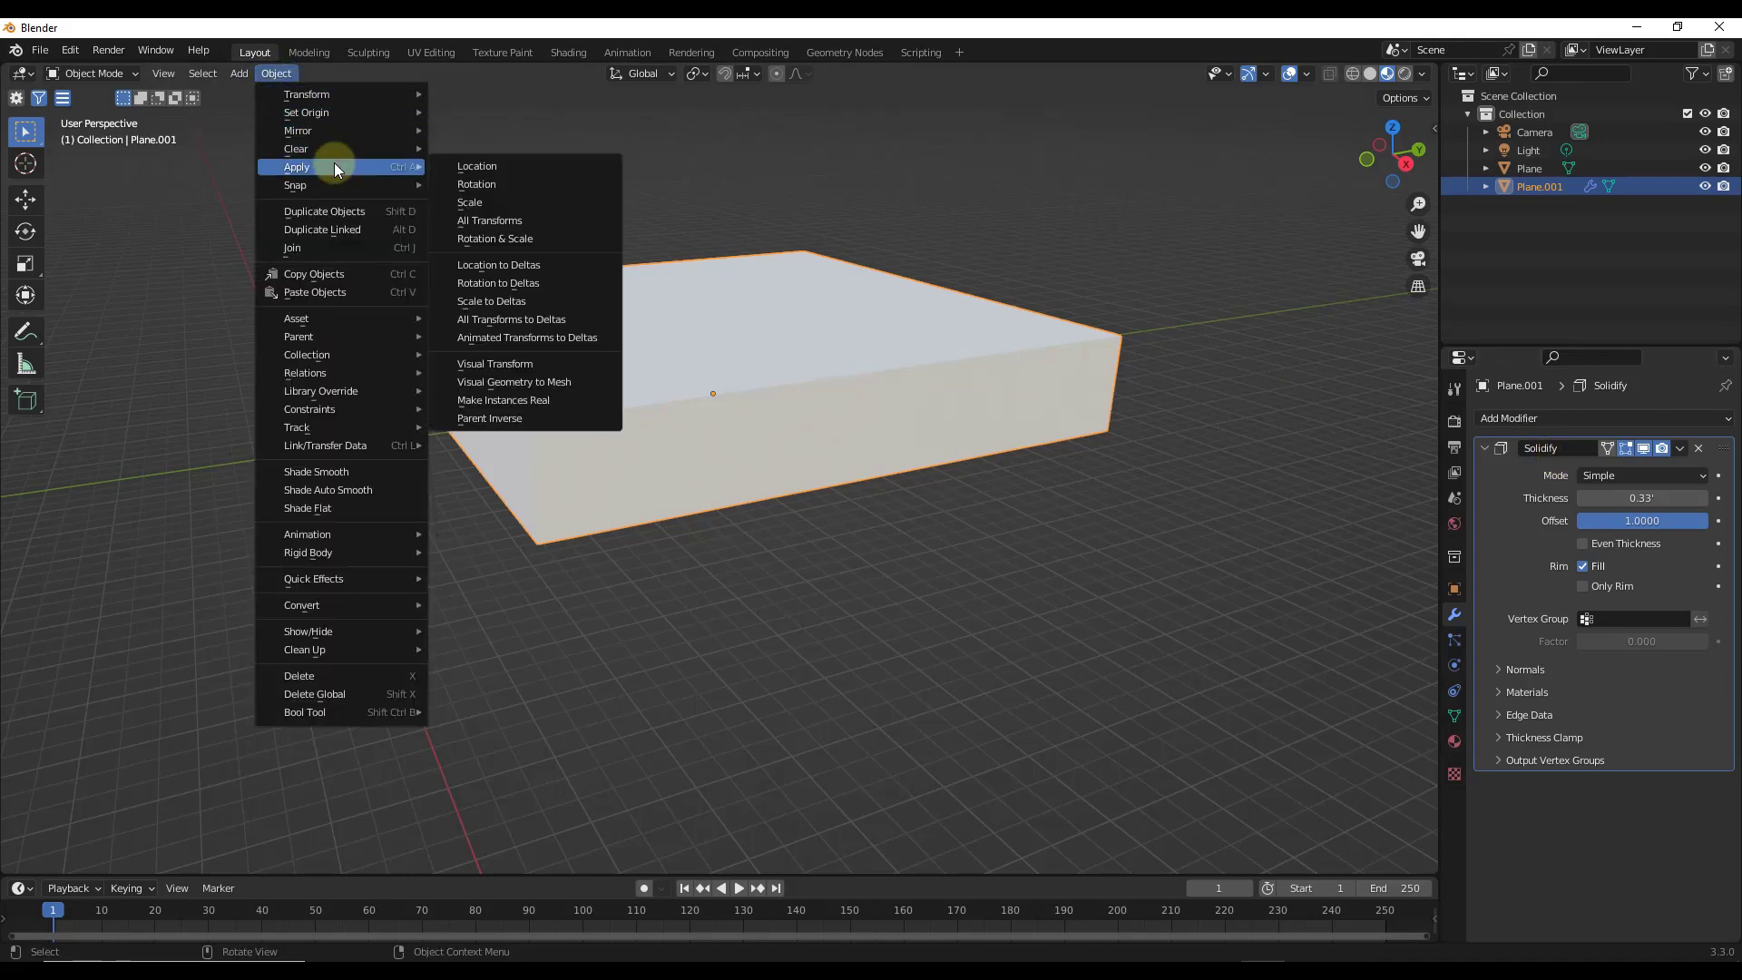
{"action": "left_click", "coordinate": [510, 239]}
Step: Compare the plane with the Solidify modifier's viewport display switched off and back on
{"action": "middle_click_drag", "start_coordinate": [624, 520], "coordinate": [637, 432]}
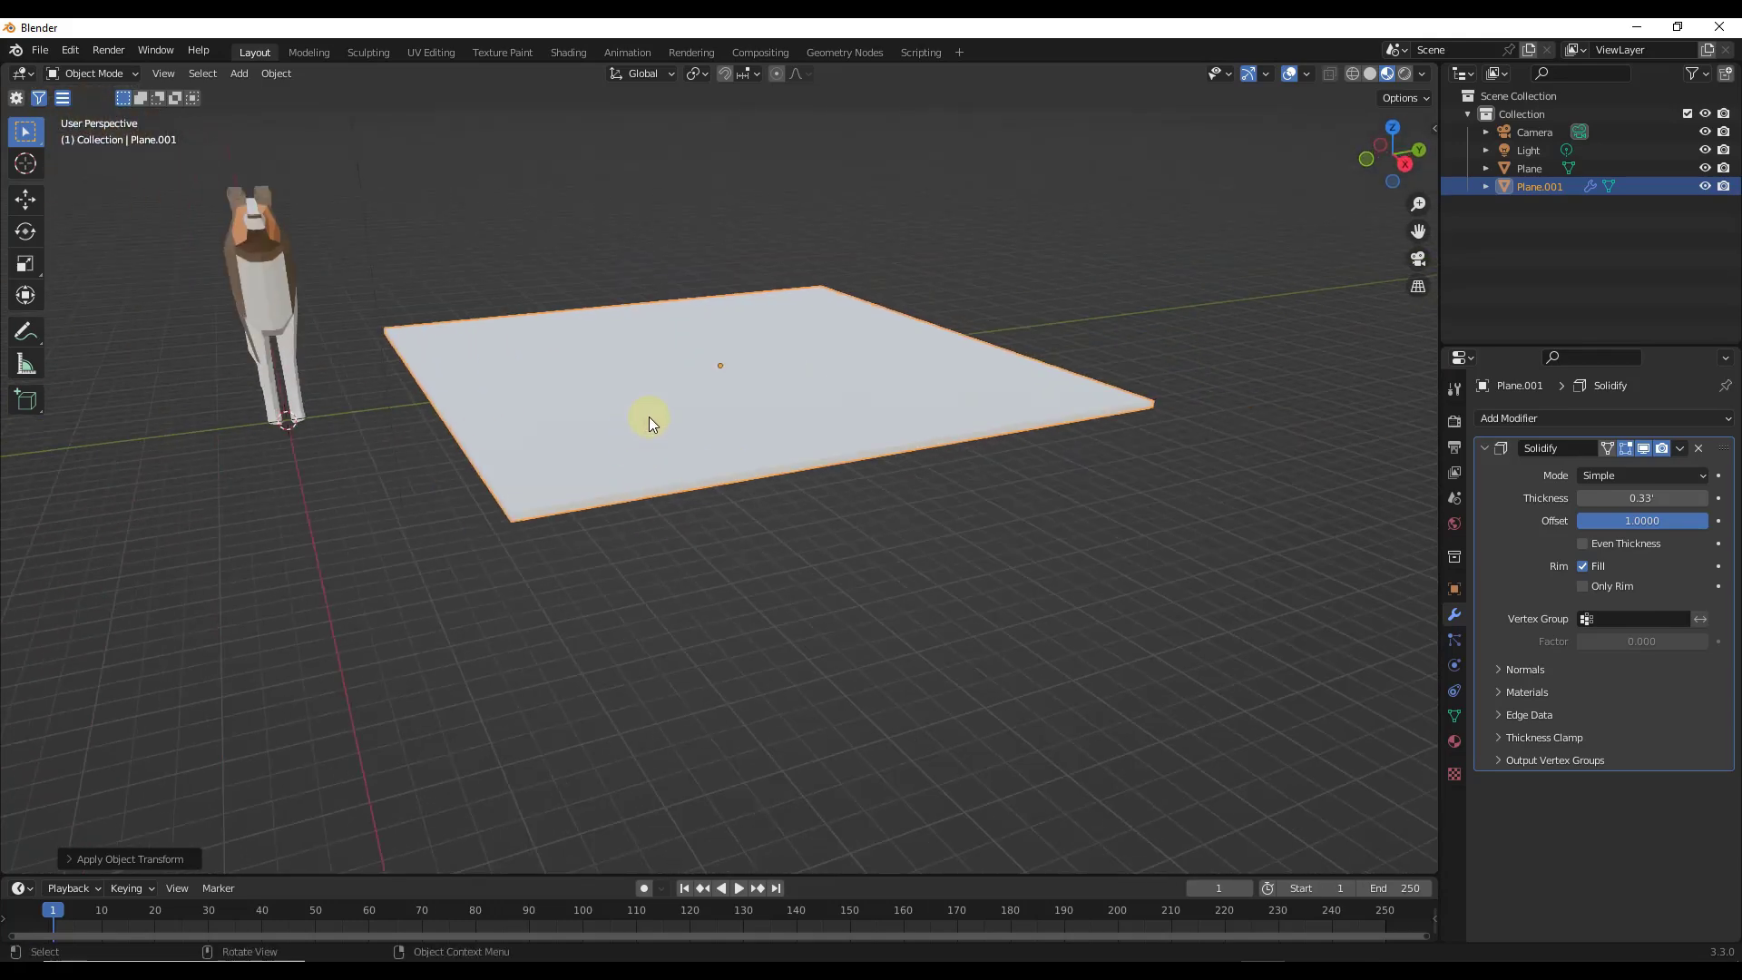
{"action": "middle_click_drag", "start_coordinate": [700, 363], "coordinate": [709, 401]}
{"action": "left_click", "coordinate": [1643, 449]}
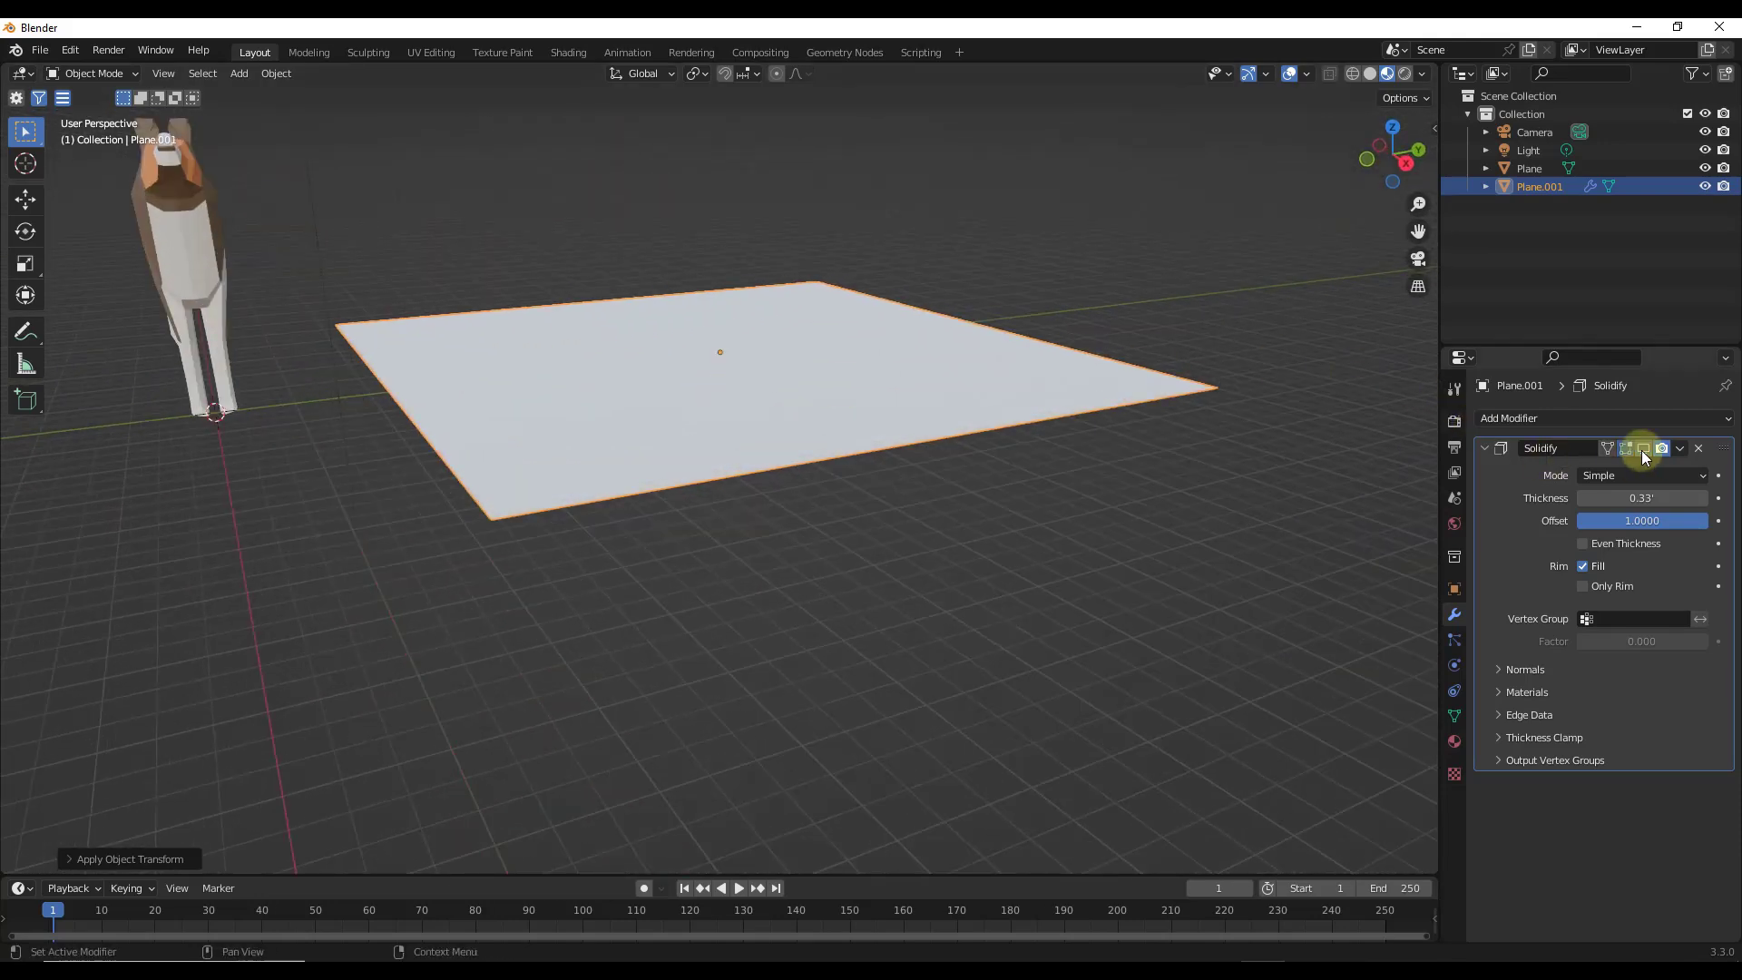
{"action": "left_click", "coordinate": [1644, 449]}
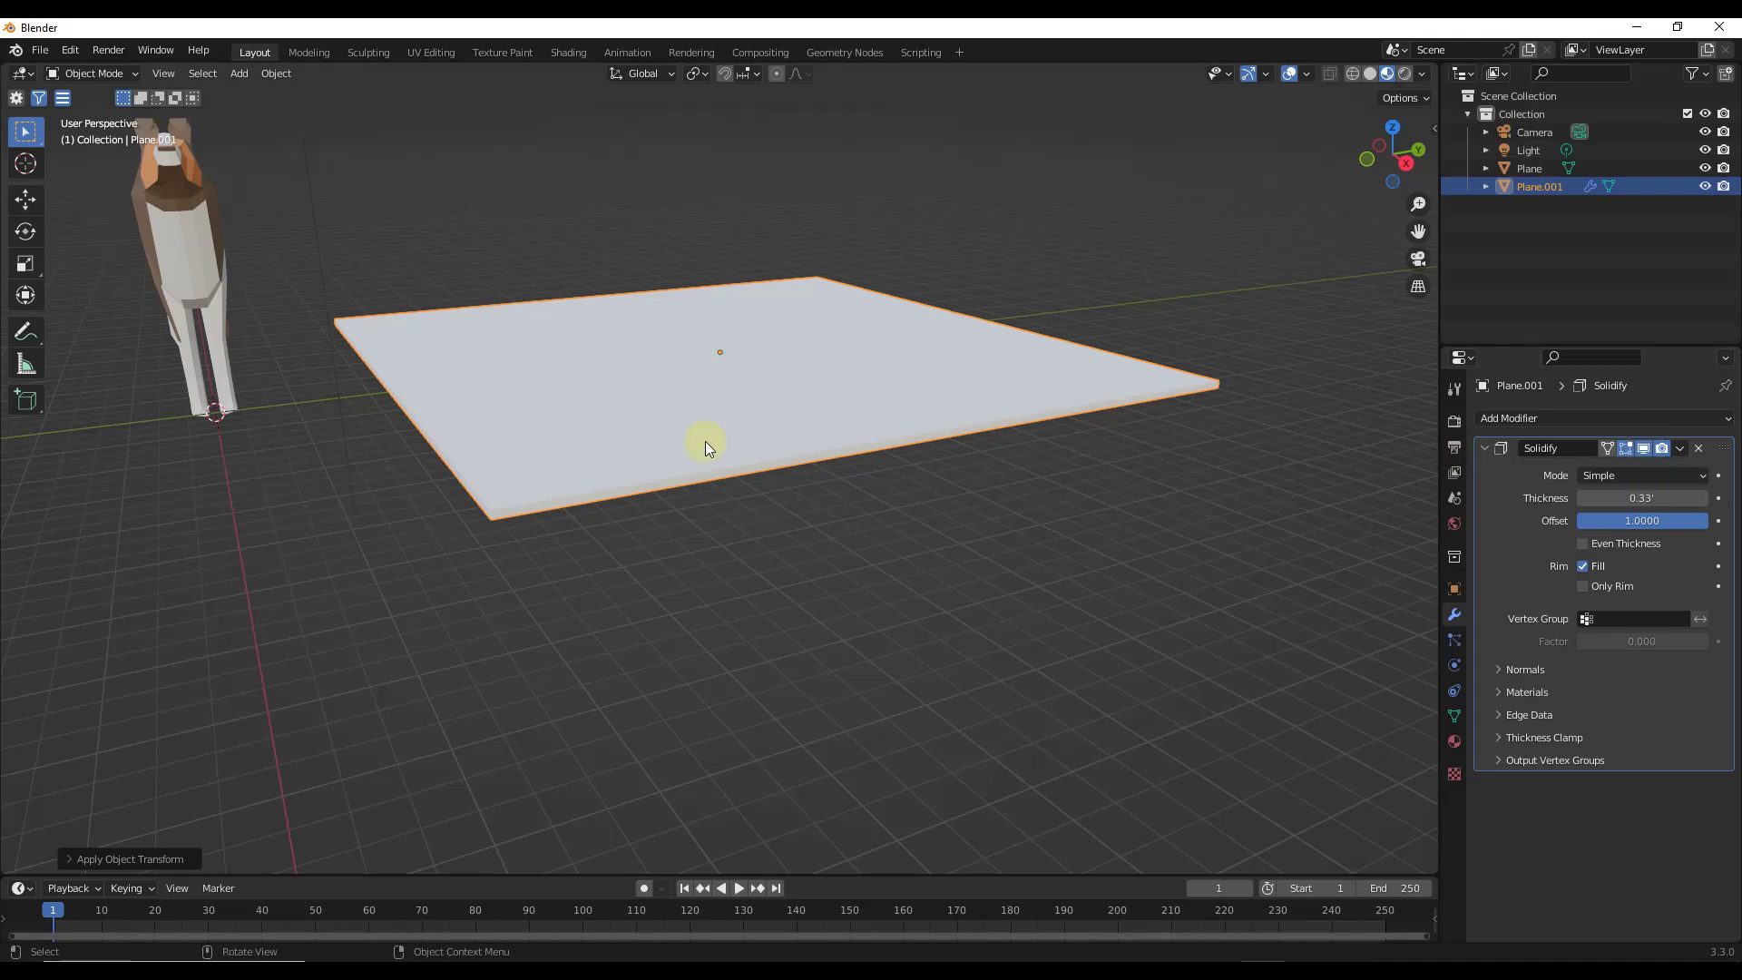
{"action": "middle_click_drag", "start_coordinate": [635, 430], "coordinate": [590, 423]}
{"action": "key", "text": "Tab"}
{"action": "key", "text": "a"}
{"action": "mouse_move", "coordinate": [692, 410]}
{"action": "middle_mouse_down"}
{"action": "mouse_move", "coordinate": [691, 335]}
{"action": "mouse_move", "coordinate": [684, 440]}
{"action": "mouse_move", "coordinate": [719, 413]}
{"action": "middle_mouse_up"}
{"action": "key", "text": "g"}
{"action": "key", "text": "z"}
{"action": "right_click", "coordinate": [717, 353]}
{"action": "key", "text": "Tab"}
{"action": "scroll", "coordinate": [668, 488], "scroll_direction": "down", "scroll_amount": 3}
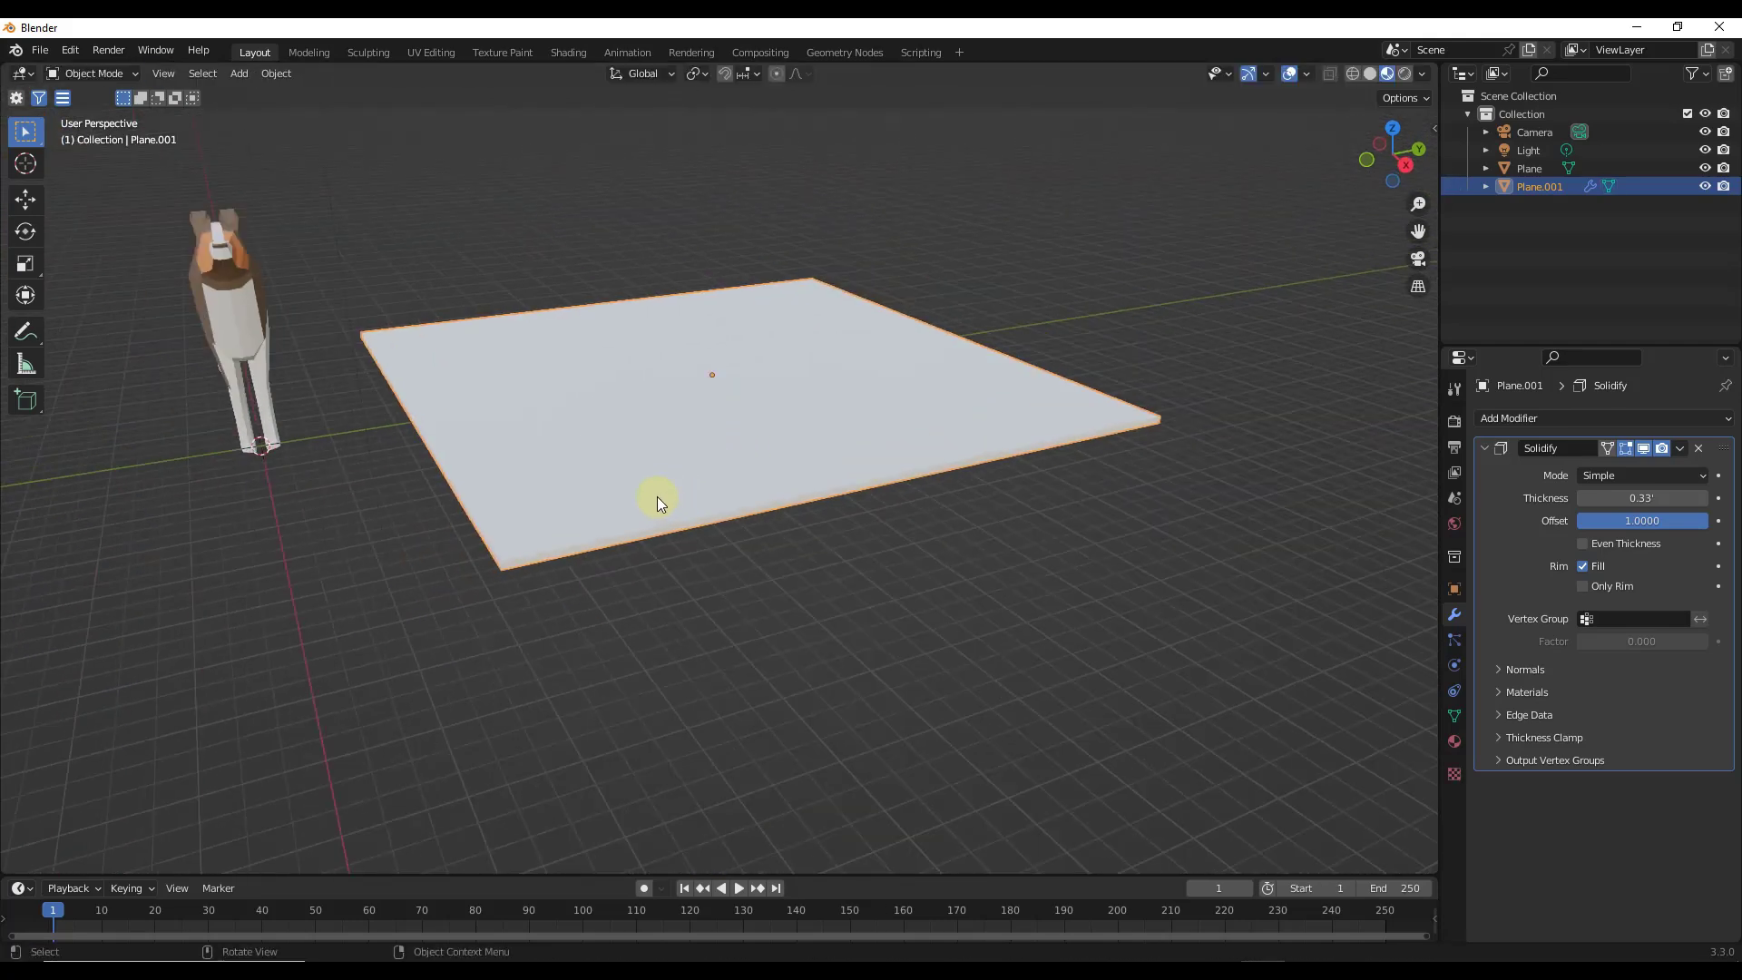
Step: Move the solidified plane in top view by about 0.31' in X and -0.37' in Y
{"action": "middle_click_drag", "start_coordinate": [682, 477], "coordinate": [684, 478]}
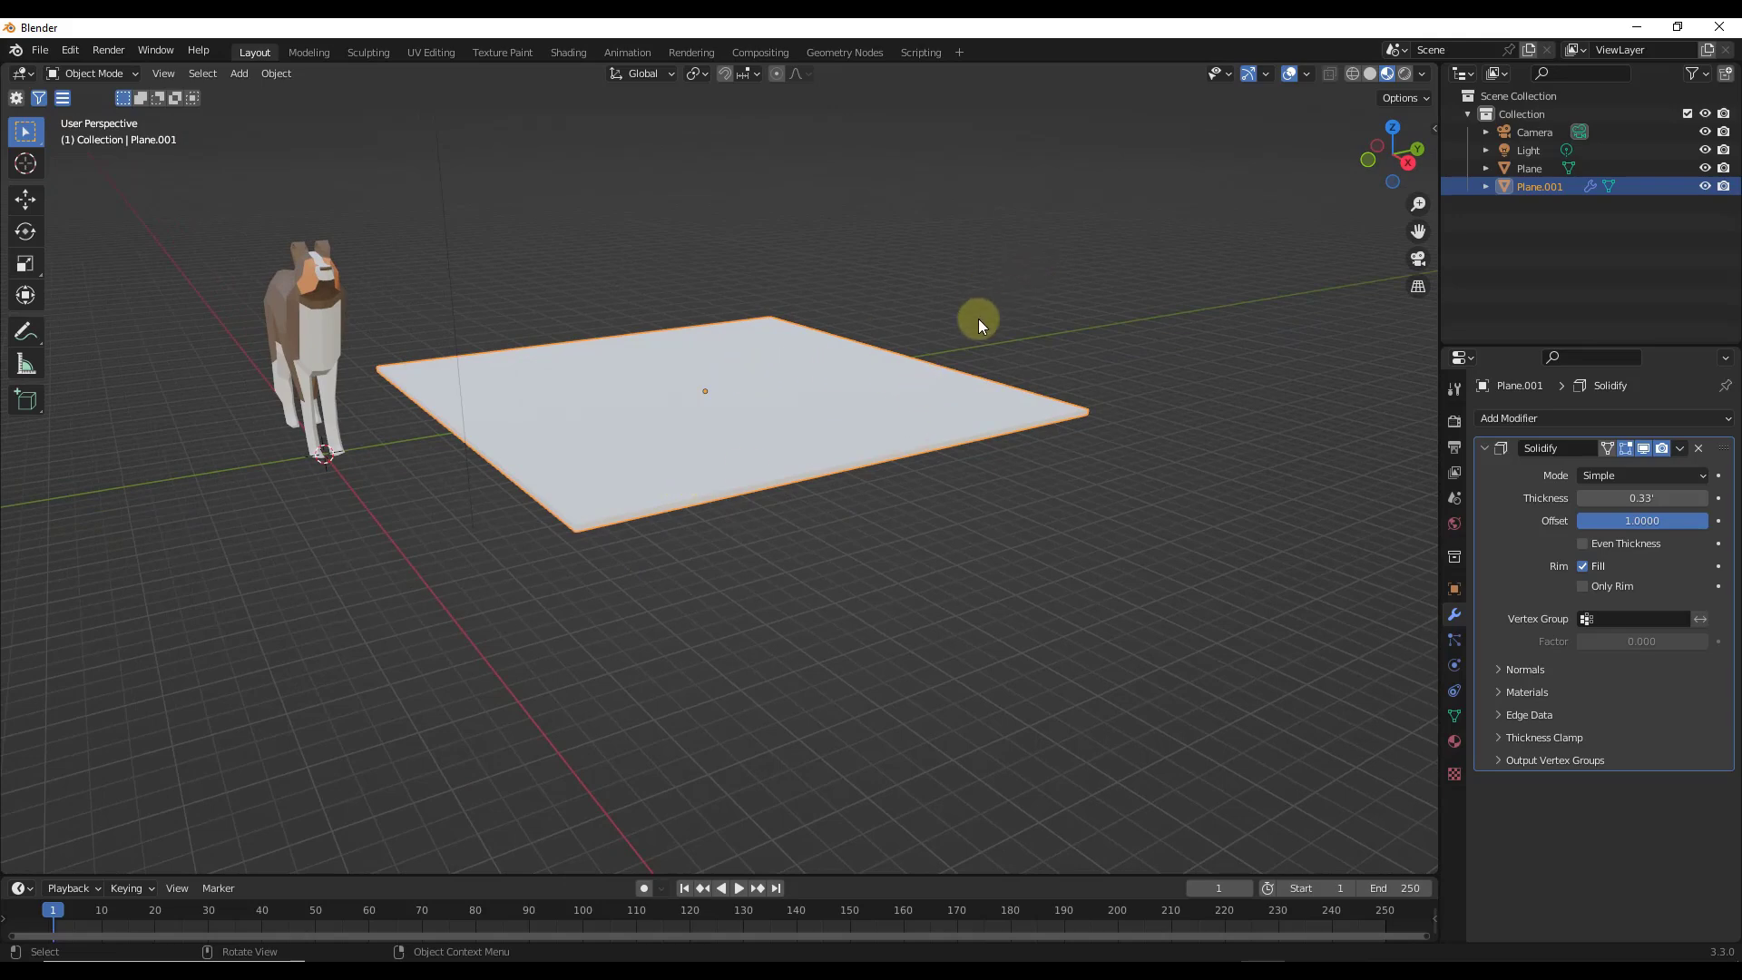
{"action": "left_click", "coordinate": [1393, 132]}
{"action": "scroll", "coordinate": [918, 480], "scroll_direction": "down", "scroll_amount": 1}
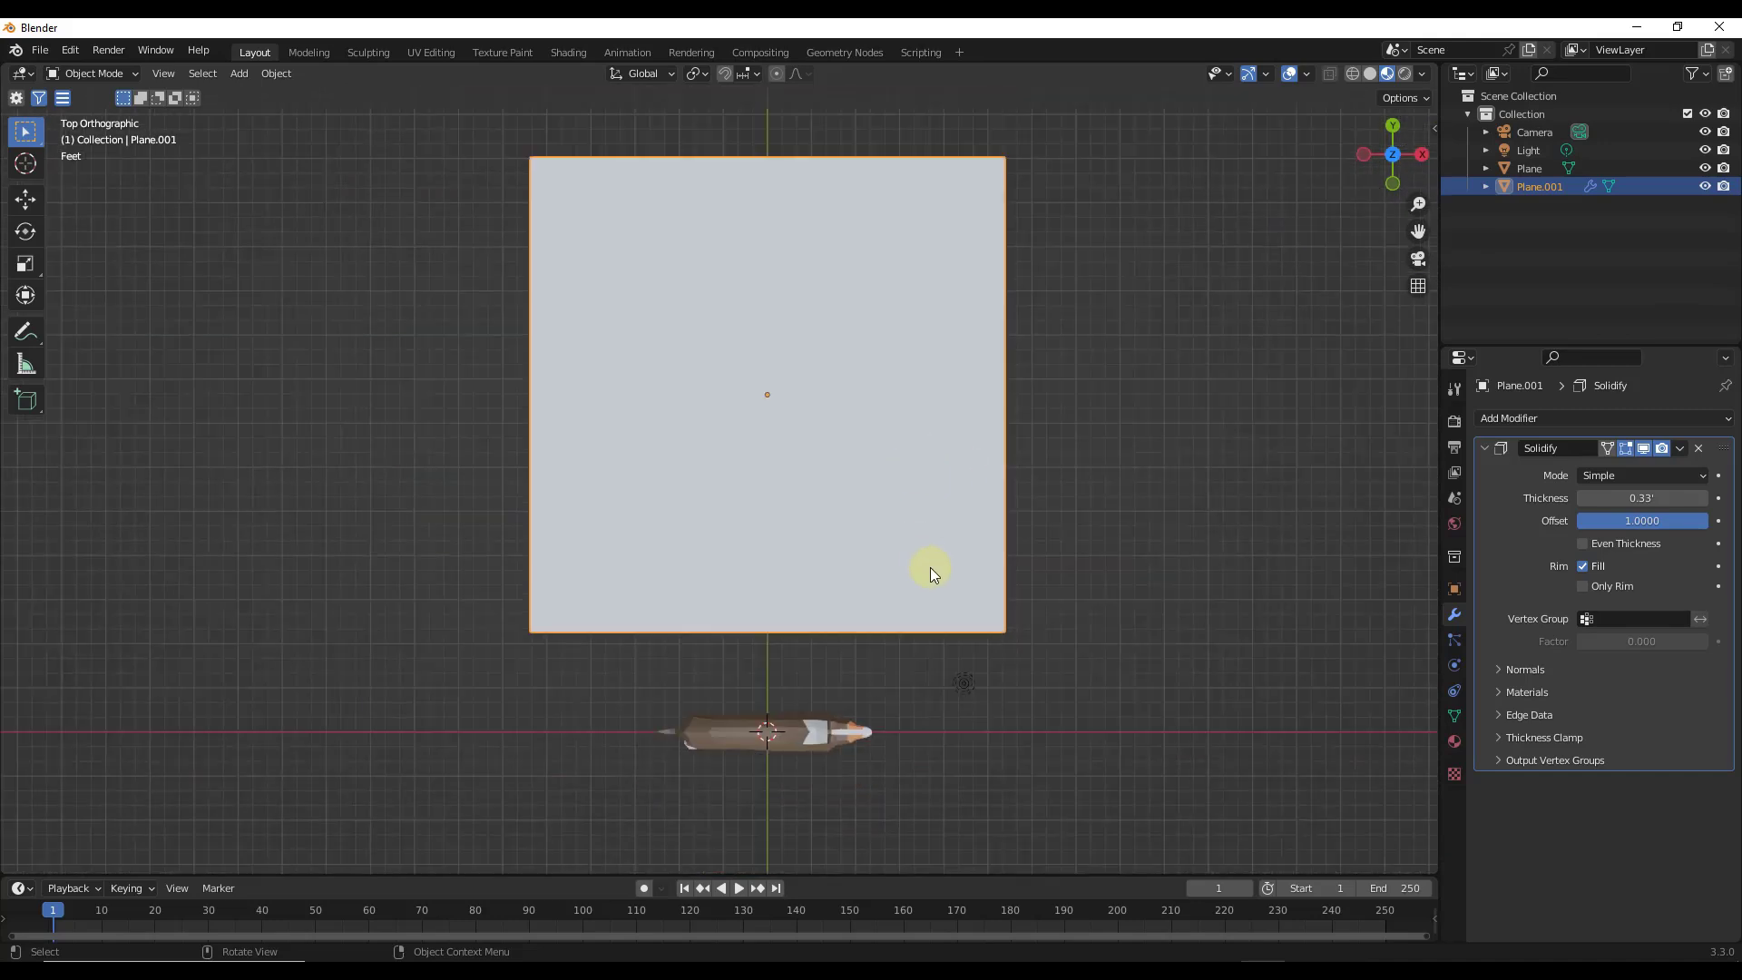
{"action": "key", "text": "g"}
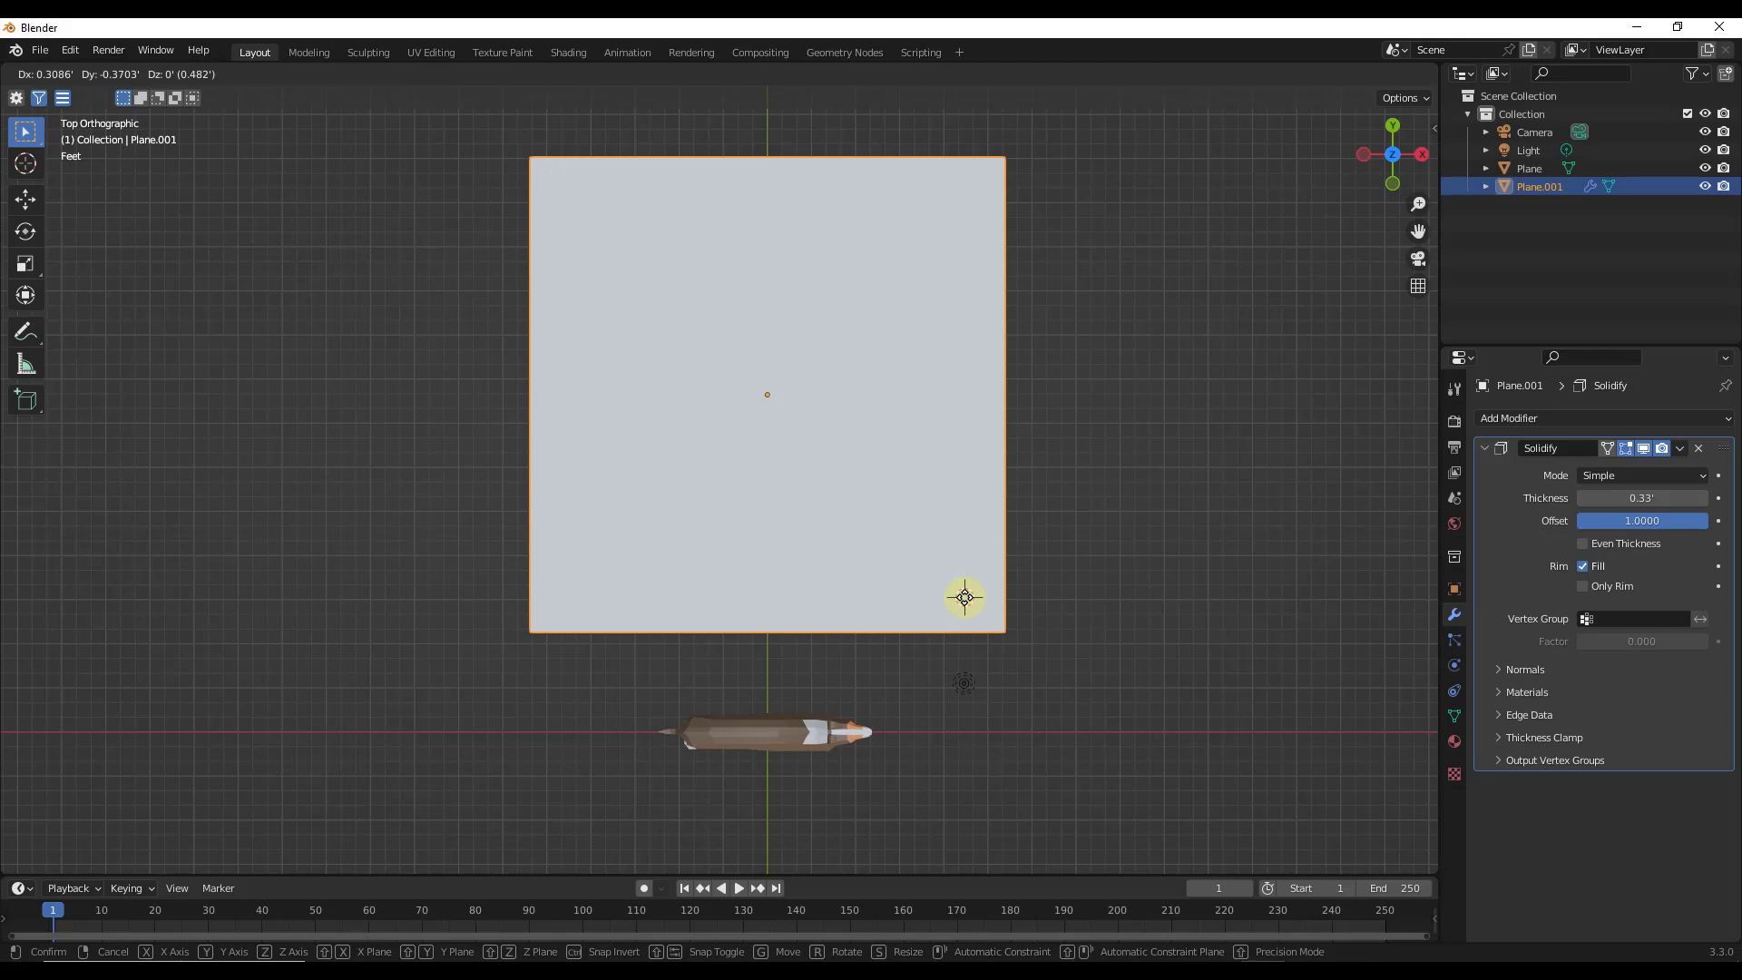
{"action": "left_click", "coordinate": [964, 596]}
Step: Place the 3D cursor on the slab's top face near its front corner and add a cylinder mesh there
{"action": "middle_click_drag", "start_coordinate": [1038, 718], "coordinate": [738, 454]}
{"action": "scroll", "coordinate": [742, 490], "scroll_direction": "up", "scroll_amount": 5}
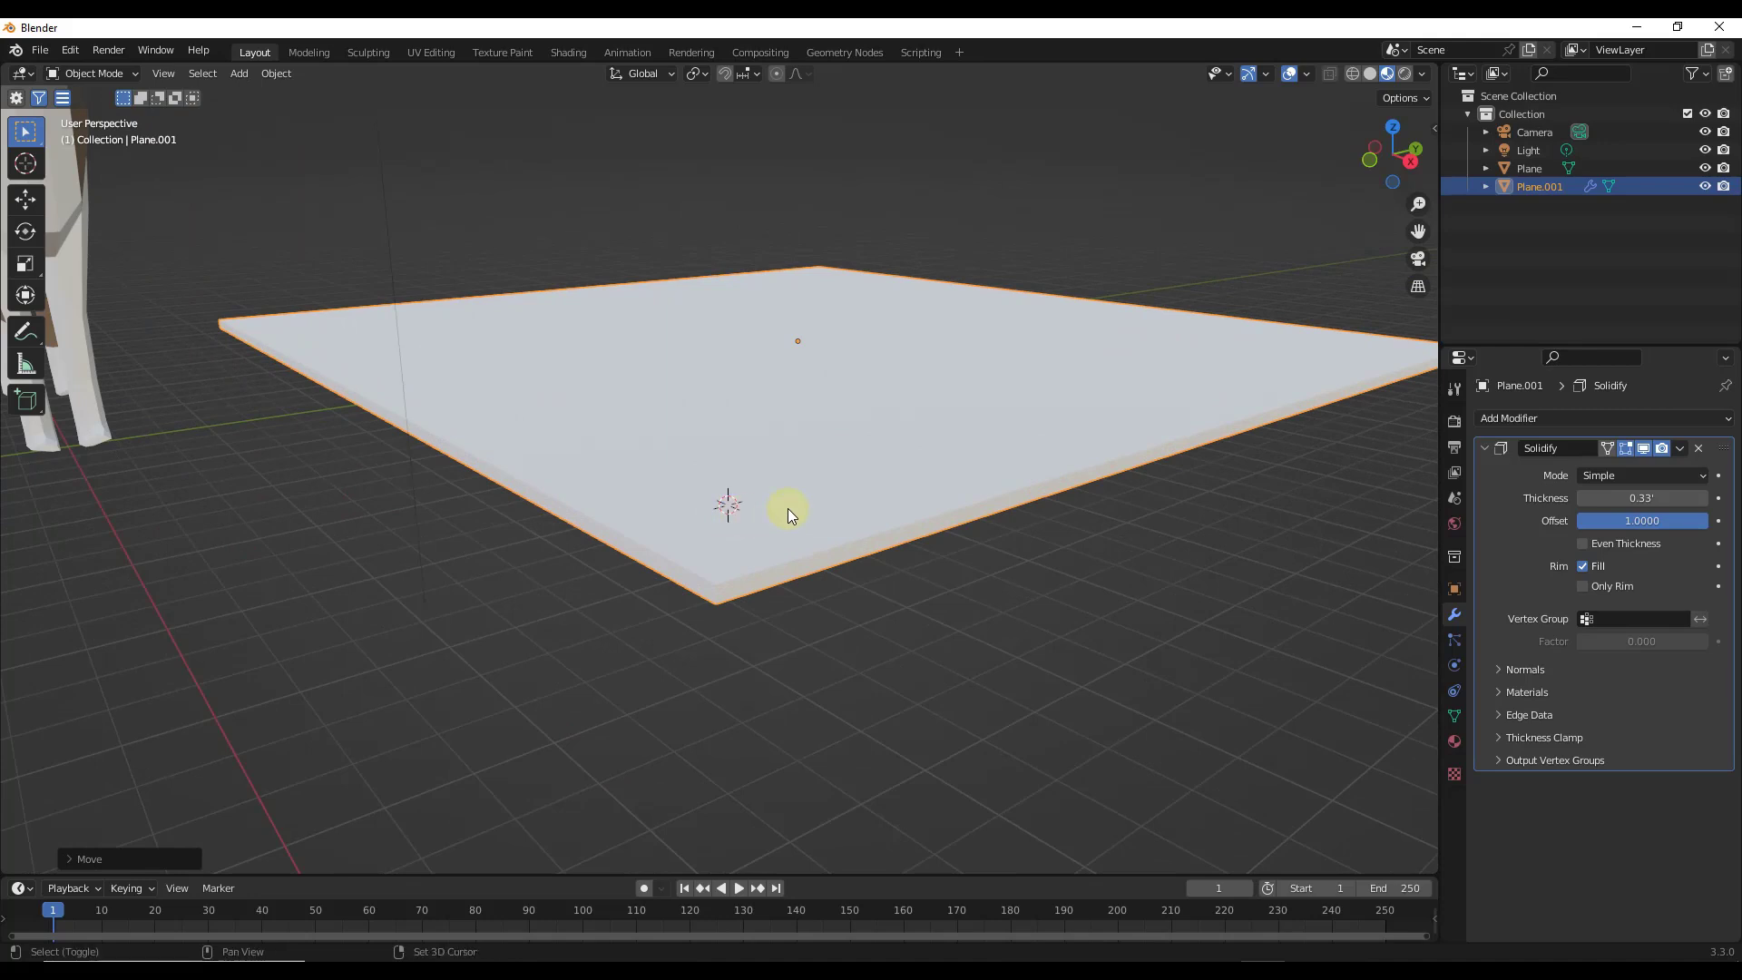
{"action": "key", "text": "shift+a"}
{"action": "mouse_move", "coordinate": [787, 508]}
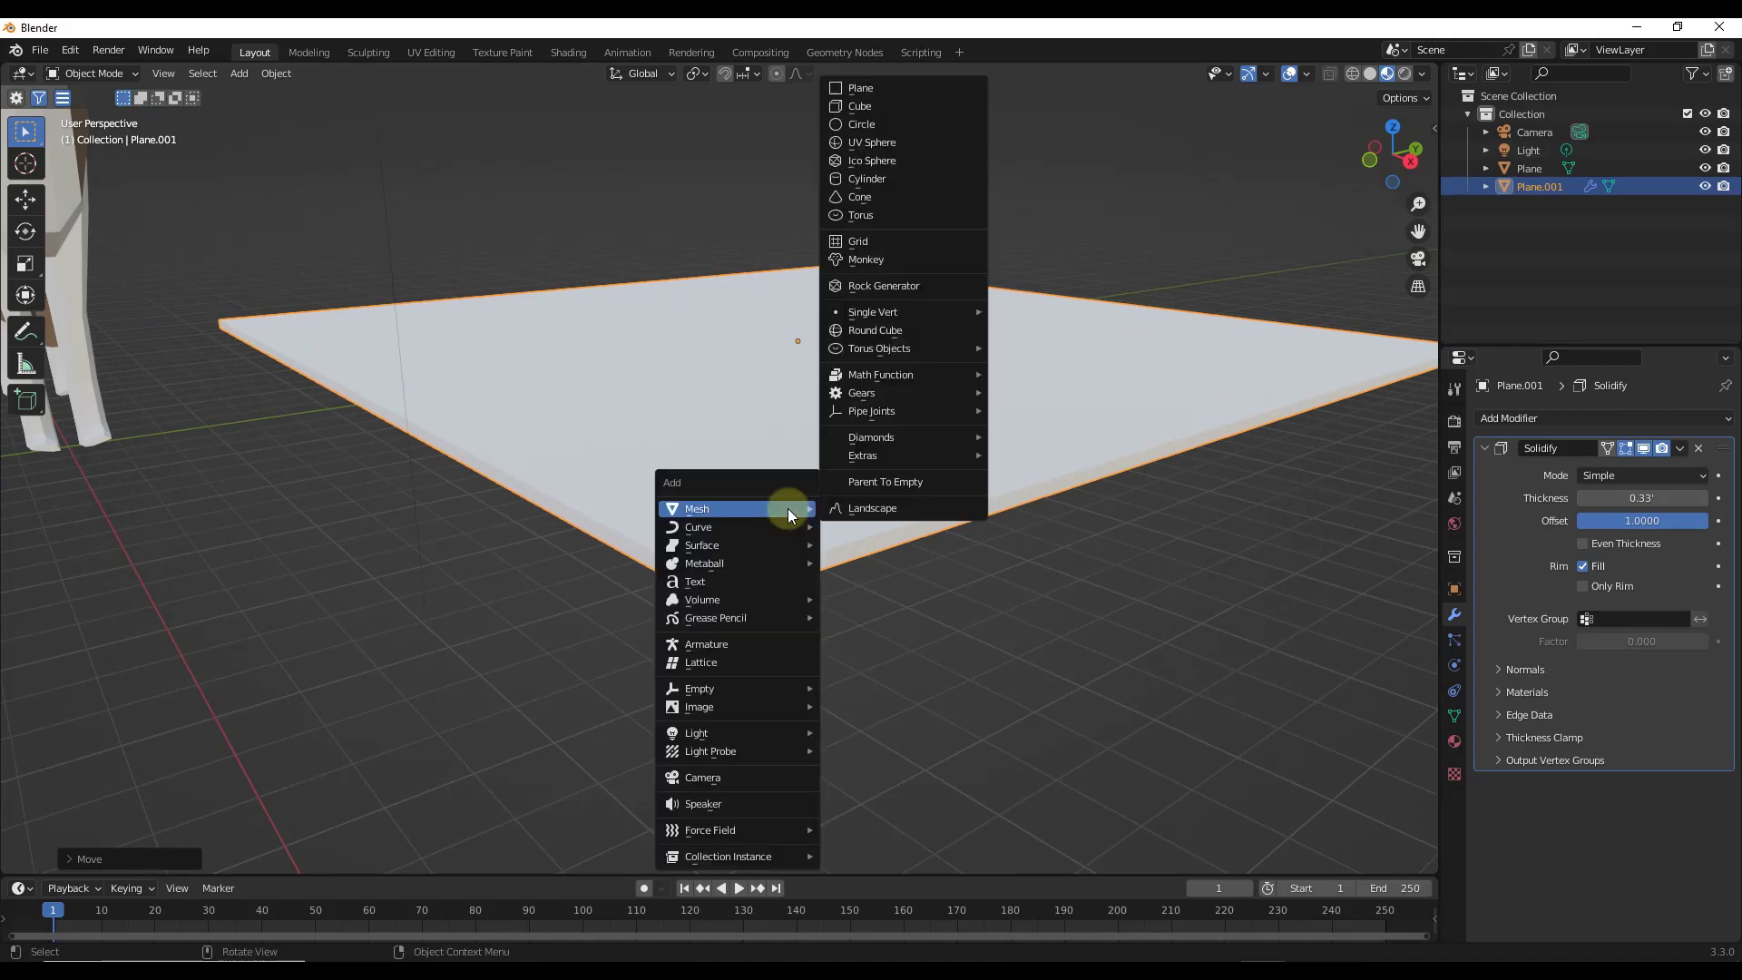
{"action": "left_click", "coordinate": [879, 179]}
Step: Add a Boolean modifier in Difference mode to the slab, with the cylinder as its cutting object
{"action": "middle_click_drag", "start_coordinate": [867, 577], "coordinate": [753, 501]}
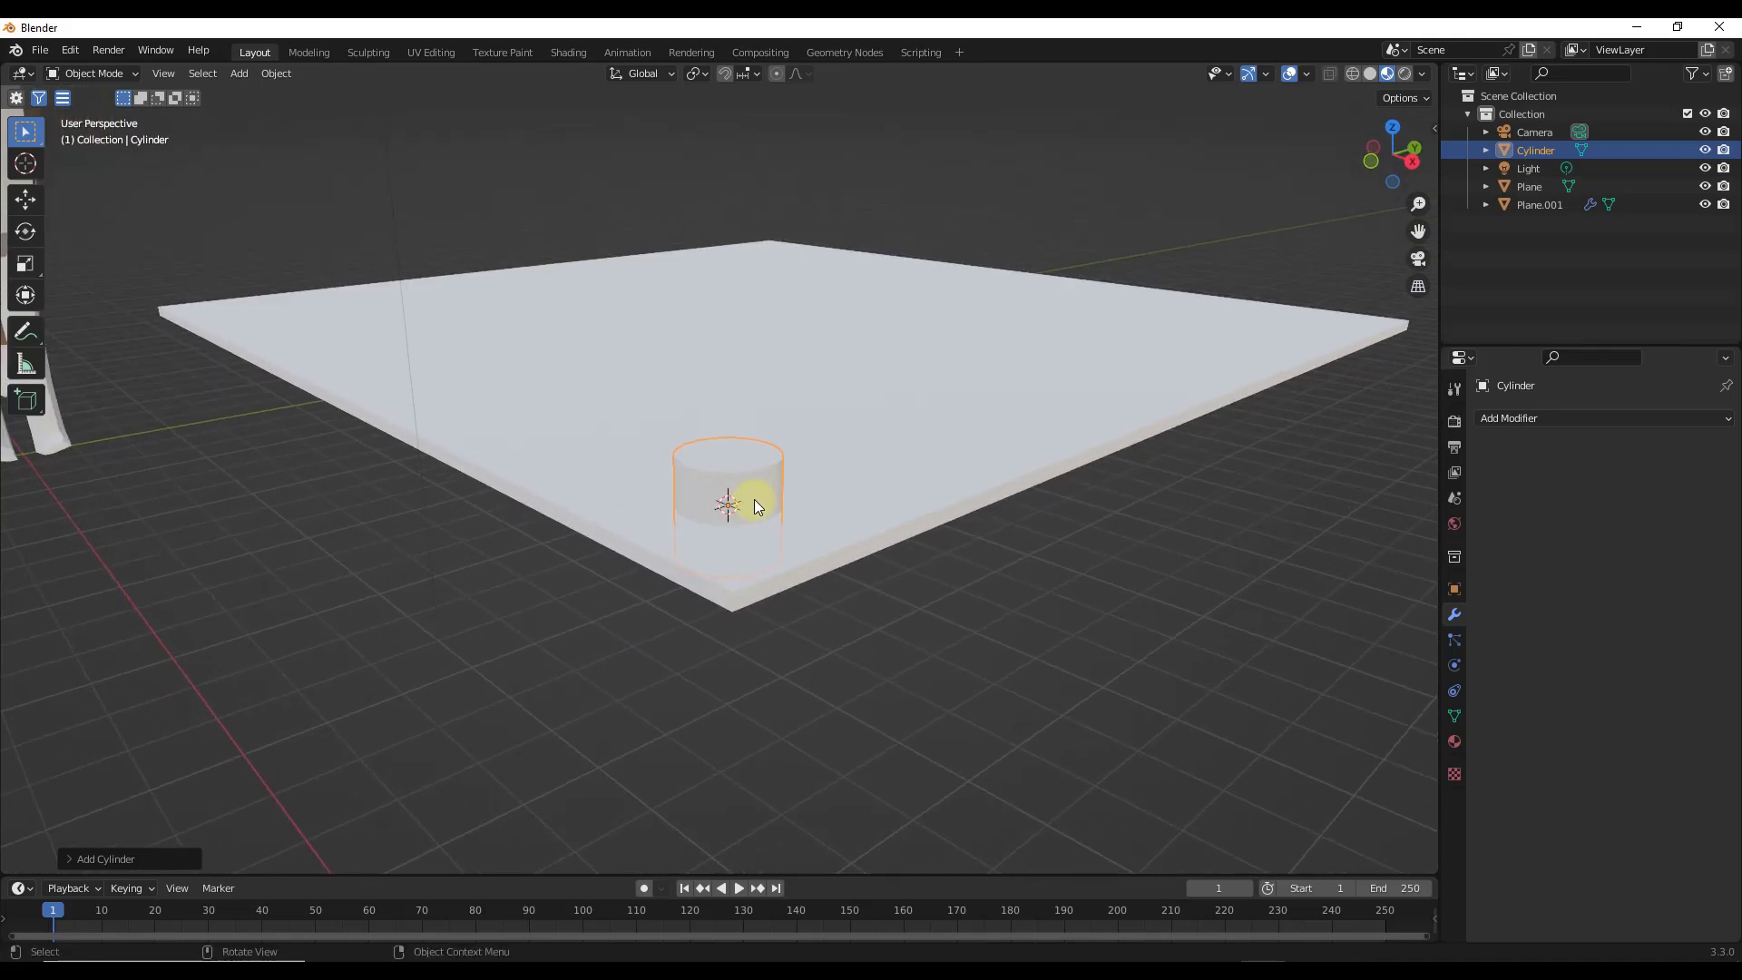
{"action": "left_click", "coordinate": [857, 476]}
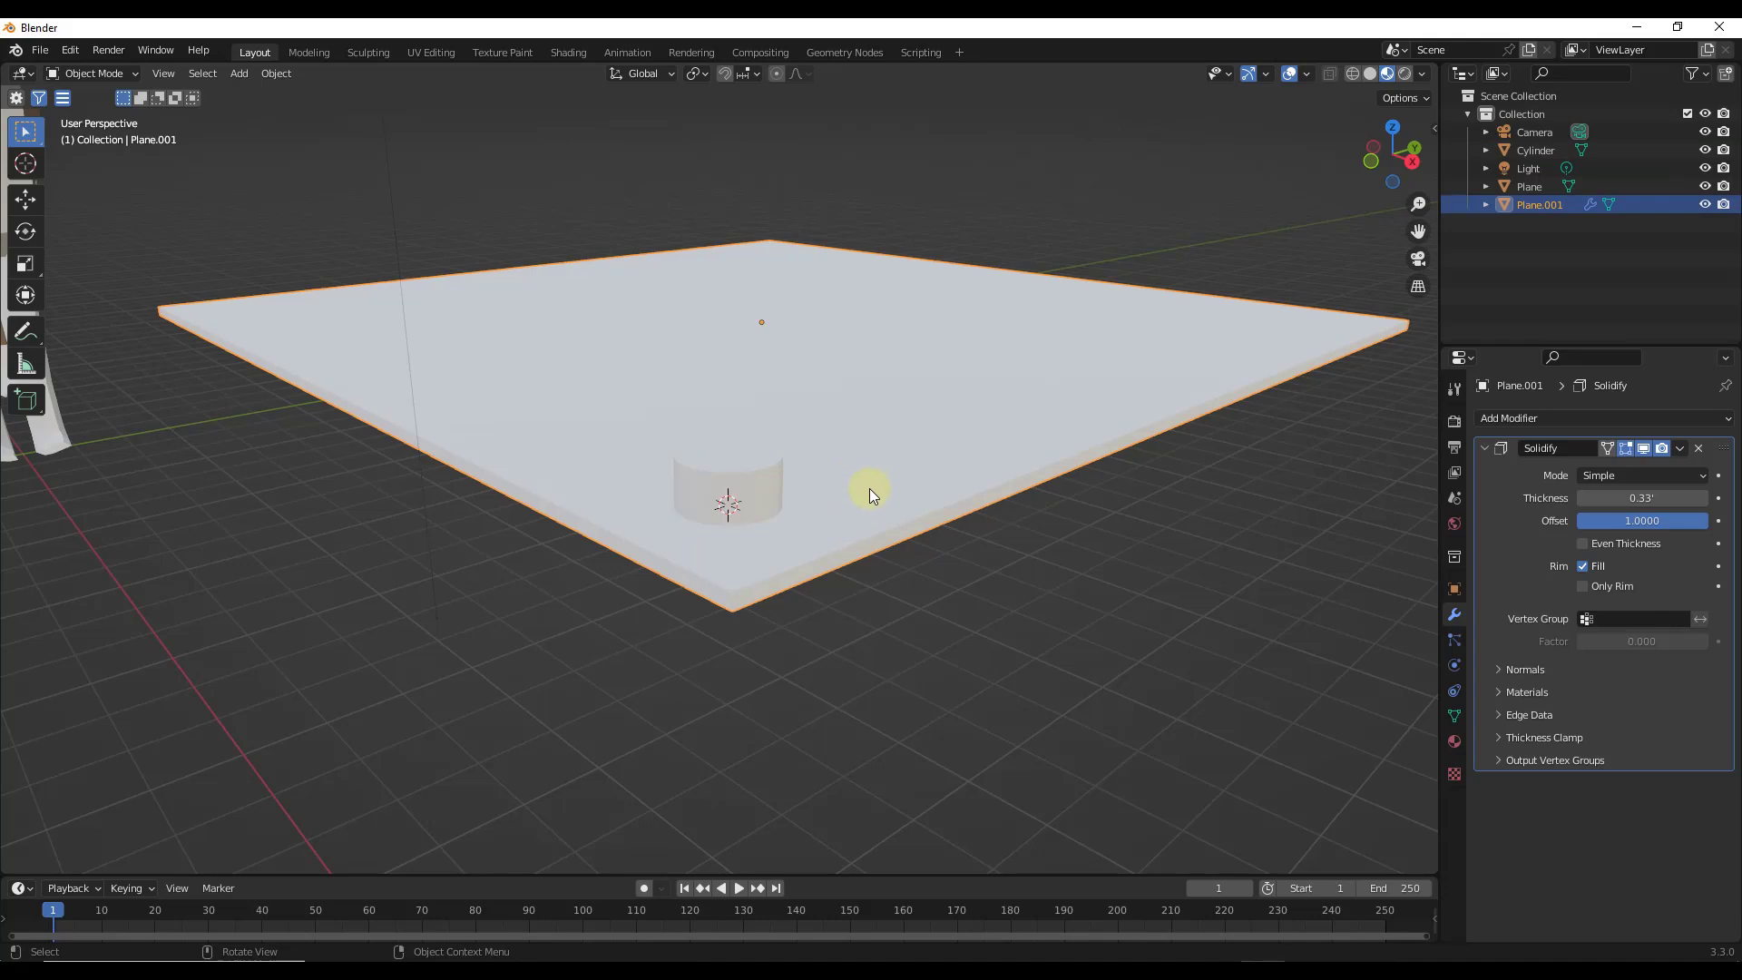
{"action": "left_click", "coordinate": [1508, 421]}
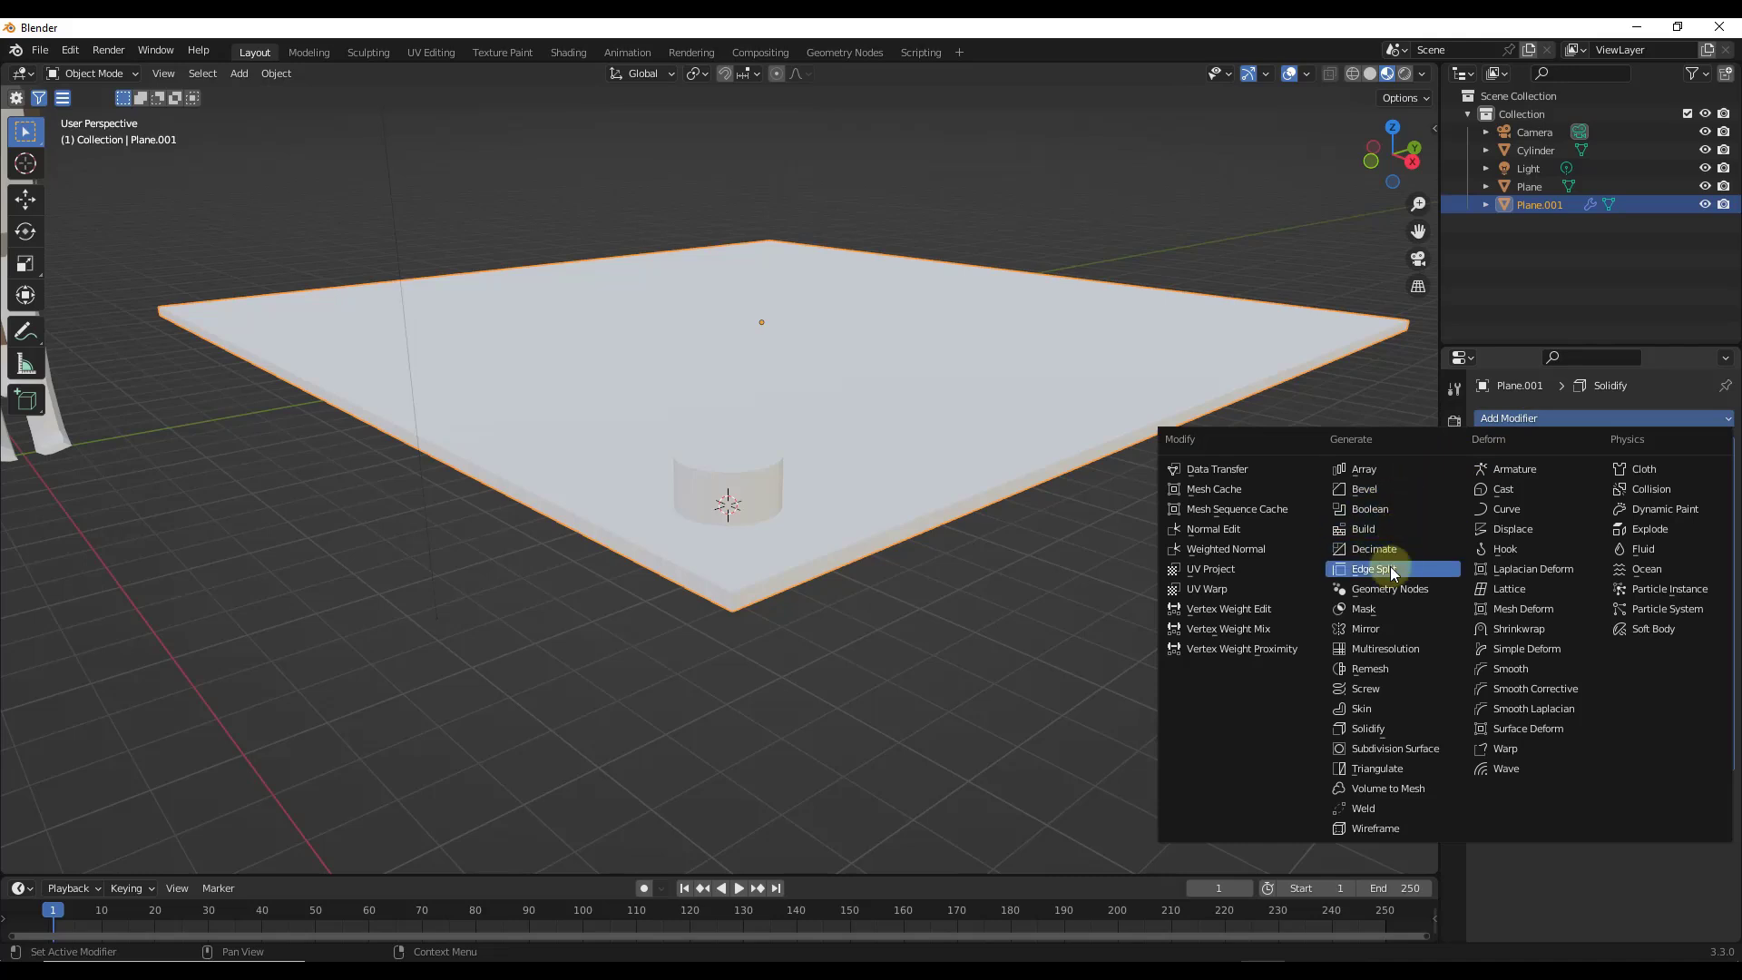
{"action": "left_click", "coordinate": [1375, 508]}
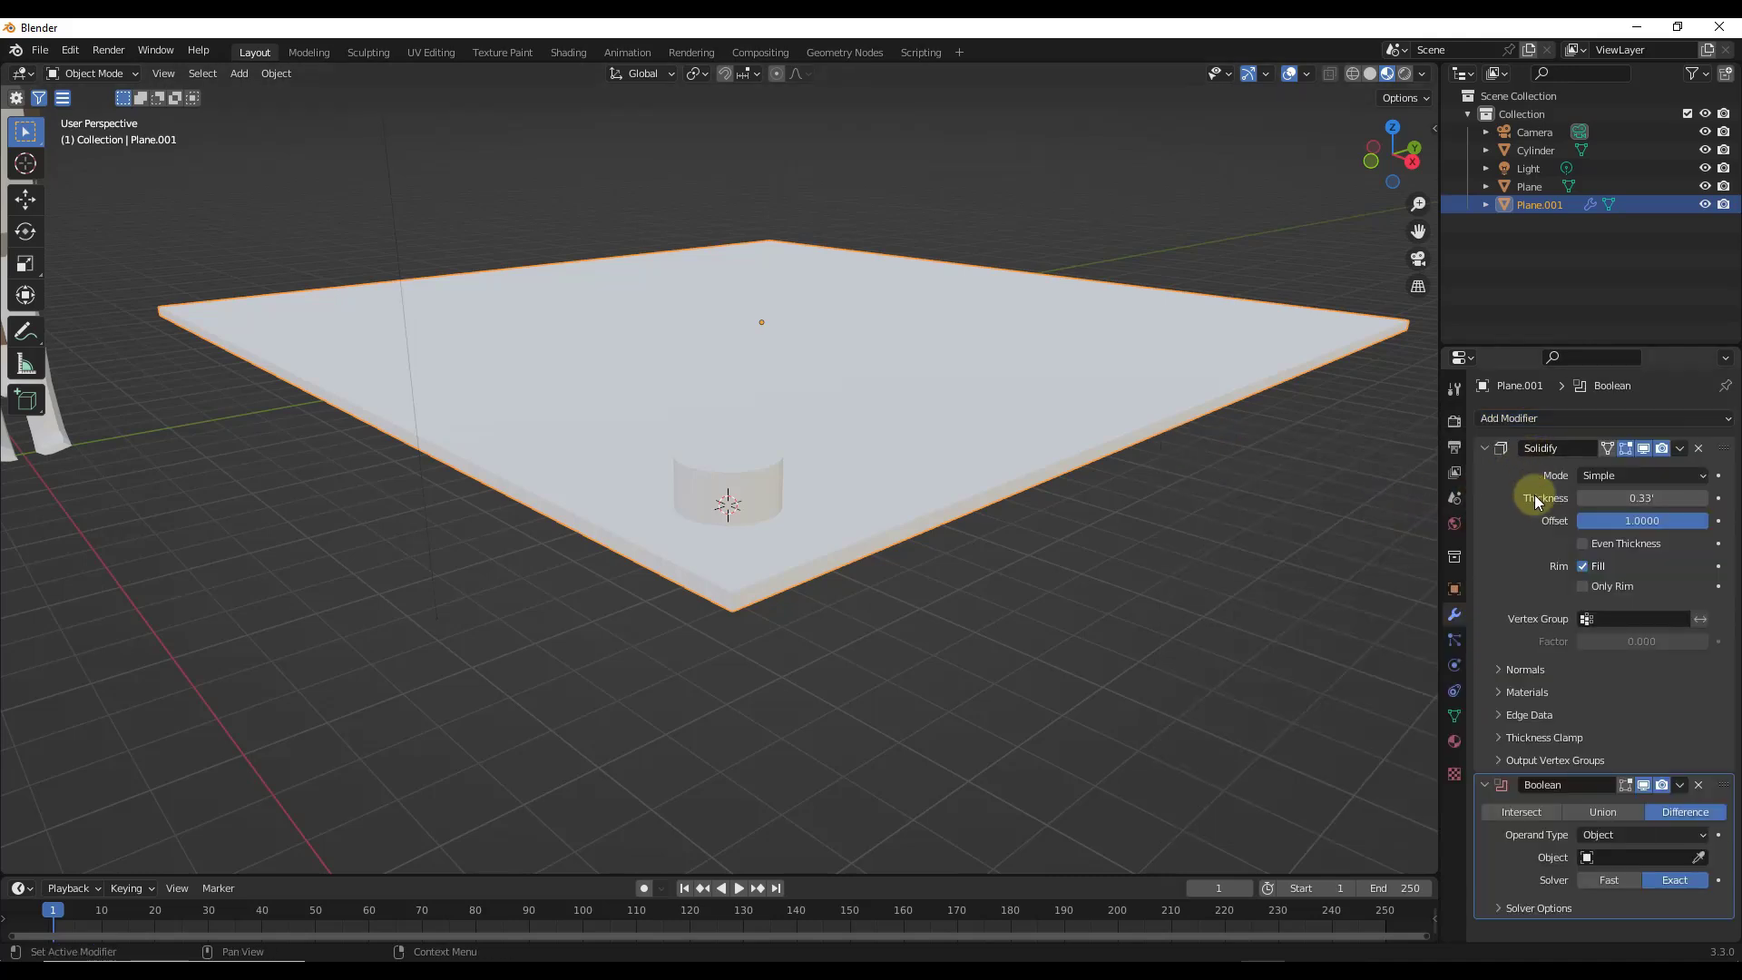
{"action": "left_click", "coordinate": [1698, 858]}
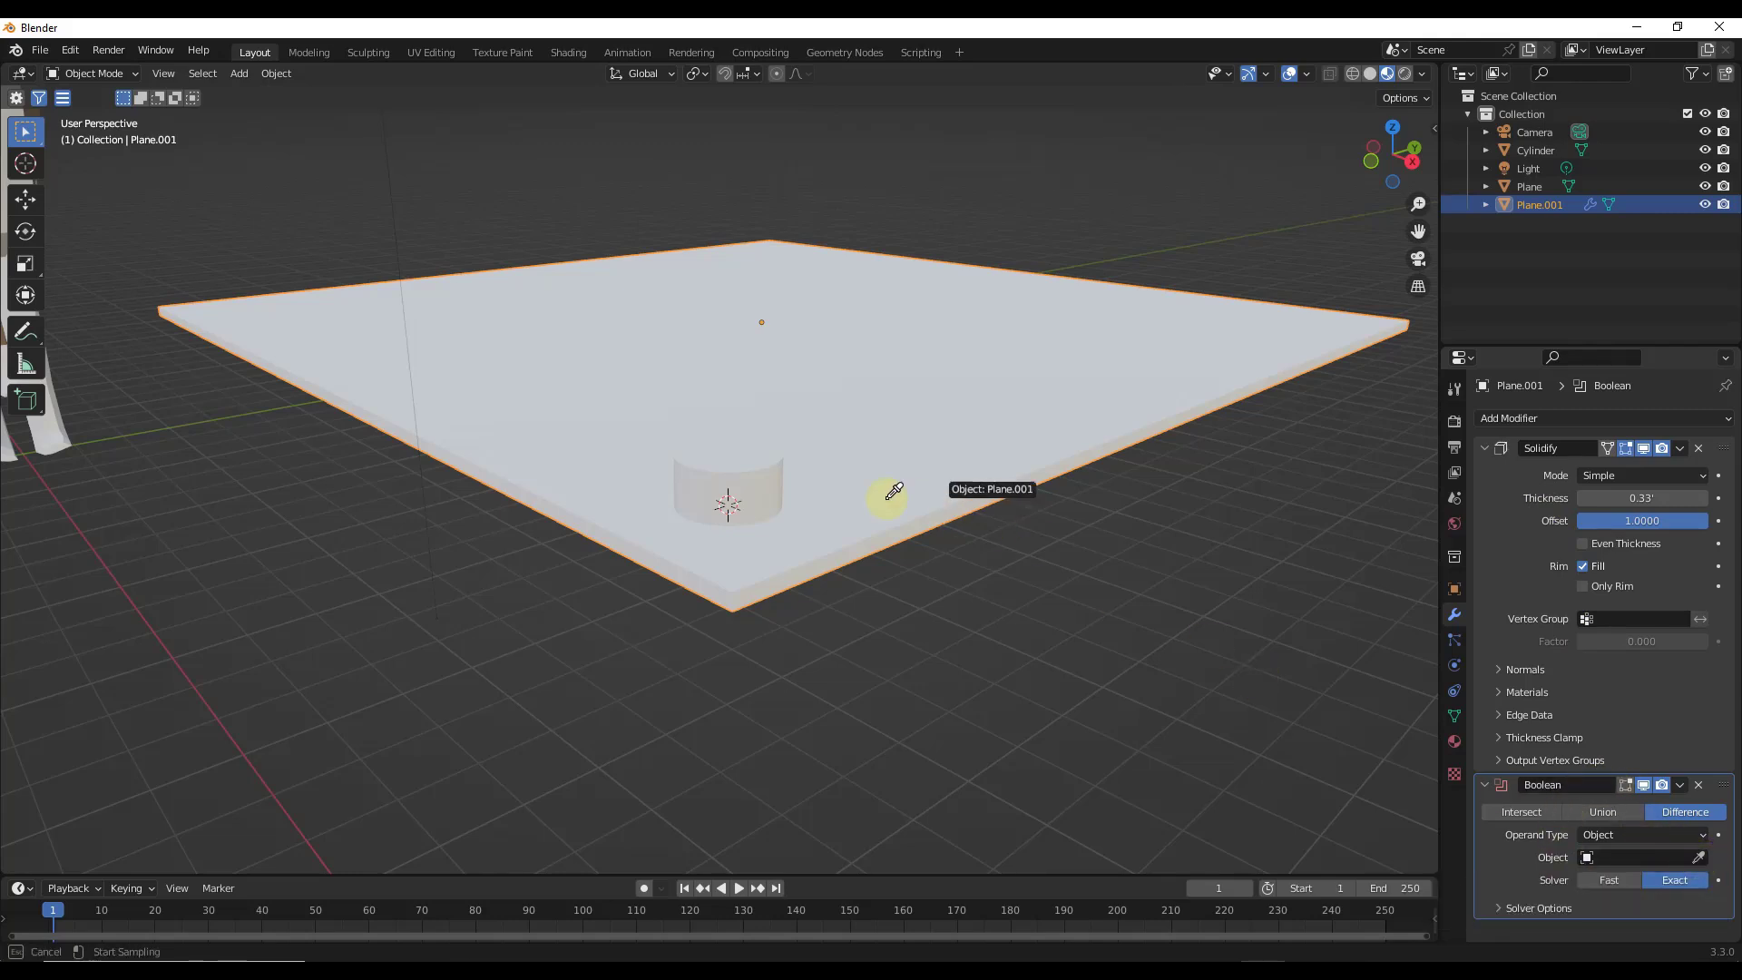
{"action": "left_click", "coordinate": [756, 484]}
Step: Set the cylinder's viewport display to Wire so the Boolean cut in the slab can be seen through it
{"action": "mouse_move", "coordinate": [725, 660]}
{"action": "middle_mouse_down"}
{"action": "mouse_move", "coordinate": [723, 623]}
{"action": "mouse_move", "coordinate": [707, 652]}
{"action": "middle_mouse_up"}
{"action": "scroll", "coordinate": [708, 652], "scroll_direction": "up", "scroll_amount": 2}
{"action": "scroll", "coordinate": [705, 428], "scroll_direction": "down", "scroll_amount": 4}
{"action": "scroll", "coordinate": [698, 494], "scroll_direction": "up", "scroll_amount": 5}
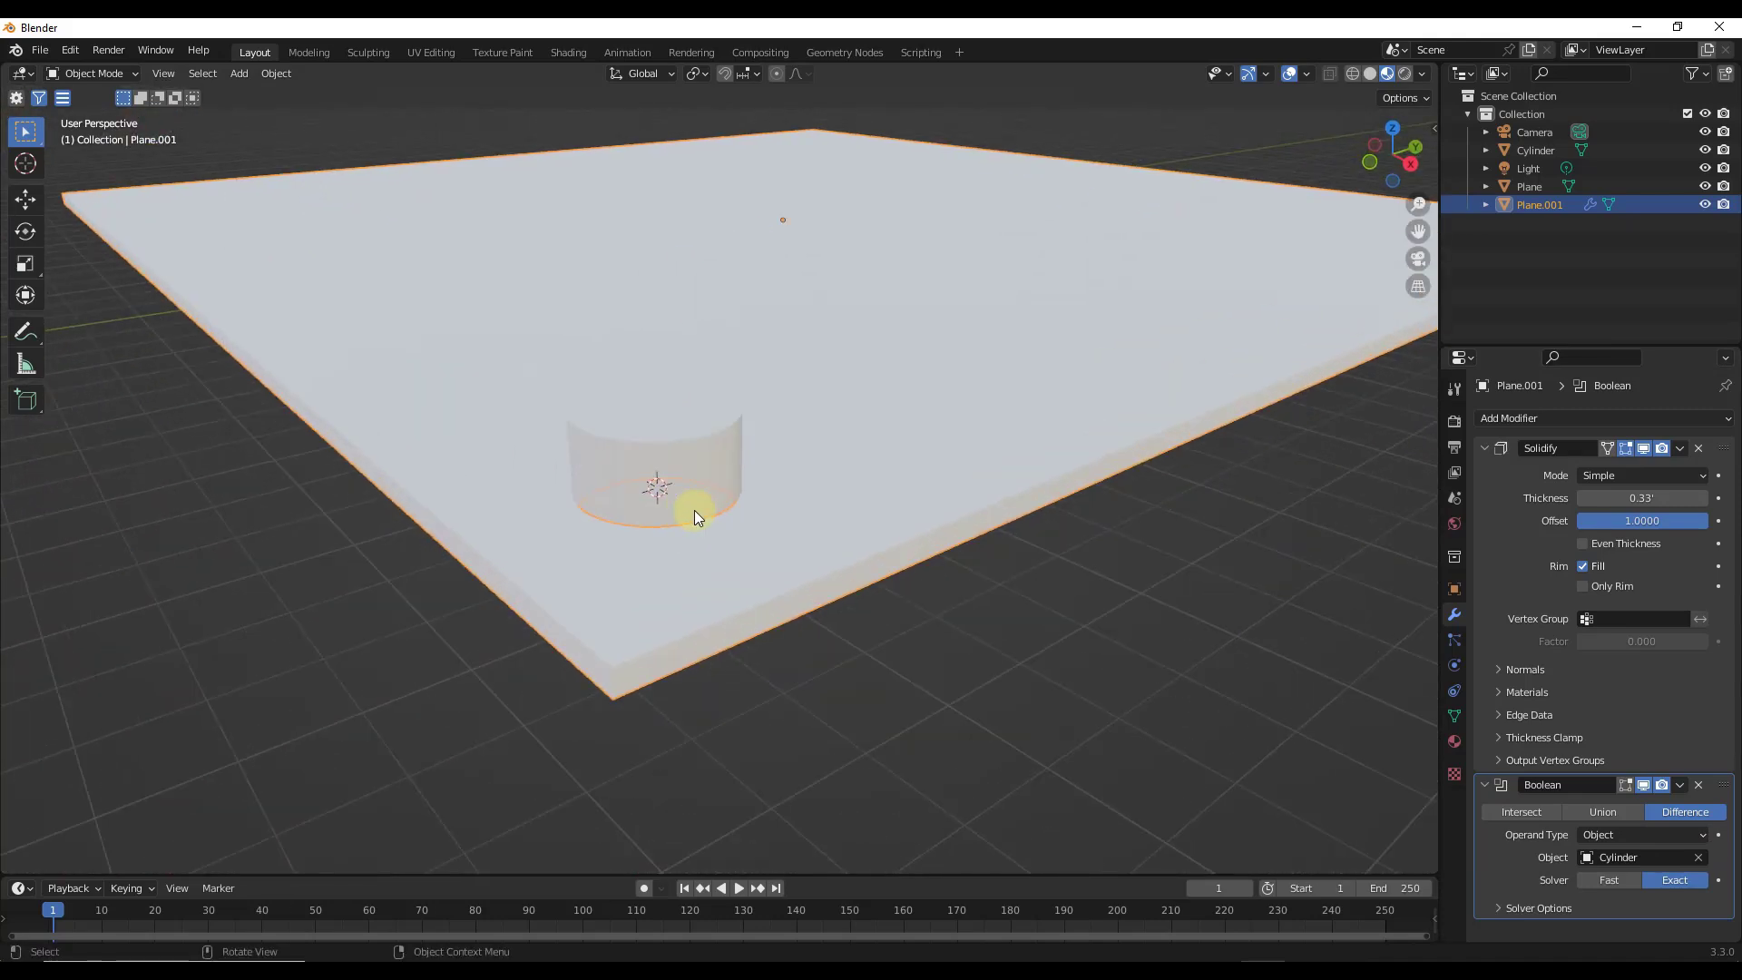
{"action": "left_click", "coordinate": [708, 463]}
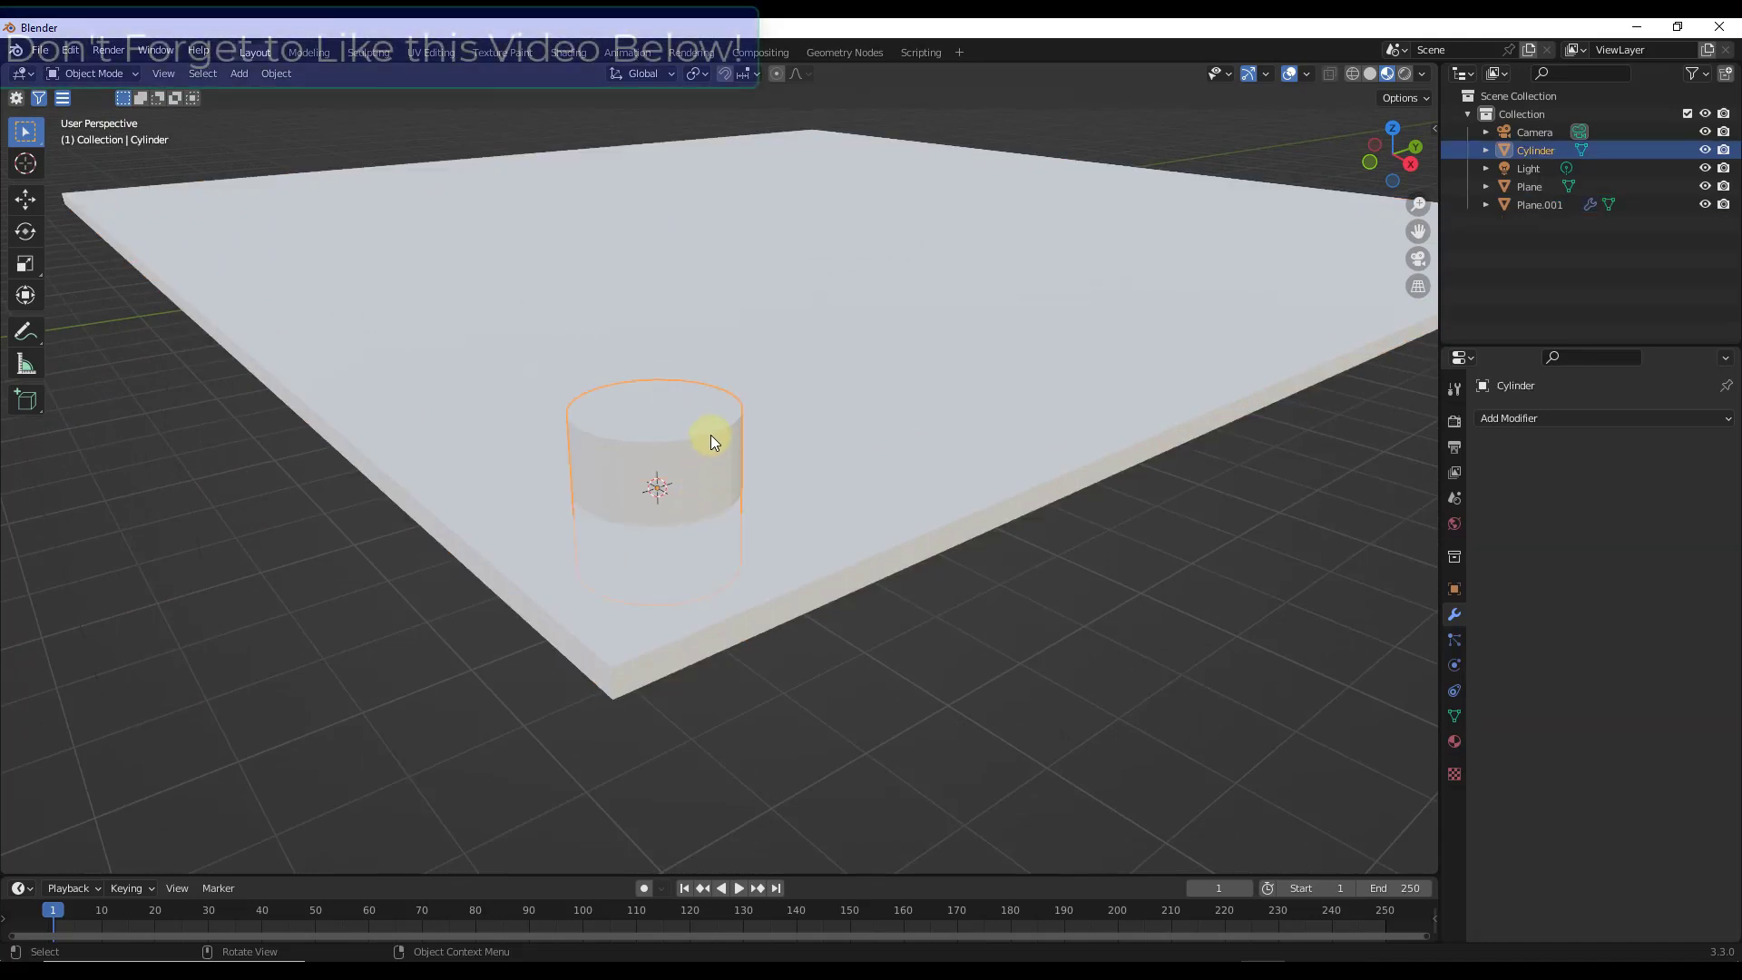
{"action": "left_click", "coordinate": [1454, 588]}
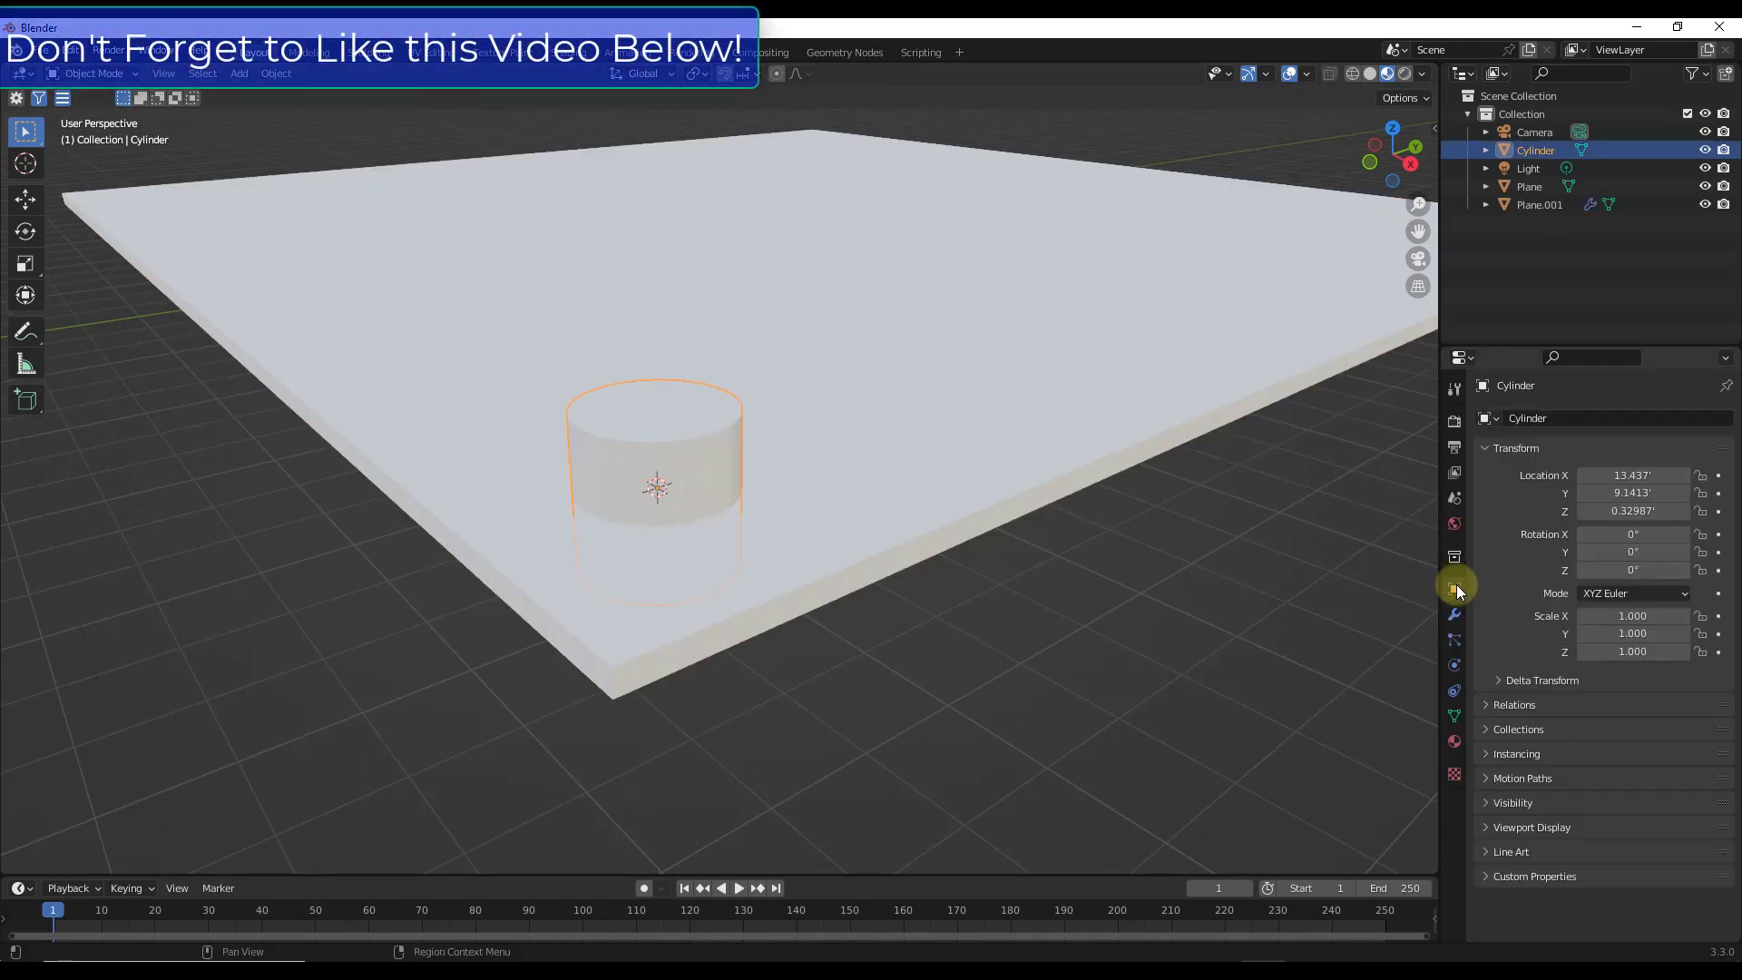
{"action": "left_click", "coordinate": [1506, 826]}
{"action": "scroll", "coordinate": [1575, 586], "scroll_direction": "down", "scroll_amount": 3}
{"action": "scroll", "coordinate": [1573, 585], "scroll_direction": "down", "scroll_amount": 2}
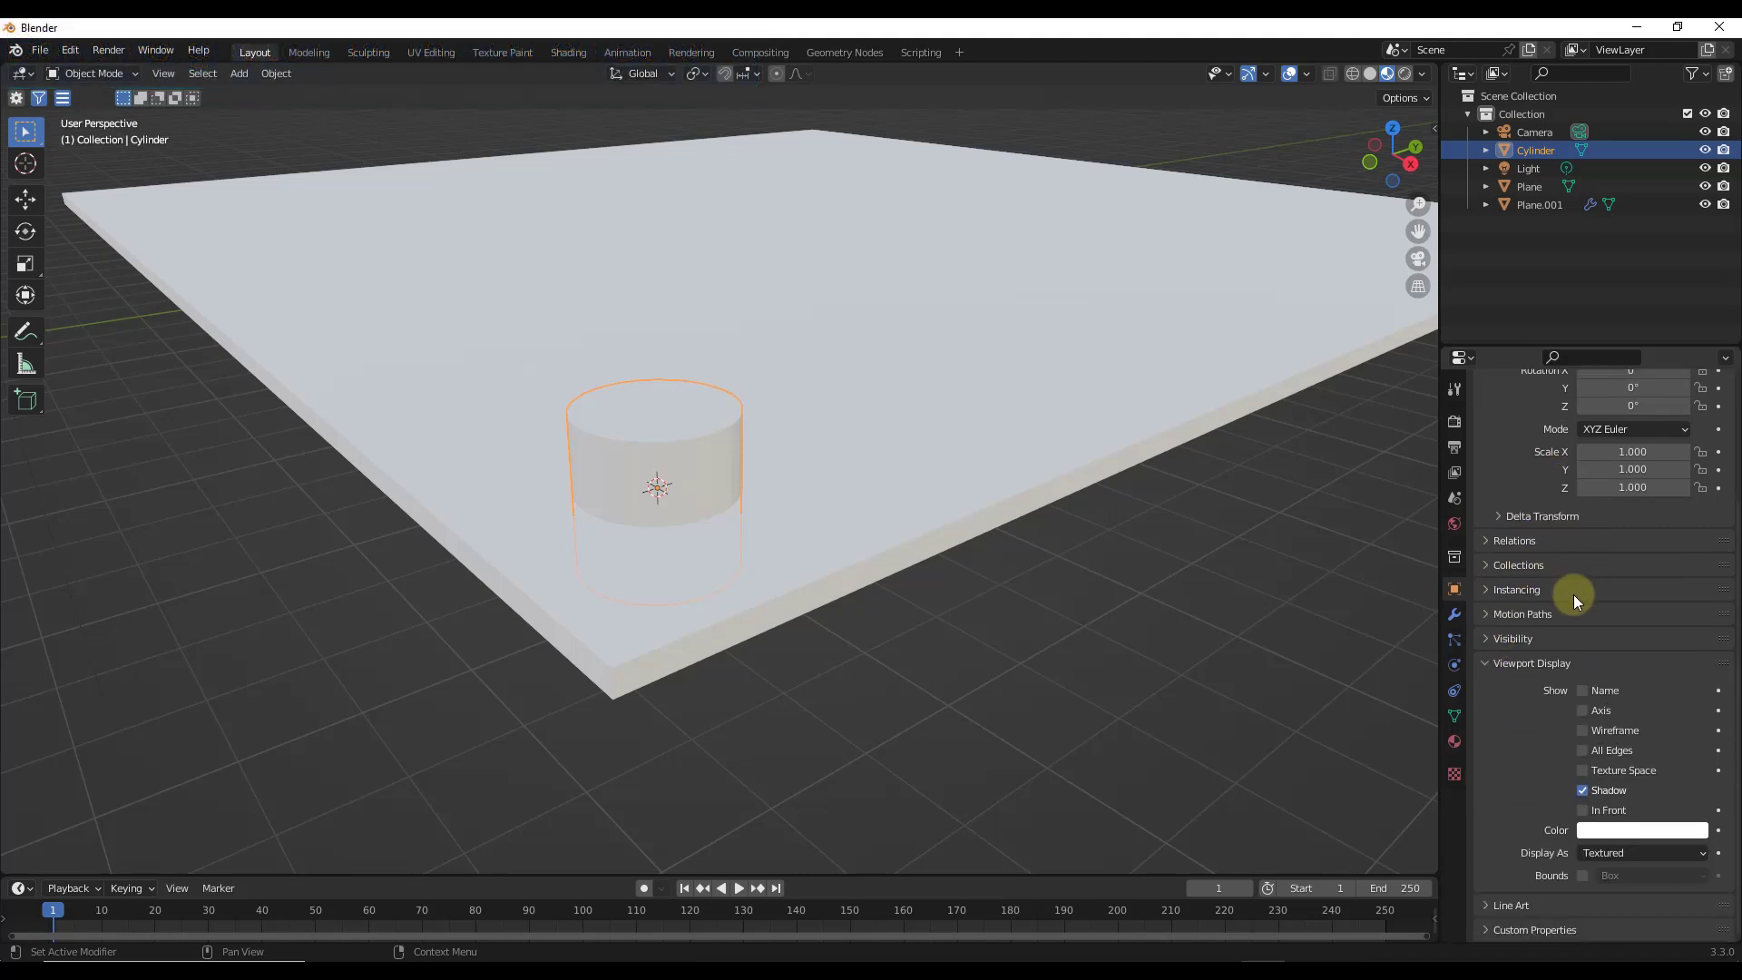
{"action": "left_click", "coordinate": [1611, 852]}
{"action": "left_click", "coordinate": [1604, 812]}
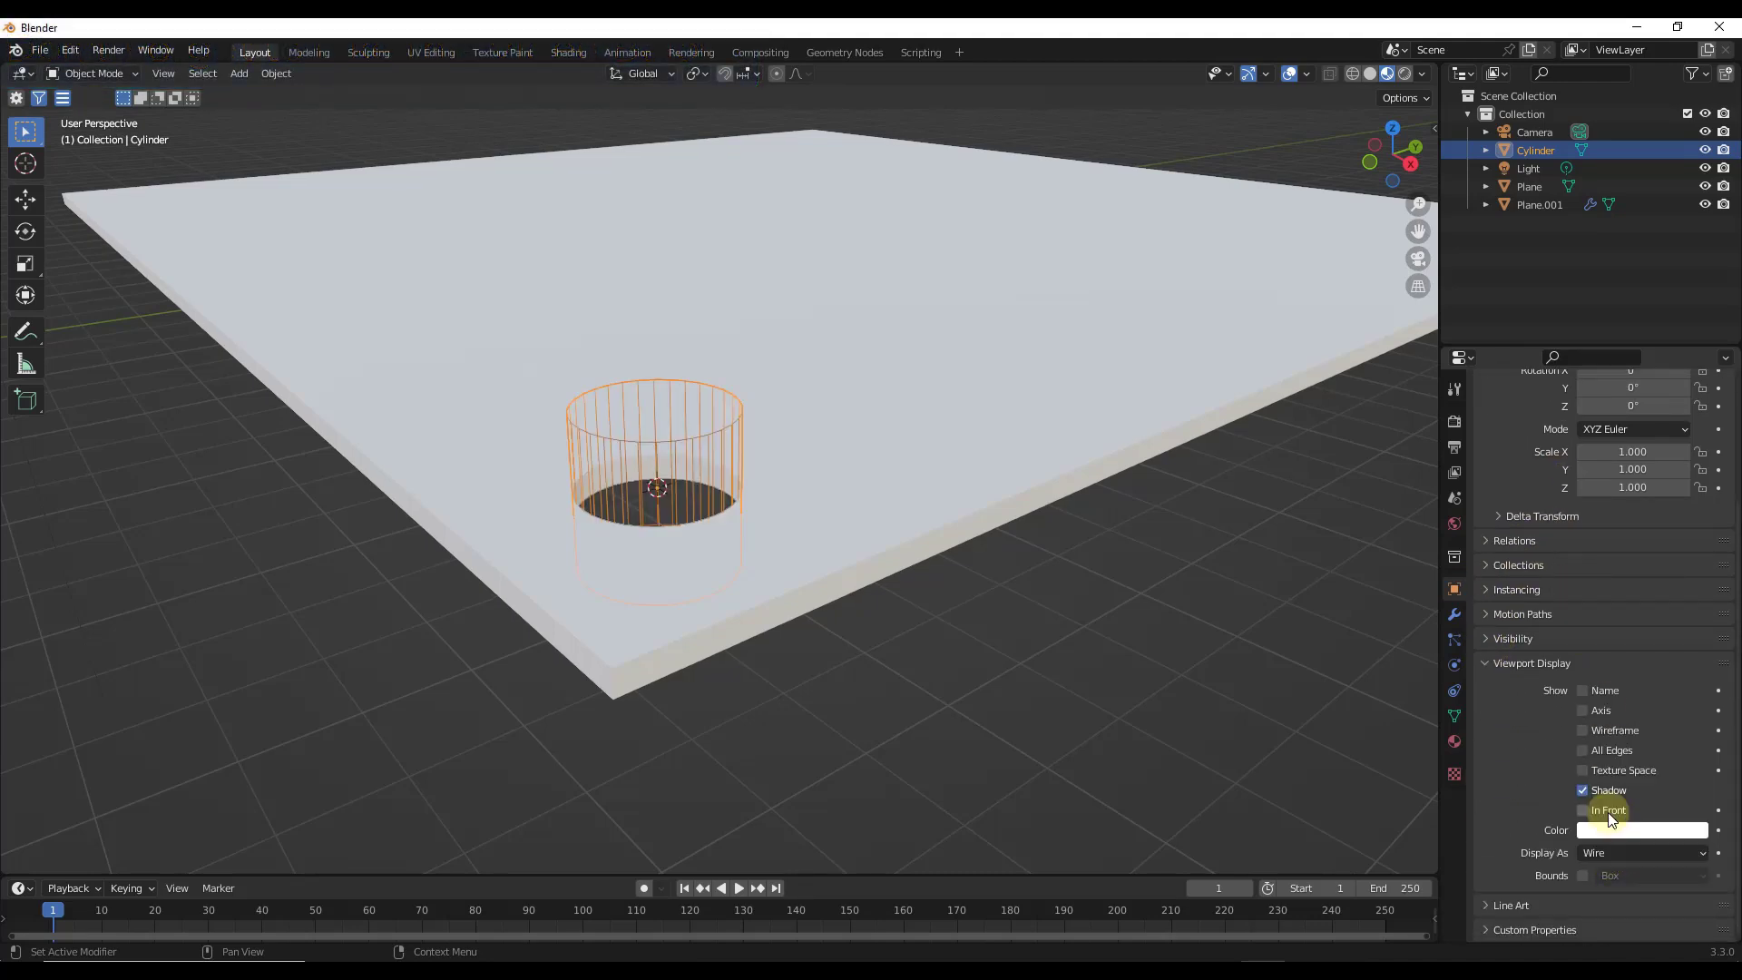
Step: Examine the hole cut through the slab inside the wireframe cylinder from several angles and distances
{"action": "left_click", "coordinate": [872, 657]}
{"action": "mouse_move", "coordinate": [603, 490]}
{"action": "middle_mouse_down"}
{"action": "mouse_move", "coordinate": [626, 497]}
{"action": "mouse_move", "coordinate": [609, 469]}
{"action": "middle_mouse_up"}
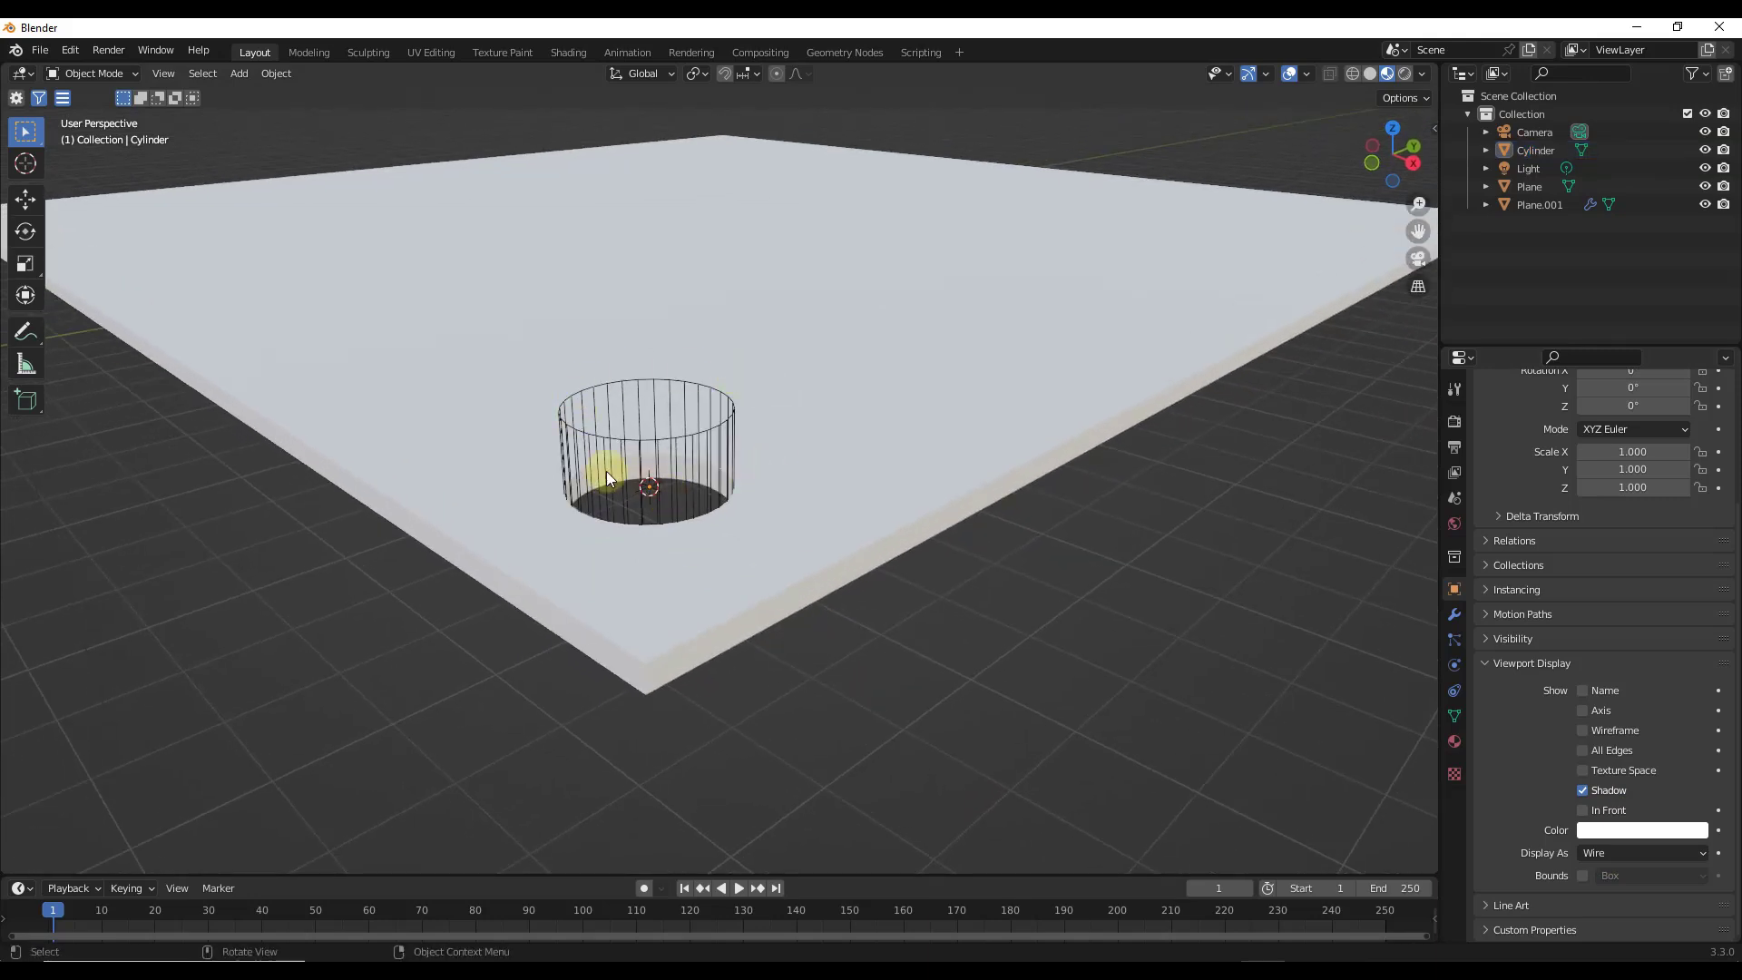
{"action": "scroll", "coordinate": [688, 499], "scroll_direction": "up", "scroll_amount": 4}
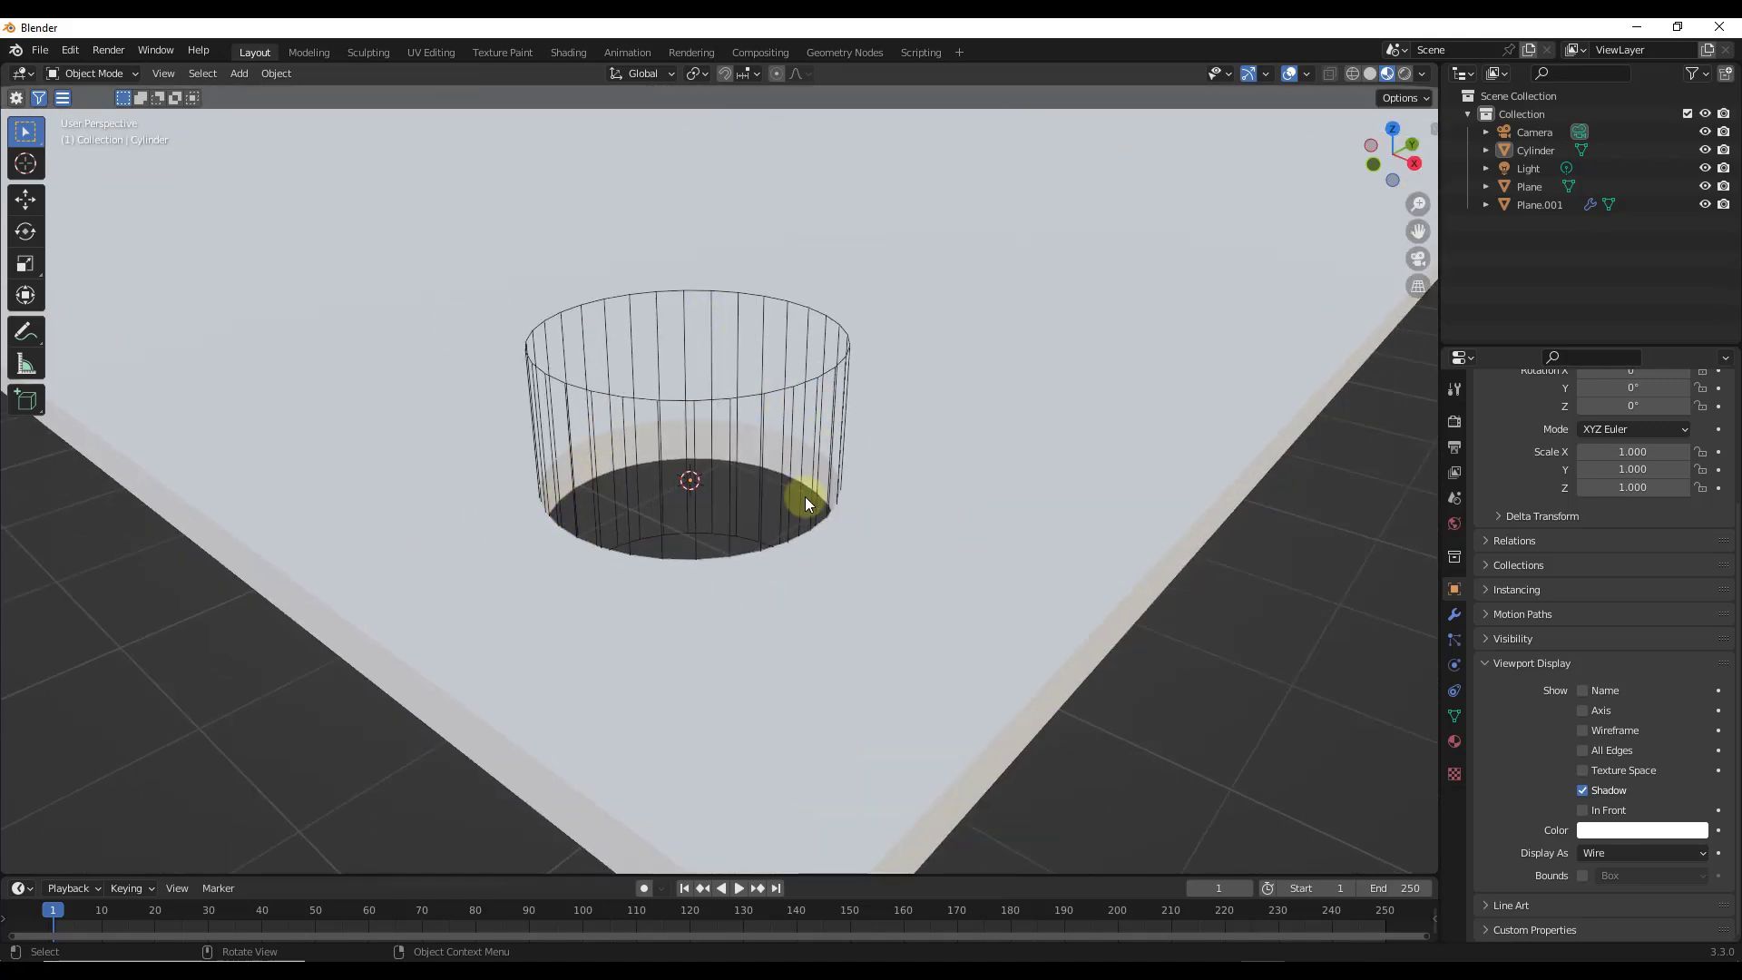
{"action": "scroll", "coordinate": [808, 497], "scroll_direction": "down", "scroll_amount": 5}
{"action": "left_click", "coordinate": [891, 439]}
{"action": "middle_click_drag", "start_coordinate": [890, 439], "coordinate": [868, 472]}
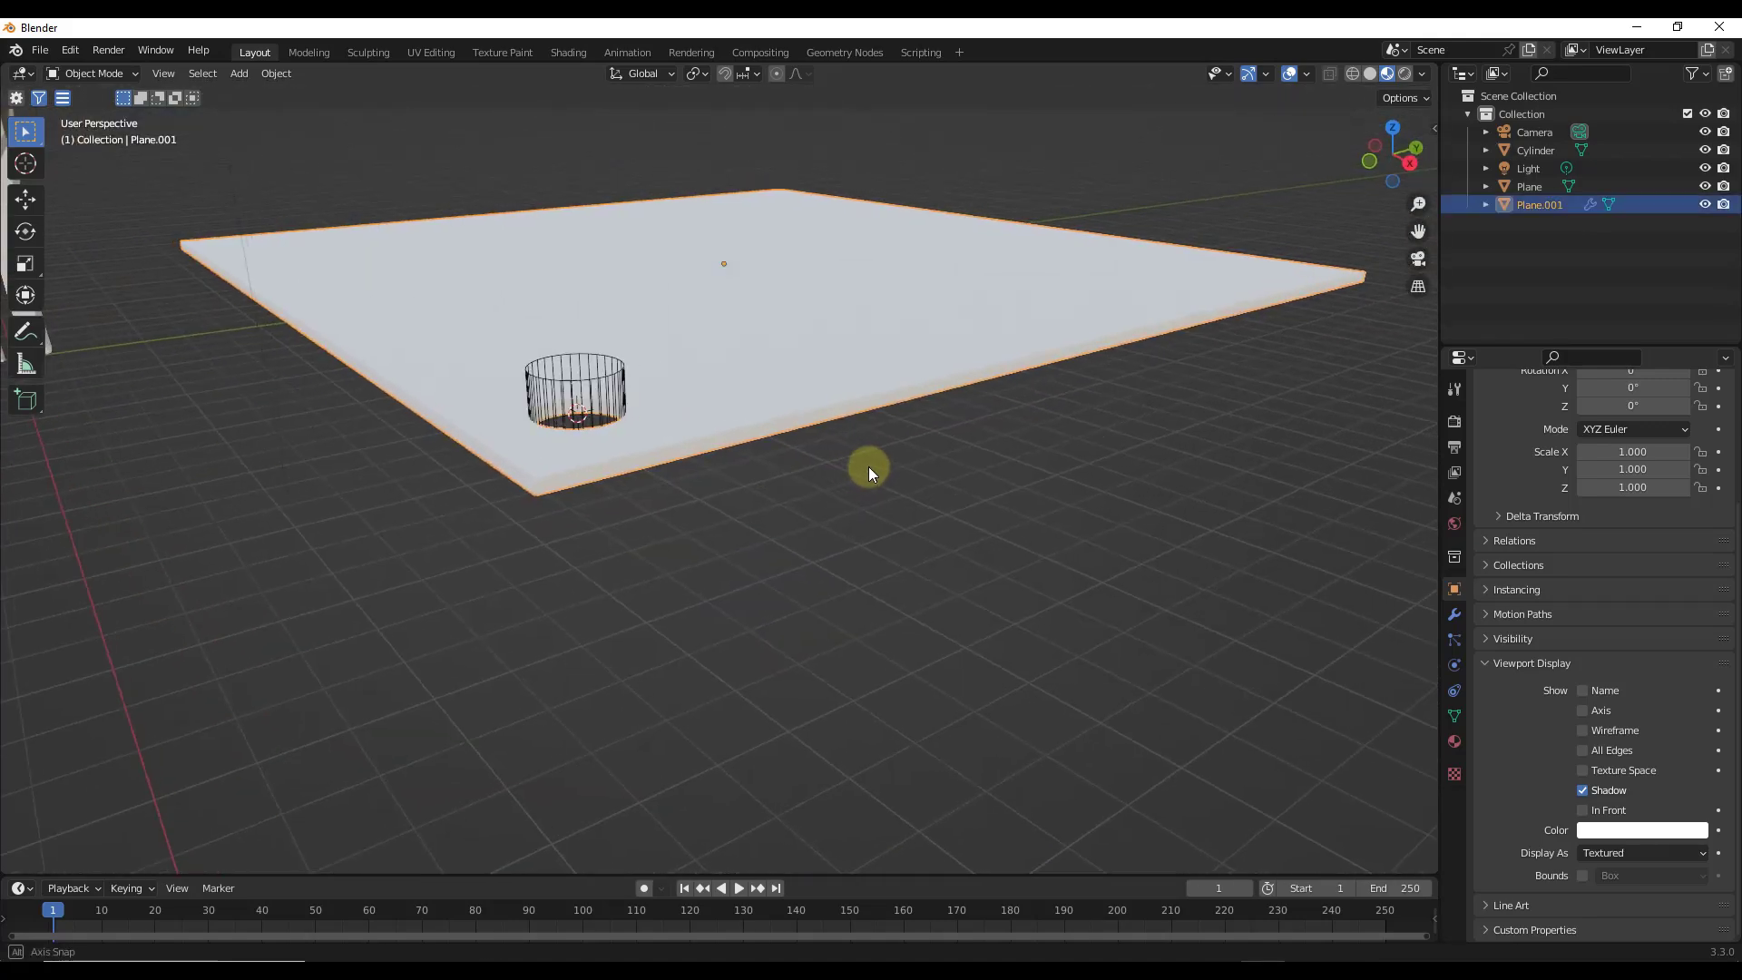
{"action": "scroll", "coordinate": [599, 409], "scroll_direction": "up", "scroll_amount": 2}
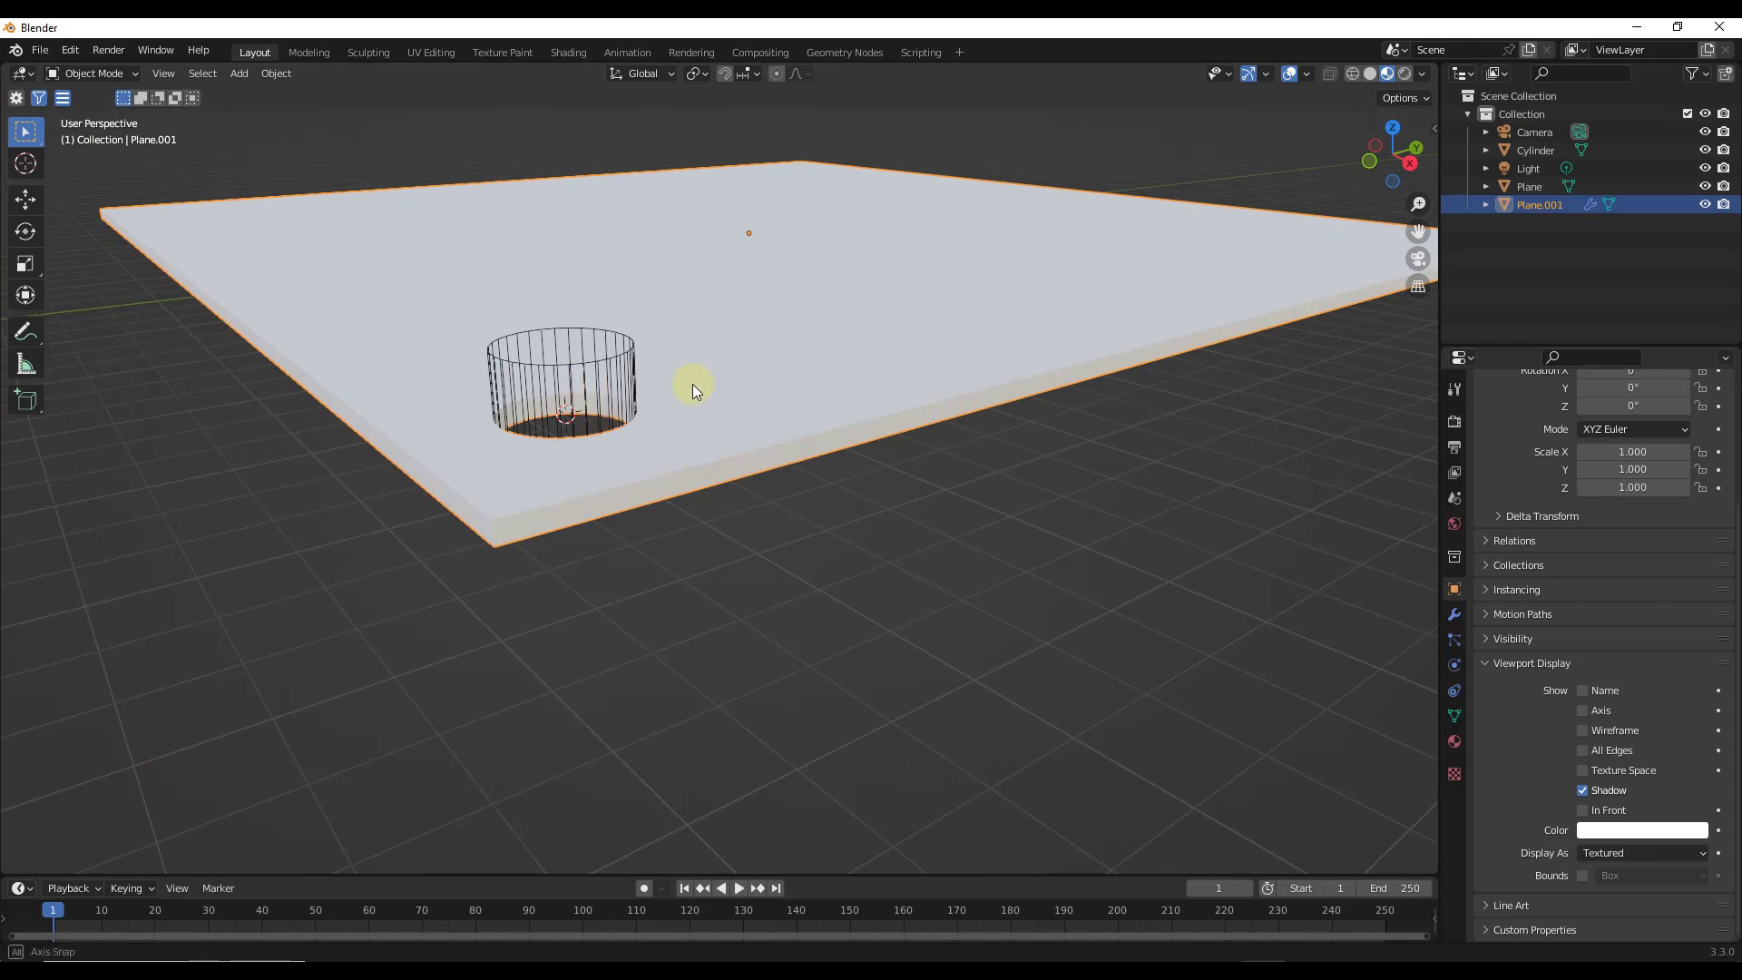
{"action": "middle_click_drag", "start_coordinate": [693, 379], "coordinate": [705, 401]}
{"action": "scroll", "coordinate": [706, 400], "scroll_direction": "down", "scroll_amount": 2}
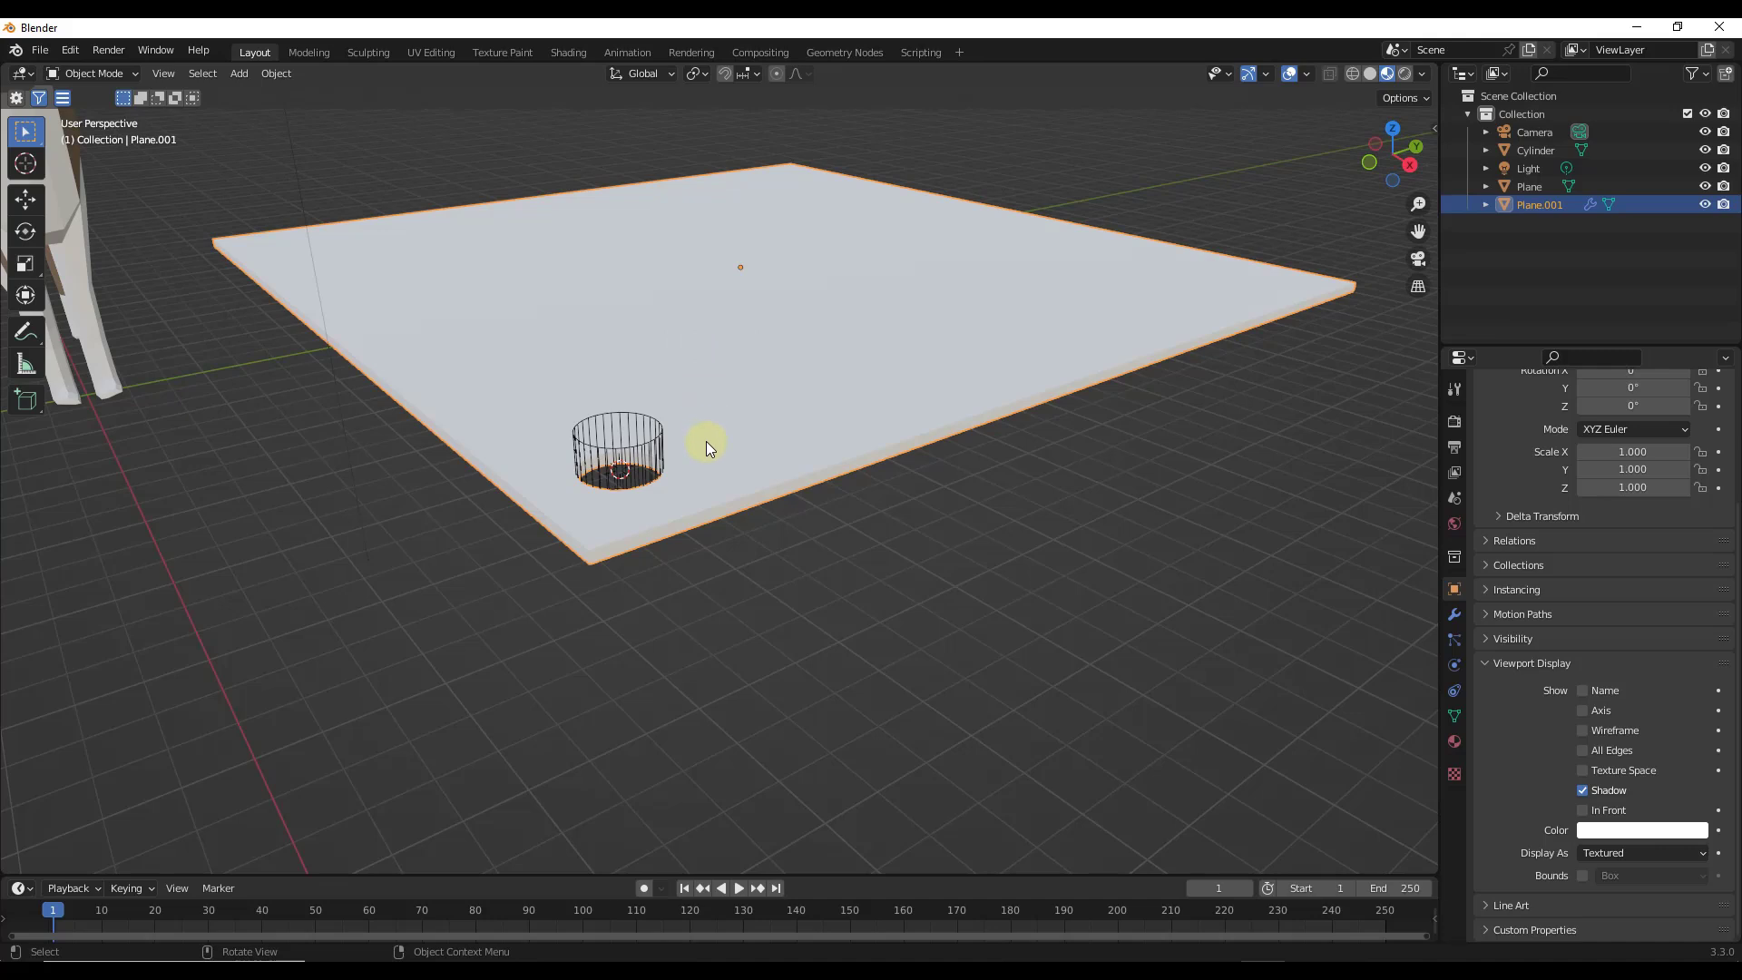
Step: Add an Array modifier to the wireframe cylinder
{"action": "left_click", "coordinate": [648, 444]}
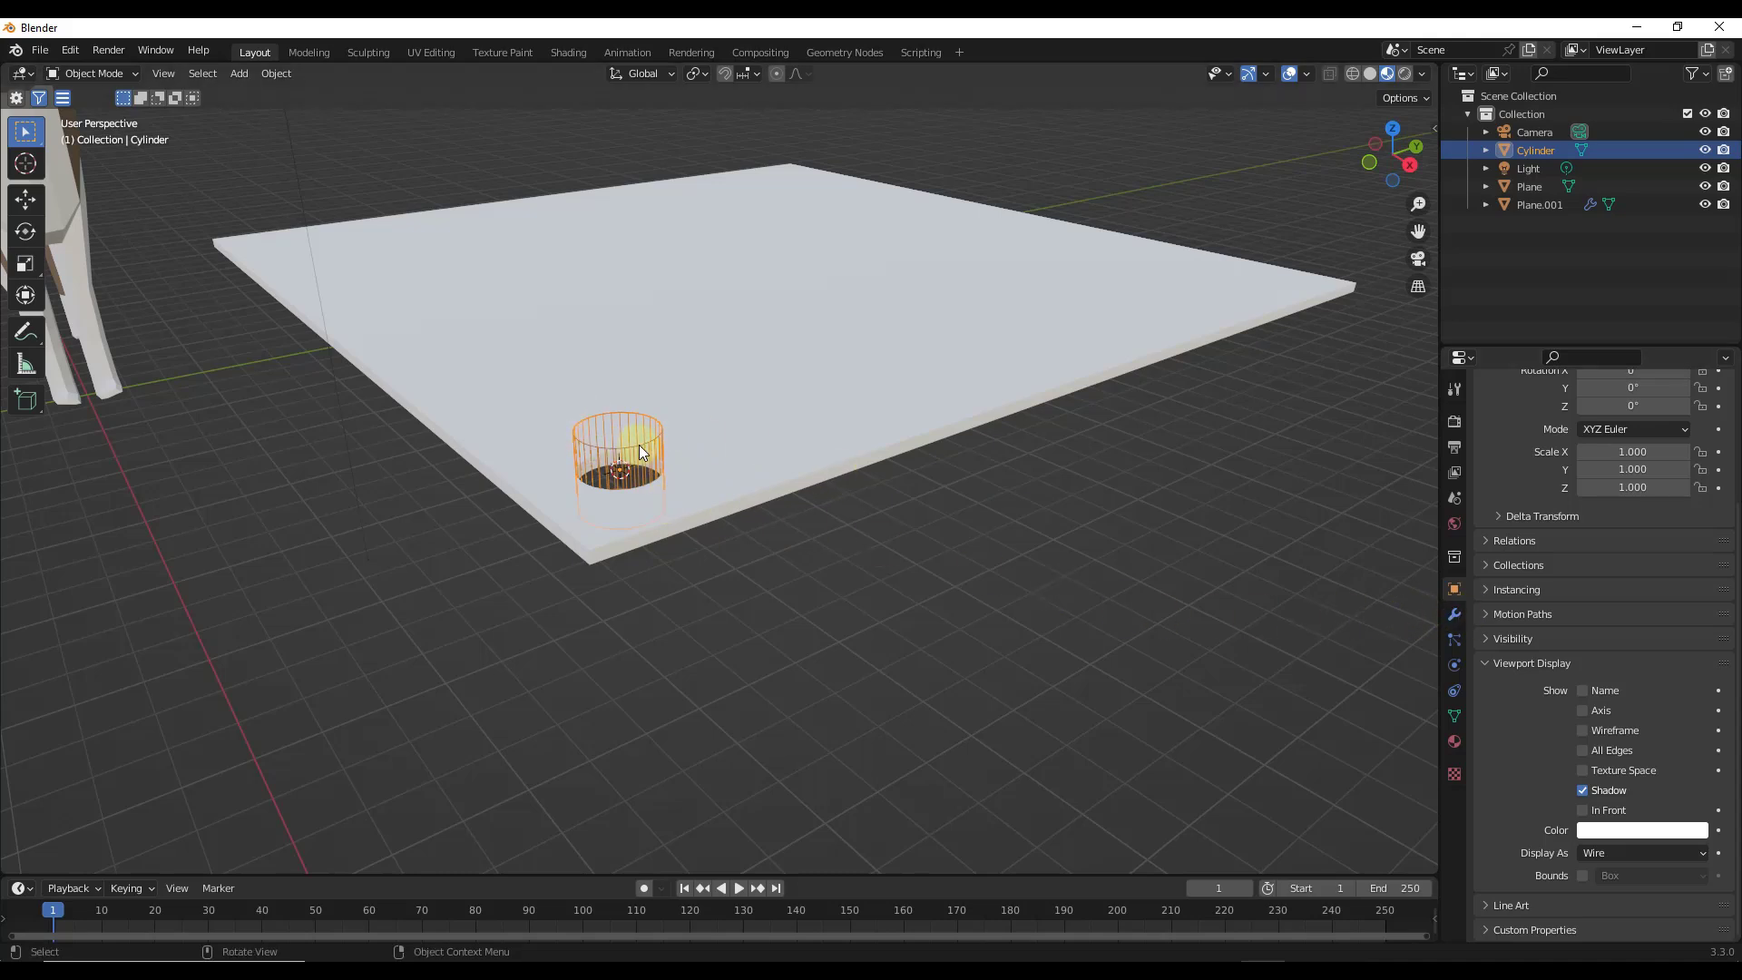
{"action": "left_click", "coordinate": [1455, 617]}
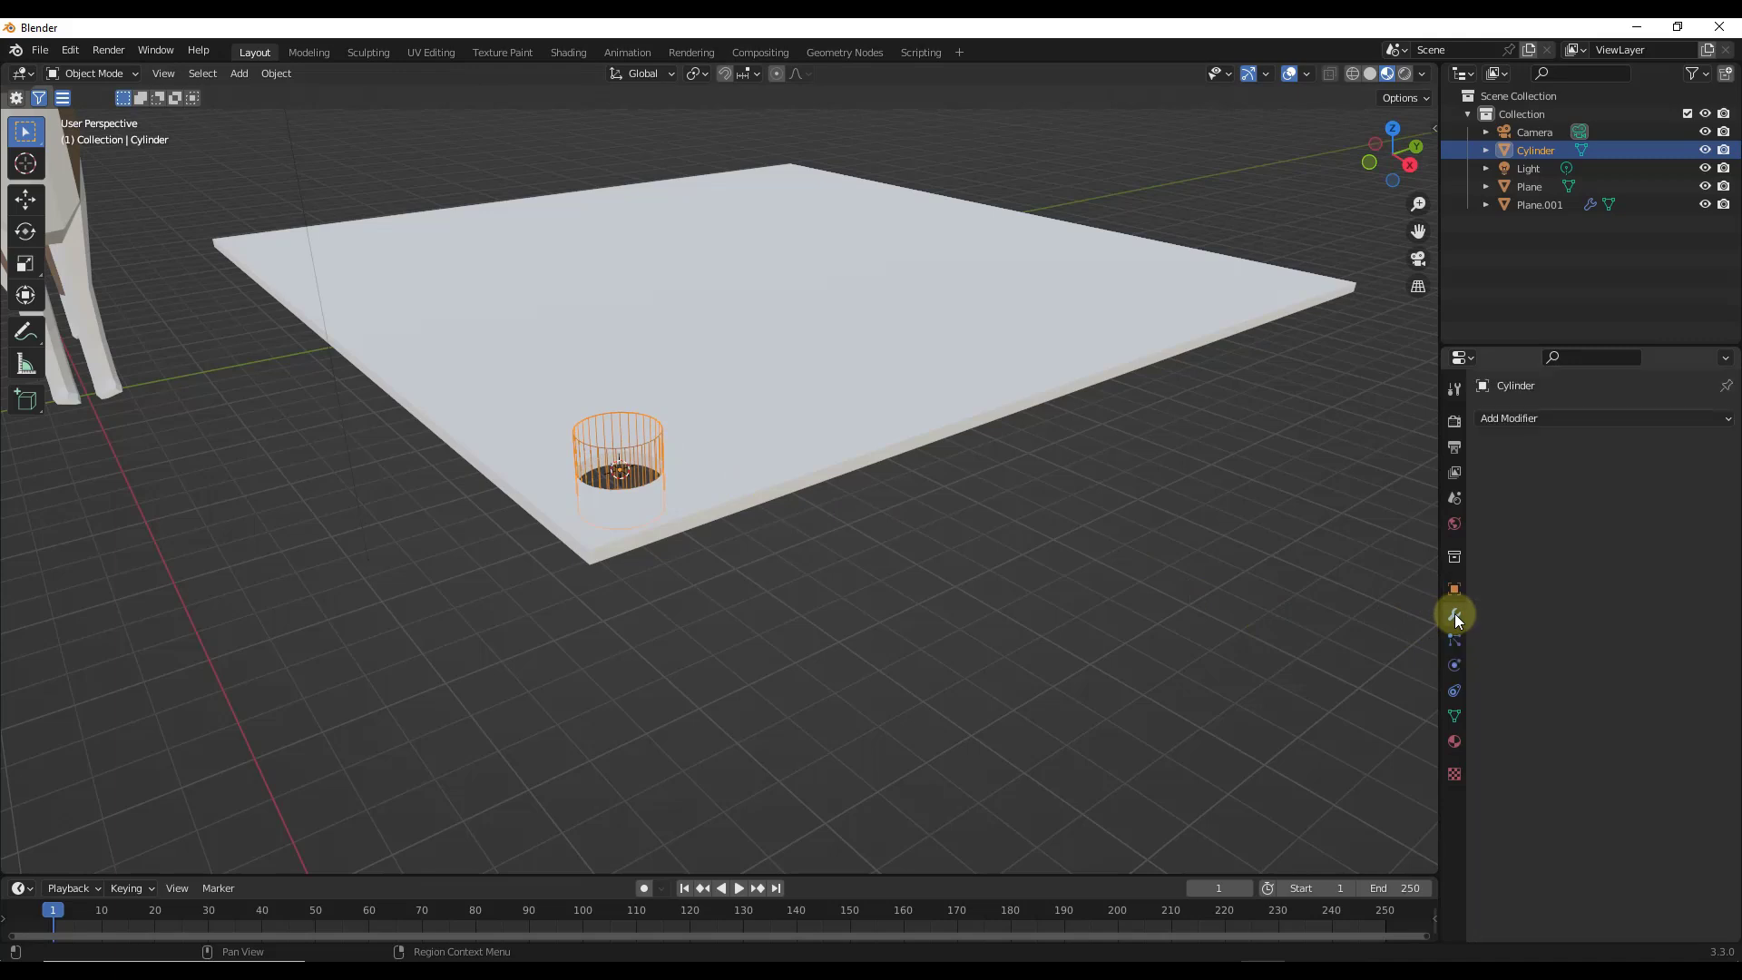
{"action": "left_click", "coordinate": [1512, 417]}
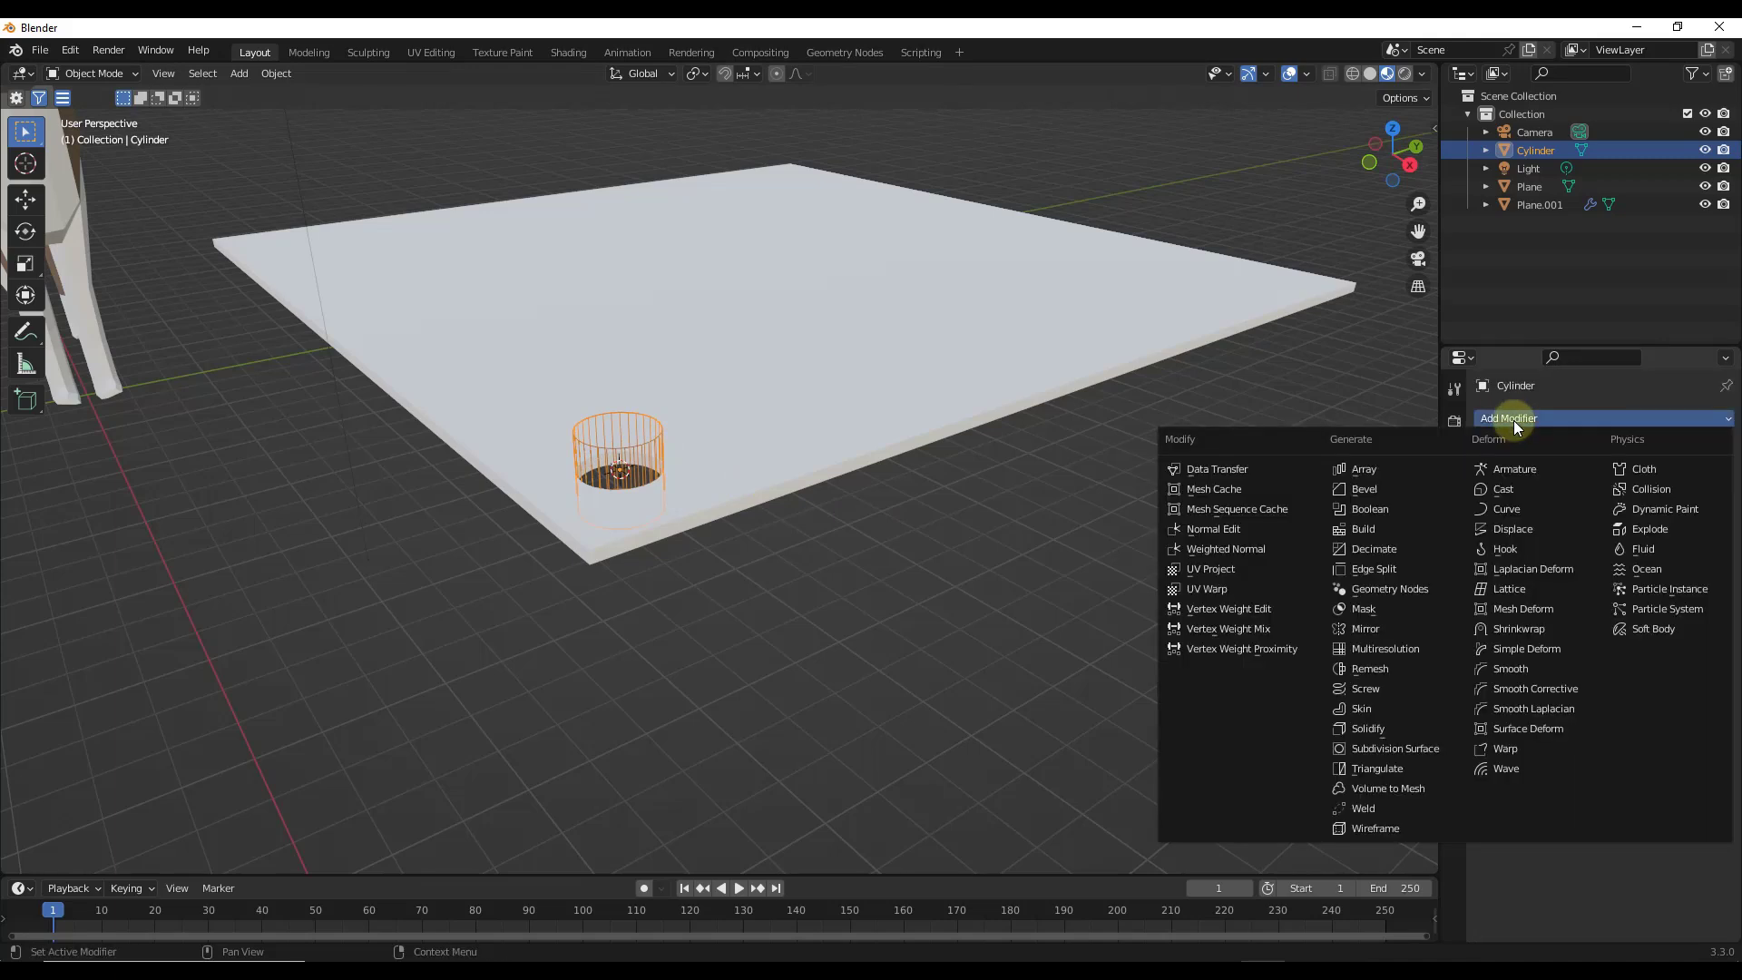
{"action": "left_click", "coordinate": [1381, 475]}
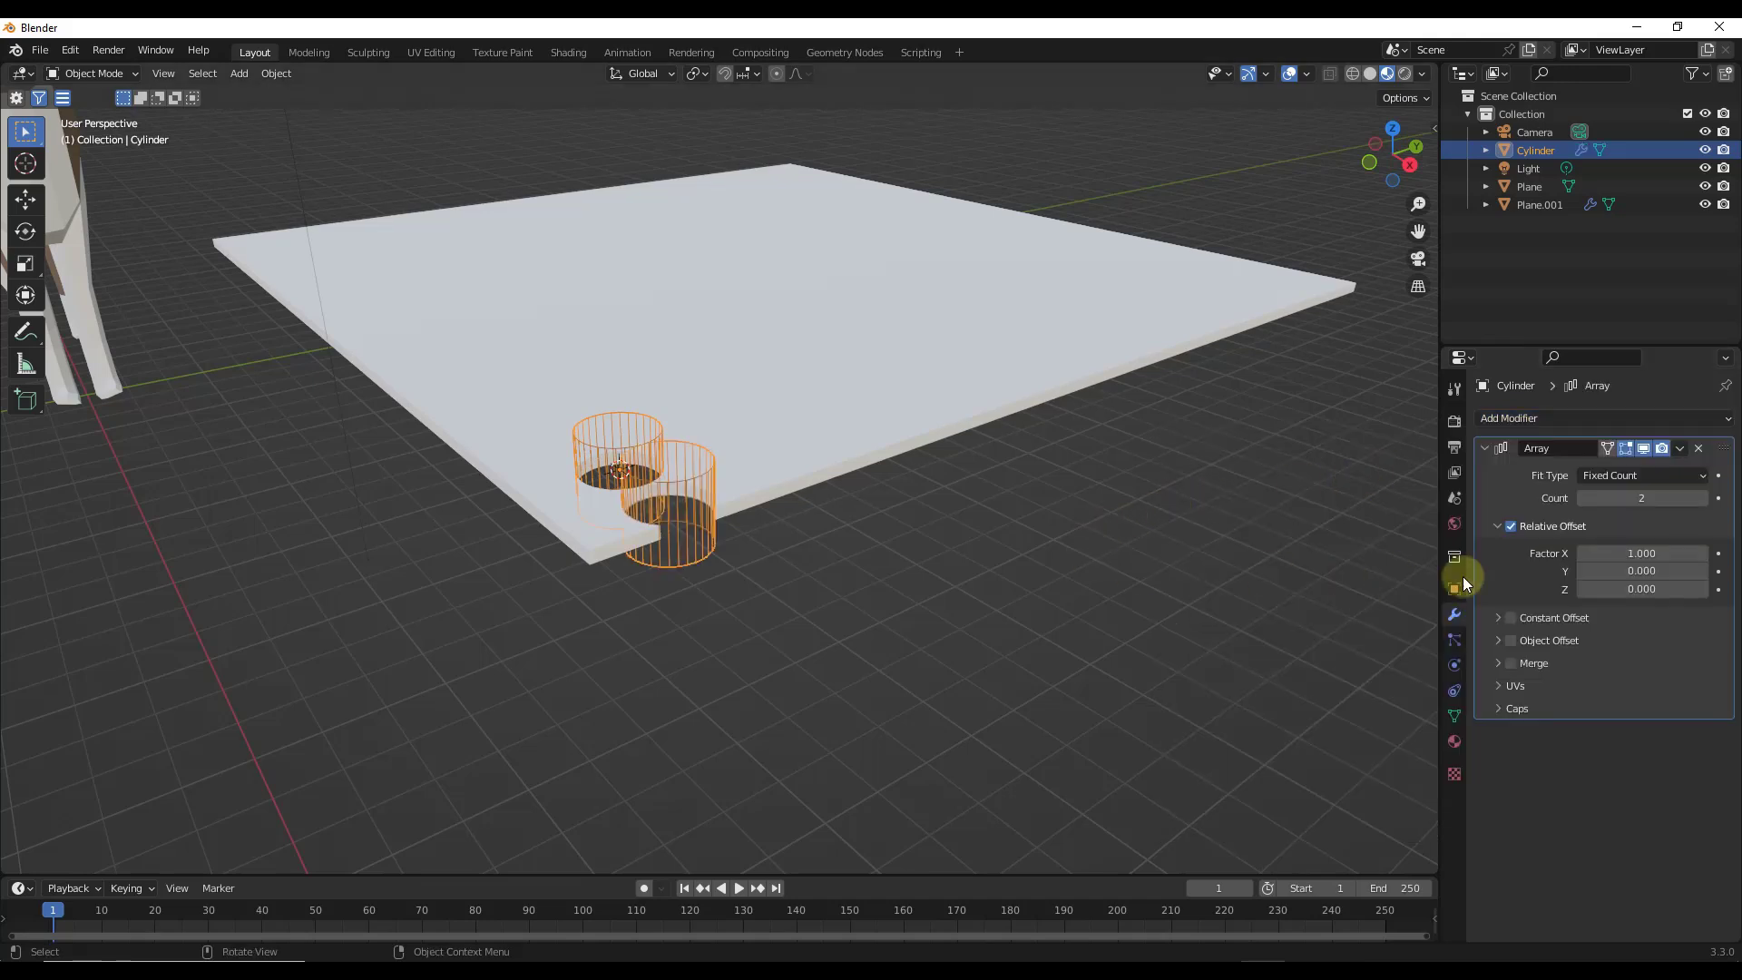
Step: Set the cylinder array's relative X offset factor to -1 and its count to 3
{"action": "mouse_move", "coordinate": [1622, 499]}
{"action": "left_mouse_down"}
{"action": "mouse_move", "coordinate": [1641, 495]}
{"action": "mouse_move", "coordinate": [1627, 499]}
{"action": "left_mouse_up"}
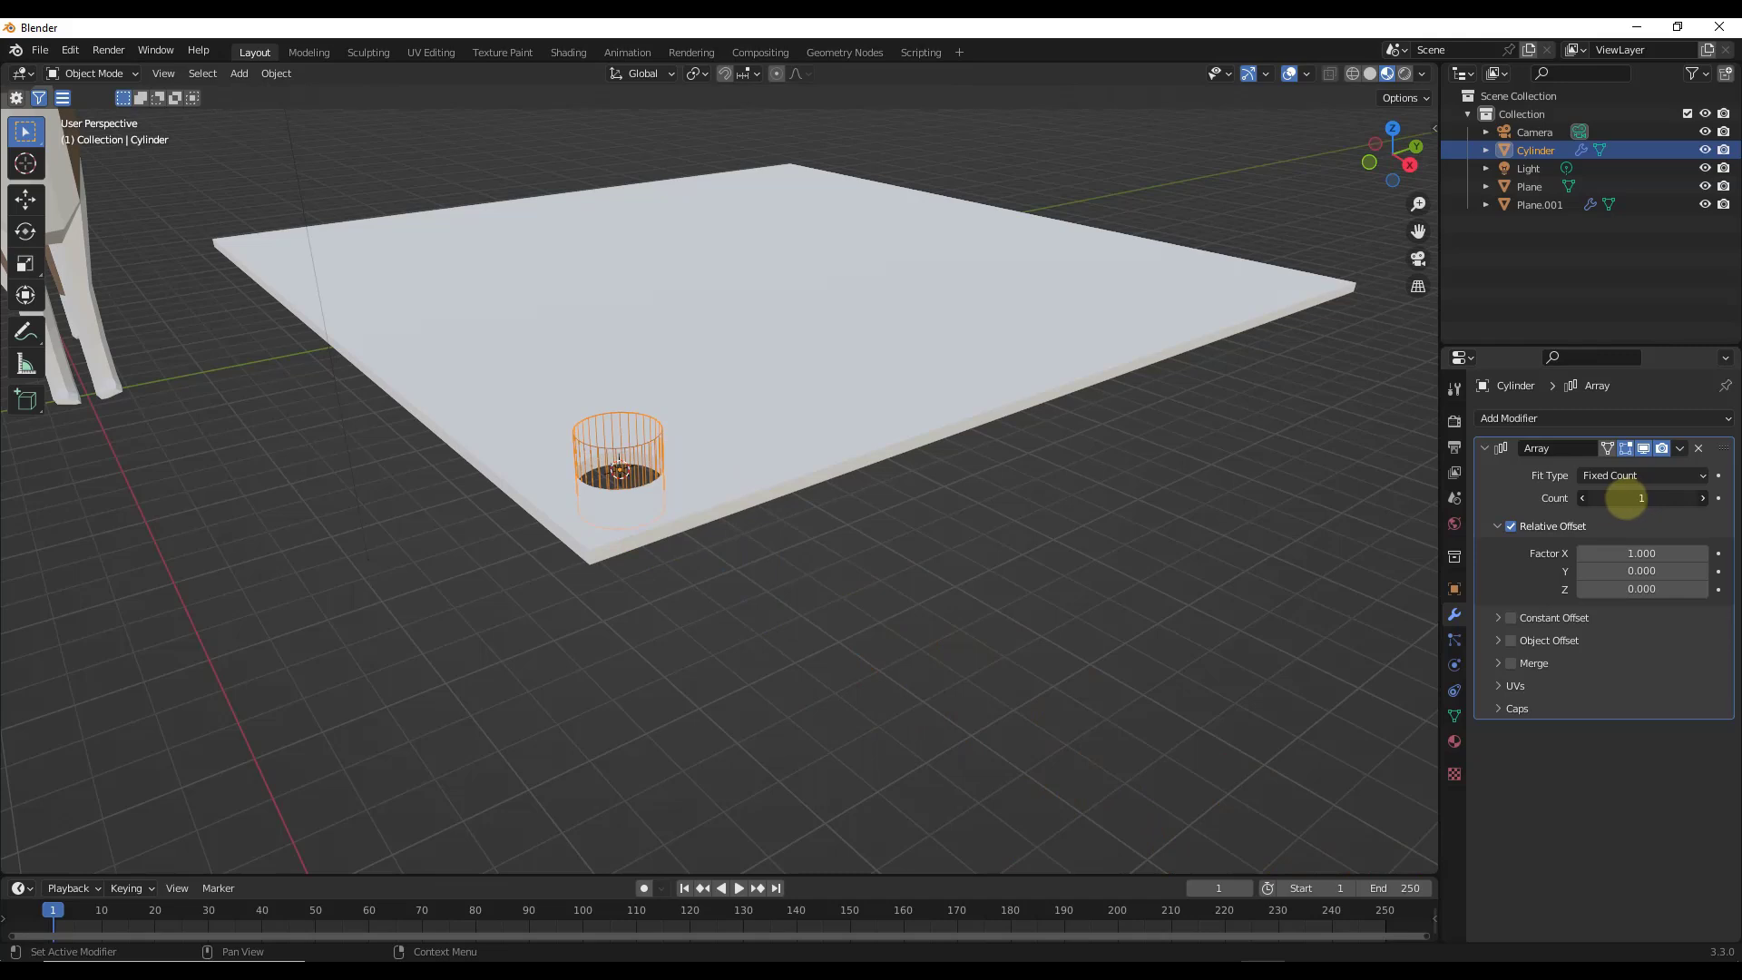
{"action": "double_click", "coordinate": [1618, 553]}
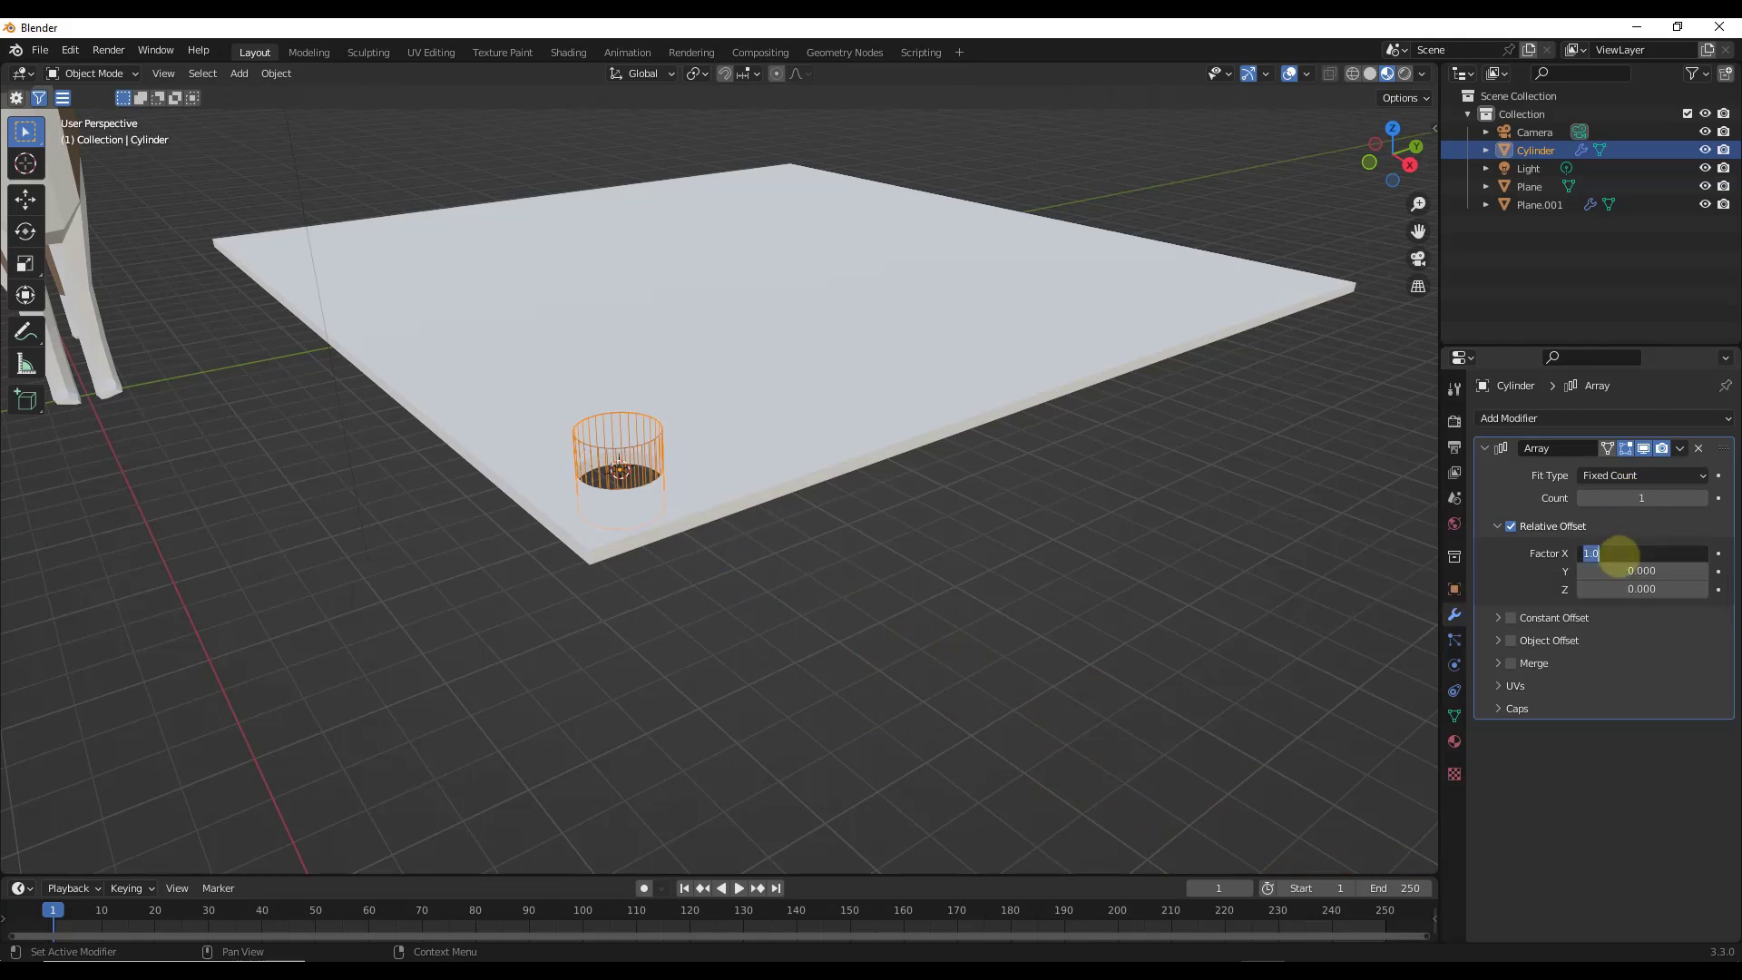
{"action": "type", "text": "-1"}
{"action": "key", "text": "Return"}
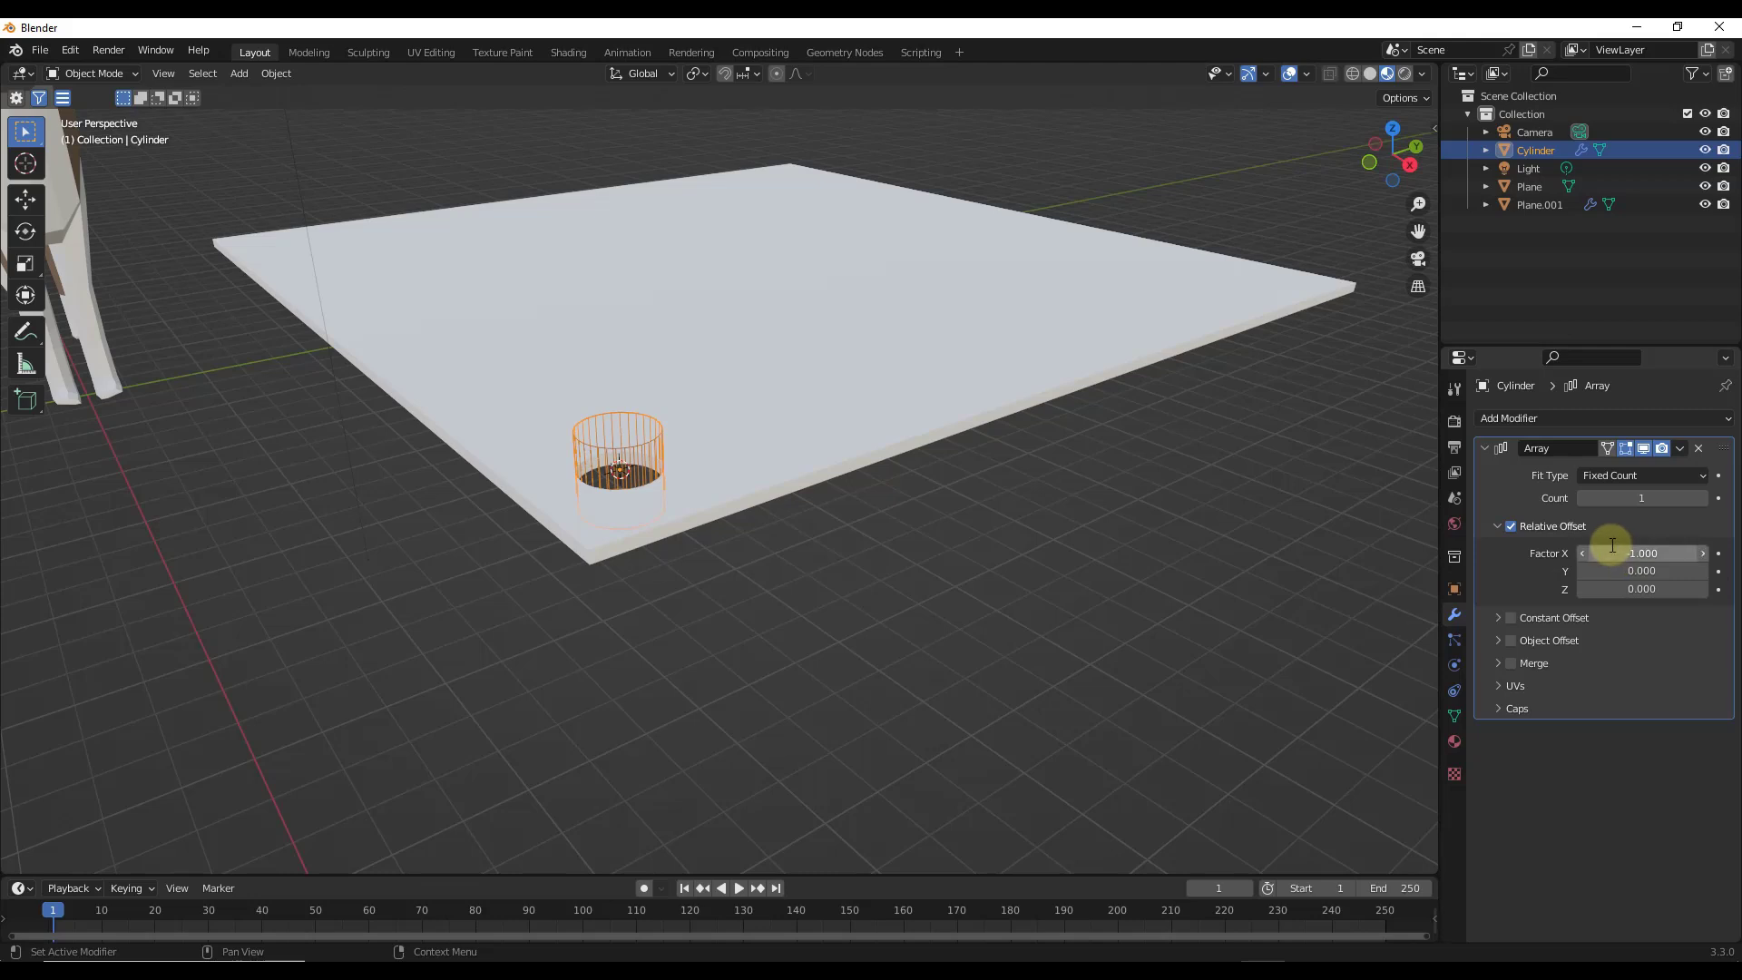
{"action": "left_click", "coordinate": [1704, 498]}
{"action": "left_click", "coordinate": [1703, 498]}
Step: In top view, space the arrayed cylinders apart with a relative X offset factor of -2
{"action": "middle_click_drag", "start_coordinate": [619, 503], "coordinate": [611, 571]}
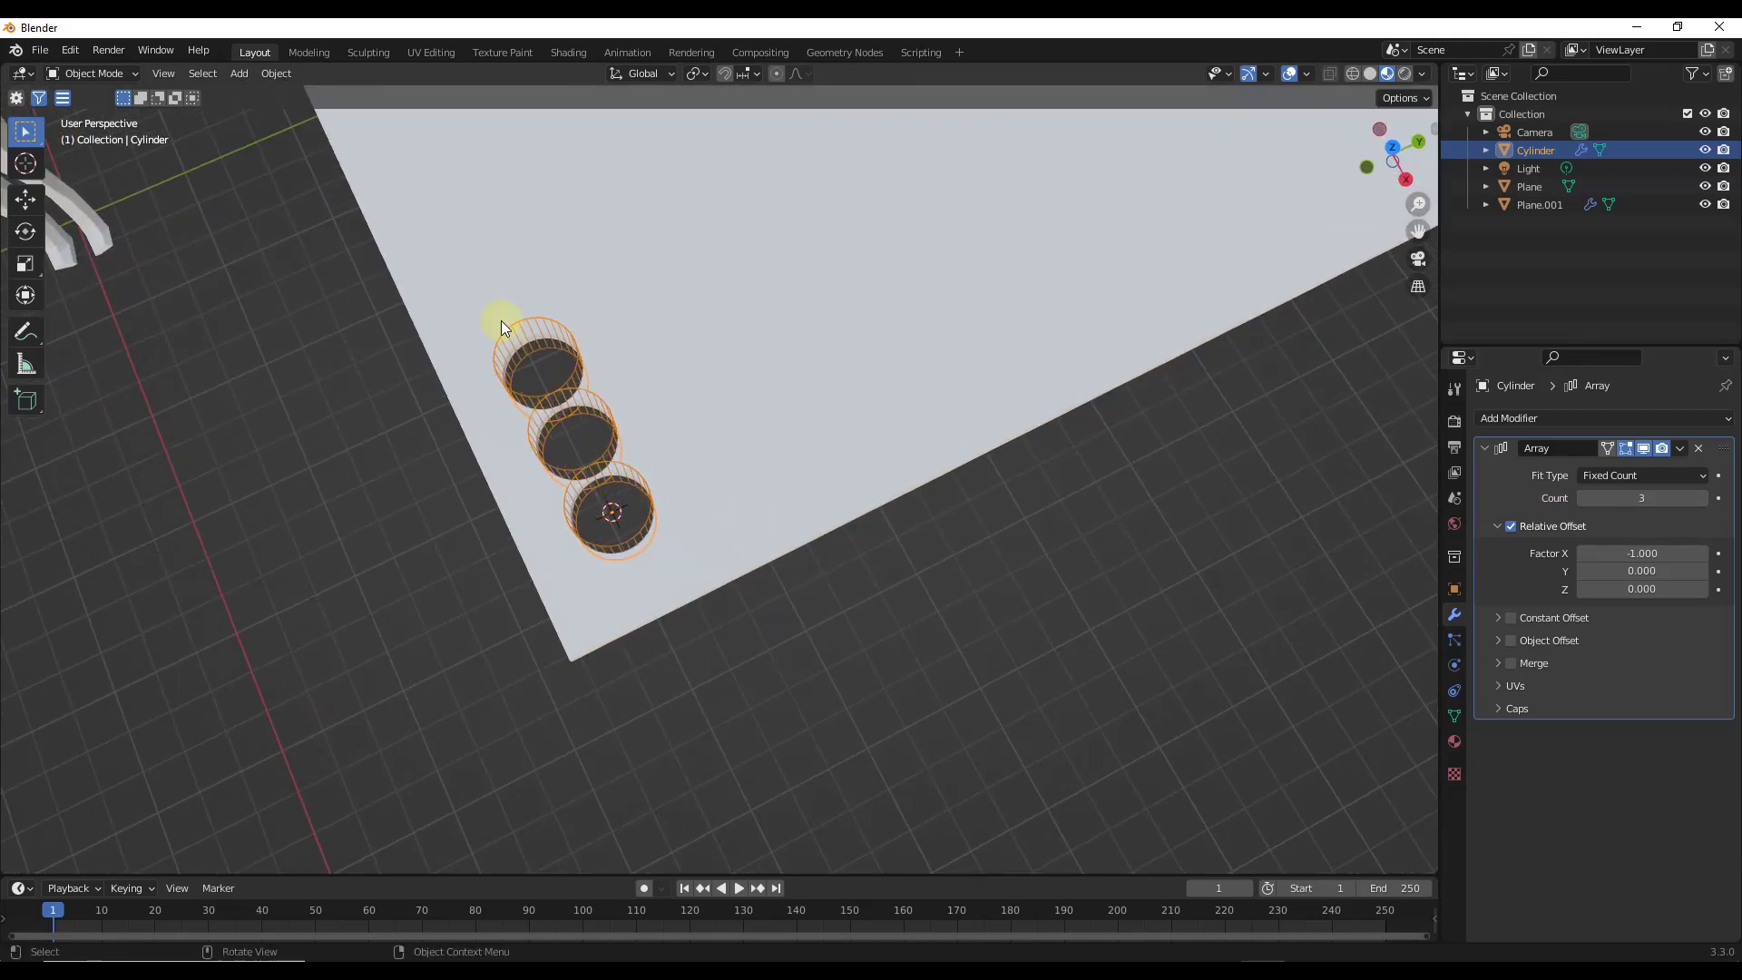
{"action": "middle_click_drag", "start_coordinate": [1321, 501], "coordinate": [902, 491]}
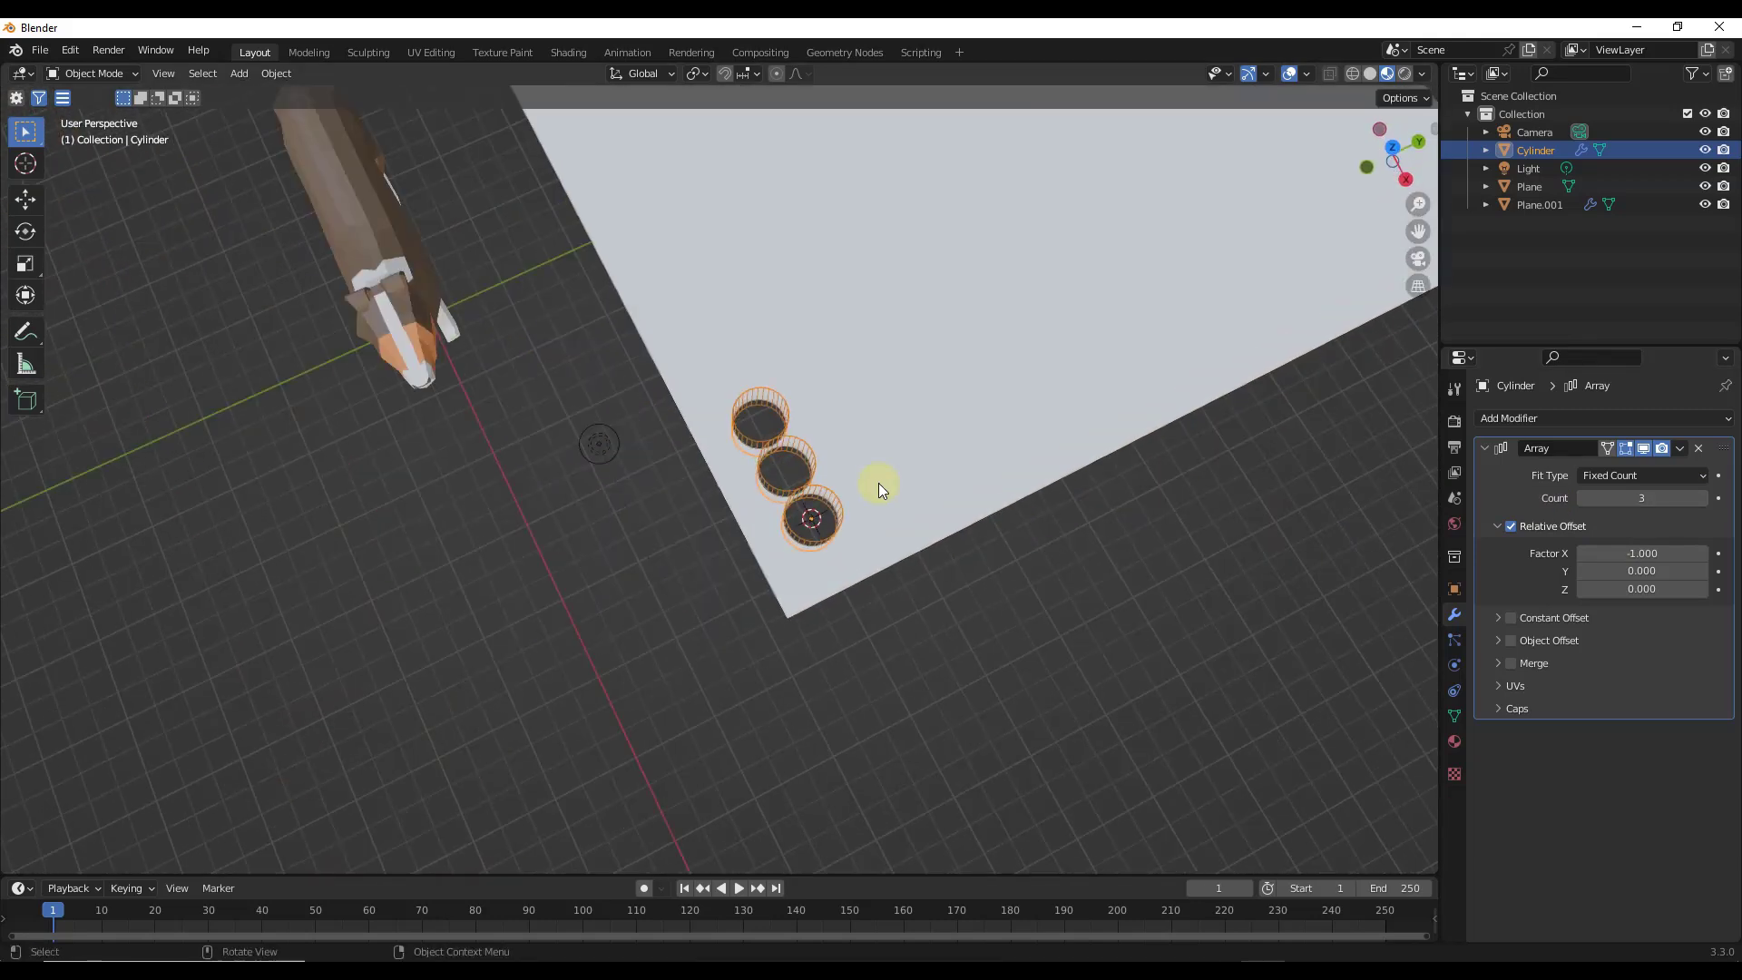
{"action": "left_click", "coordinate": [1391, 151]}
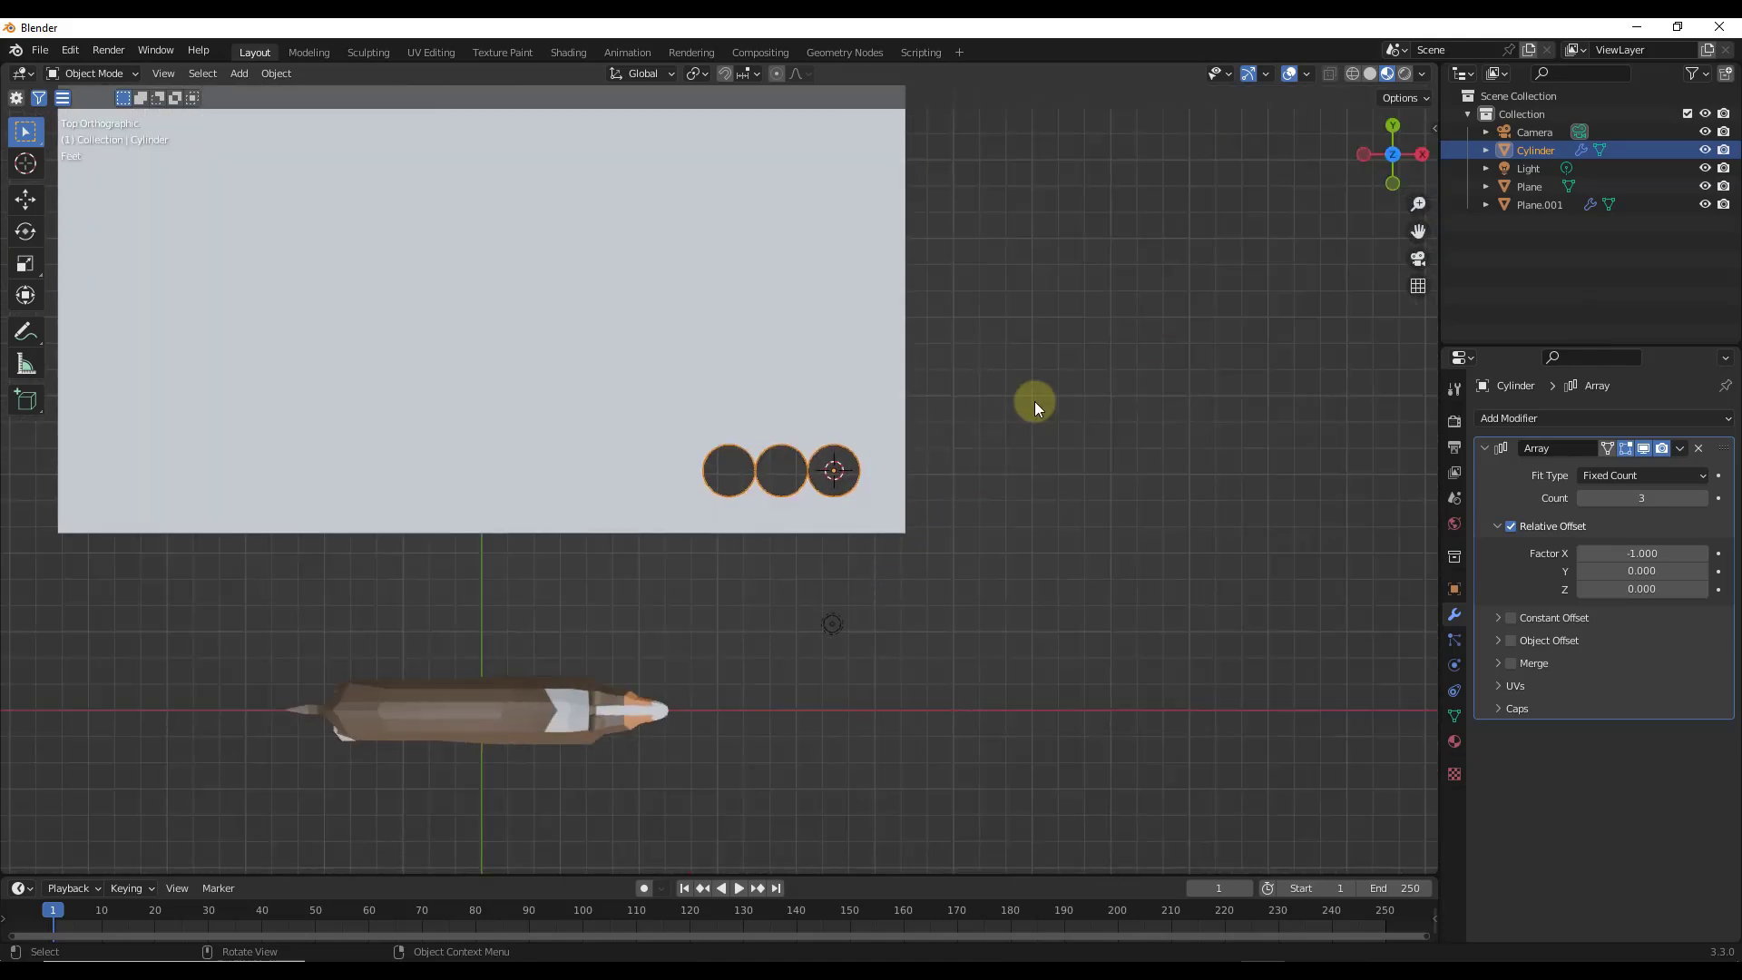
{"action": "scroll", "coordinate": [1009, 426], "scroll_direction": "down", "scroll_amount": 4}
{"action": "scroll", "coordinate": [831, 584], "scroll_direction": "down", "scroll_amount": 3}
{"action": "scroll", "coordinate": [863, 313], "scroll_direction": "up", "scroll_amount": 3}
{"action": "scroll", "coordinate": [878, 443], "scroll_direction": "up", "scroll_amount": 2}
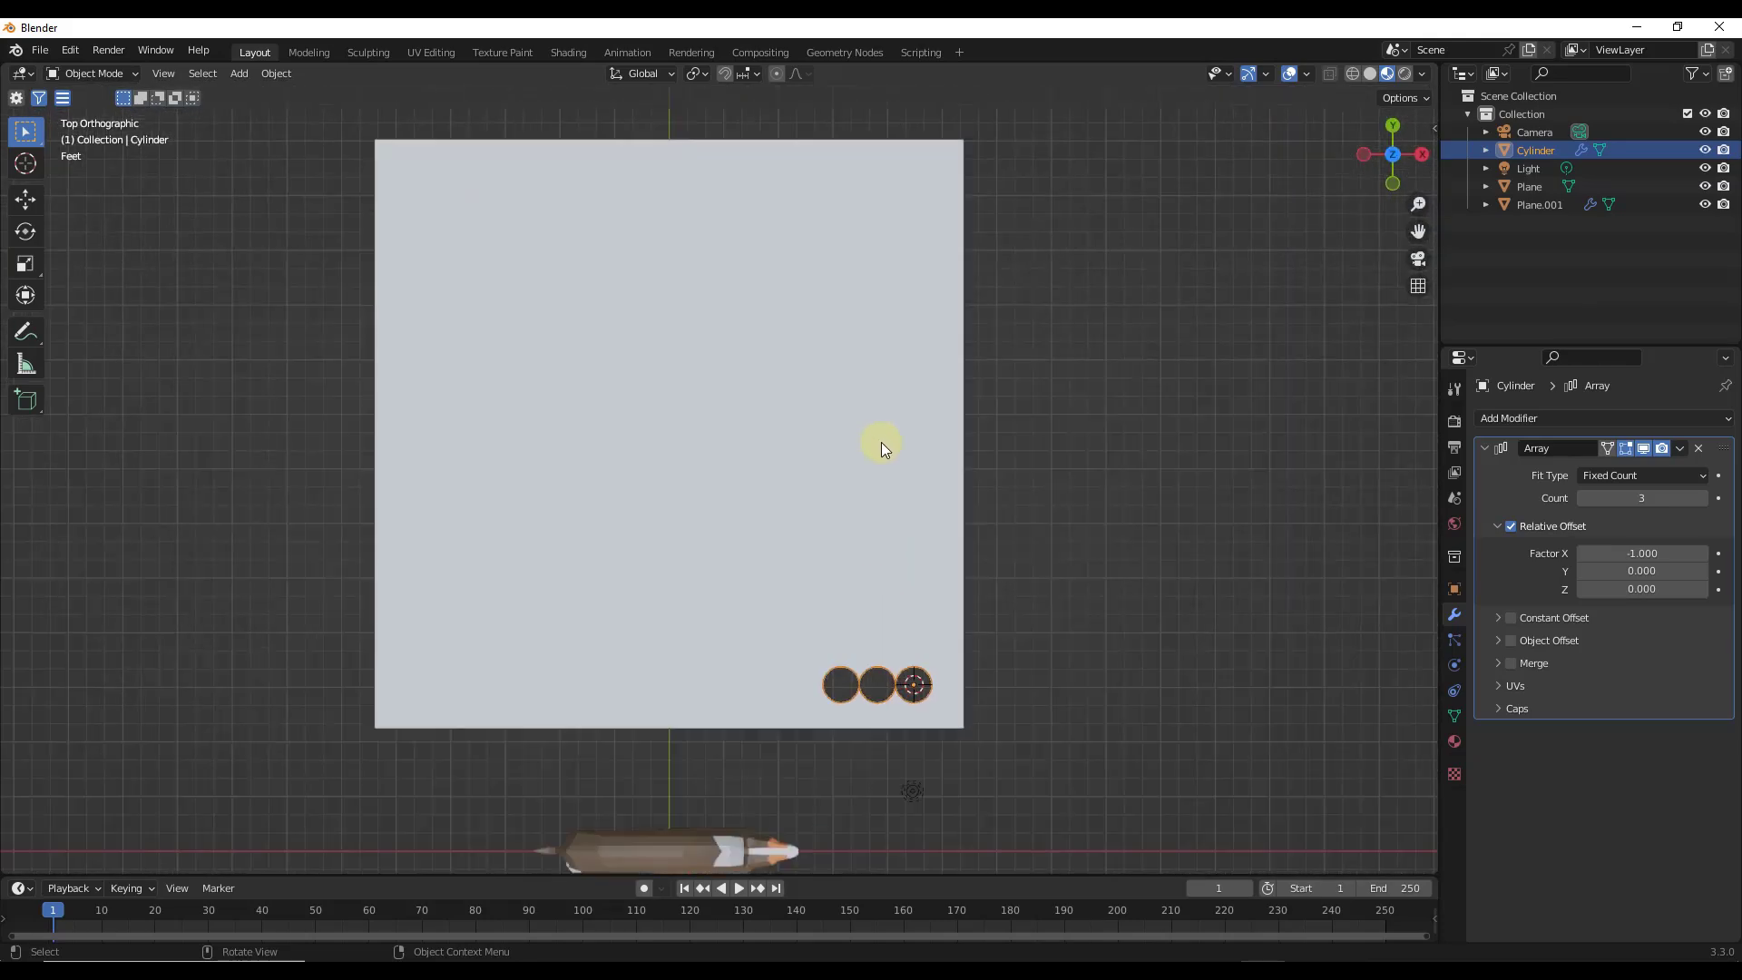
{"action": "scroll", "coordinate": [967, 535], "scroll_direction": "up", "scroll_amount": 1}
{"action": "scroll", "coordinate": [848, 507], "scroll_direction": "down", "scroll_amount": 1}
{"action": "scroll", "coordinate": [807, 410], "scroll_direction": "up", "scroll_amount": 1}
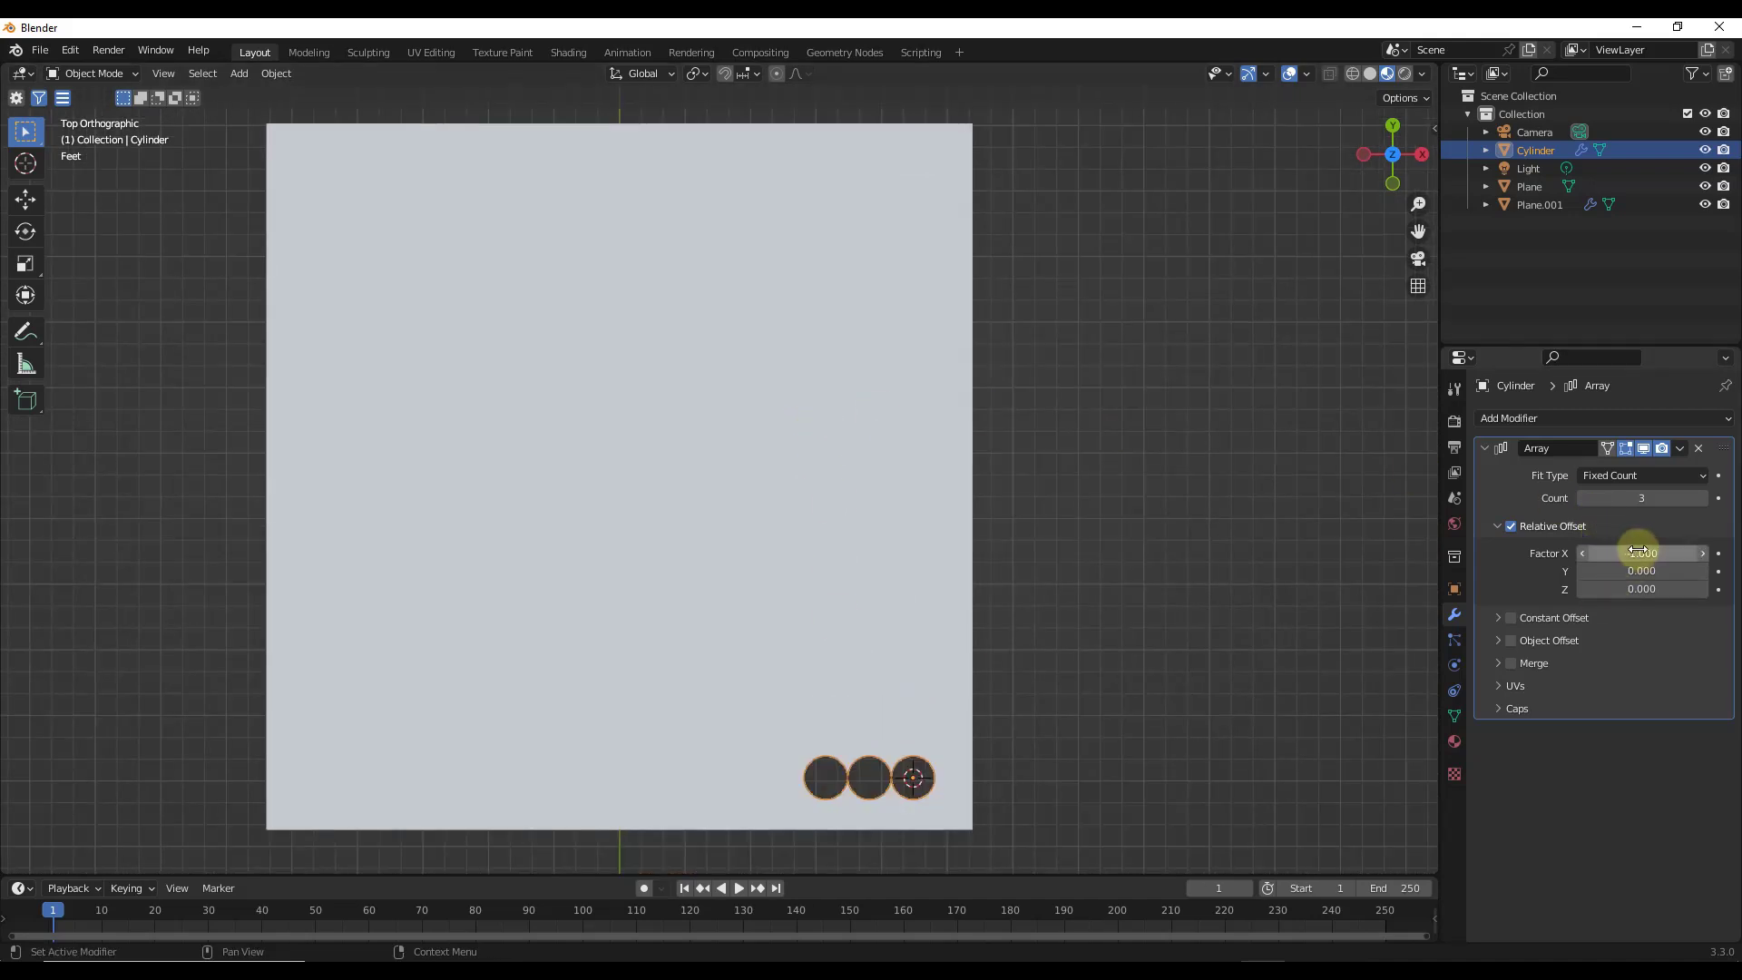
{"action": "left_click", "coordinate": [1637, 552]}
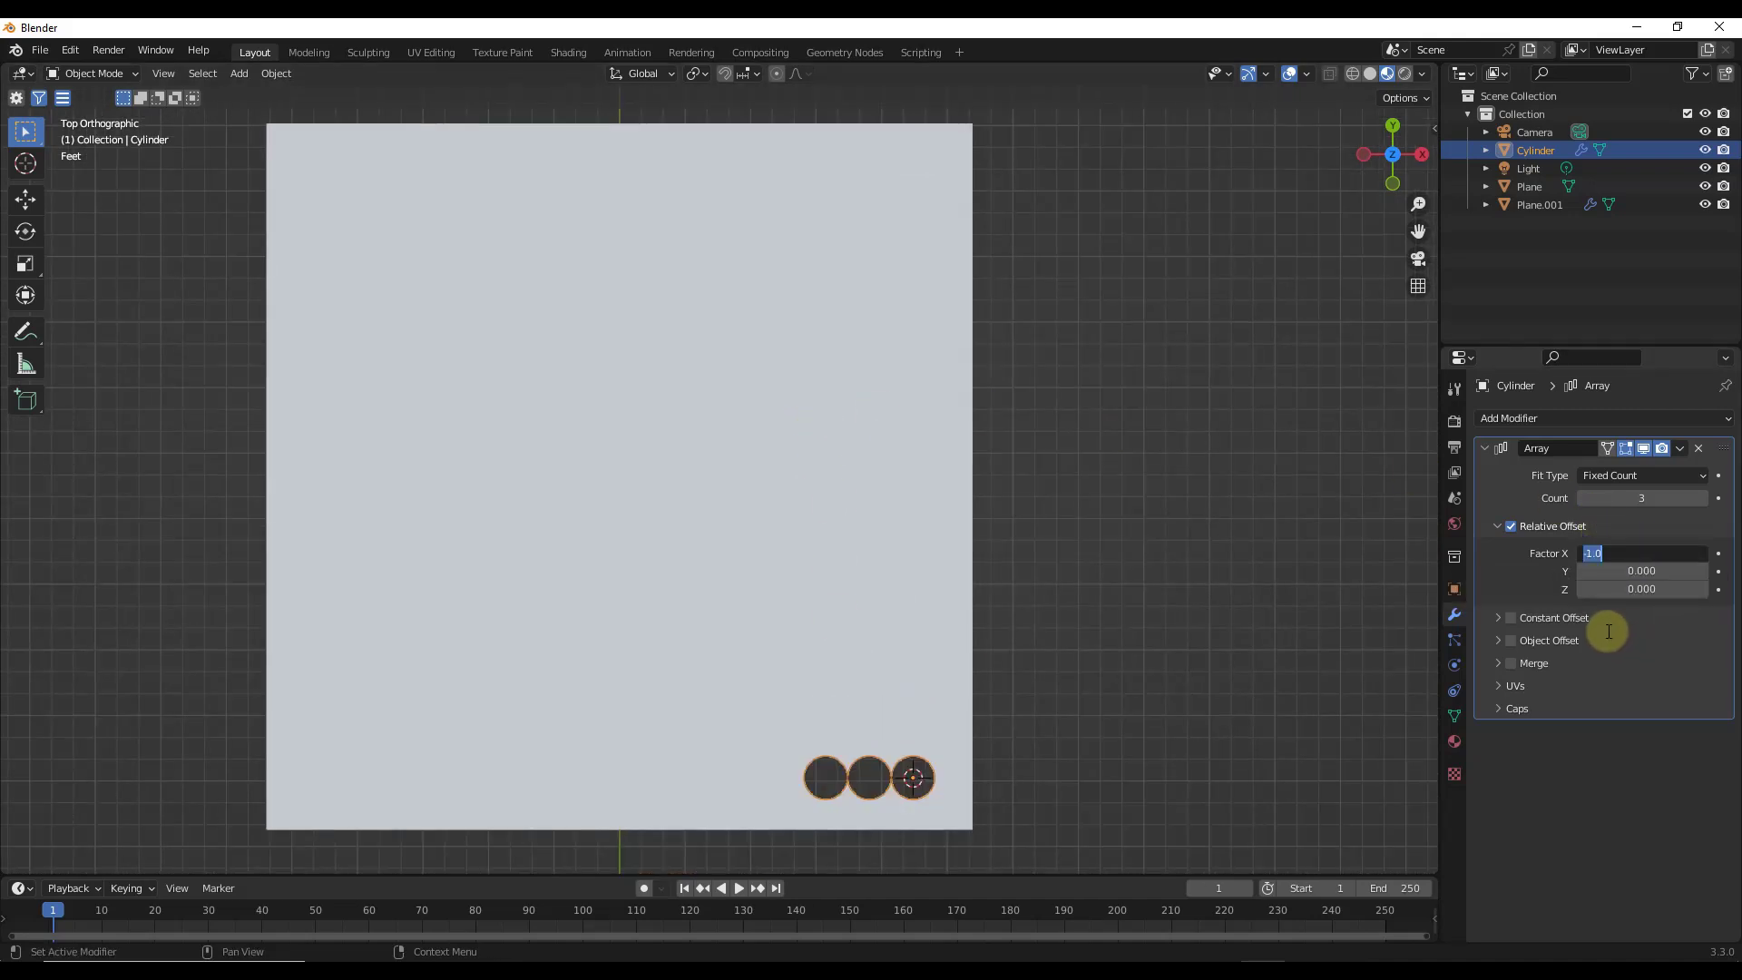
{"action": "type", "text": "-2"}
{"action": "key", "text": "Return"}
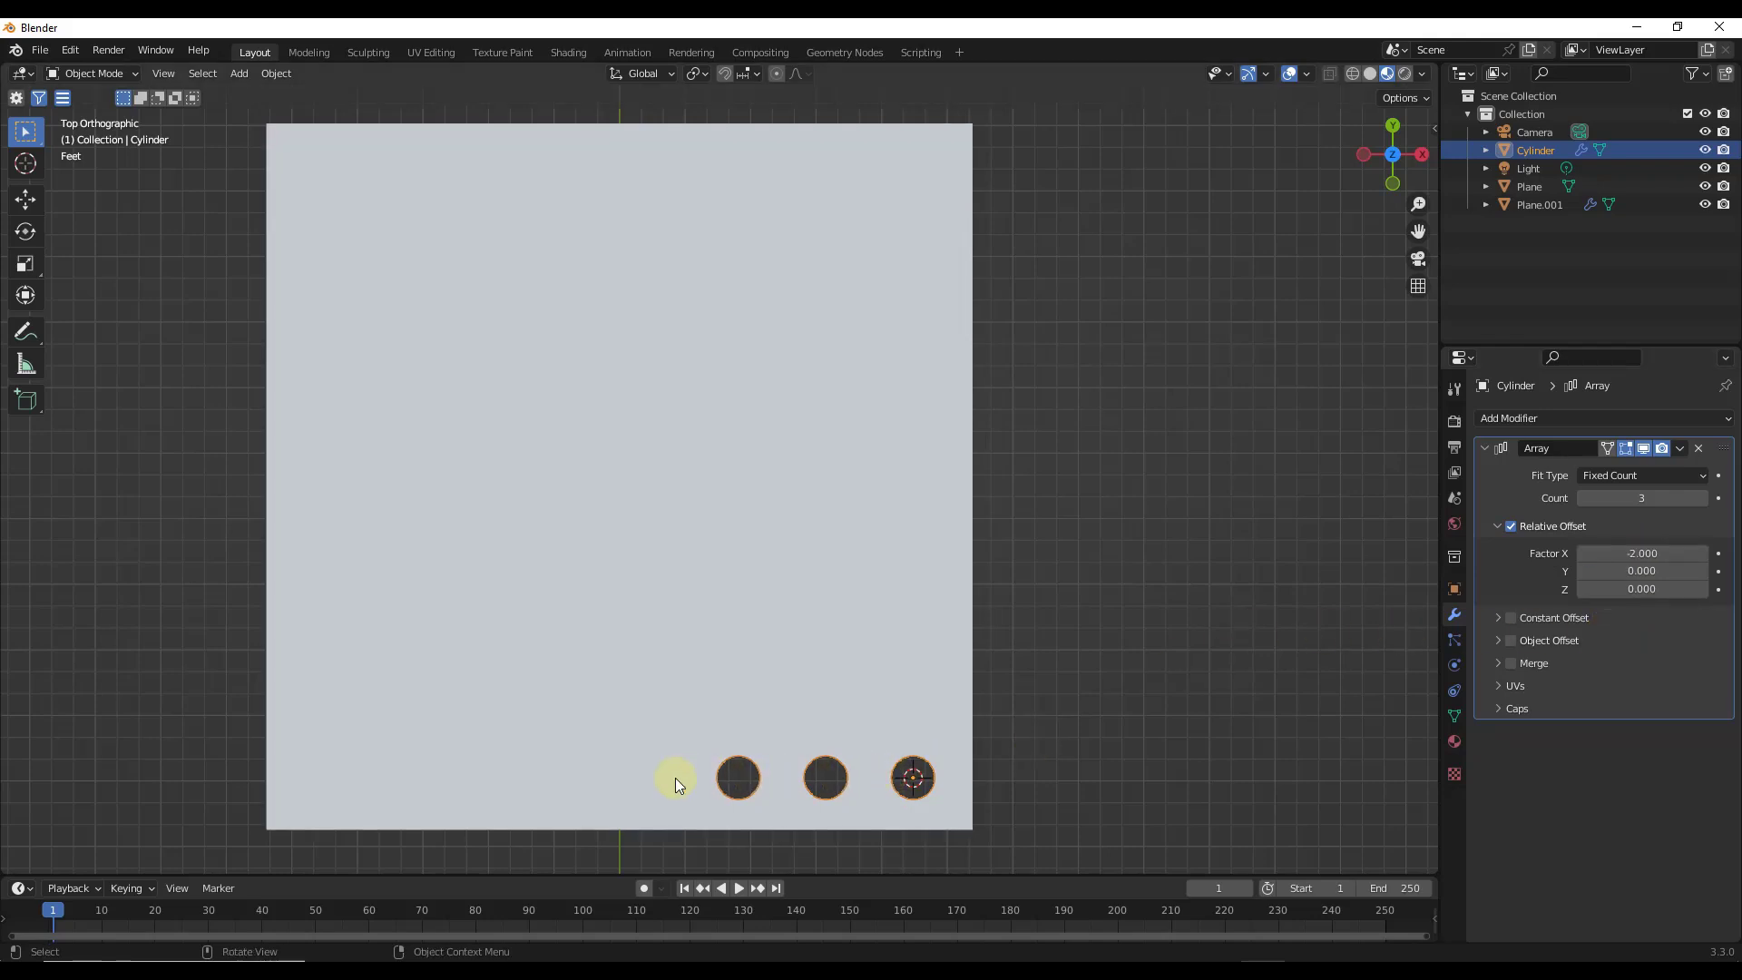
Step: Increase the cylinder array's count to 8 so the row of holes spans the slab's edge
{"action": "left_click", "coordinate": [1701, 498]}
{"action": "left_click", "coordinate": [1701, 498]}
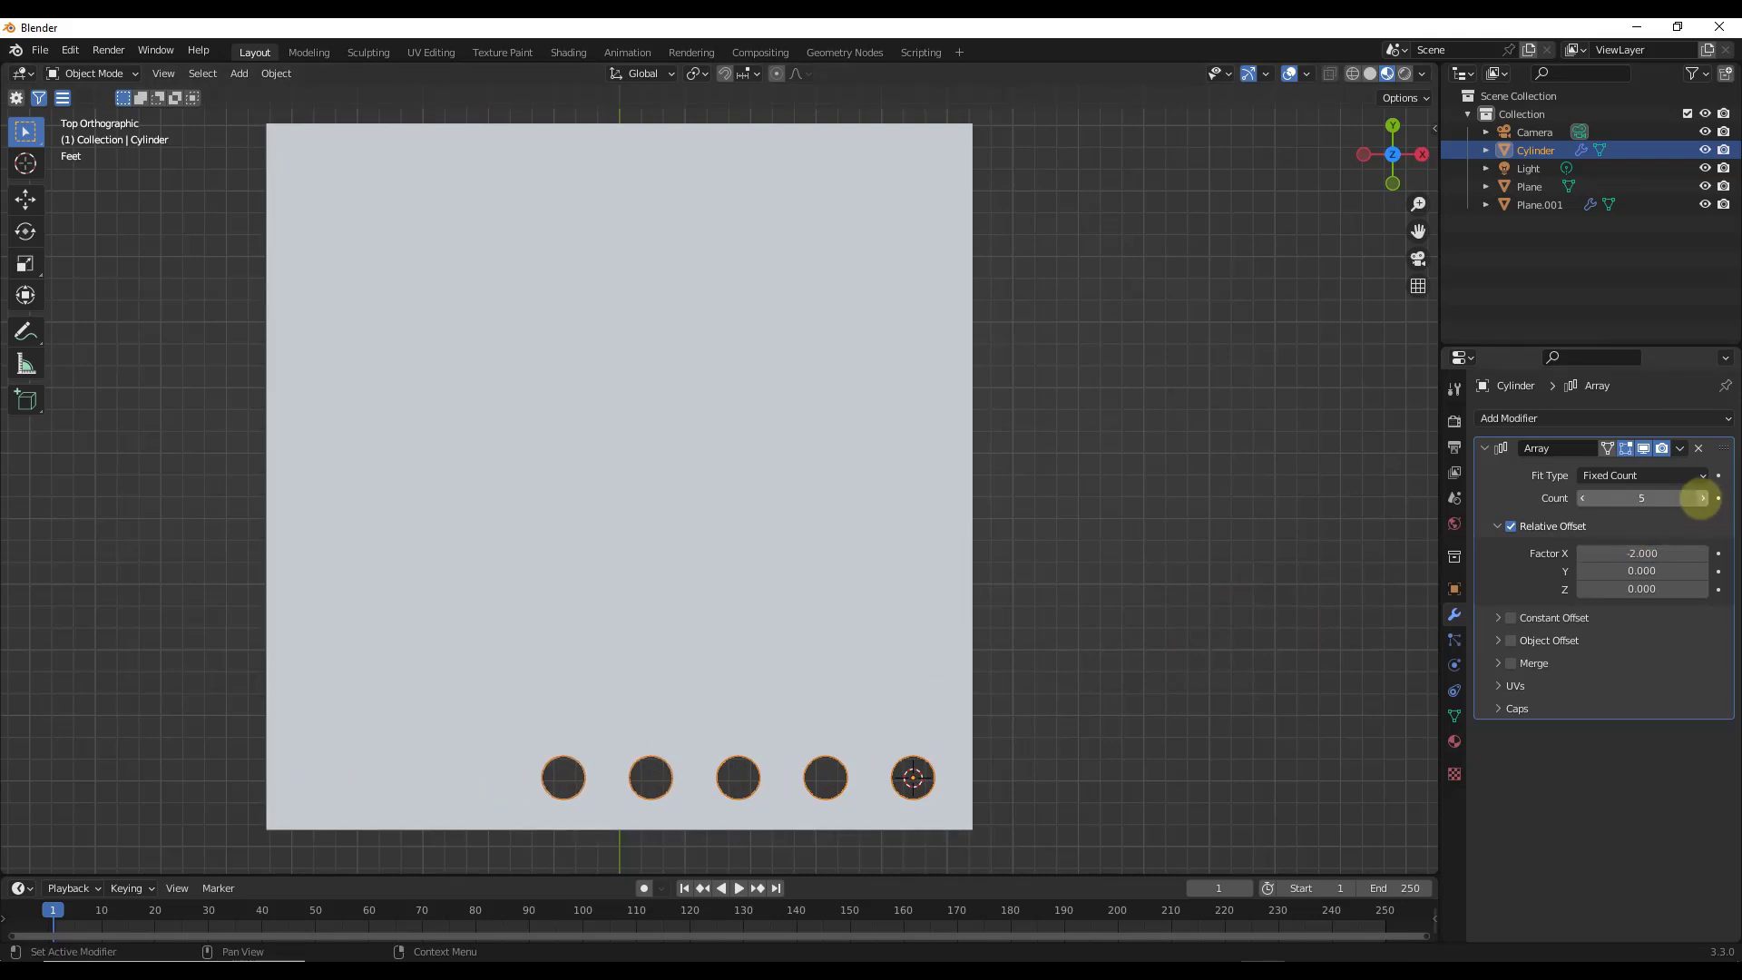
{"action": "left_click", "coordinate": [1702, 498]}
{"action": "left_click", "coordinate": [1702, 498]}
{"action": "left_click", "coordinate": [1702, 498]}
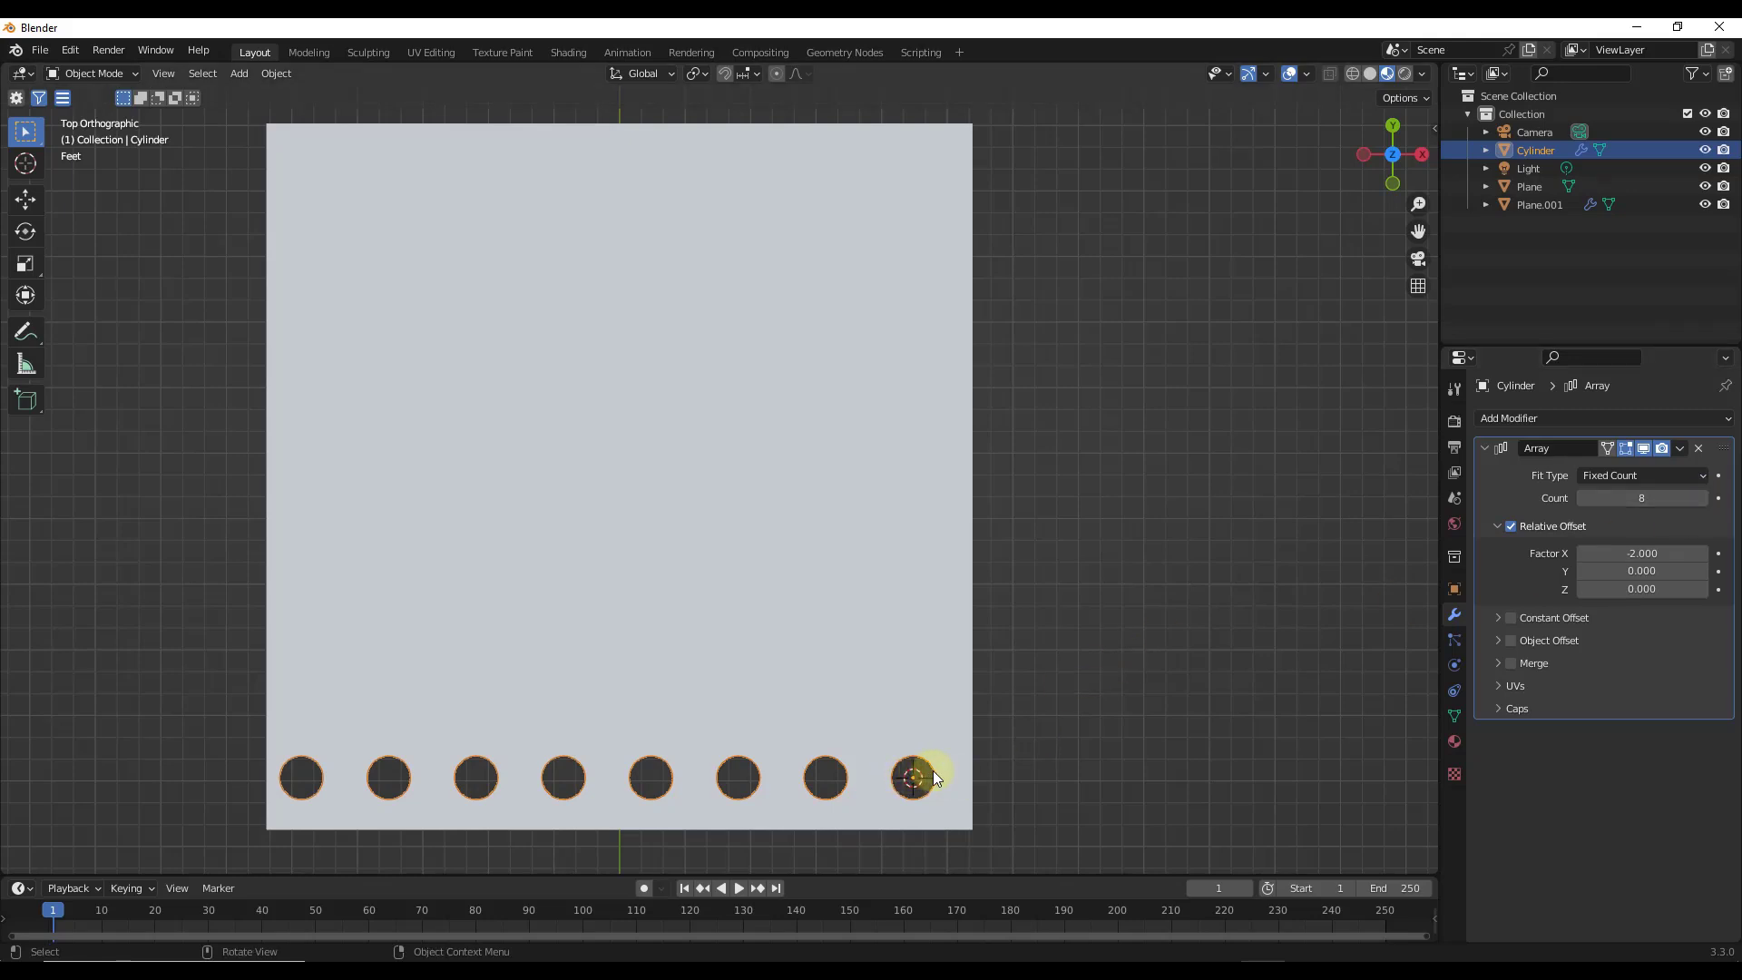
Step: Move the arrayed cylinder about 0.8' along the global X axis
{"action": "scroll", "coordinate": [944, 794], "scroll_direction": "up", "scroll_amount": 3}
{"action": "middle_click_drag", "start_coordinate": [958, 806], "coordinate": [856, 648]}
{"action": "scroll", "coordinate": [884, 482], "scroll_direction": "down", "scroll_amount": 5}
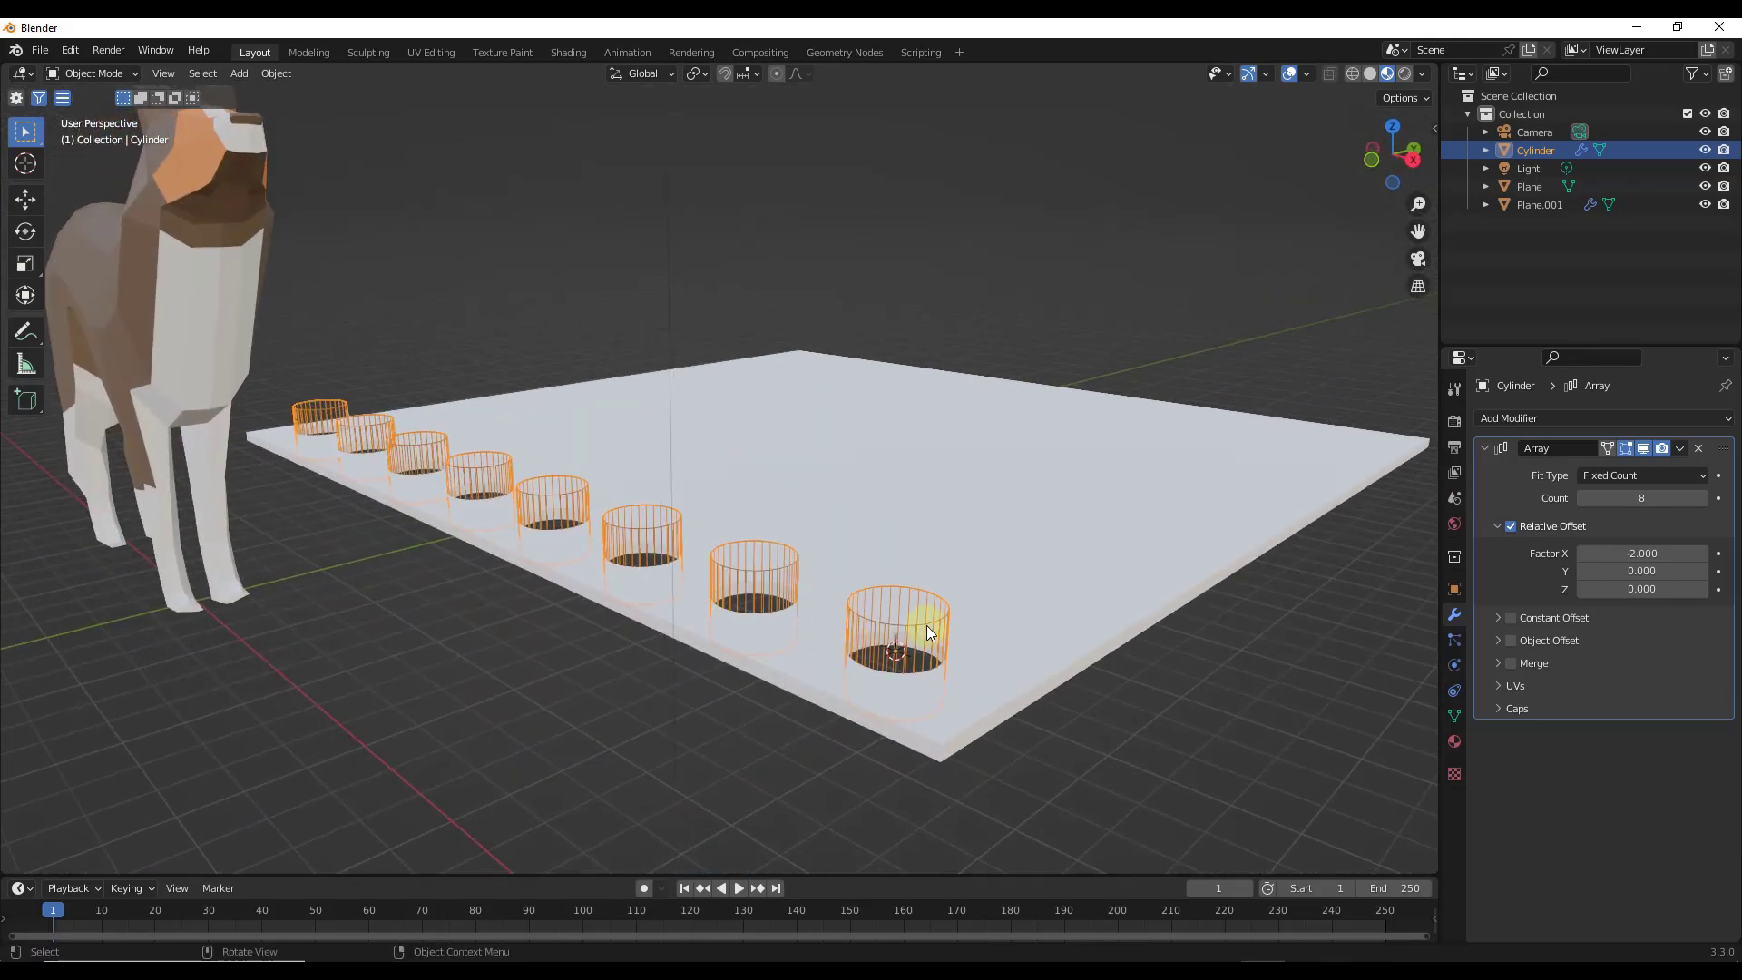
{"action": "key", "text": "g"}
{"action": "key", "text": "x"}
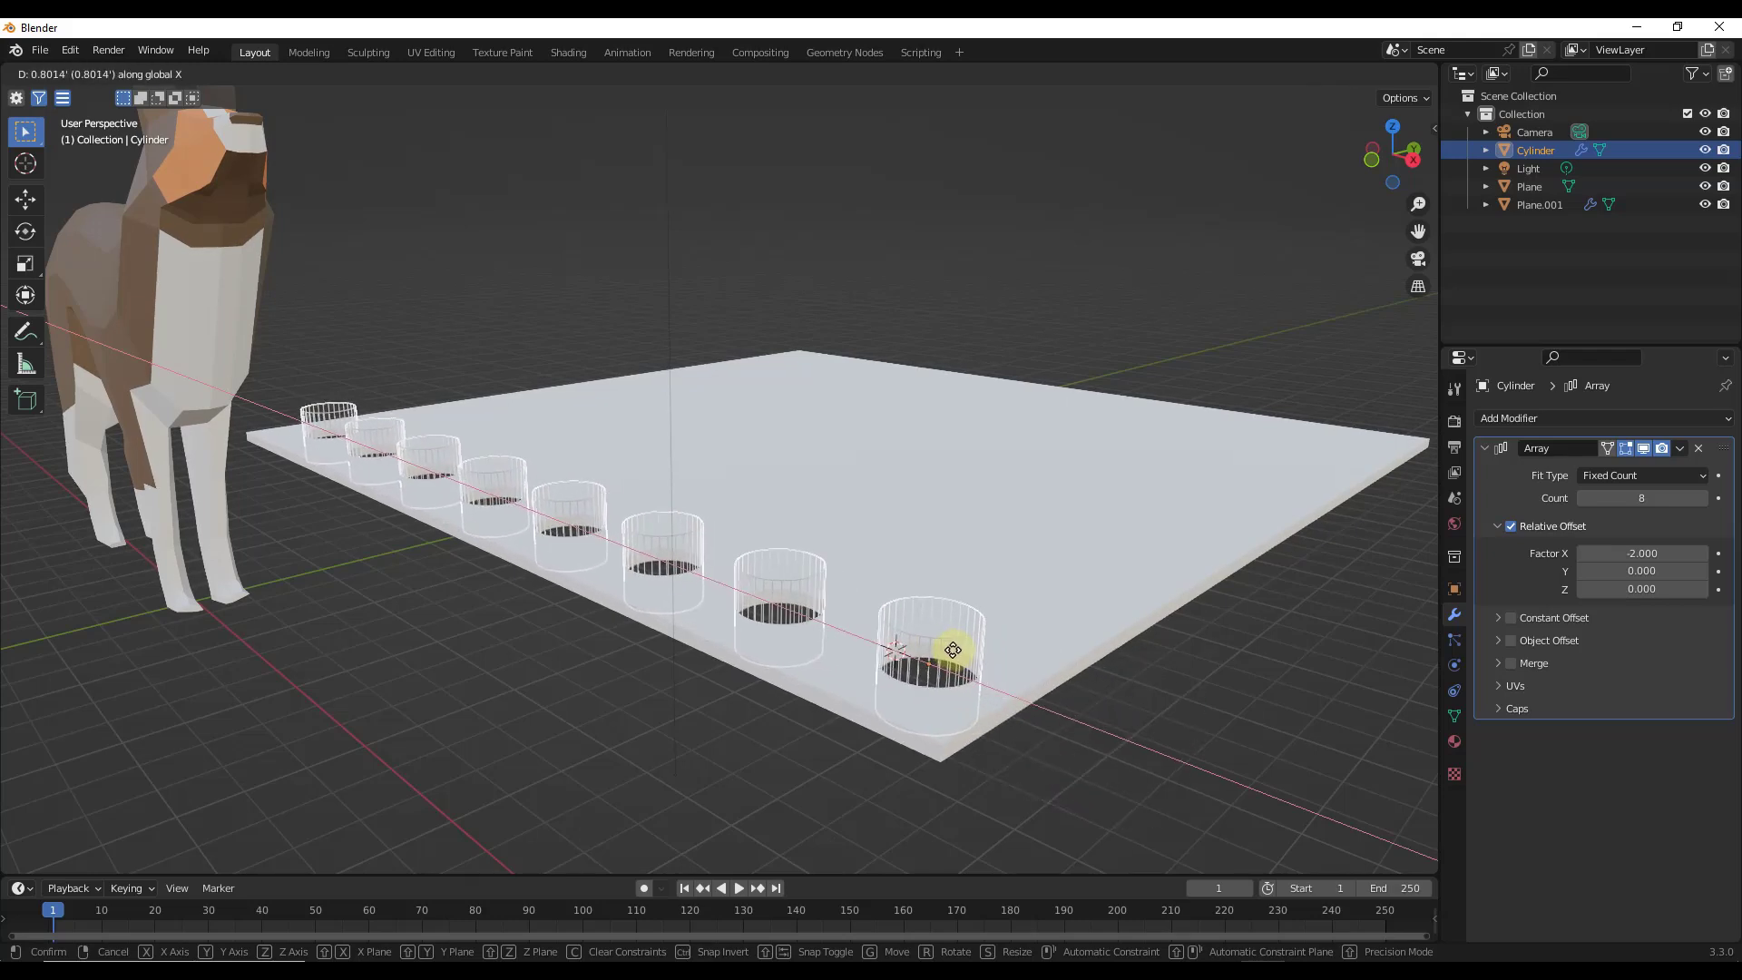
{"action": "left_click", "coordinate": [961, 649]}
Step: Add a second Array modifier to the cylinder while viewing the slab from the top
{"action": "middle_click_drag", "start_coordinate": [960, 646], "coordinate": [716, 541]}
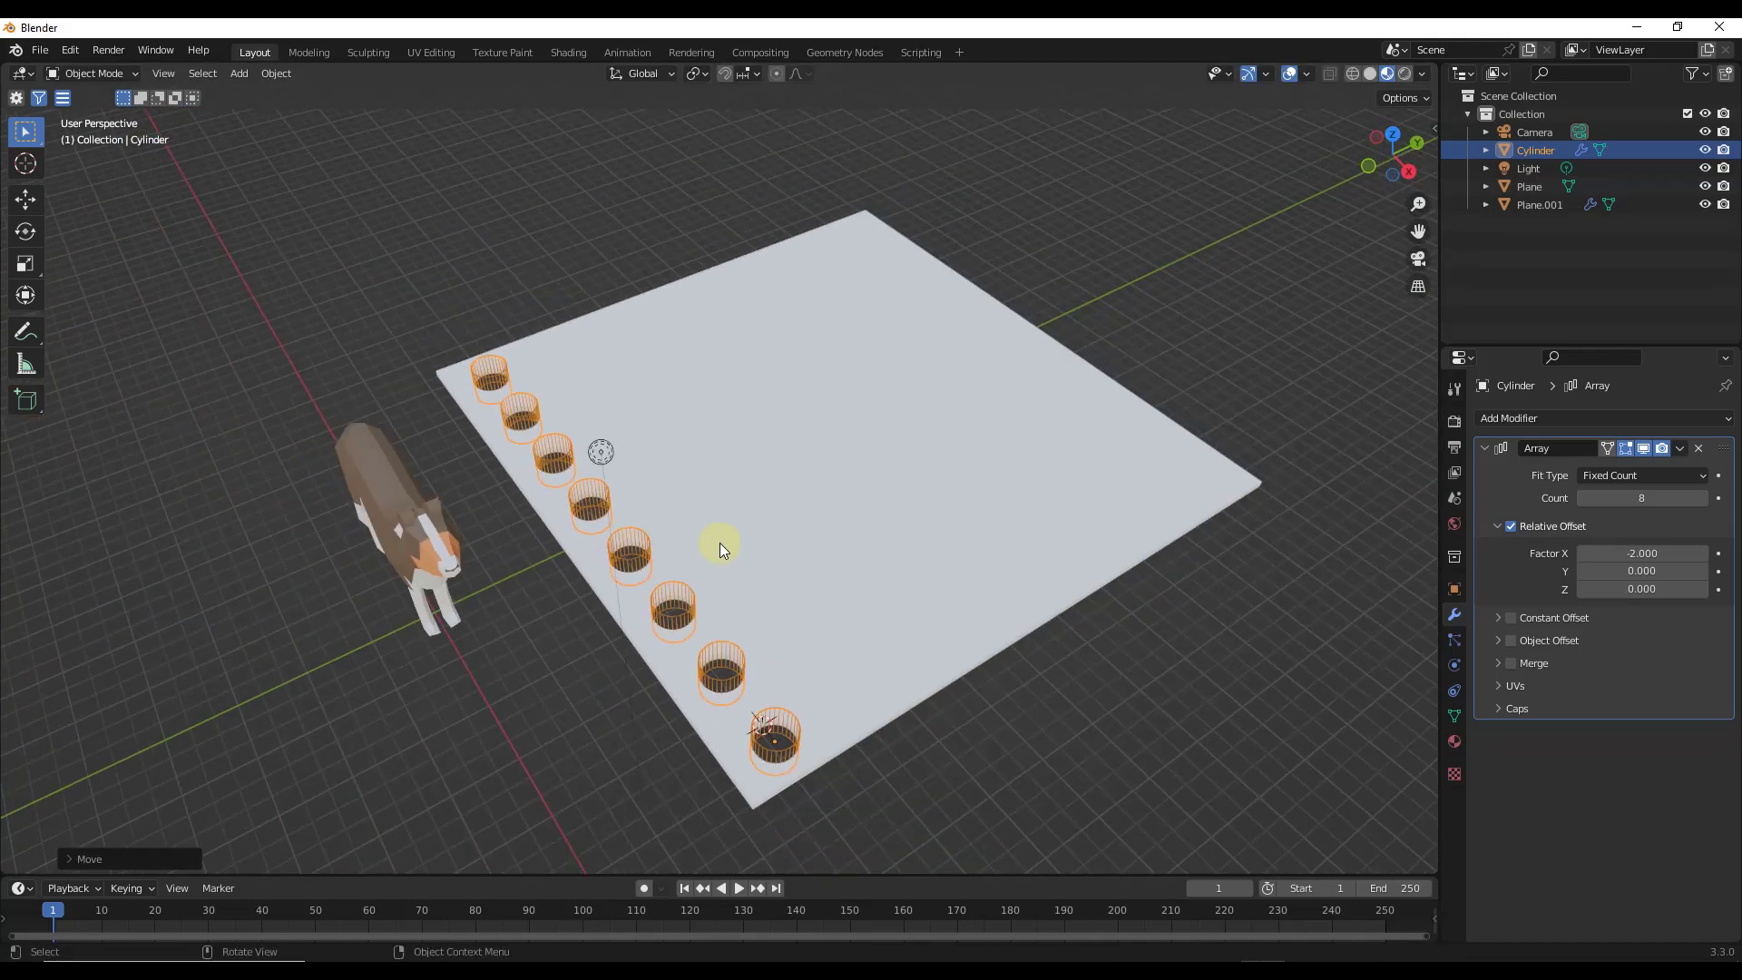
{"action": "left_click", "coordinate": [1394, 137]}
{"action": "scroll", "coordinate": [651, 584], "scroll_direction": "down", "scroll_amount": 2}
{"action": "scroll", "coordinate": [611, 286], "scroll_direction": "up", "scroll_amount": 1}
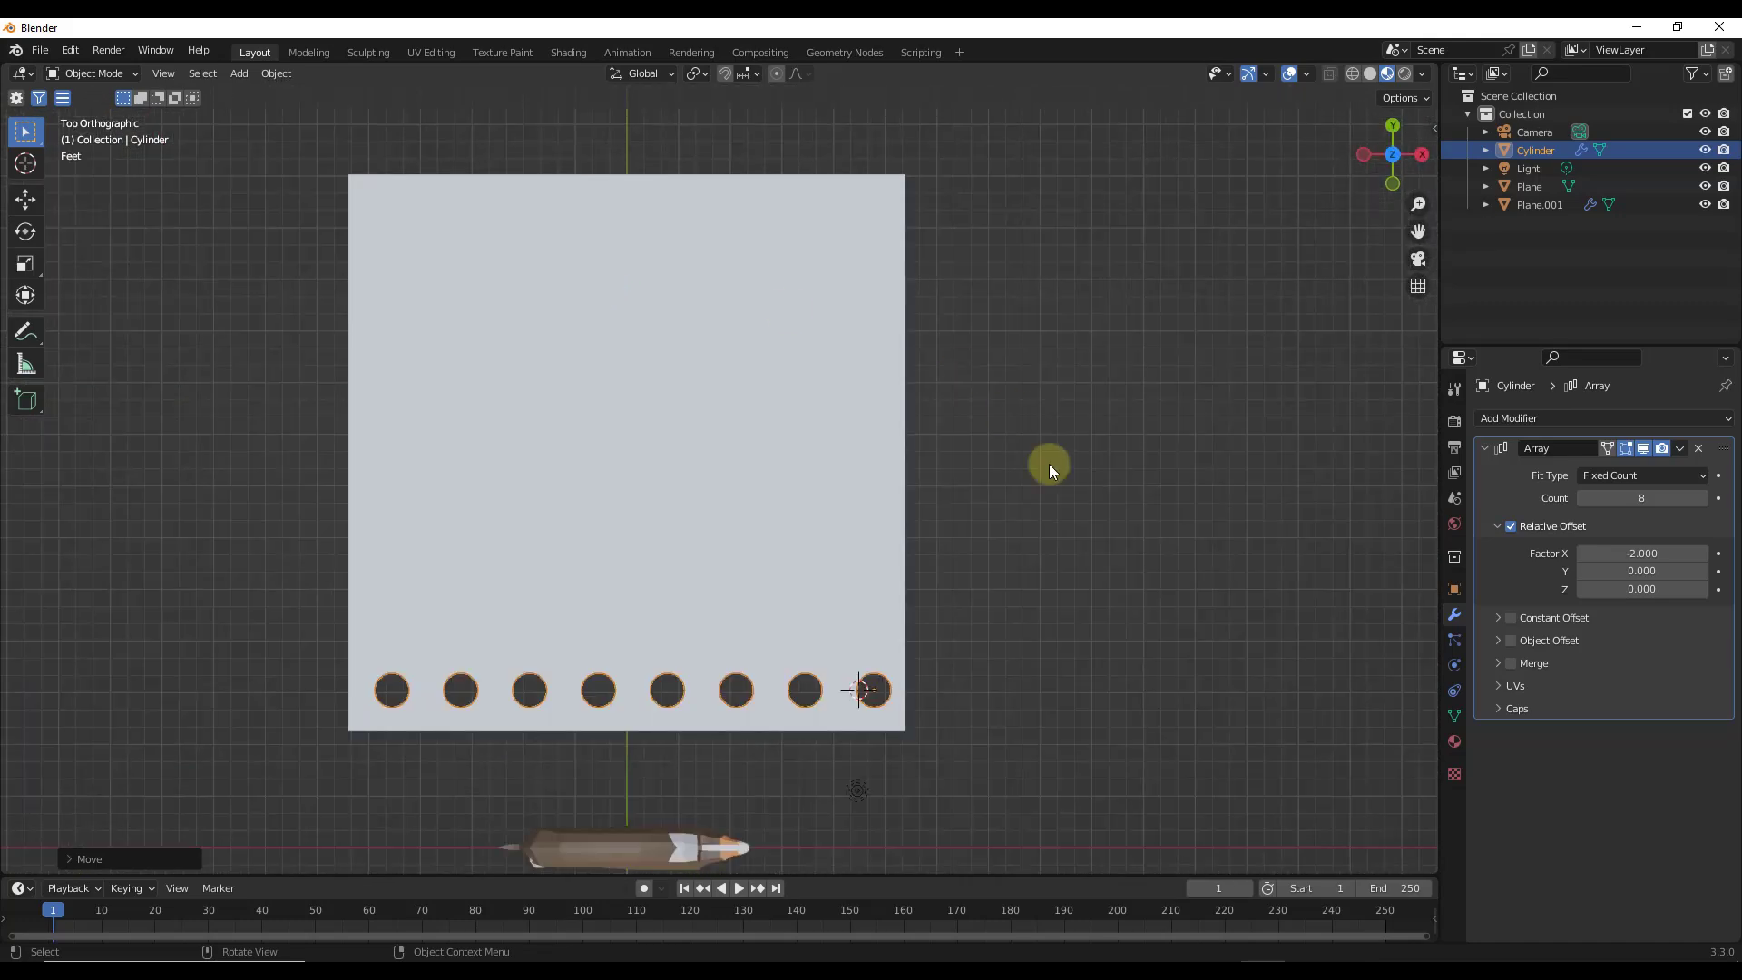
{"action": "left_click", "coordinate": [1529, 416]}
{"action": "left_click", "coordinate": [1379, 468]}
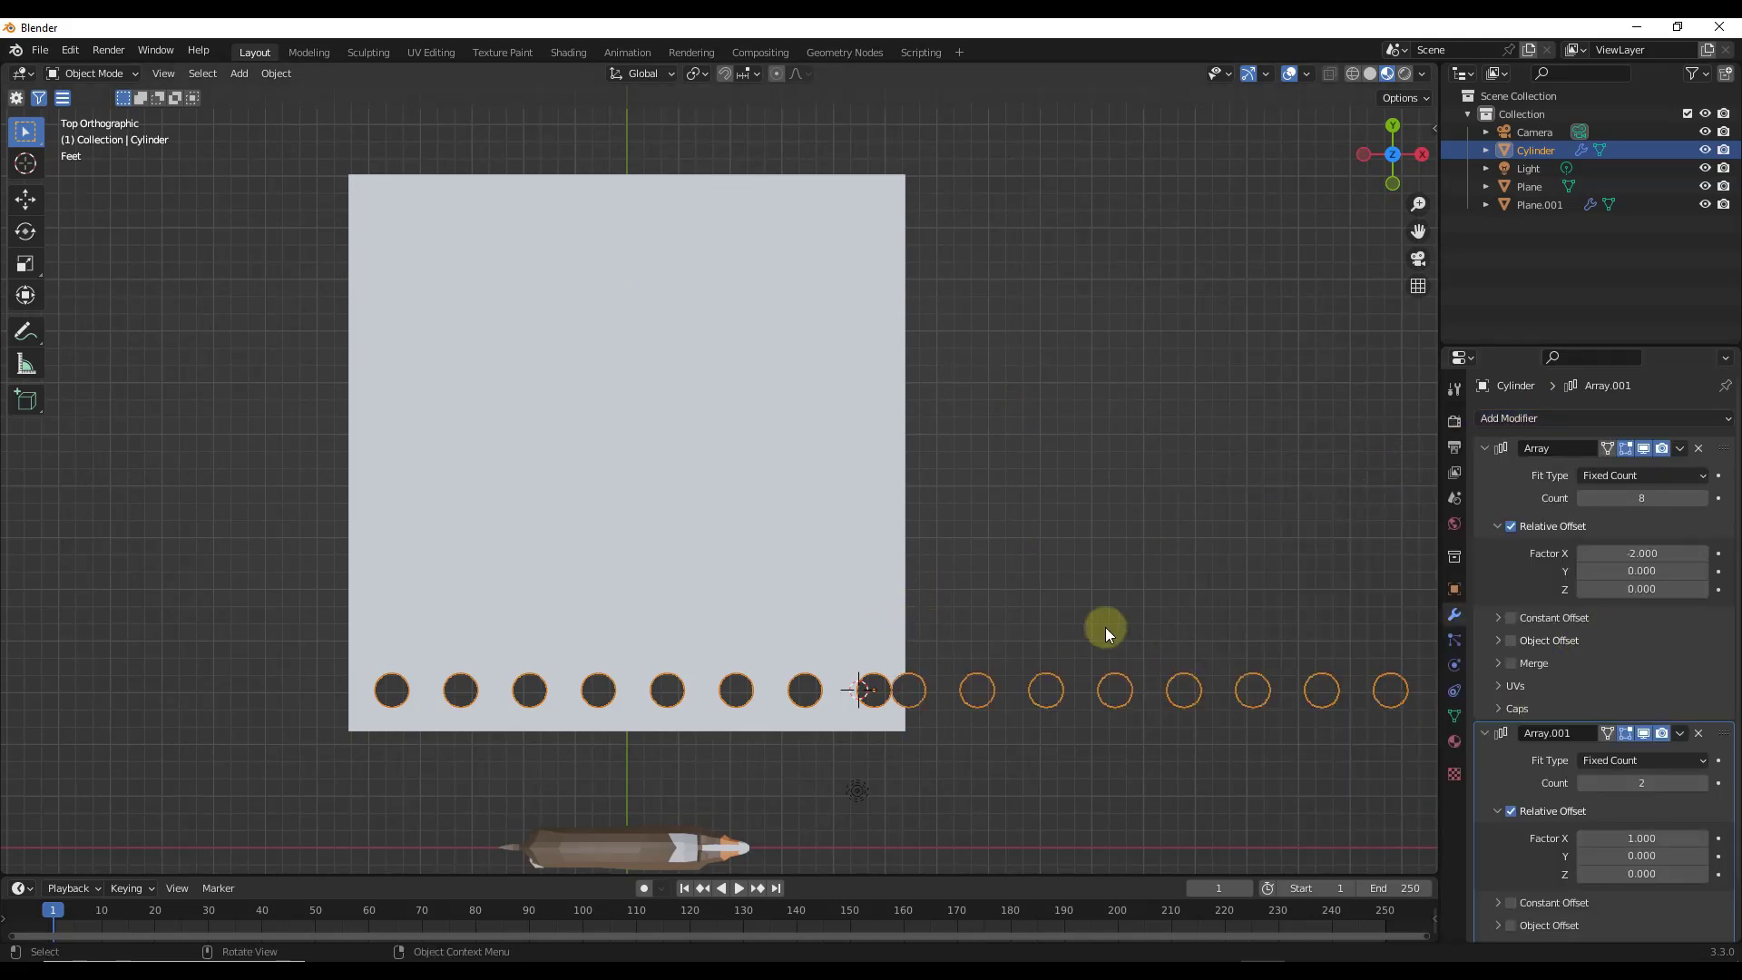
Step: Set the second array's relative offset factors to 0 in X and 1 in Y
{"action": "left_click", "coordinate": [1621, 853]}
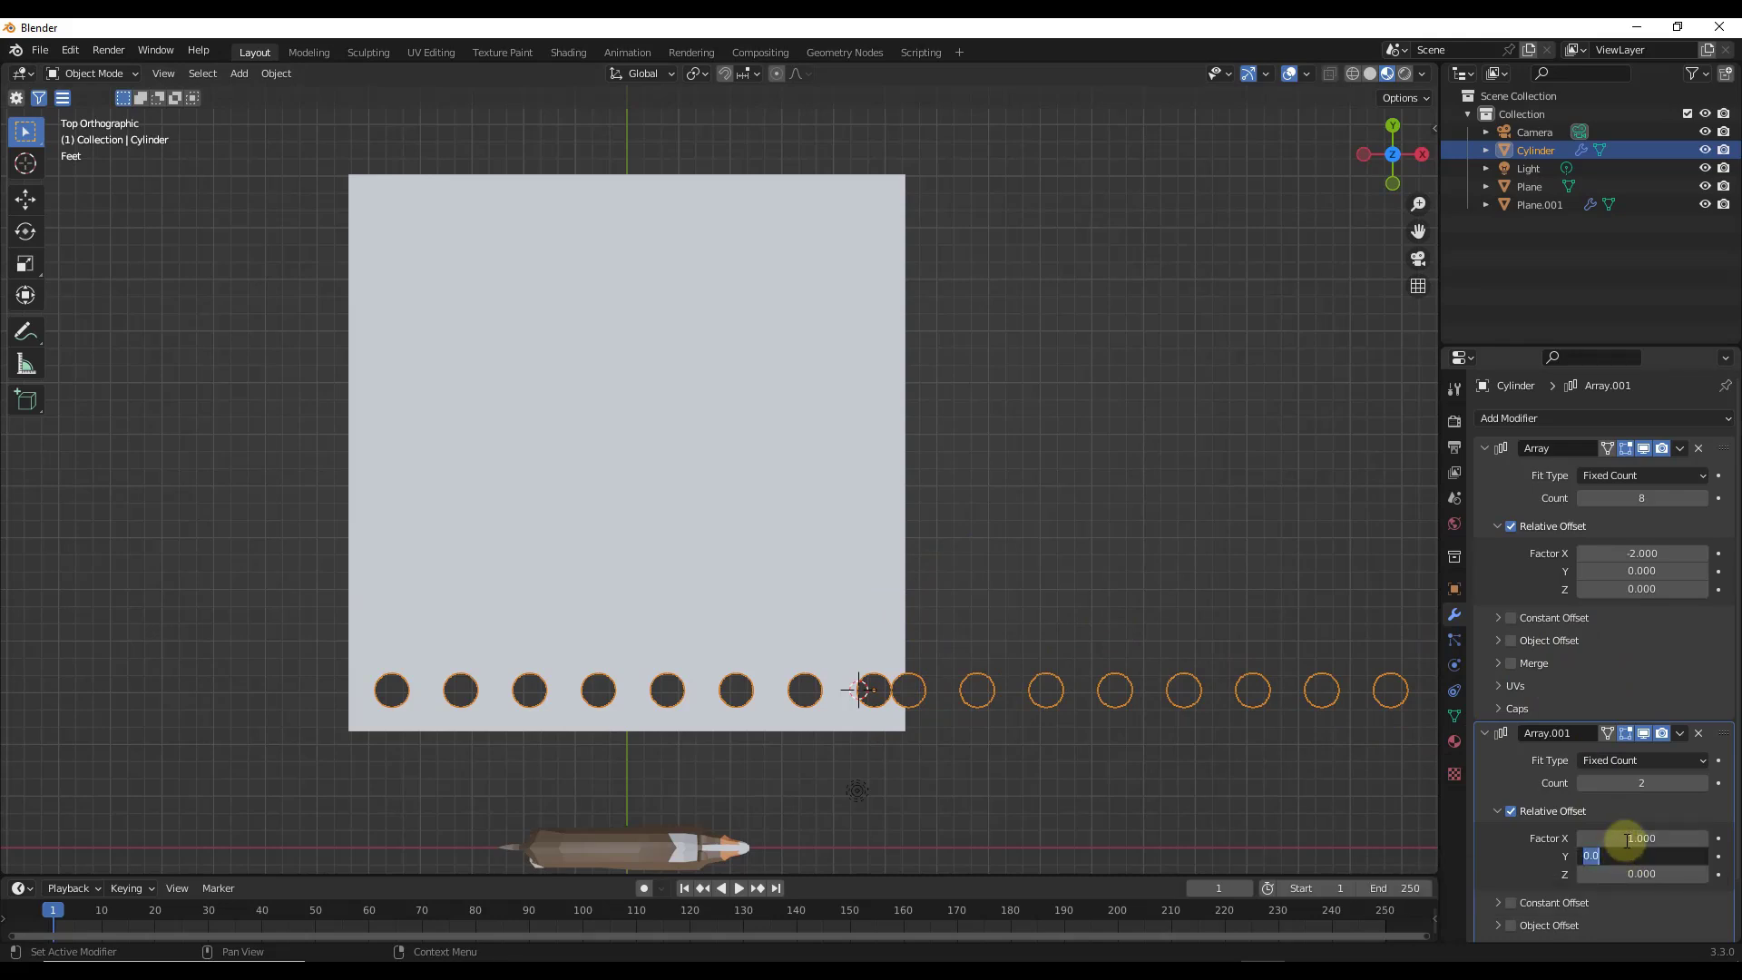
{"action": "type", "text": "1"}
{"action": "key", "text": "Return"}
{"action": "left_click", "coordinate": [1625, 838]}
{"action": "type", "text": "0"}
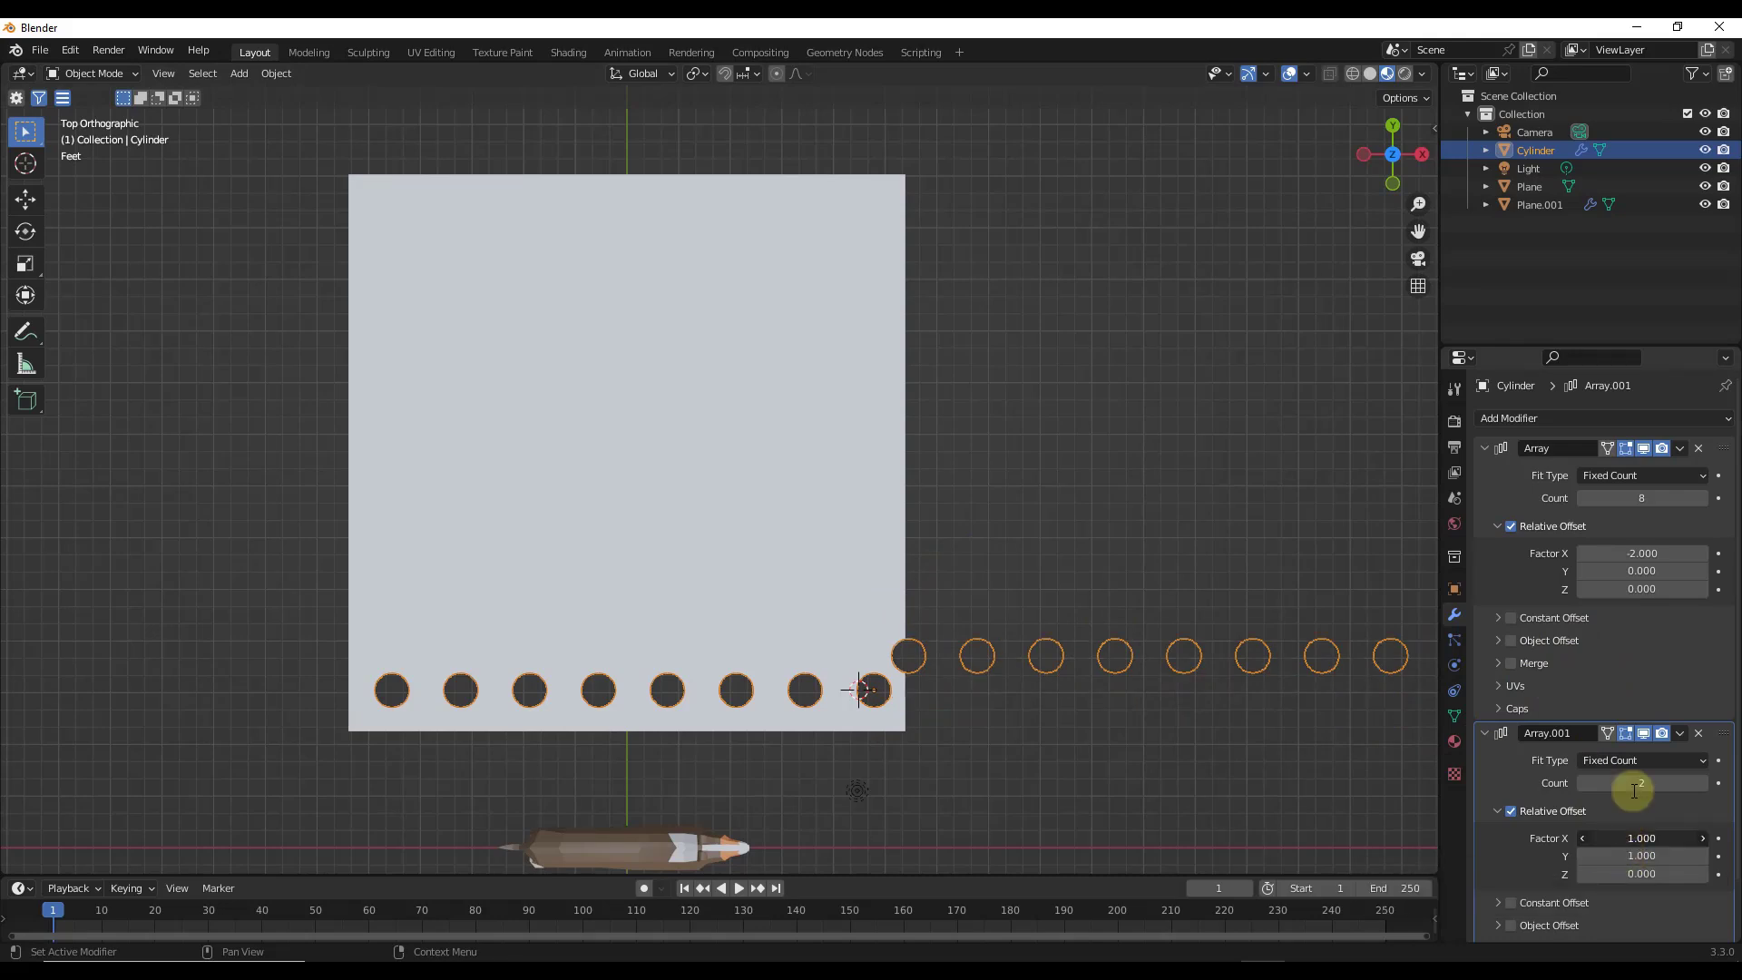
{"action": "key", "text": "Return"}
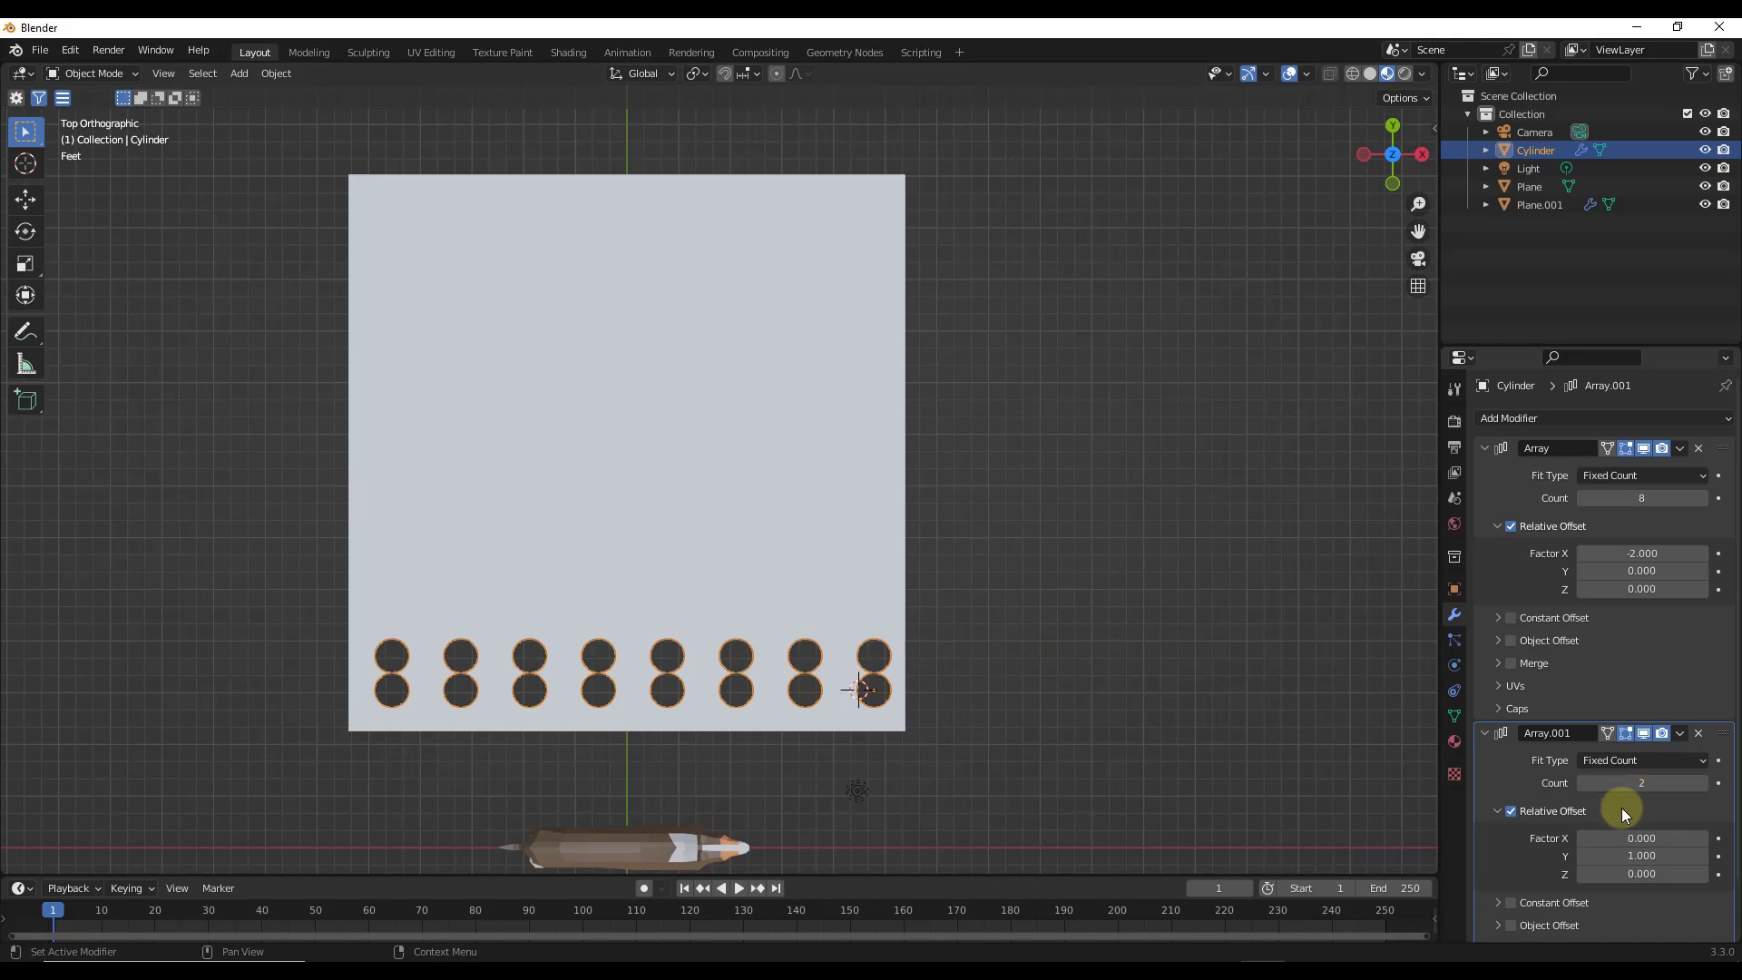
Step: Set the second array's relative Y offset factor to 2 and its count to 8 to fill the slab with holes
{"action": "left_click", "coordinate": [1623, 856]}
{"action": "type", "text": "2"}
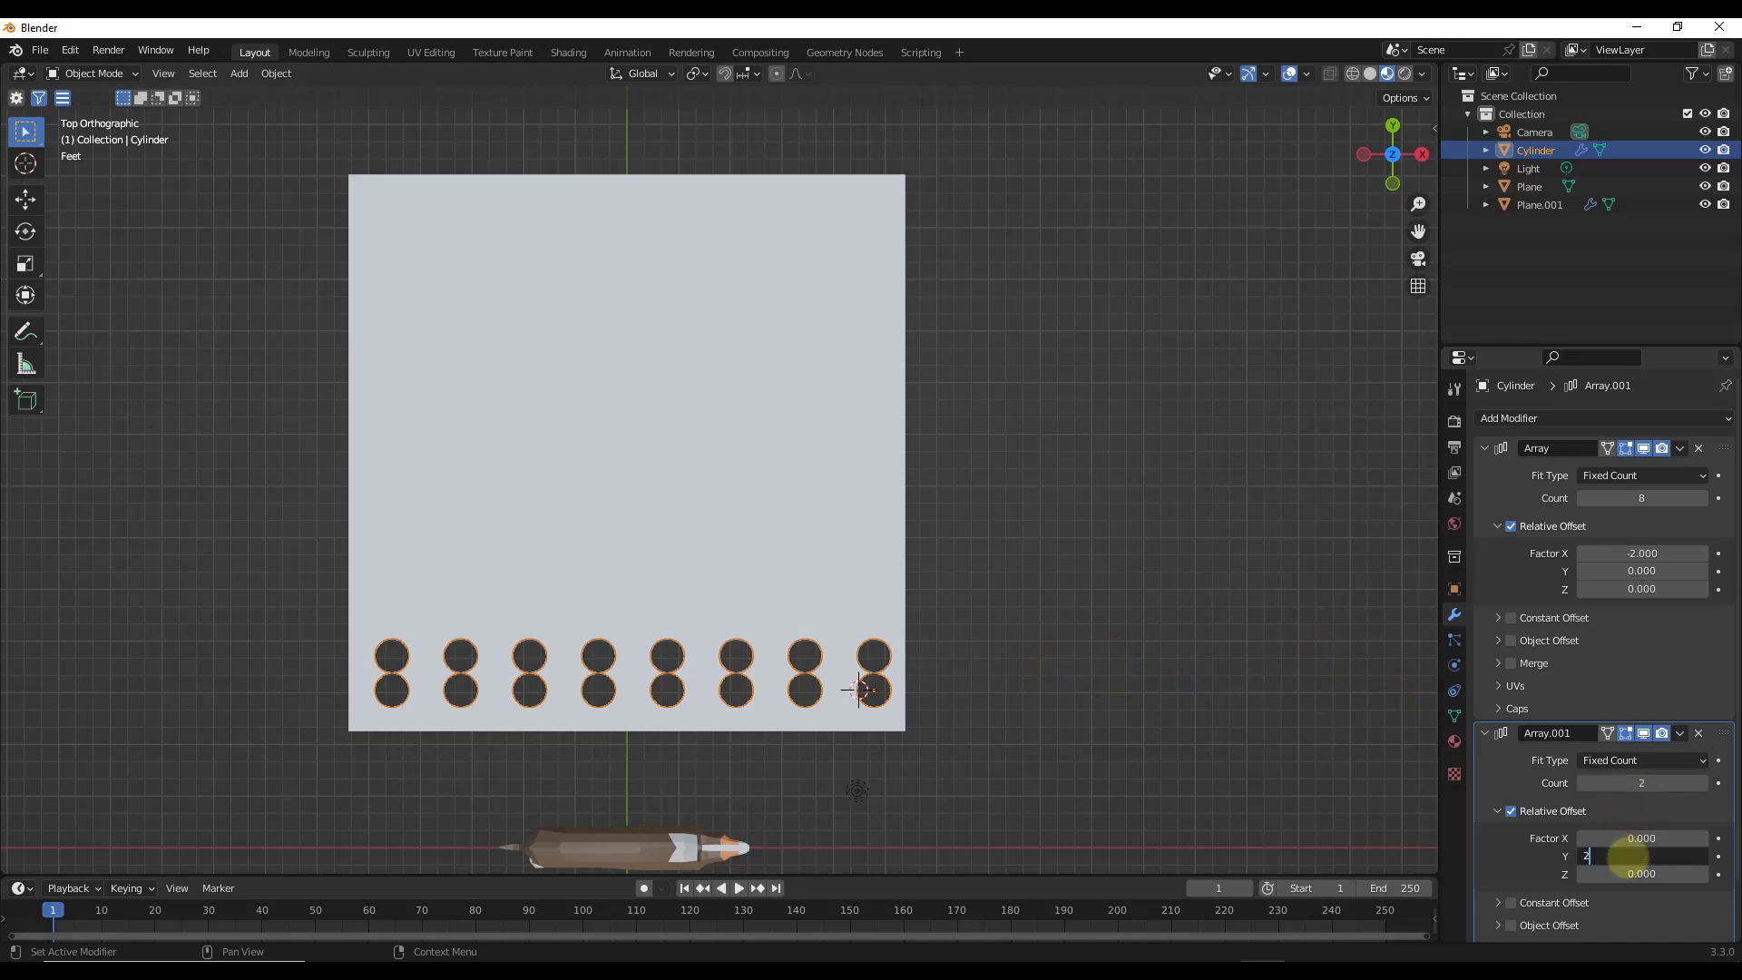
{"action": "key", "text": "Return"}
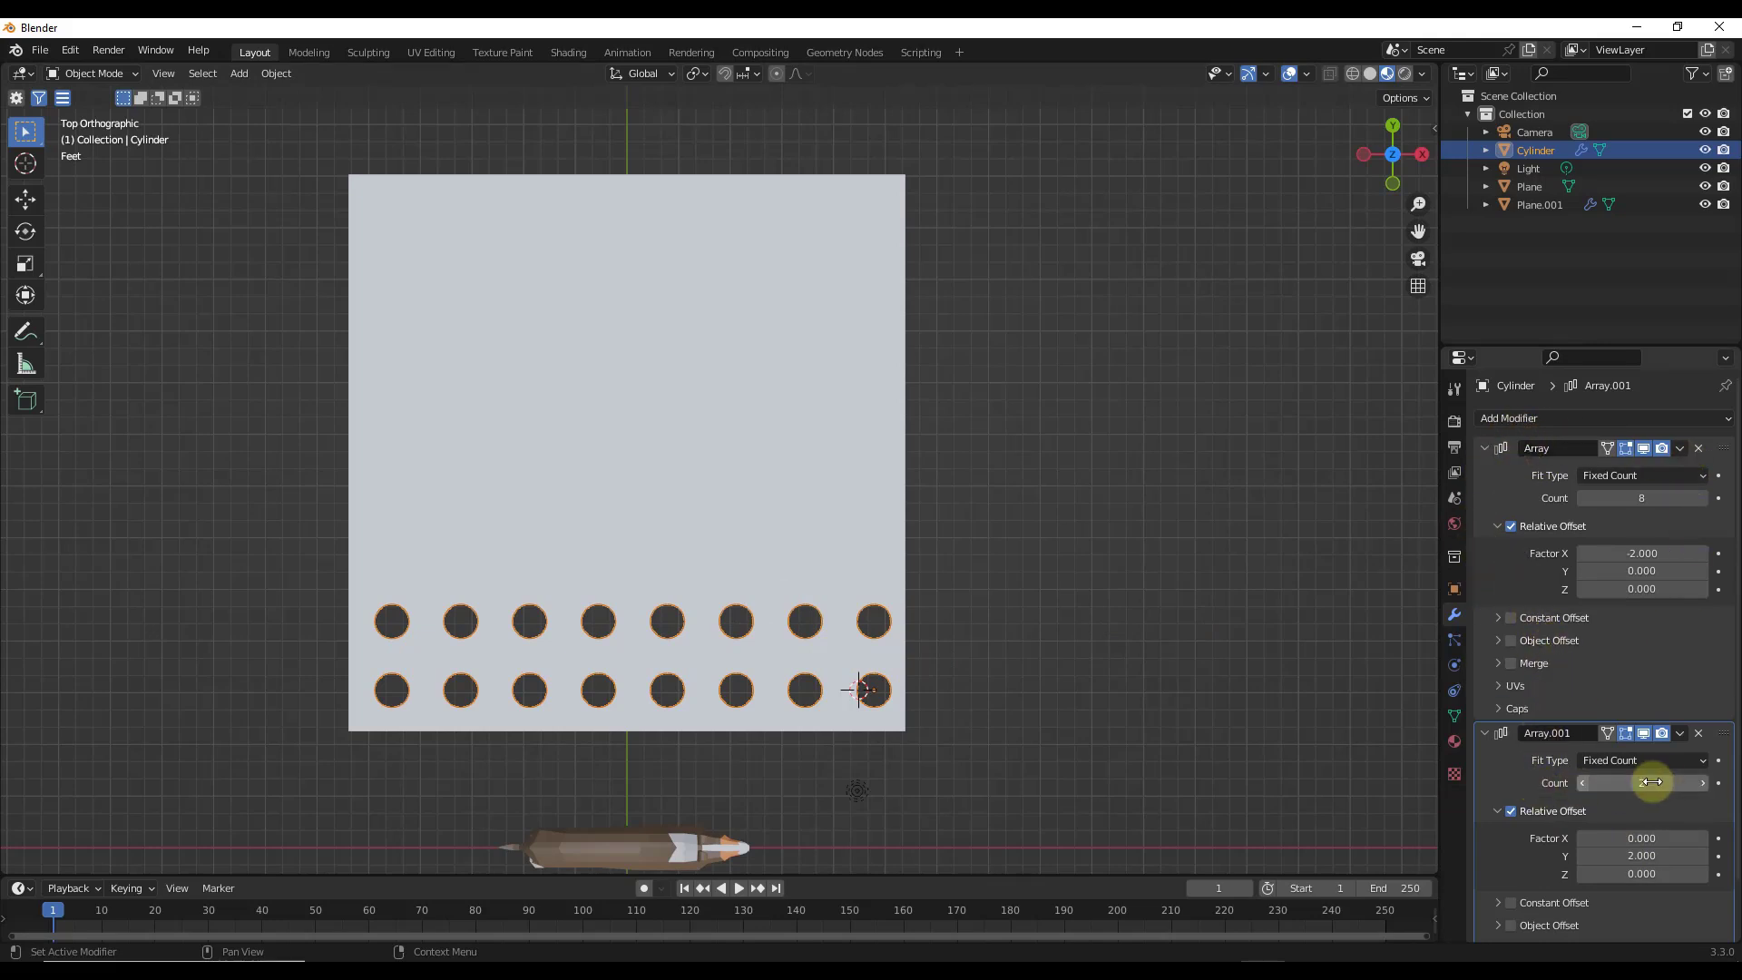
{"action": "left_click", "coordinate": [1702, 782]}
{"action": "left_click", "coordinate": [1702, 782]}
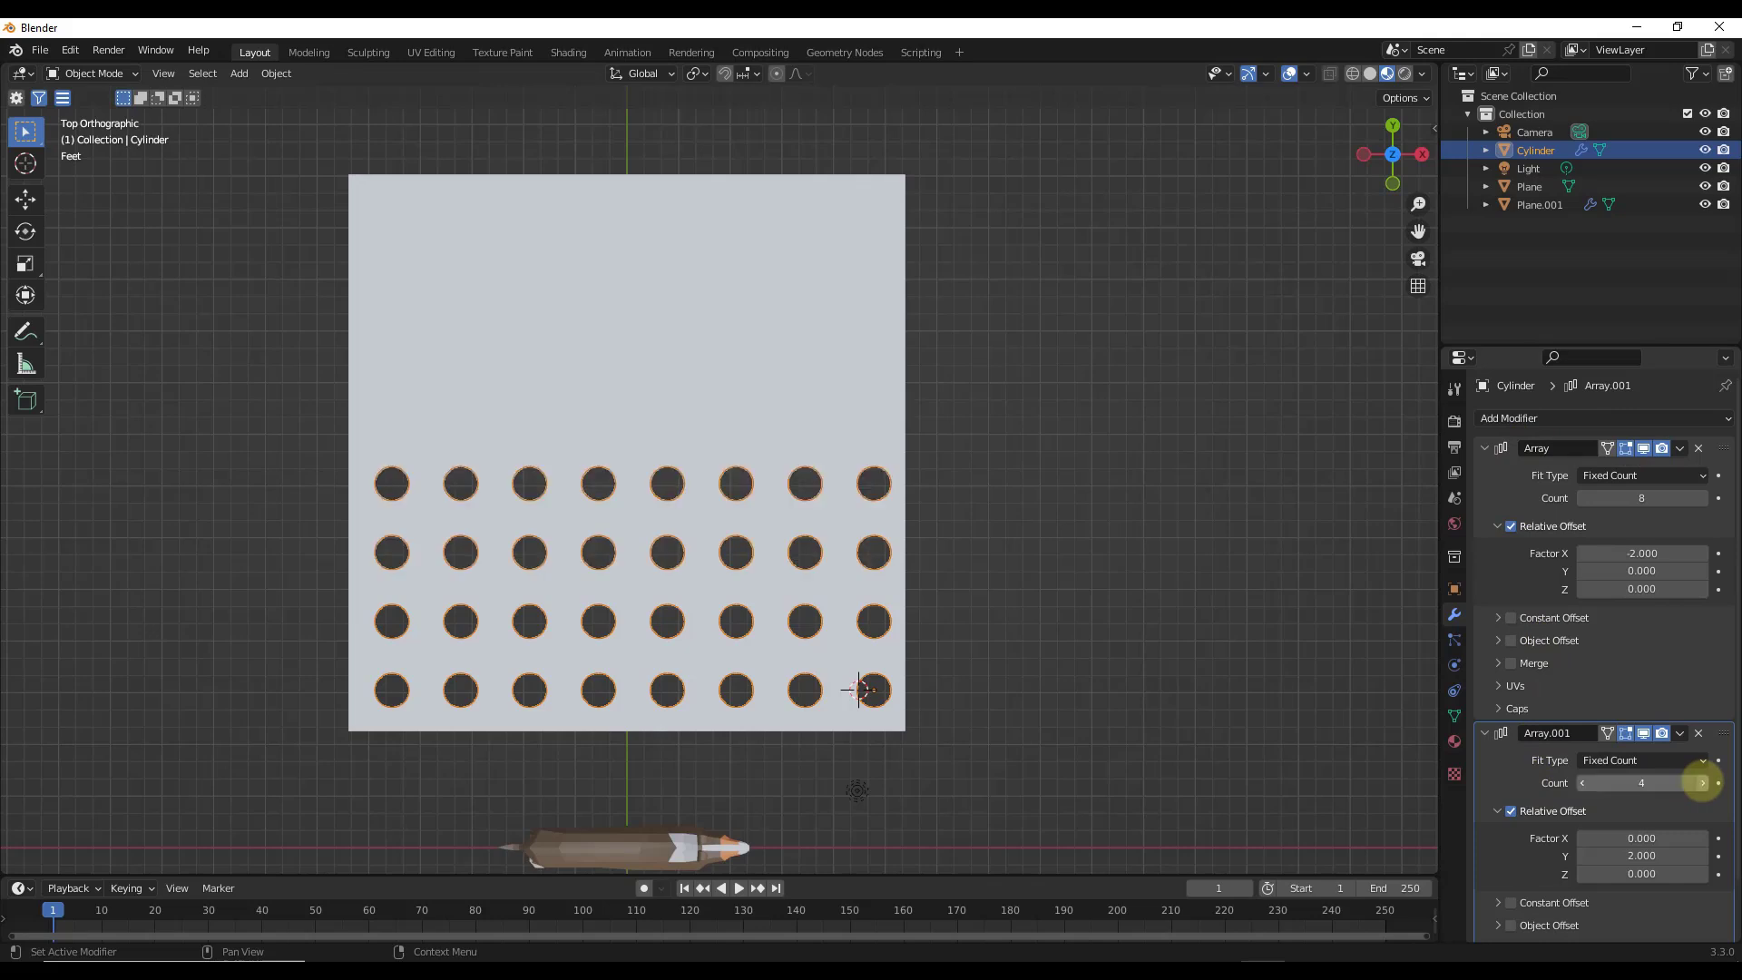
{"action": "left_click", "coordinate": [1702, 782]}
{"action": "left_click", "coordinate": [1702, 782]}
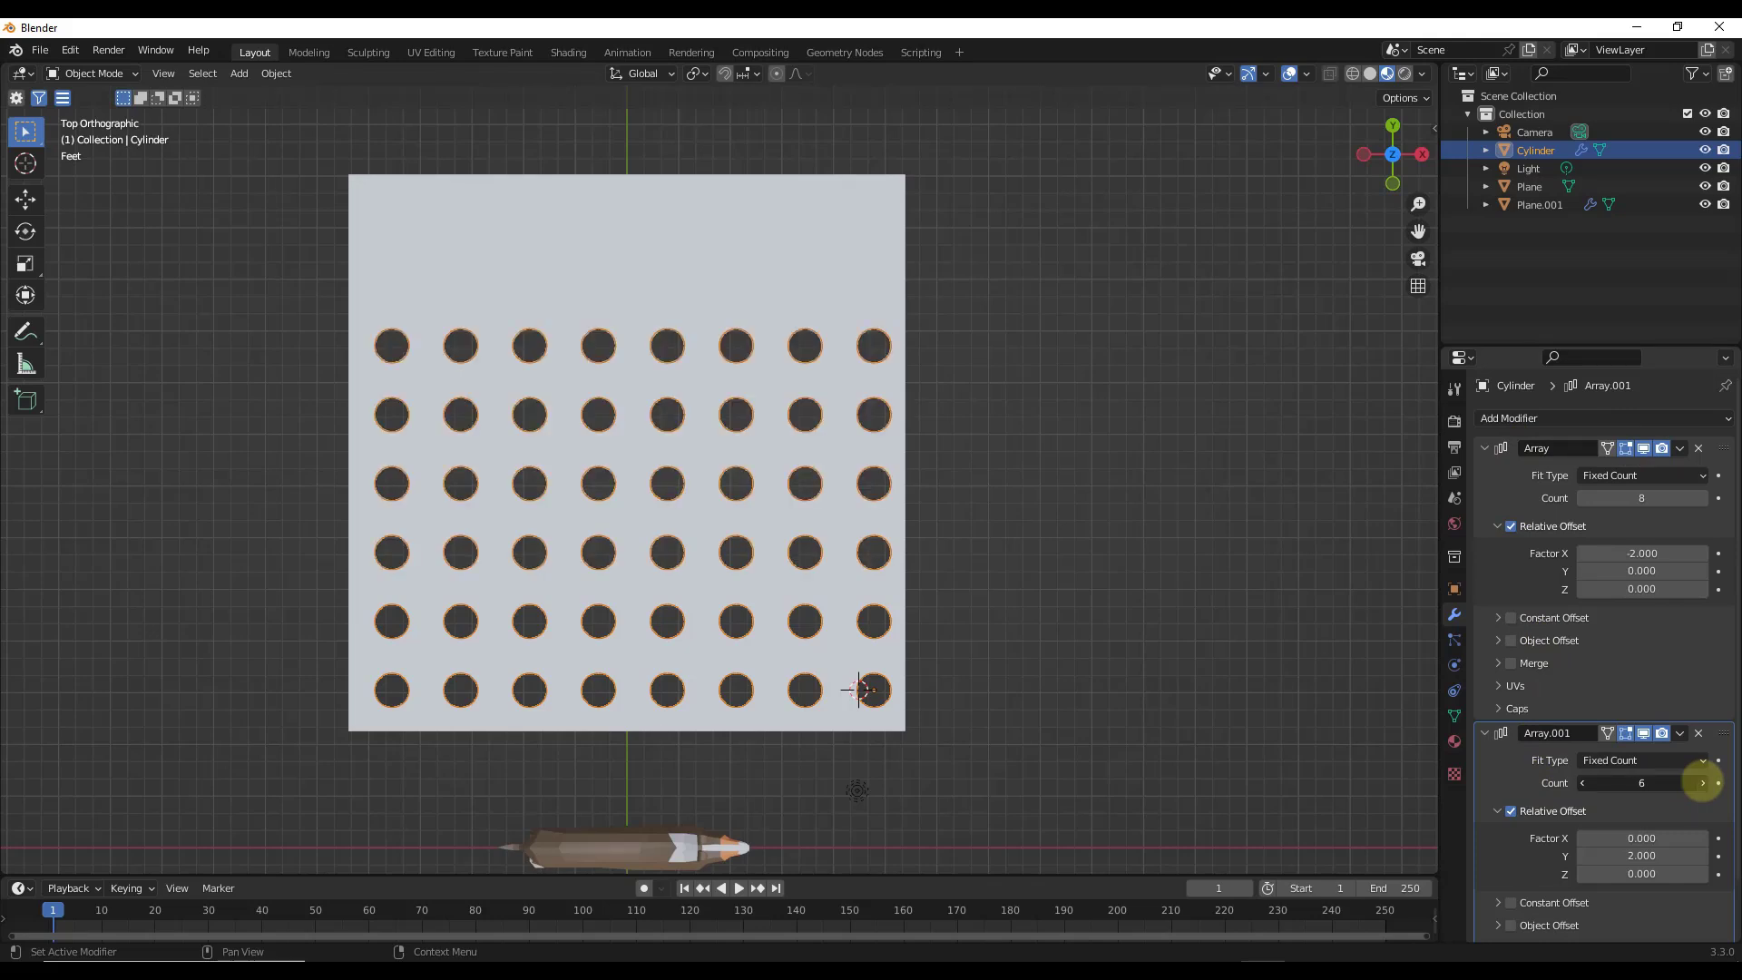
{"action": "left_click", "coordinate": [1702, 782]}
{"action": "left_click", "coordinate": [1702, 782]}
Step: Deselect the arrayed cylinder and hide it in the viewport so only the perforated slab remains displayed
{"action": "middle_click_drag", "start_coordinate": [968, 815], "coordinate": [734, 586]}
{"action": "left_click", "coordinate": [767, 618]}
{"action": "scroll", "coordinate": [767, 599], "scroll_direction": "up", "scroll_amount": 5}
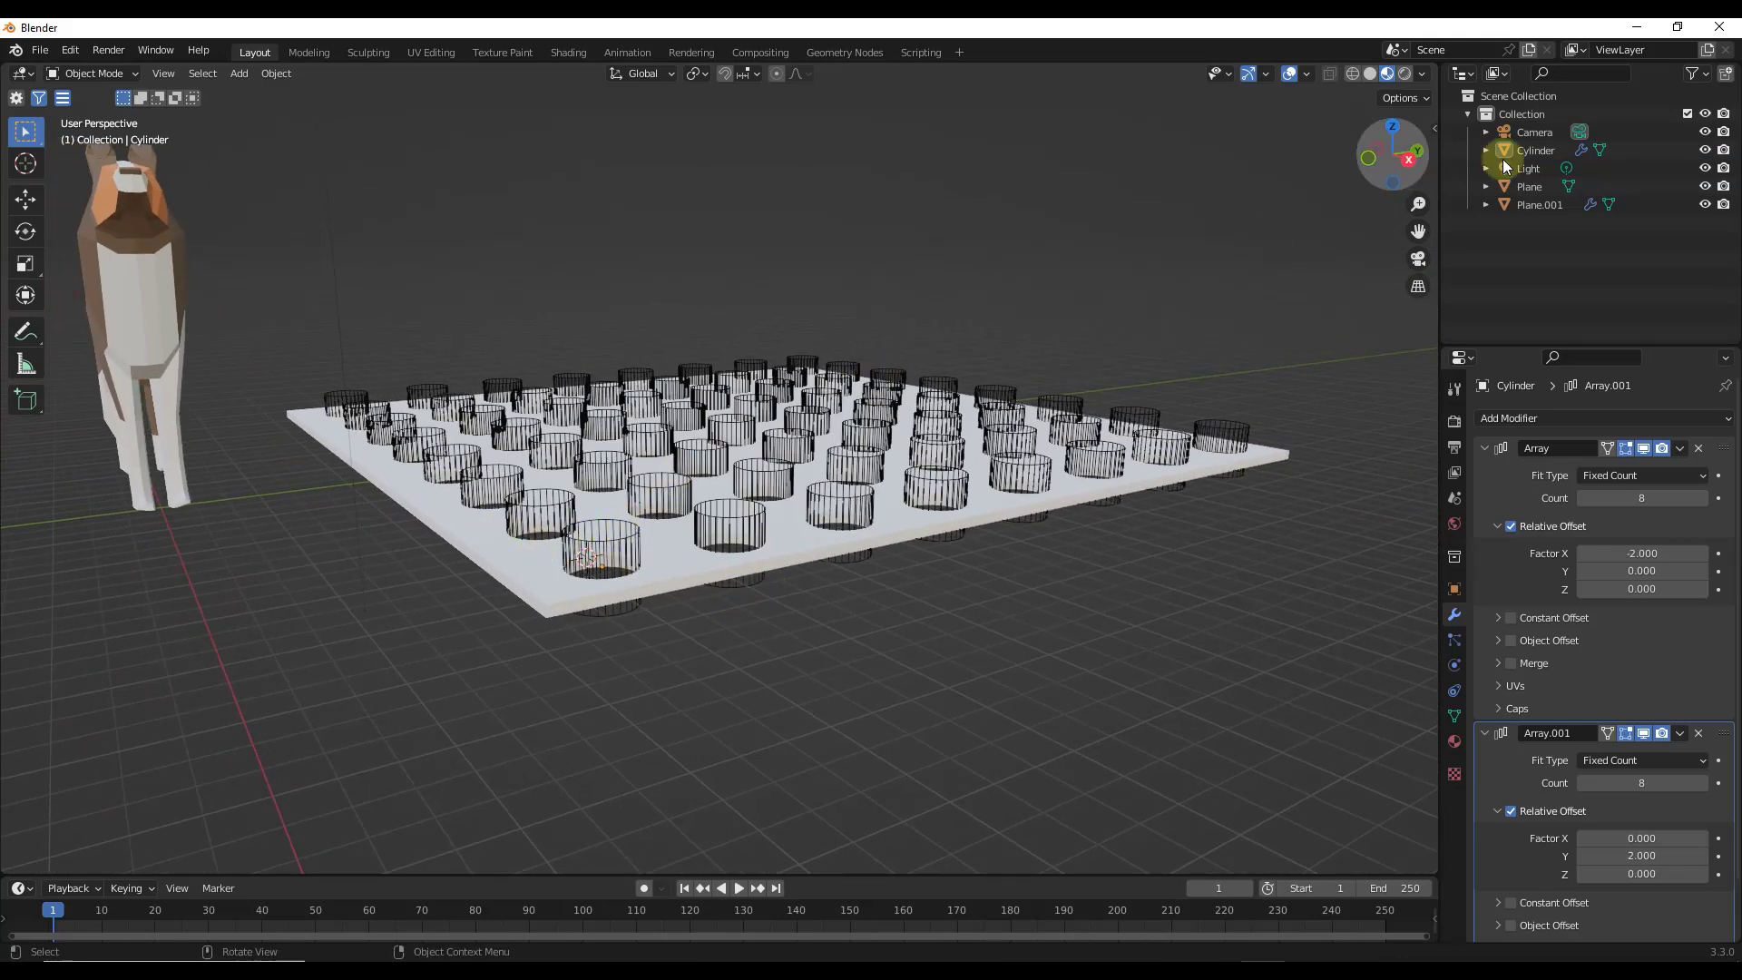
{"action": "left_click", "coordinate": [1705, 151]}
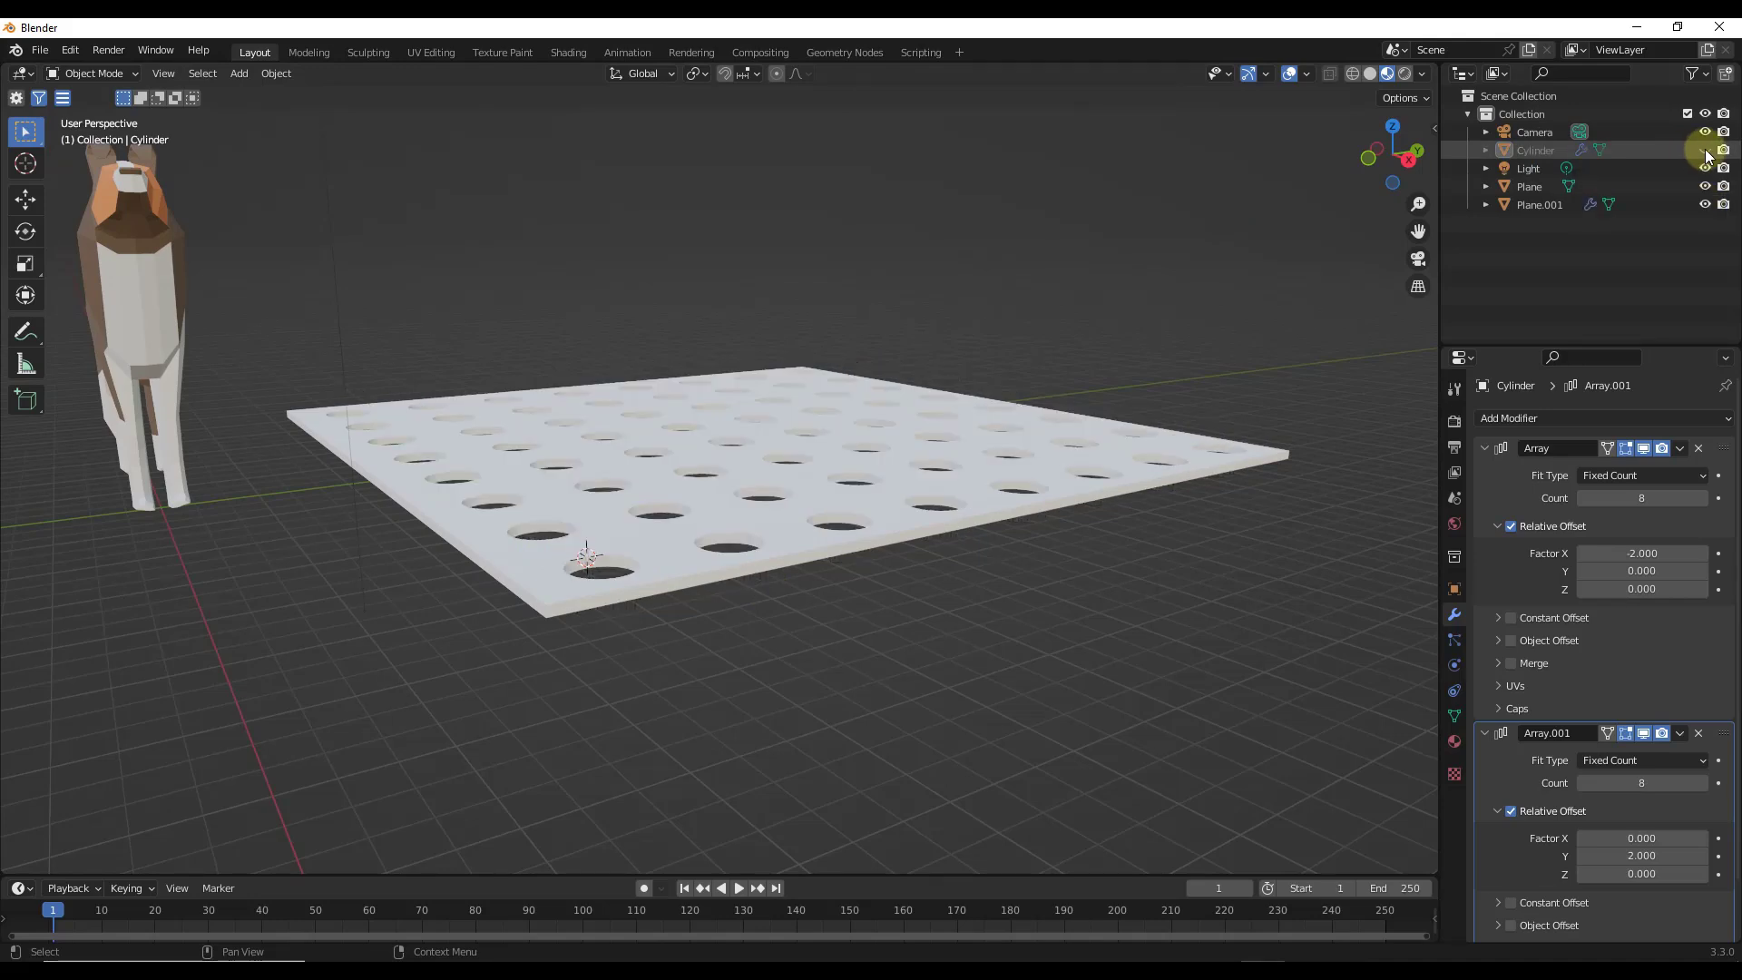
{"action": "left_click", "coordinate": [1706, 151]}
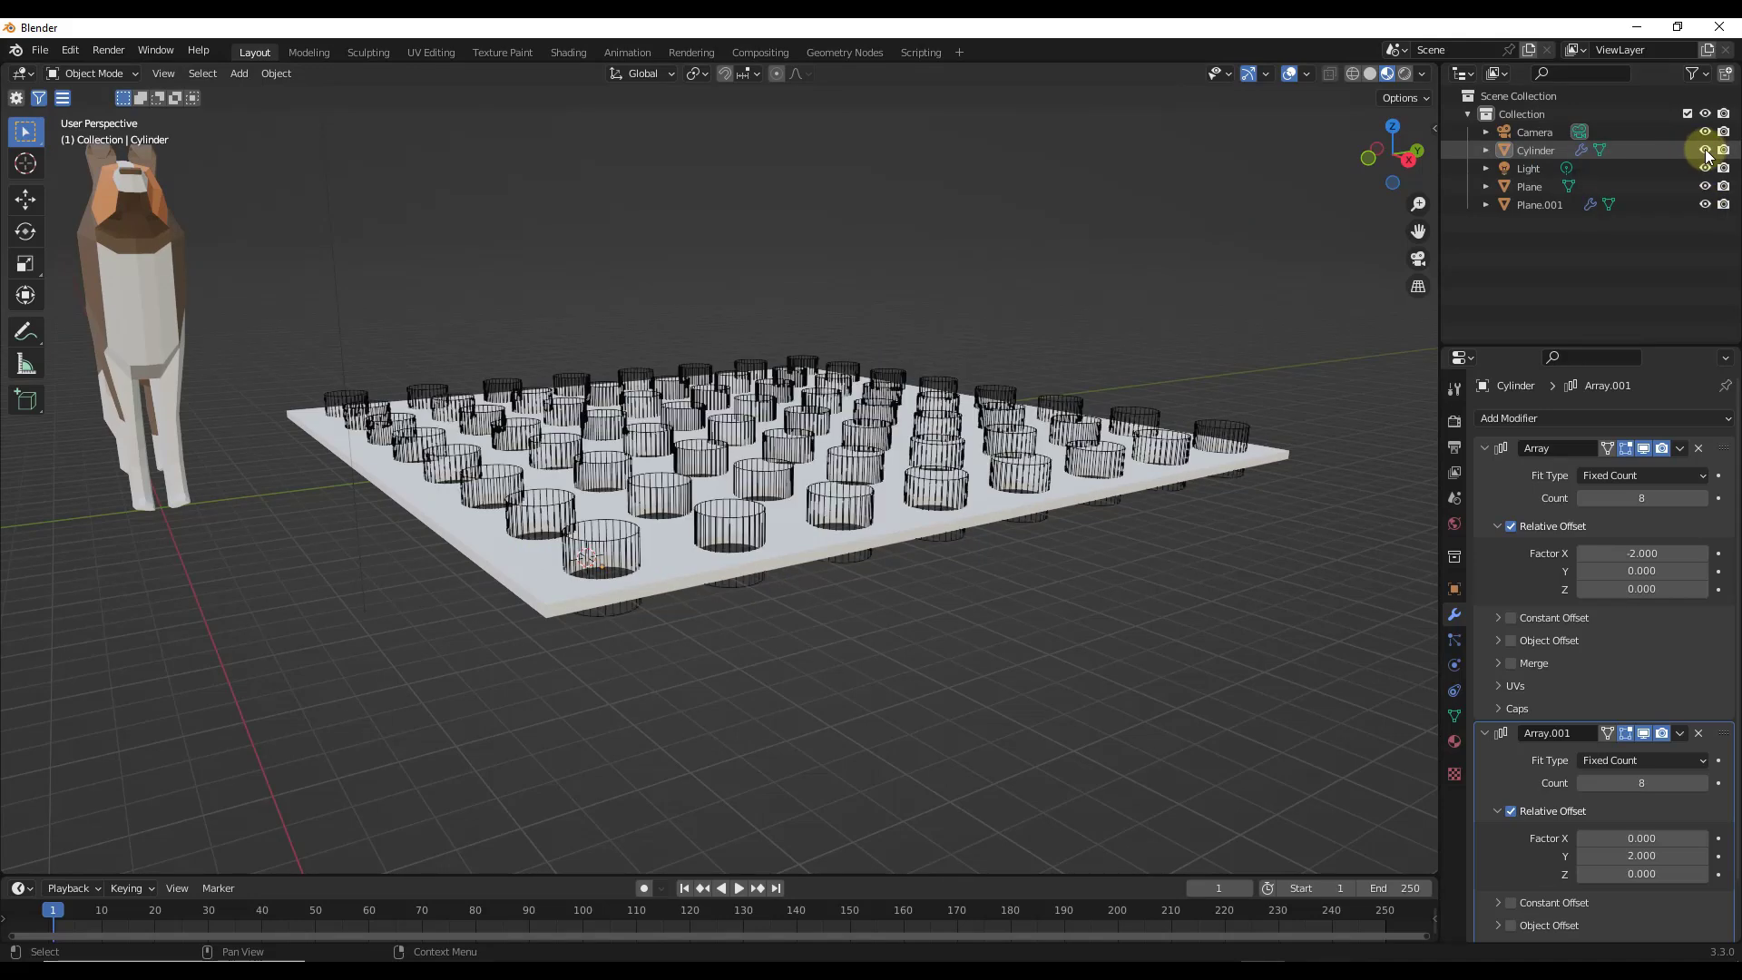
{"action": "left_click", "coordinate": [1705, 151]}
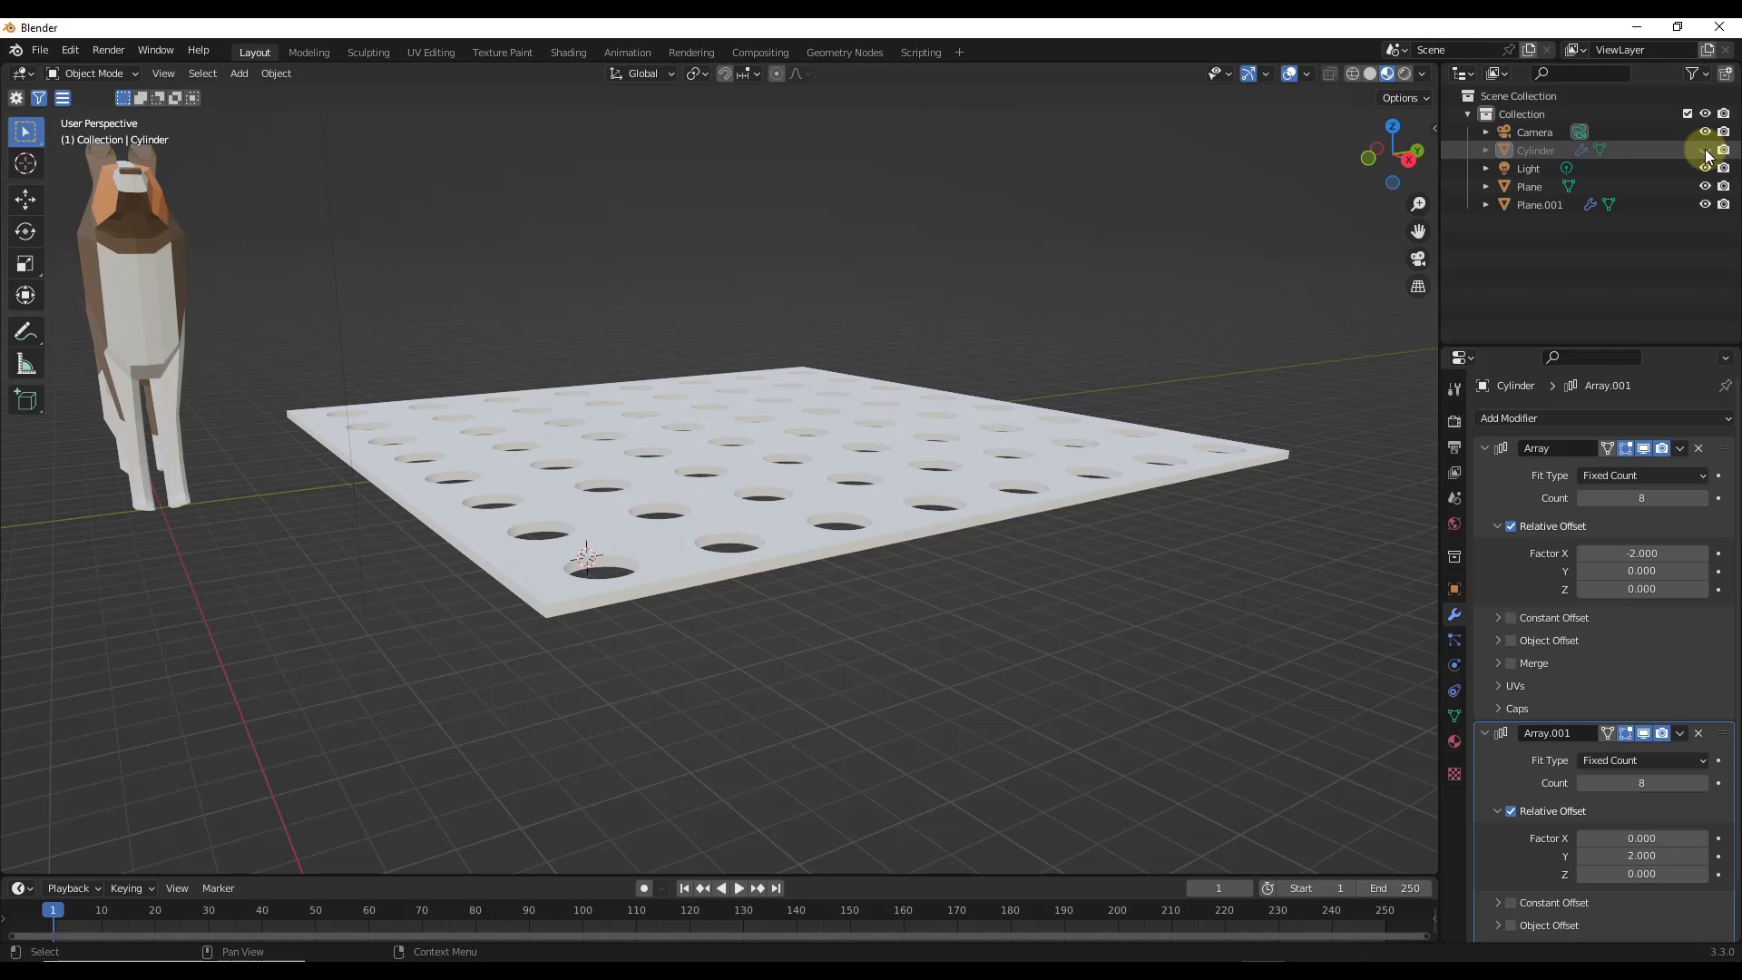
Step: Select the perforated slab and add a Simple Deform modifier after its Boolean modifier
{"action": "left_click", "coordinate": [815, 476]}
{"action": "middle_click_drag", "start_coordinate": [814, 476], "coordinate": [809, 499]}
{"action": "scroll", "coordinate": [778, 622], "scroll_direction": "up", "scroll_amount": 2}
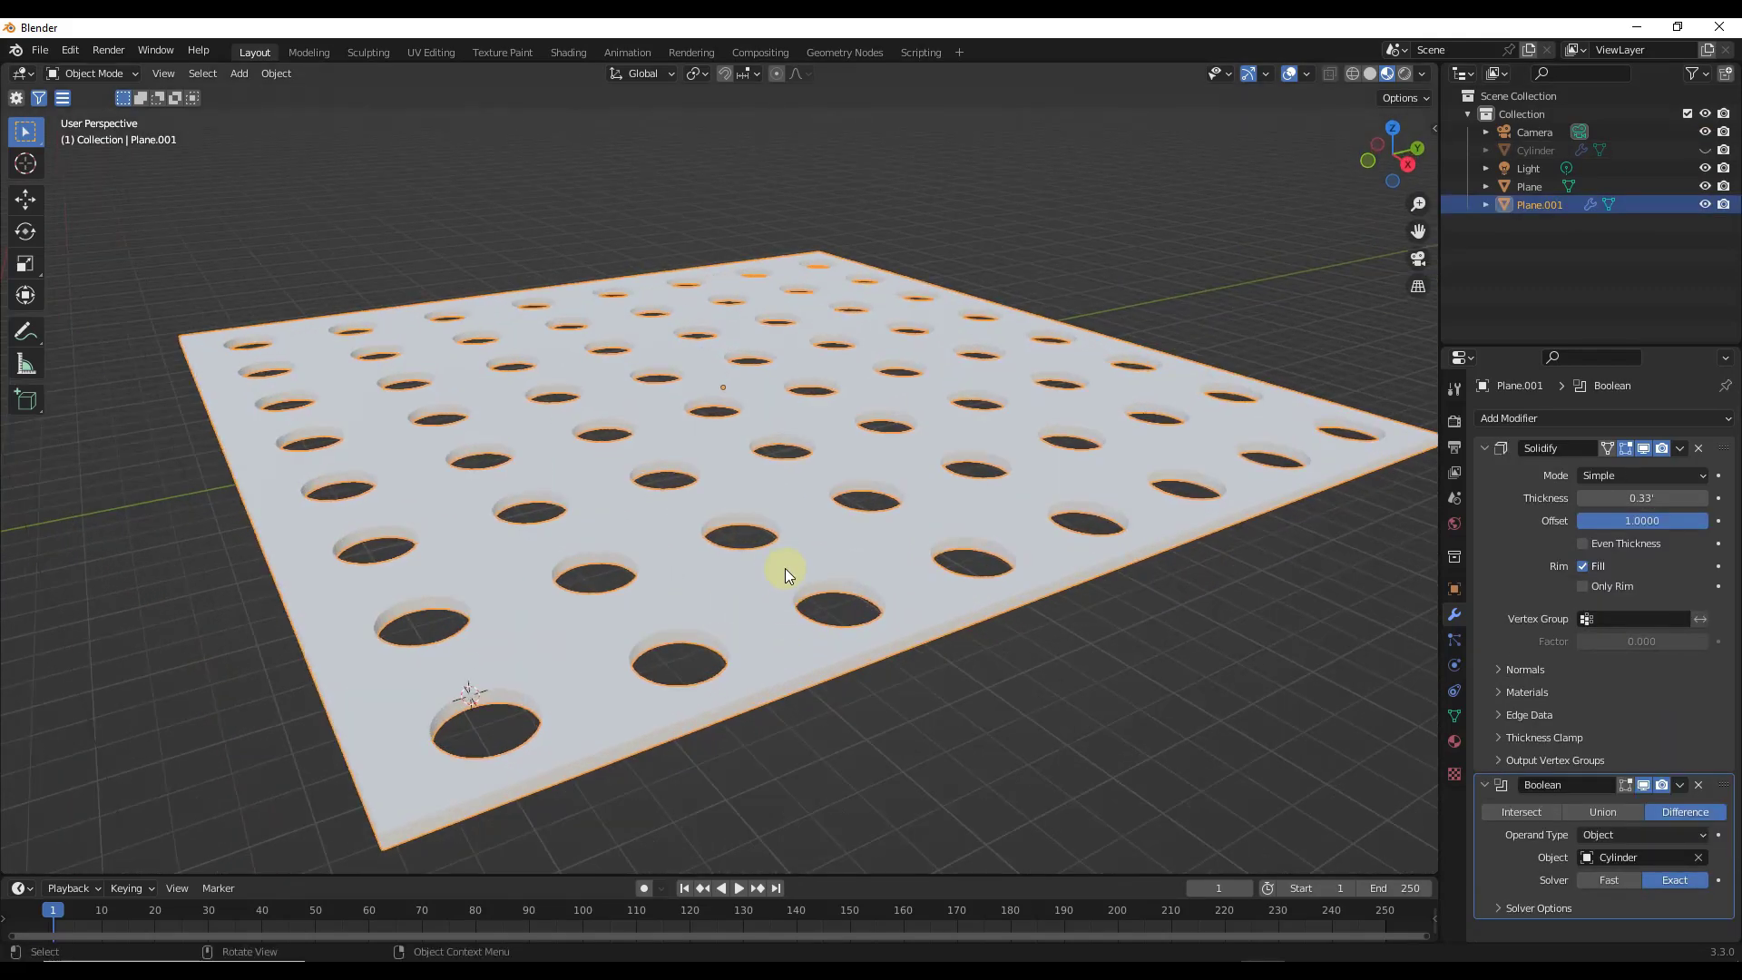
{"action": "scroll", "coordinate": [788, 585], "scroll_direction": "down", "scroll_amount": 3}
{"action": "scroll", "coordinate": [847, 548], "scroll_direction": "up", "scroll_amount": 3}
{"action": "scroll", "coordinate": [878, 575], "scroll_direction": "down", "scroll_amount": 3}
{"action": "scroll", "coordinate": [867, 540], "scroll_direction": "up", "scroll_amount": 2}
{"action": "scroll", "coordinate": [770, 491], "scroll_direction": "down", "scroll_amount": 3}
{"action": "scroll", "coordinate": [786, 486], "scroll_direction": "up", "scroll_amount": 2}
{"action": "scroll", "coordinate": [742, 546], "scroll_direction": "down", "scroll_amount": 2}
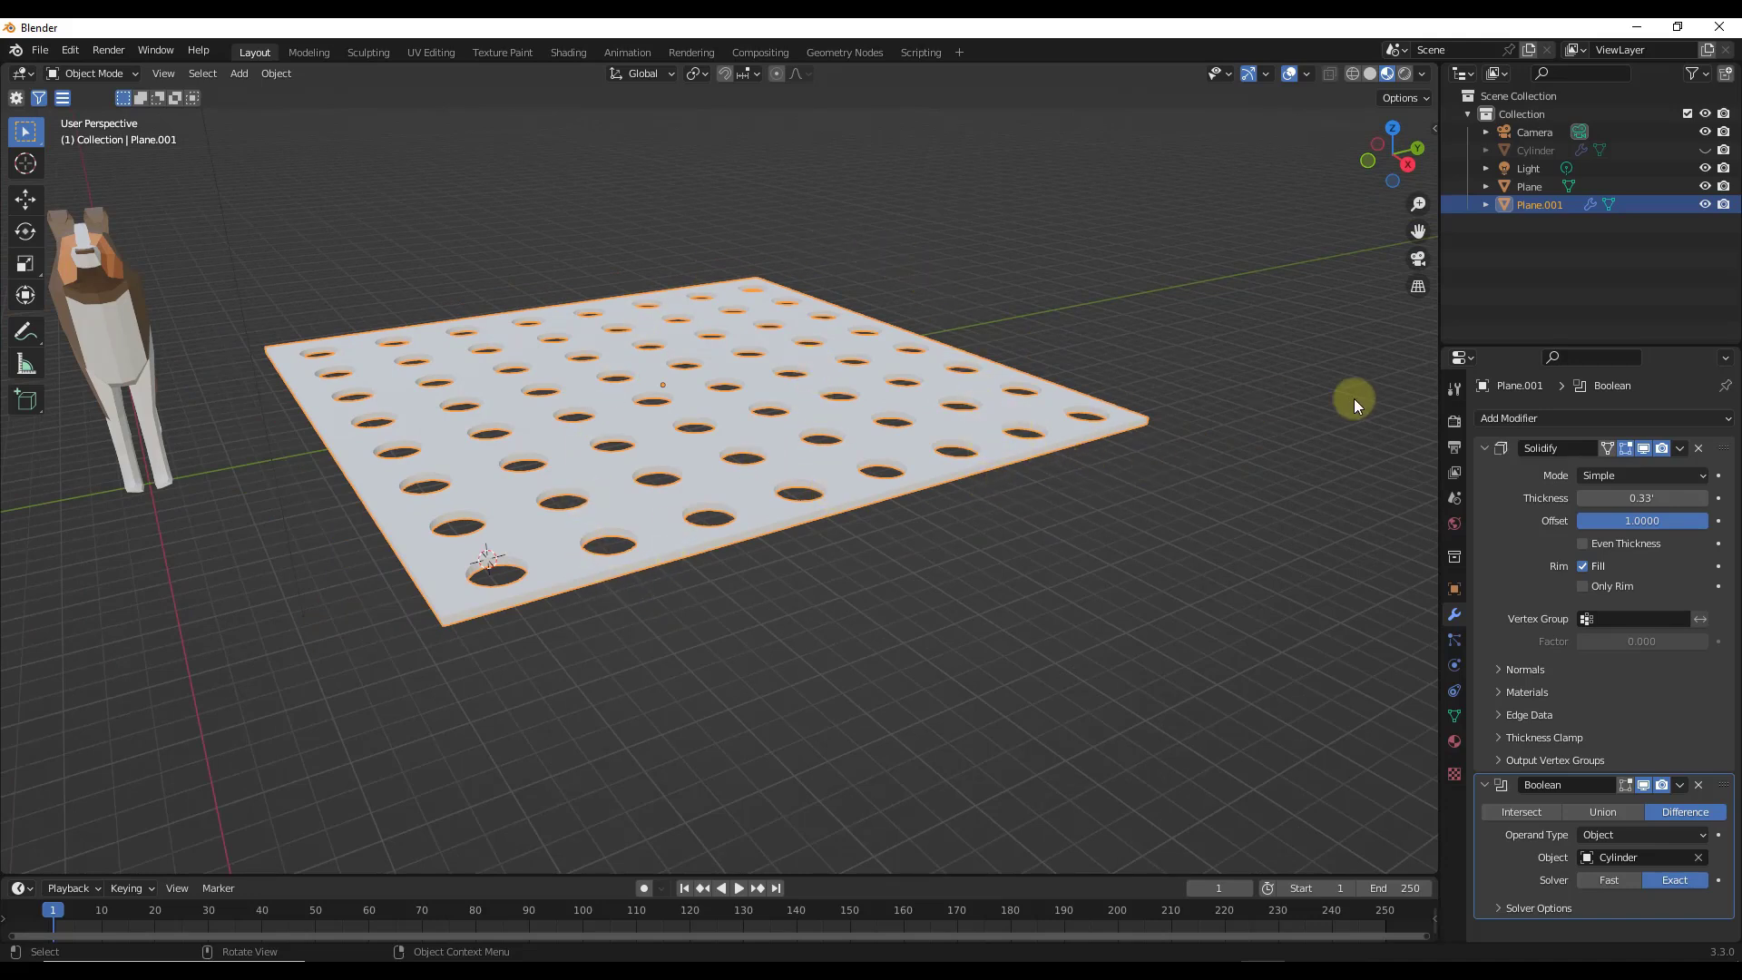
{"action": "left_click", "coordinate": [1521, 419]}
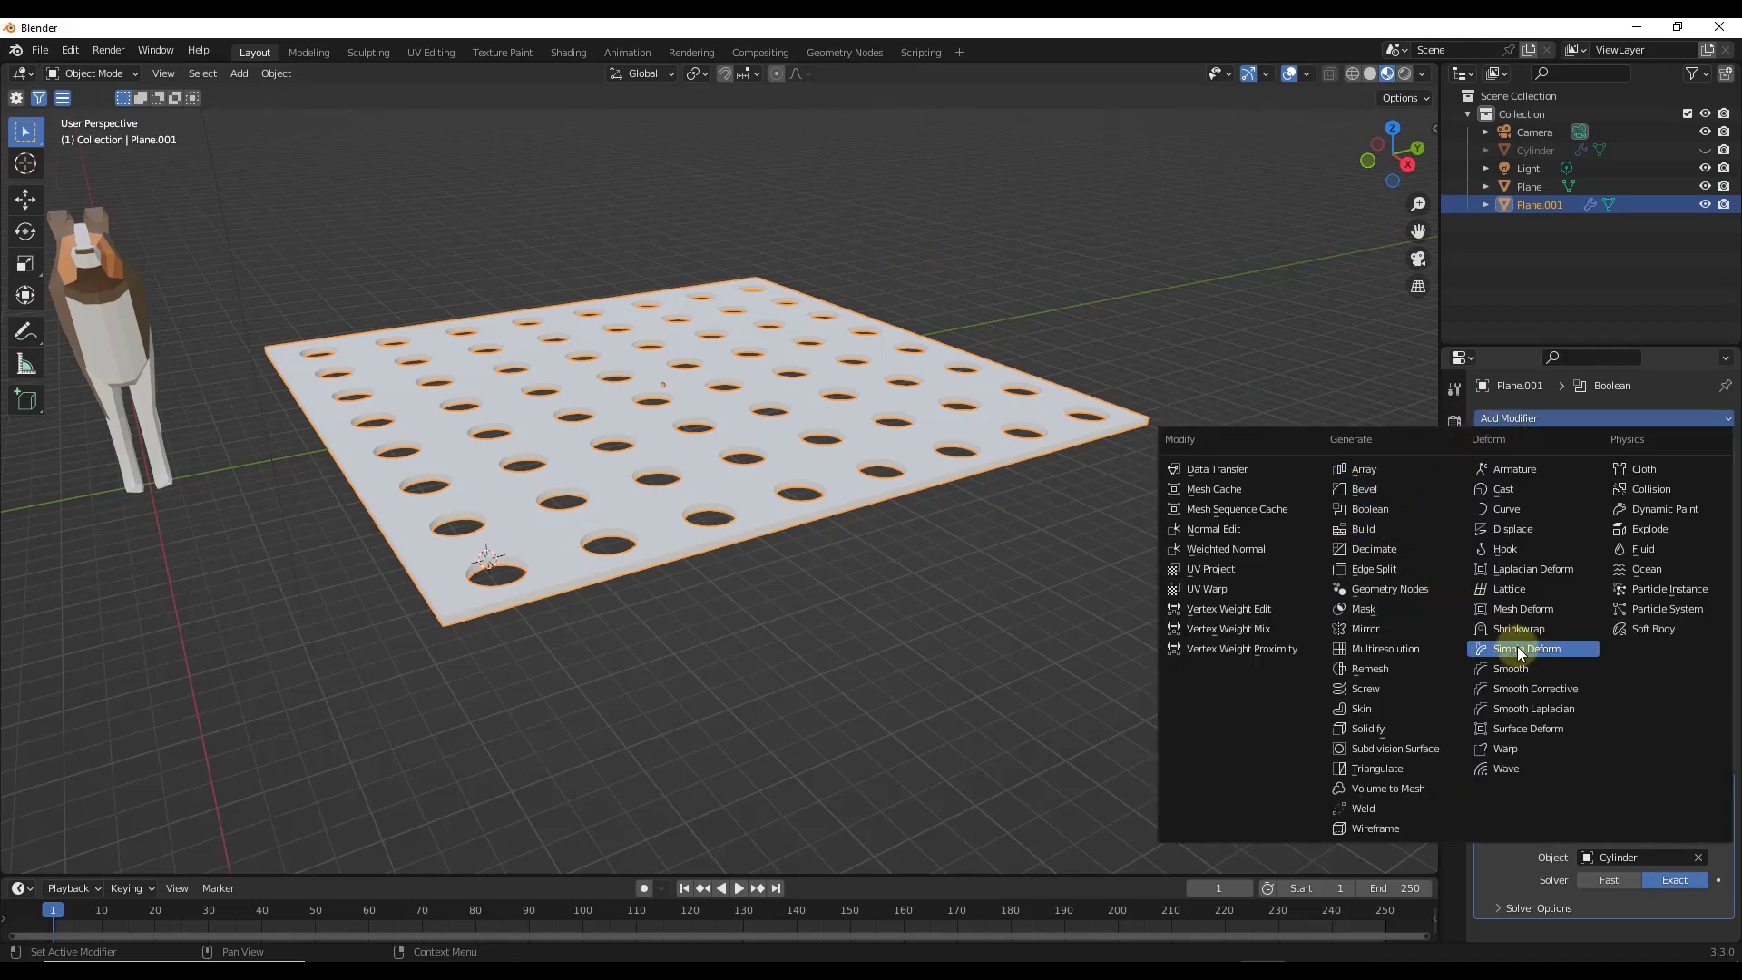
{"action": "key", "text": "Return"}
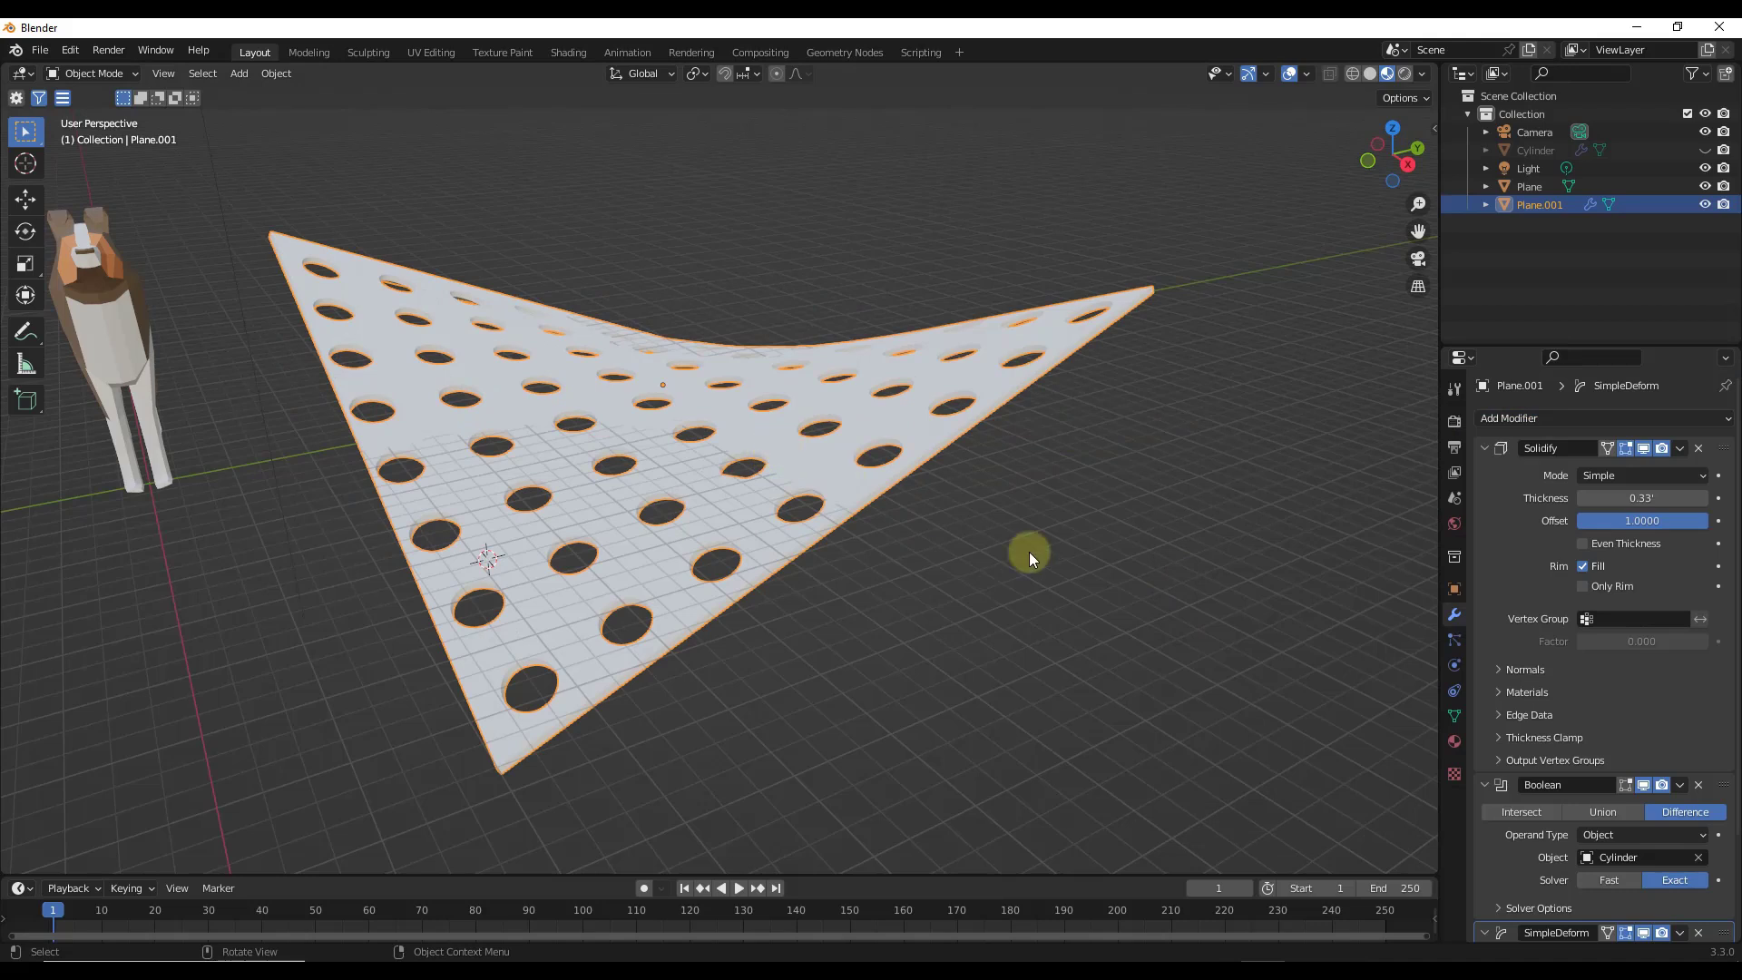
Step: Switch the slab's Simple Deform modifier to Bend and set its angle to 180°
{"action": "scroll", "coordinate": [1607, 619], "scroll_direction": "down", "scroll_amount": 4}
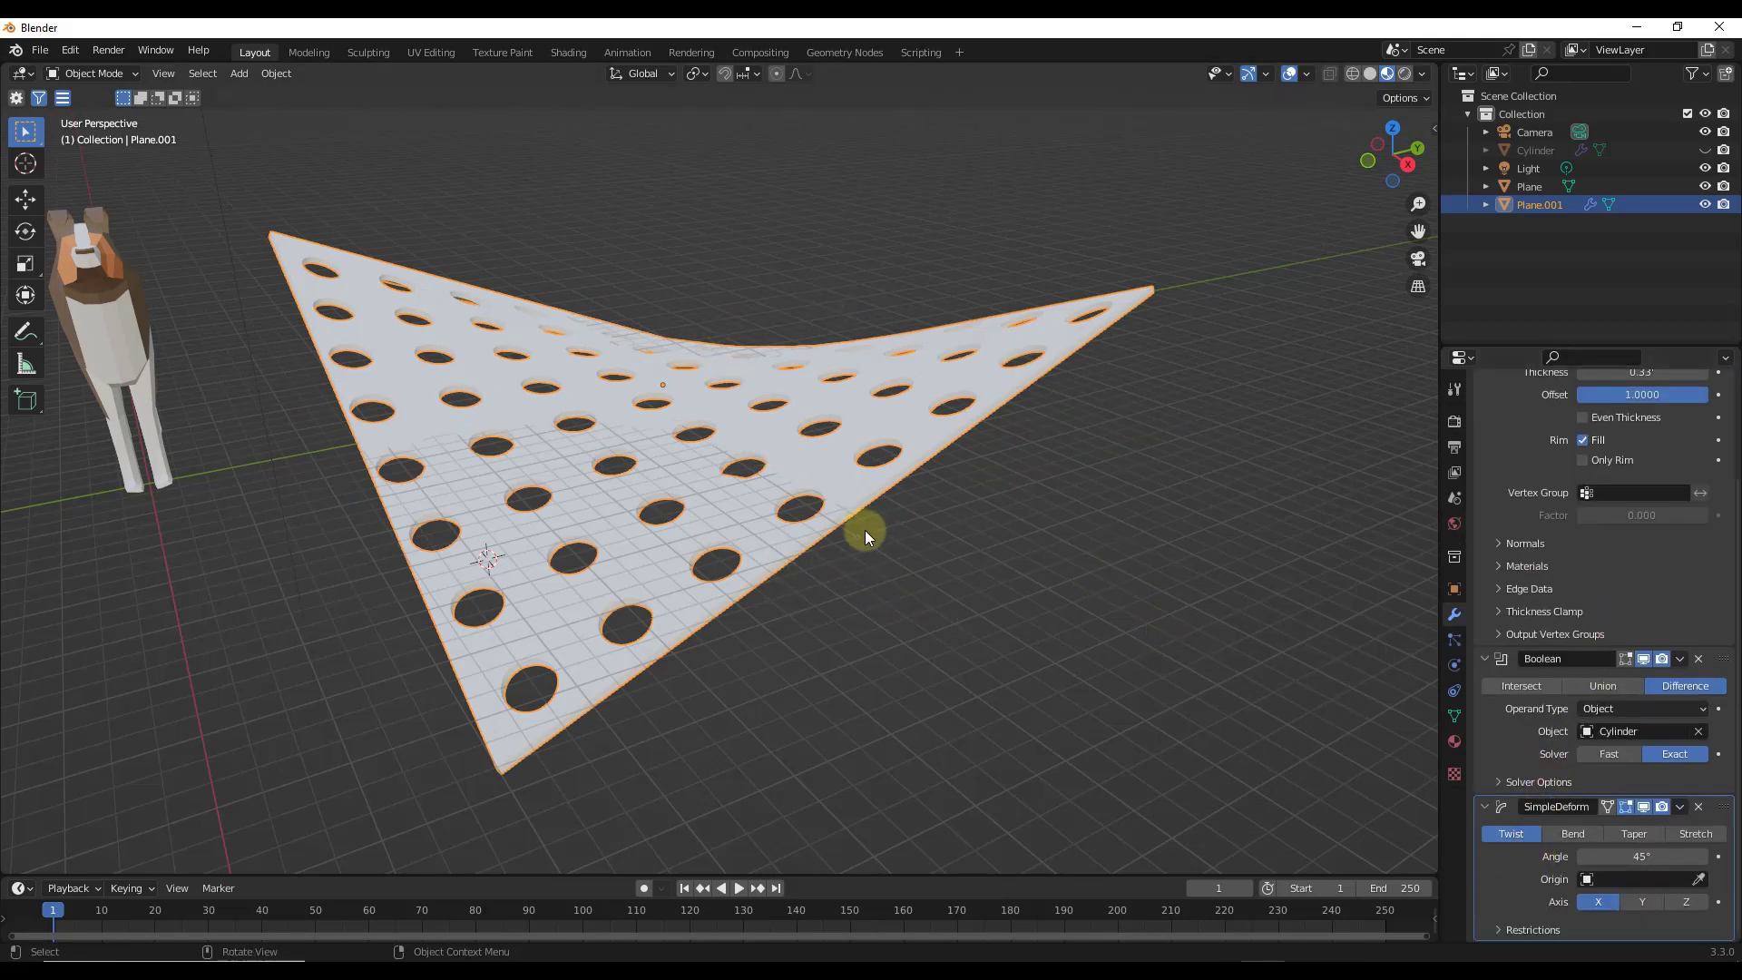
{"action": "left_click", "coordinate": [1566, 835]}
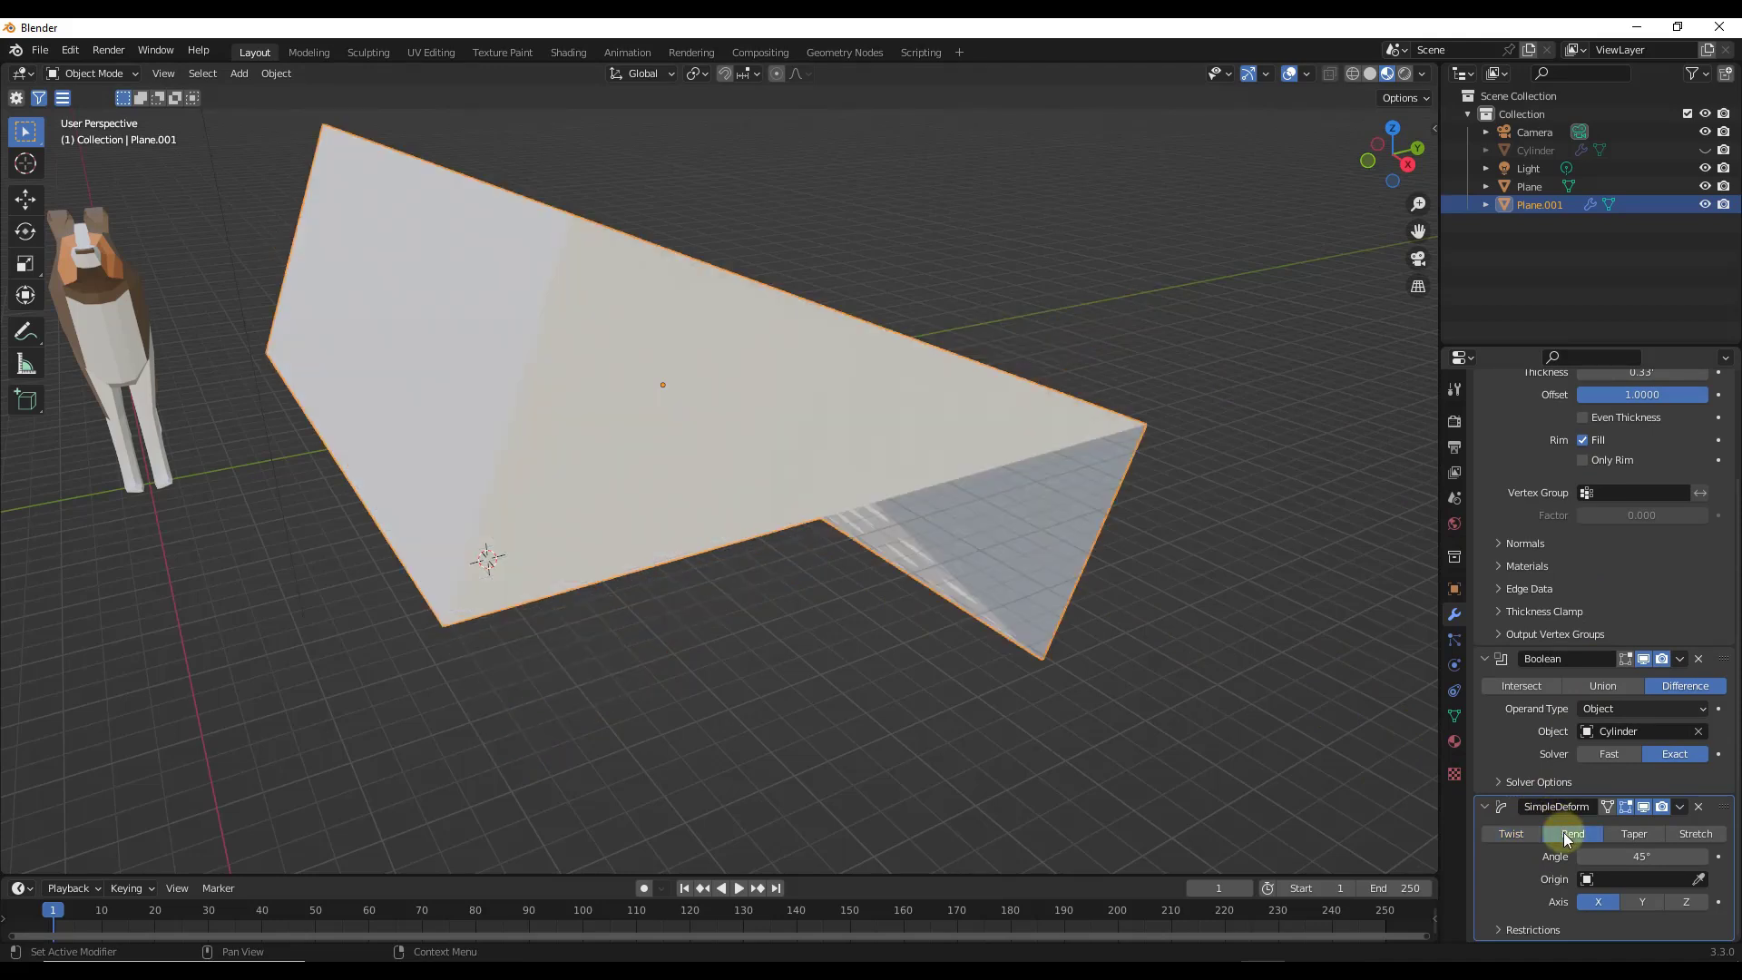
{"action": "left_click", "coordinate": [1624, 856]}
{"action": "type", "text": "180"}
{"action": "key", "text": "Return"}
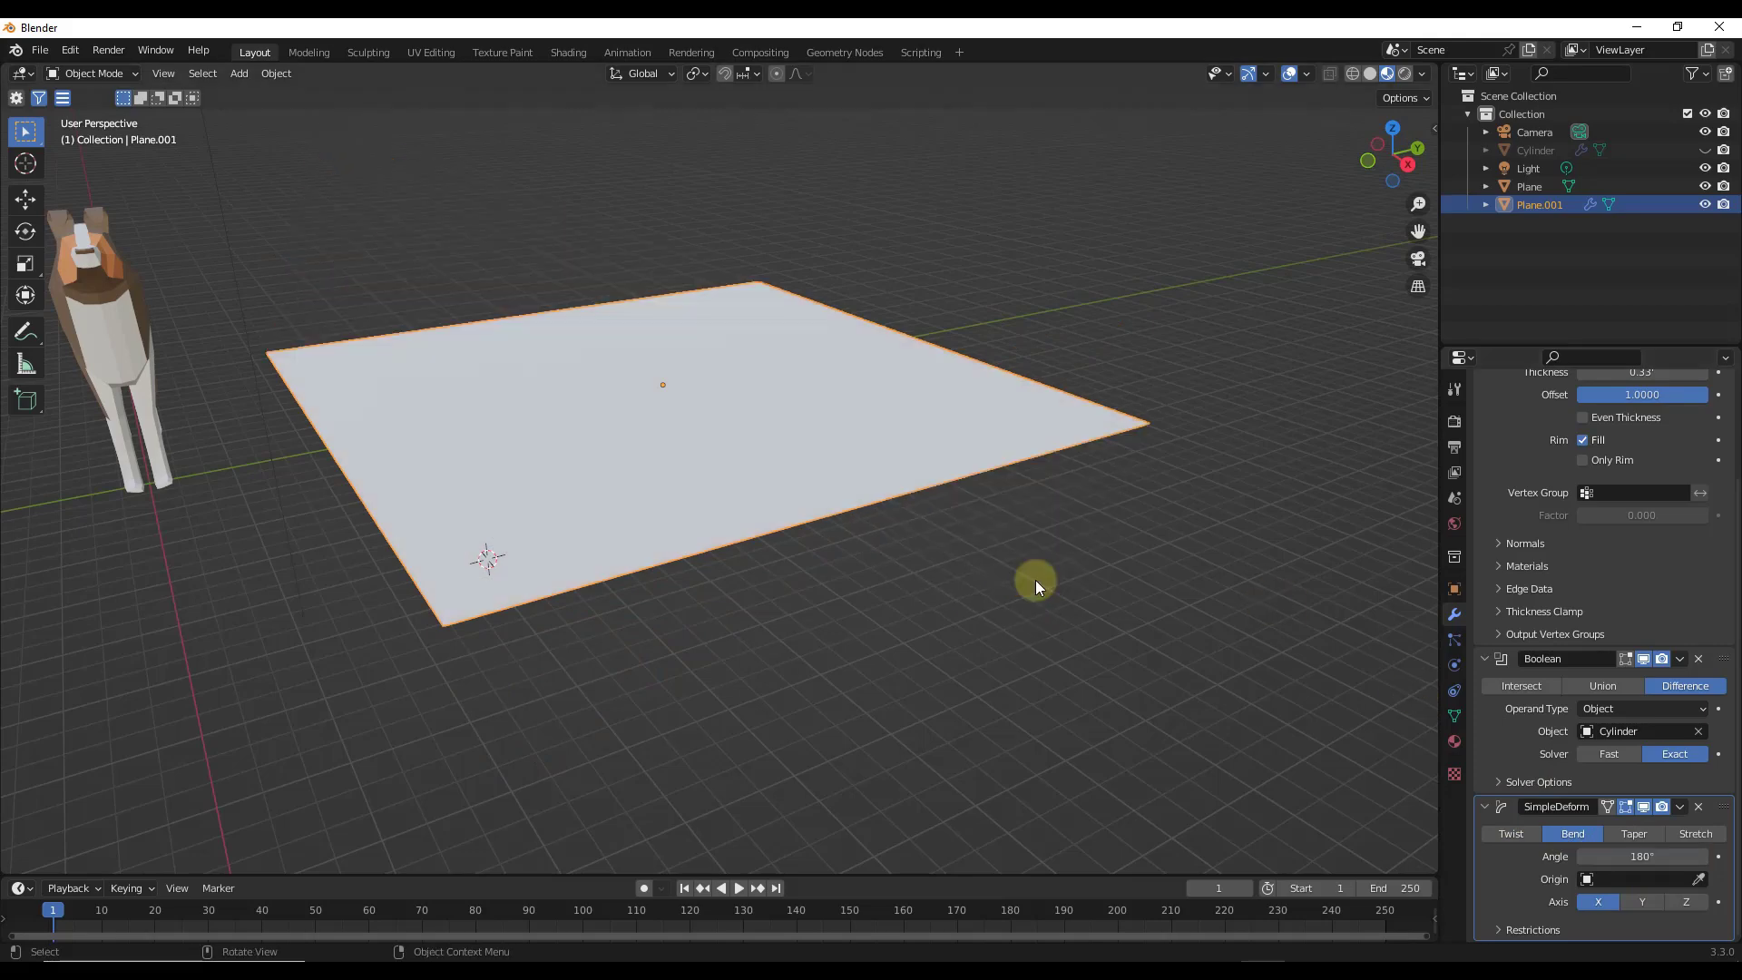
Step: Select the slab and snap the 3D cursor to its origin with Cursor to Active
{"action": "mouse_move", "coordinate": [569, 466]}
{"action": "middle_mouse_down"}
{"action": "mouse_move", "coordinate": [556, 420]}
{"action": "mouse_move", "coordinate": [571, 471]}
{"action": "middle_mouse_up"}
{"action": "scroll", "coordinate": [621, 349], "scroll_direction": "down", "scroll_amount": 4}
{"action": "scroll", "coordinate": [635, 372], "scroll_direction": "up", "scroll_amount": 4}
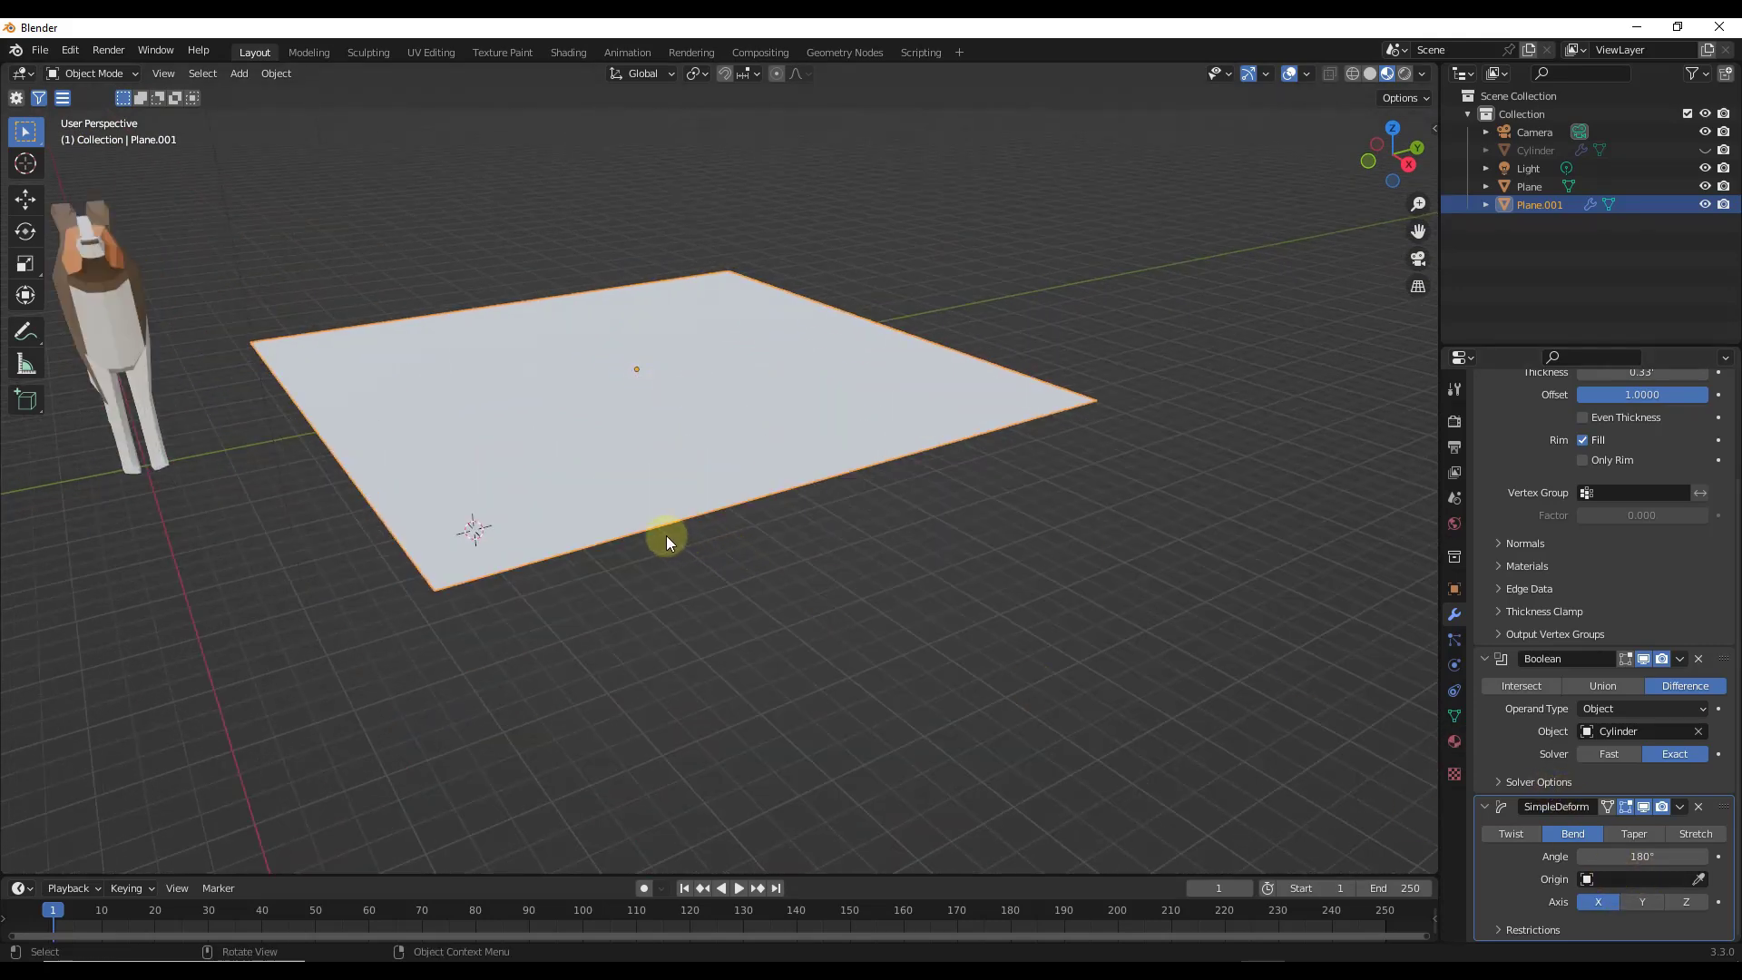
{"action": "left_click", "coordinate": [544, 594]}
{"action": "right_click", "coordinate": [495, 536], "text": "shift"}
{"action": "left_click", "coordinate": [658, 406]}
{"action": "left_click", "coordinate": [278, 74]}
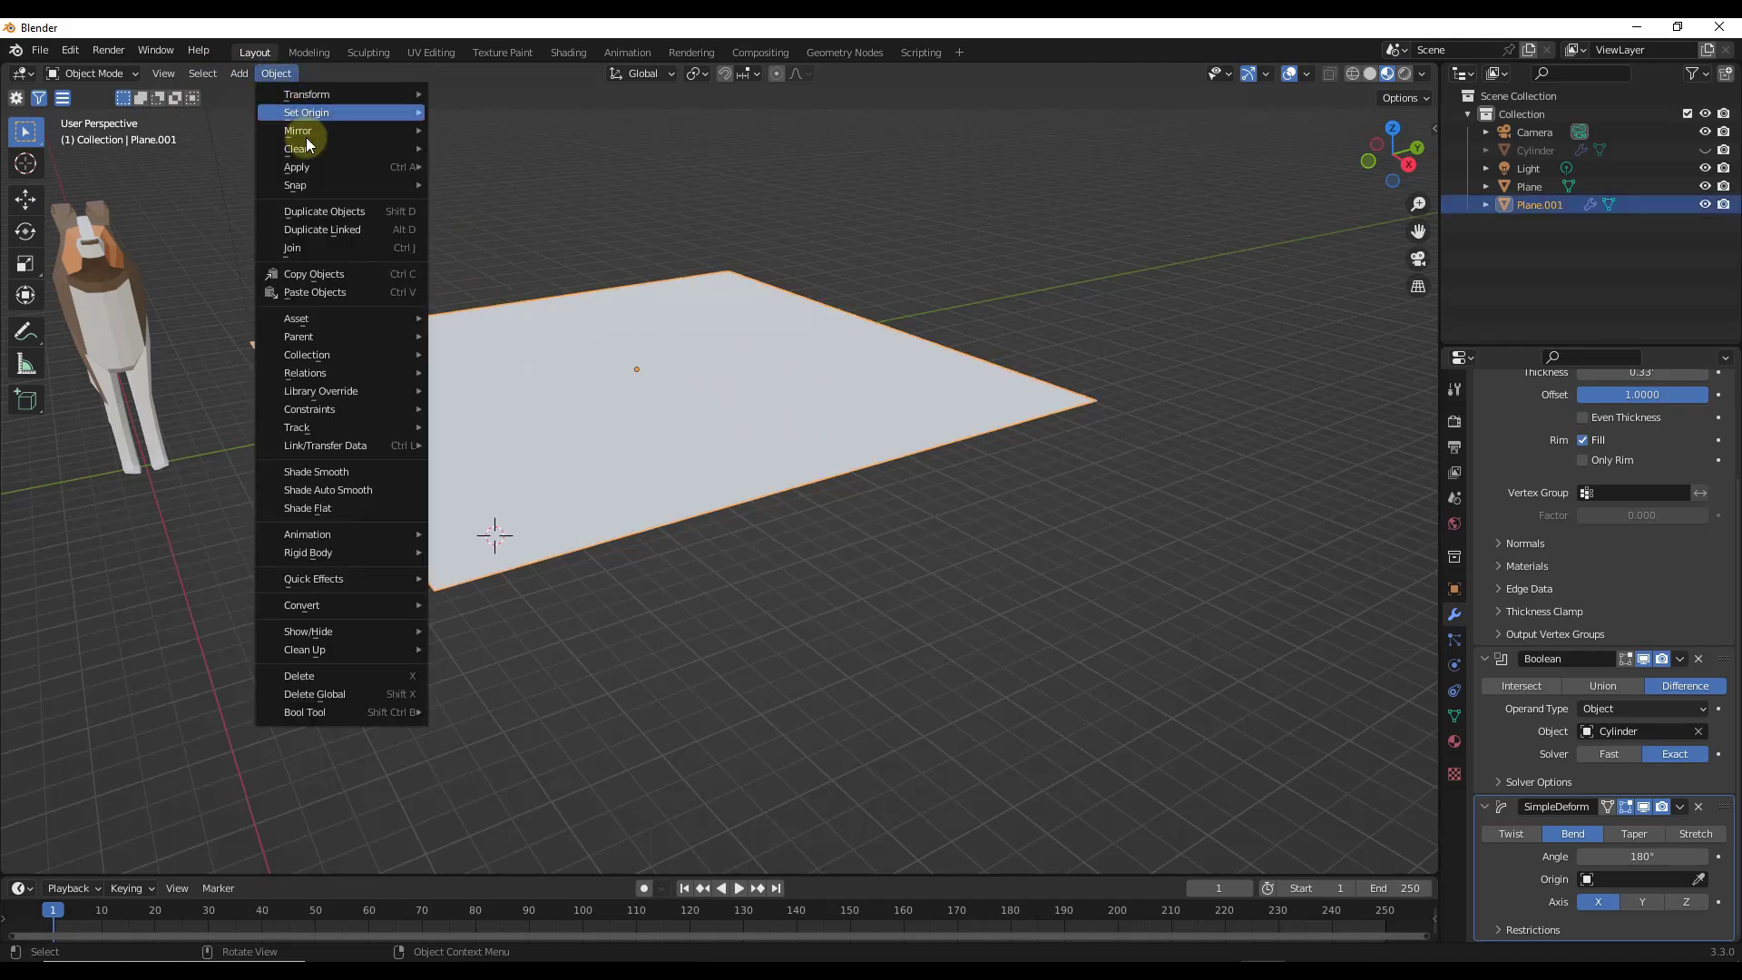
{"action": "mouse_move", "coordinate": [348, 184]}
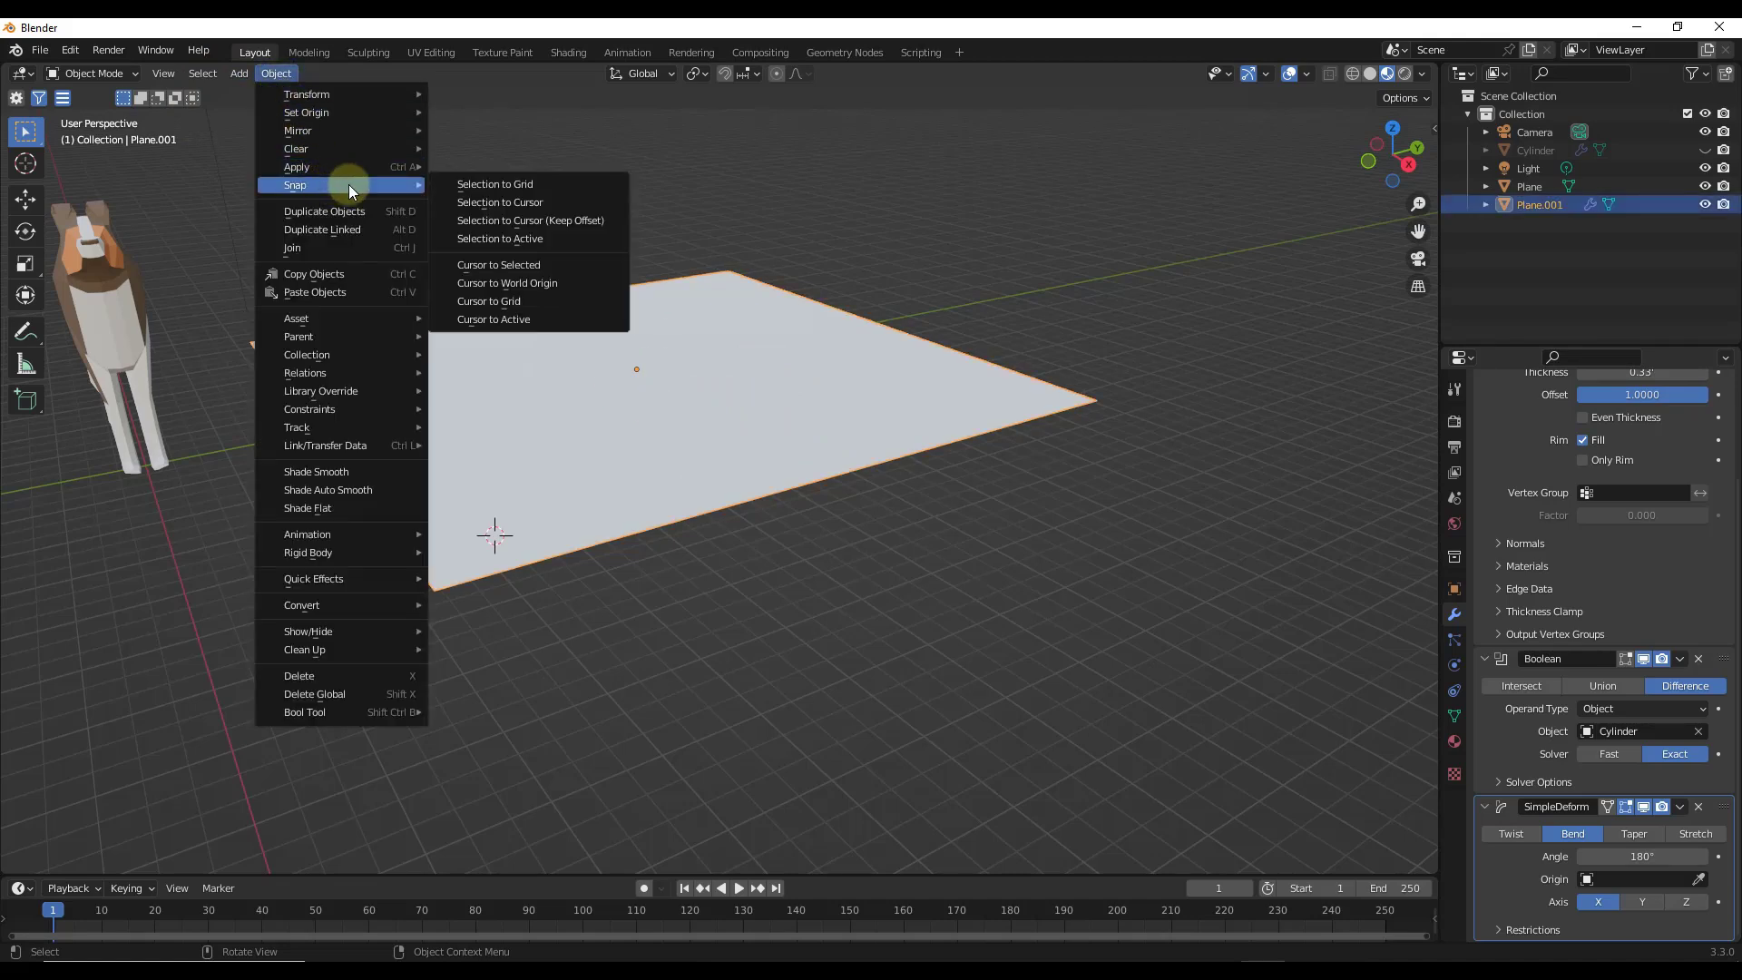
{"action": "left_click", "coordinate": [534, 319]}
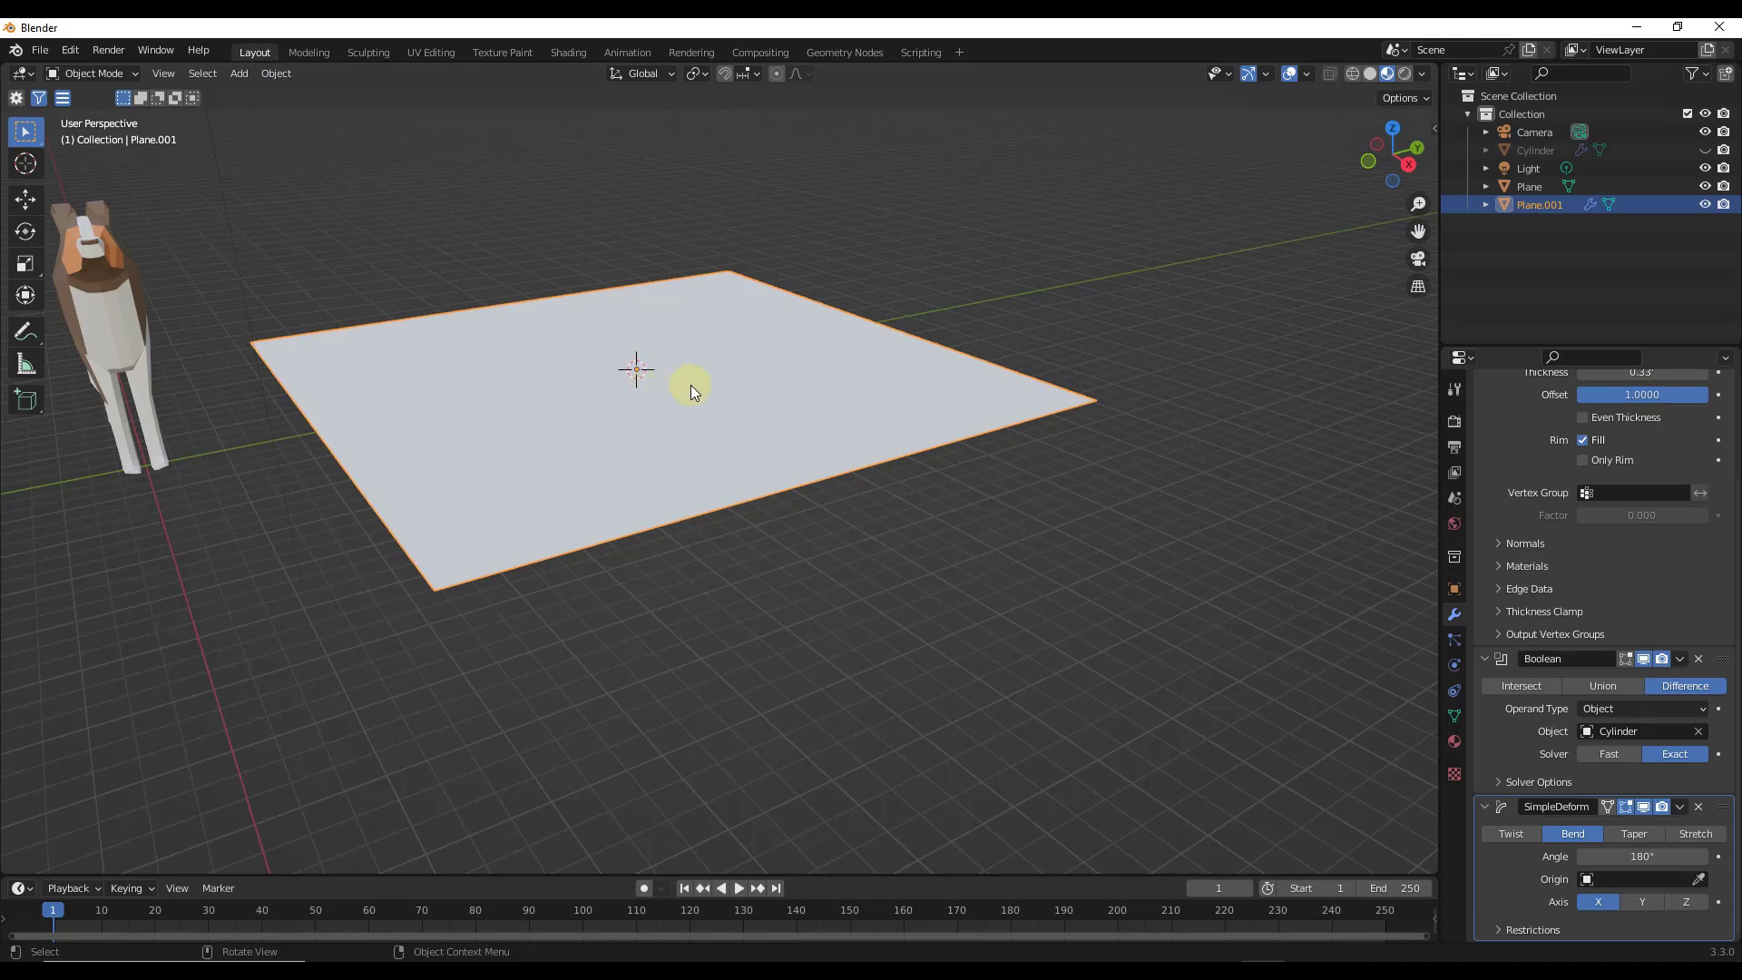
Step: Add a Plain Axes empty at the 3D cursor in the middle of the slab
{"action": "key", "text": "shift+a"}
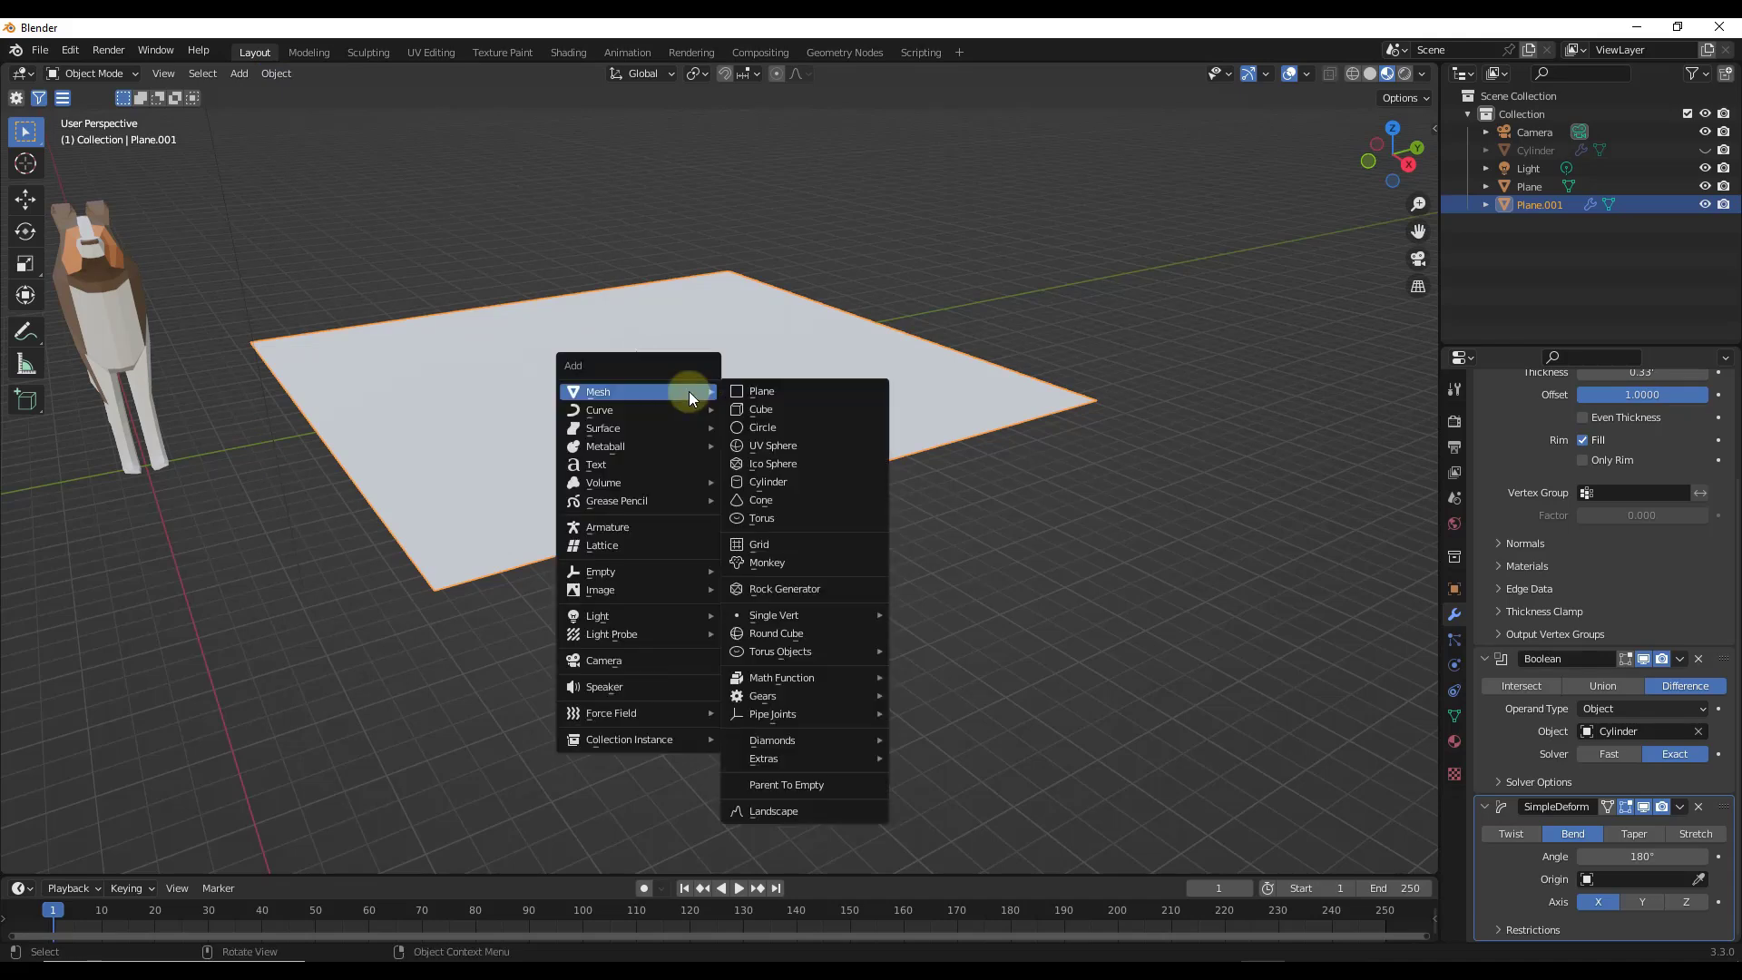
{"action": "mouse_move", "coordinate": [655, 571]}
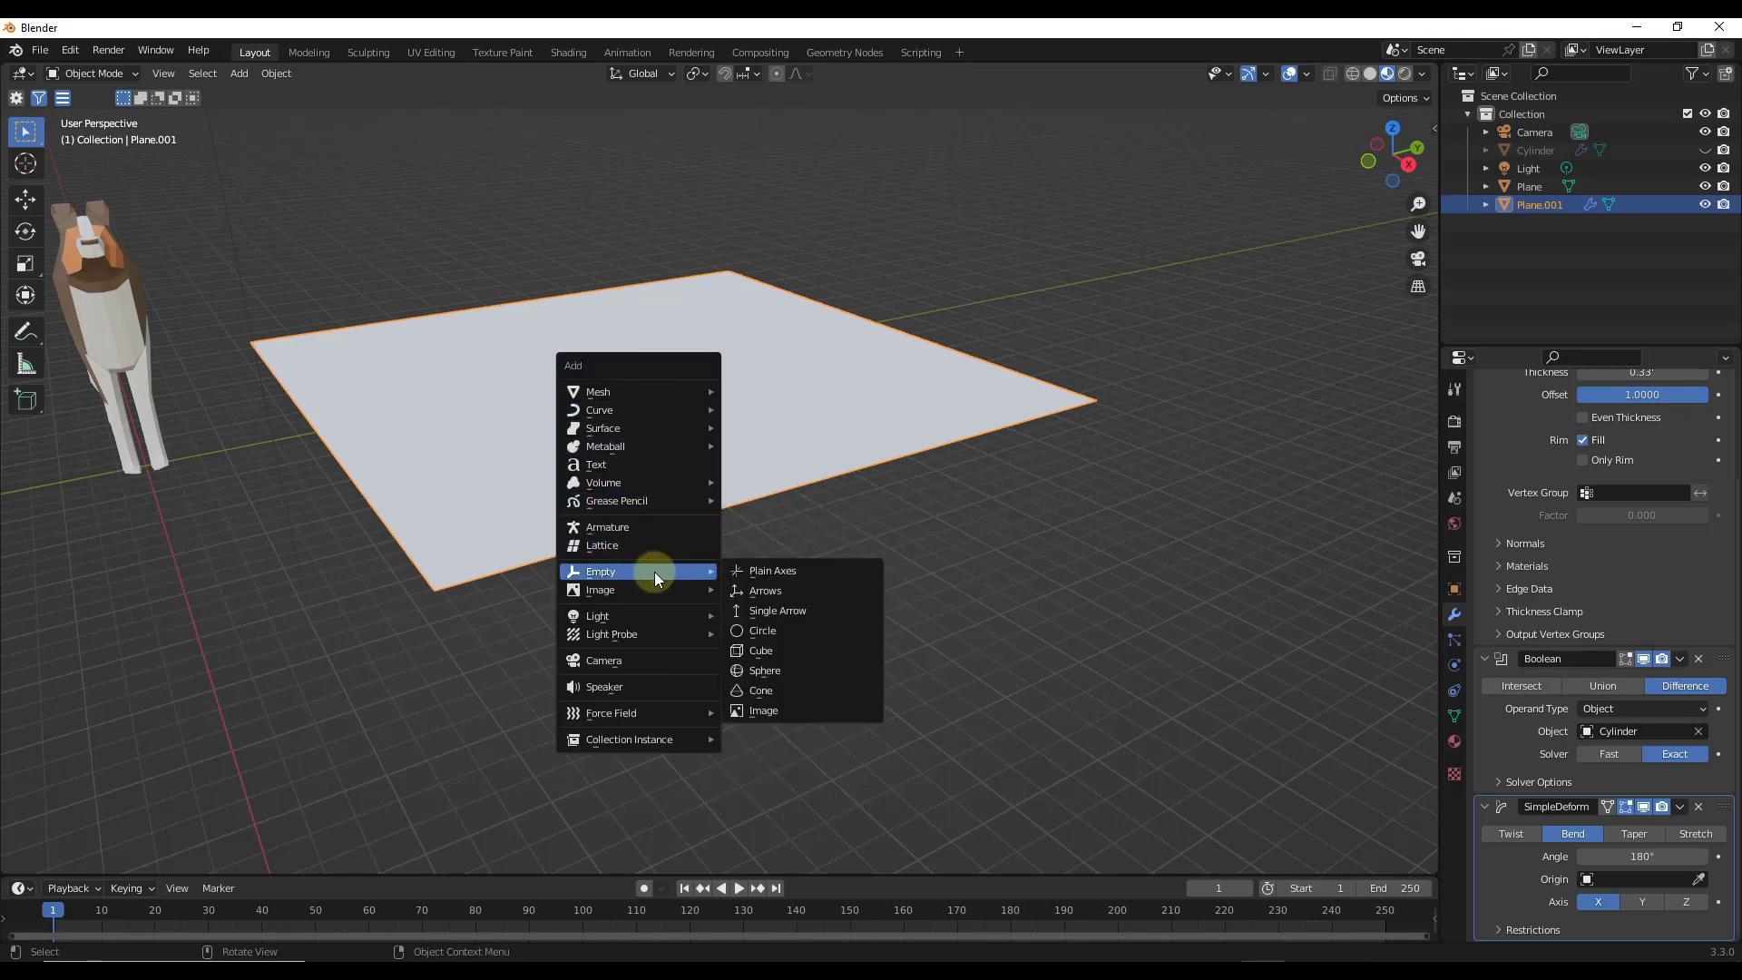
{"action": "left_click", "coordinate": [800, 572]}
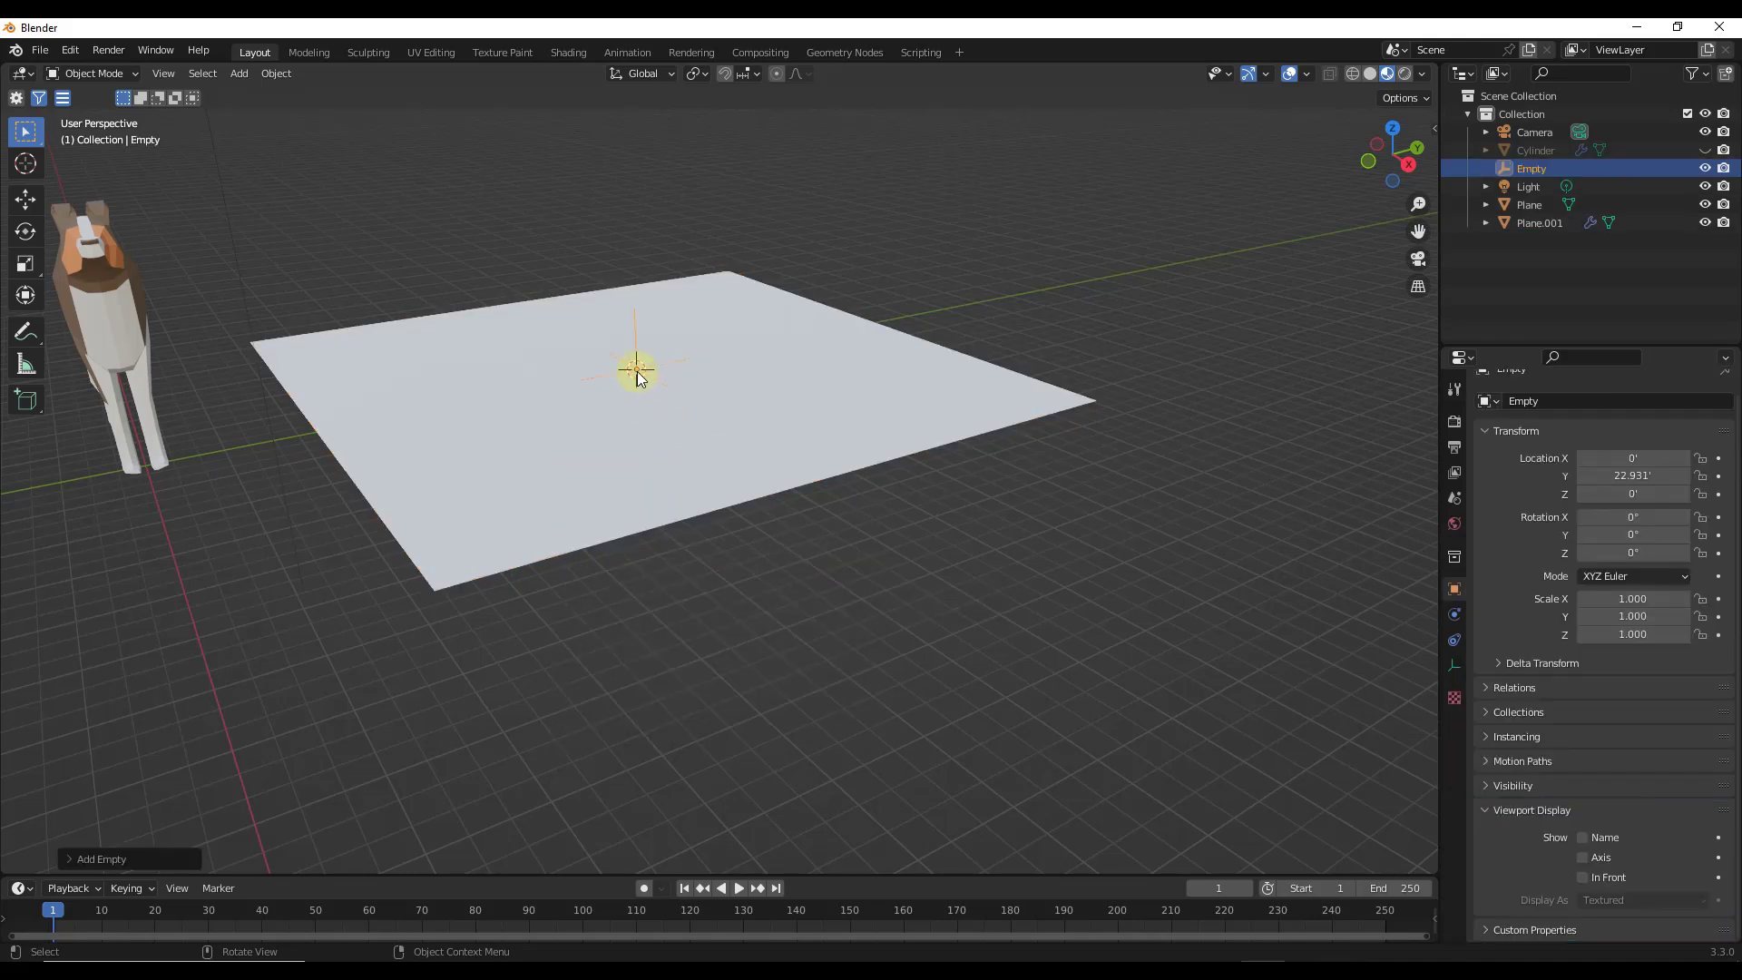
Step: Select the slab and assign the new empty as the Origin of its Simple Deform modifier
{"action": "left_click", "coordinate": [689, 444]}
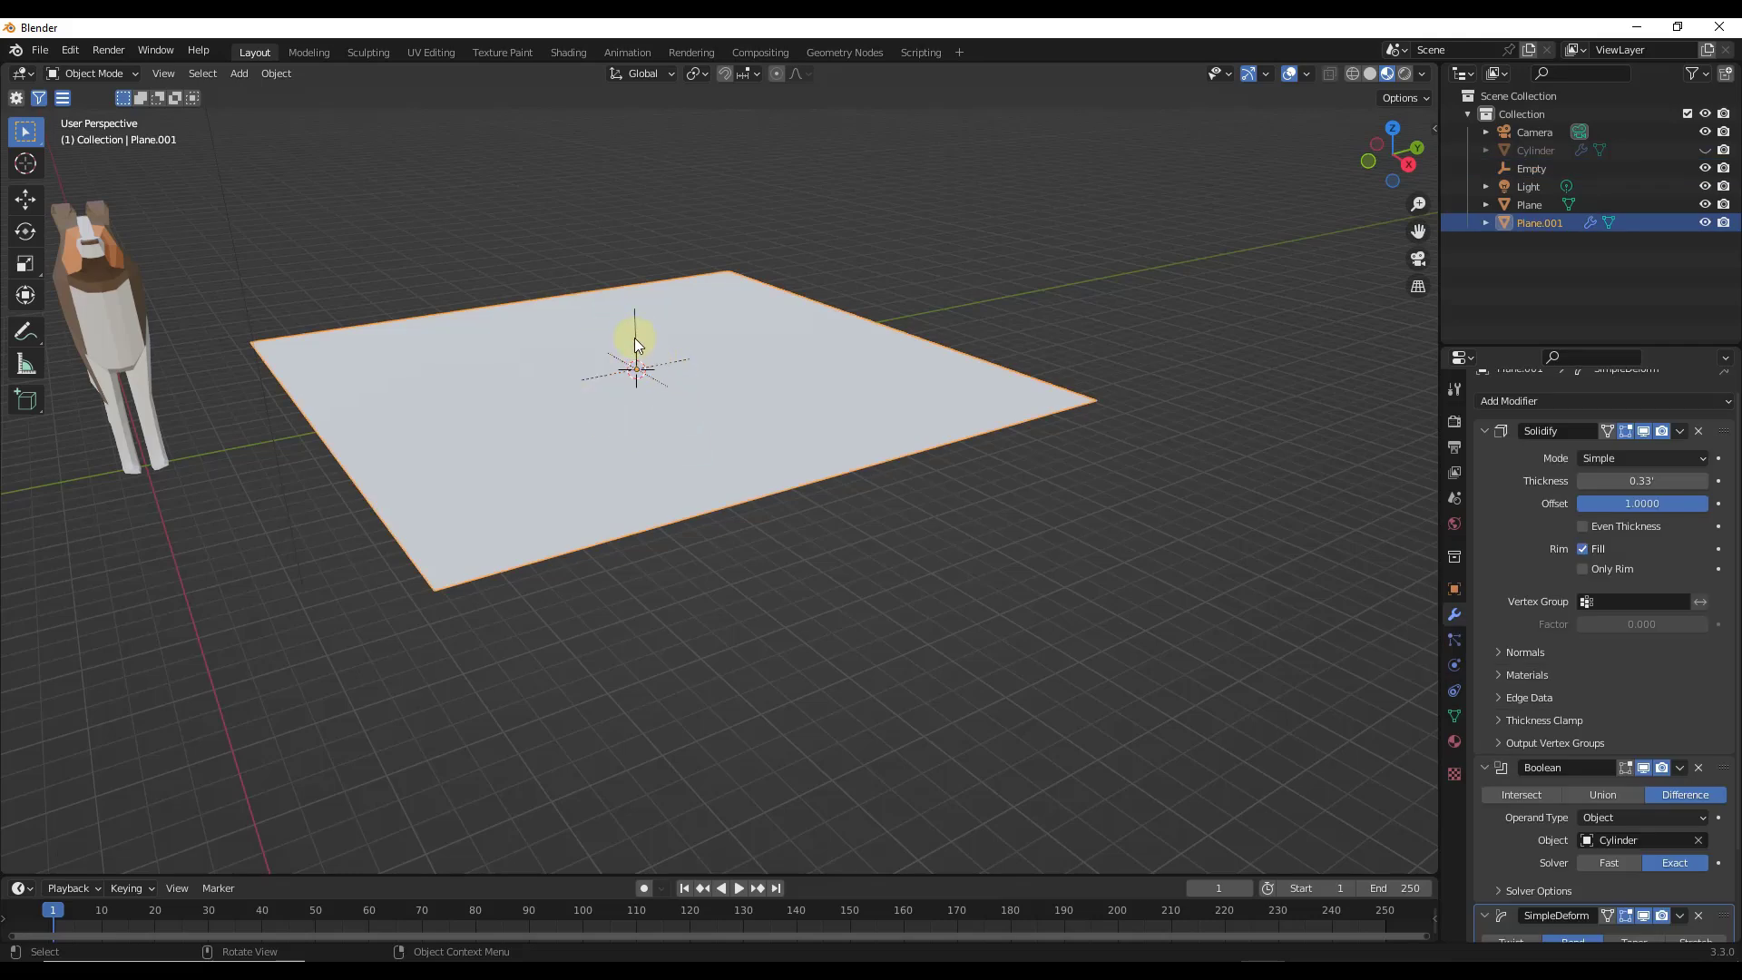
{"action": "mouse_move", "coordinate": [669, 362]}
{"action": "middle_mouse_down"}
{"action": "mouse_move", "coordinate": [657, 391]}
{"action": "mouse_move", "coordinate": [634, 359]}
{"action": "middle_mouse_up"}
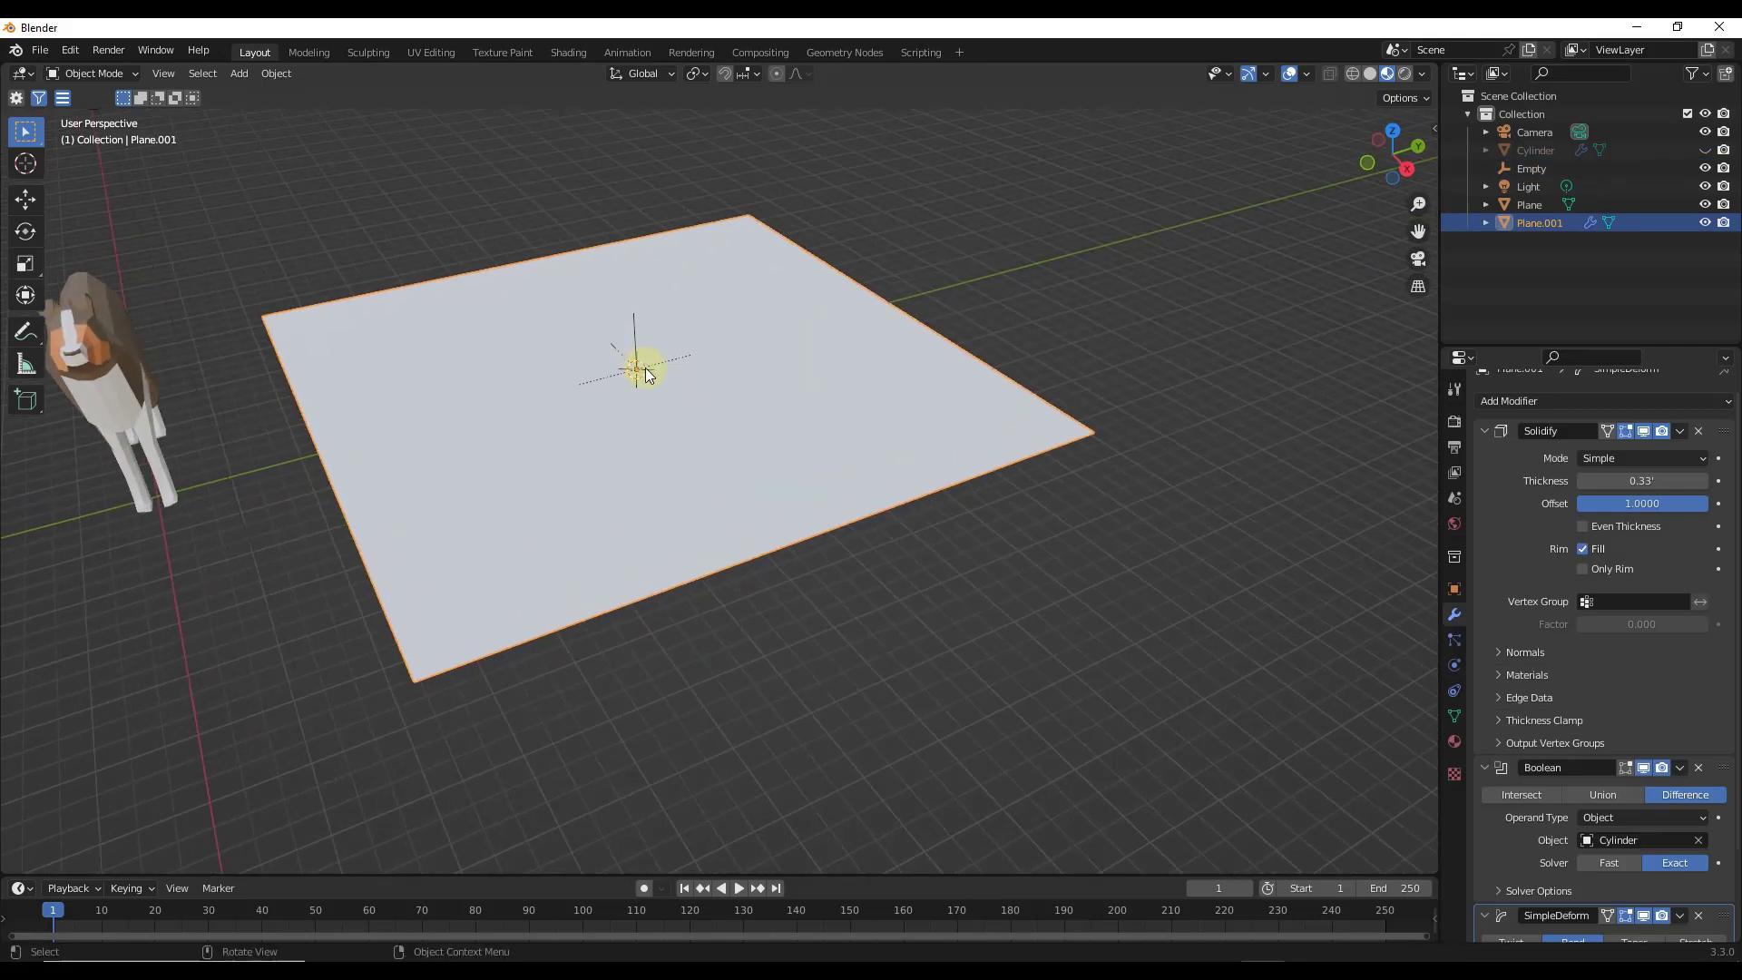
{"action": "scroll", "coordinate": [1595, 711], "scroll_direction": "down", "scroll_amount": 3}
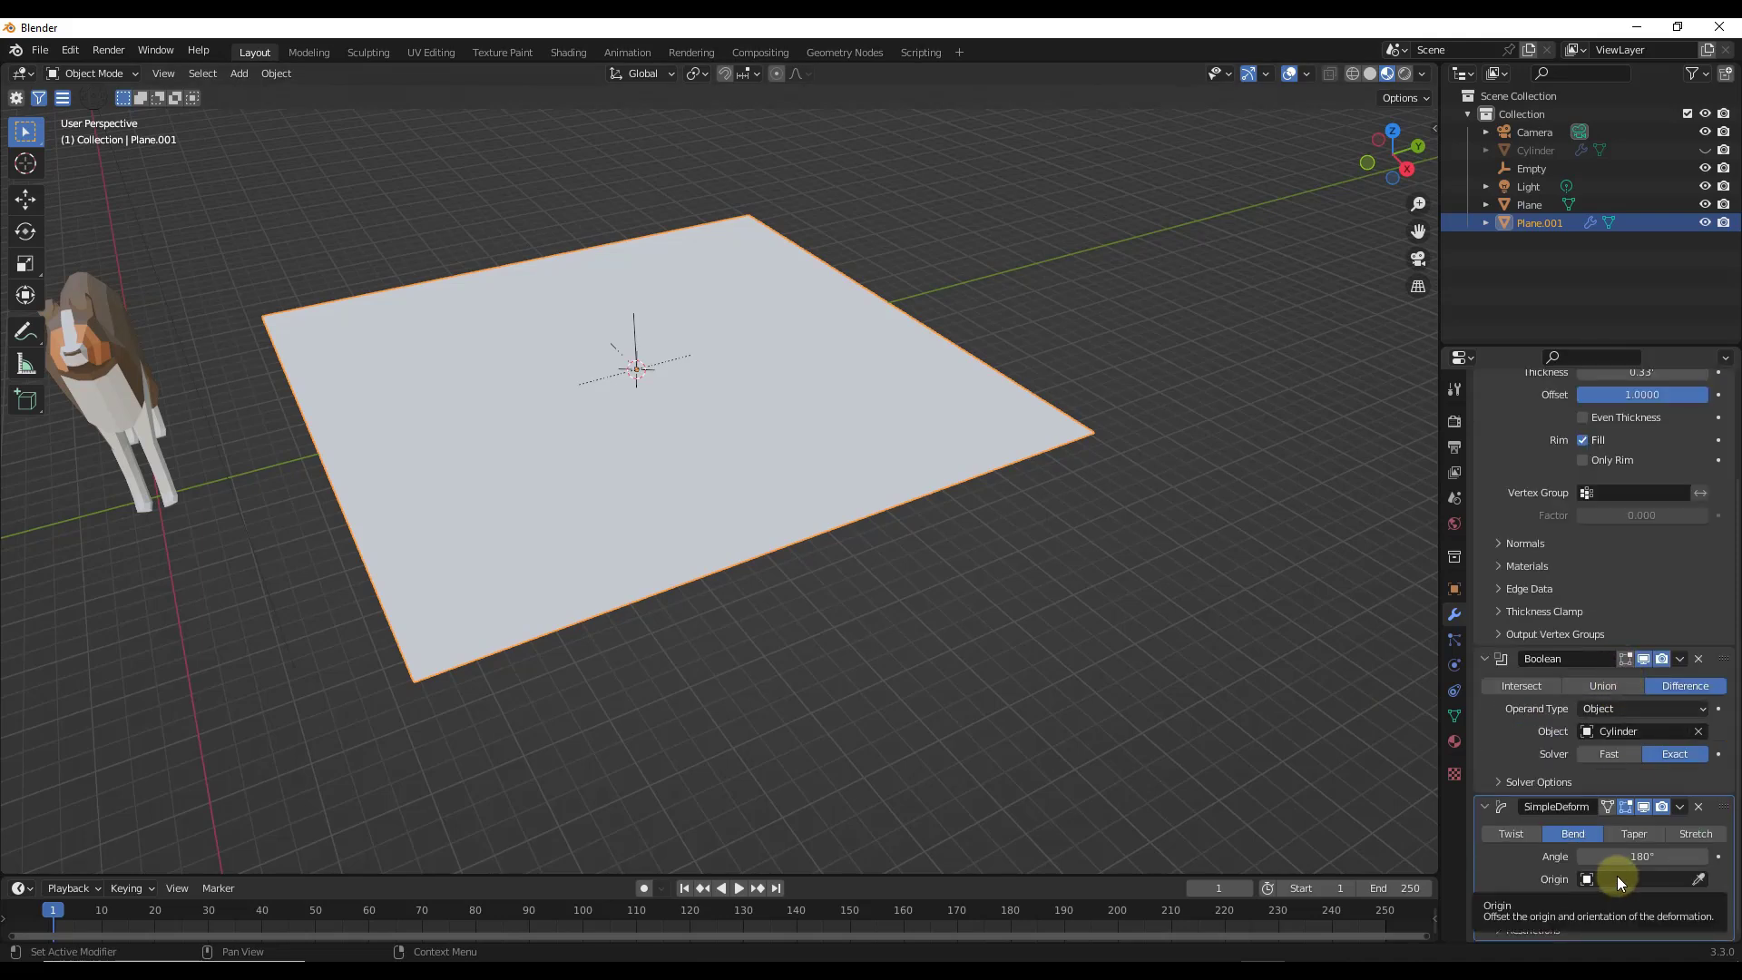
{"action": "left_click", "coordinate": [1709, 881]}
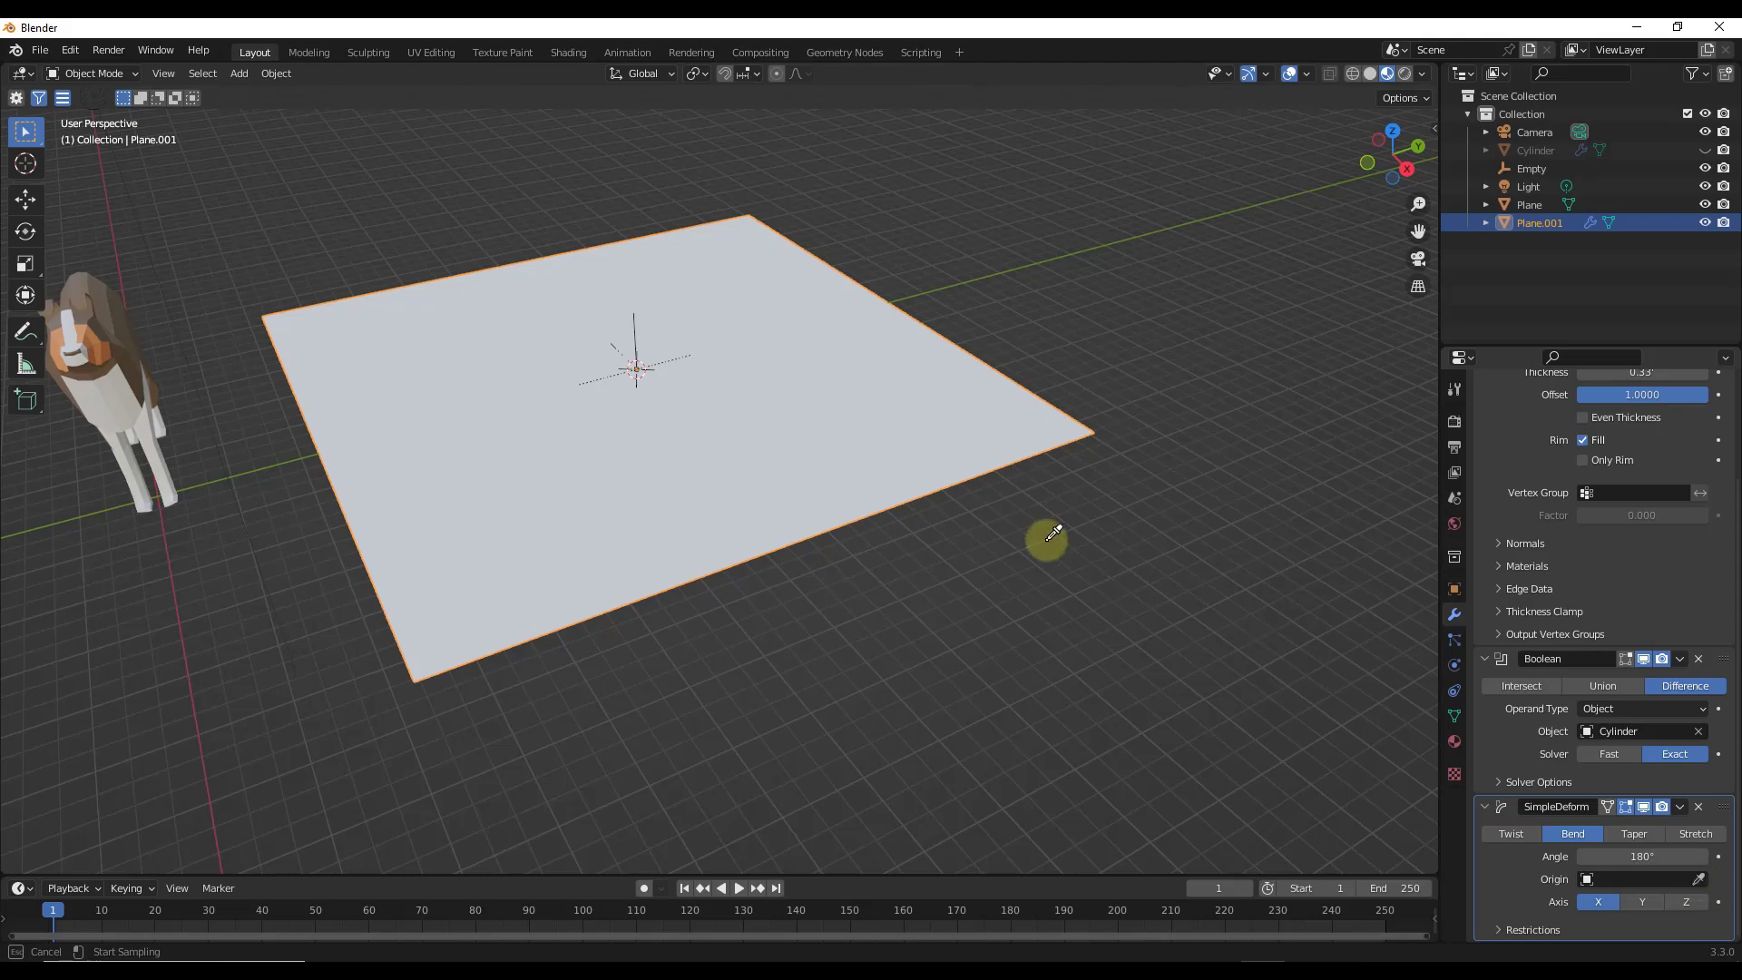
{"action": "left_click", "coordinate": [641, 329]}
{"action": "middle_click_drag", "start_coordinate": [646, 357], "coordinate": [639, 339]}
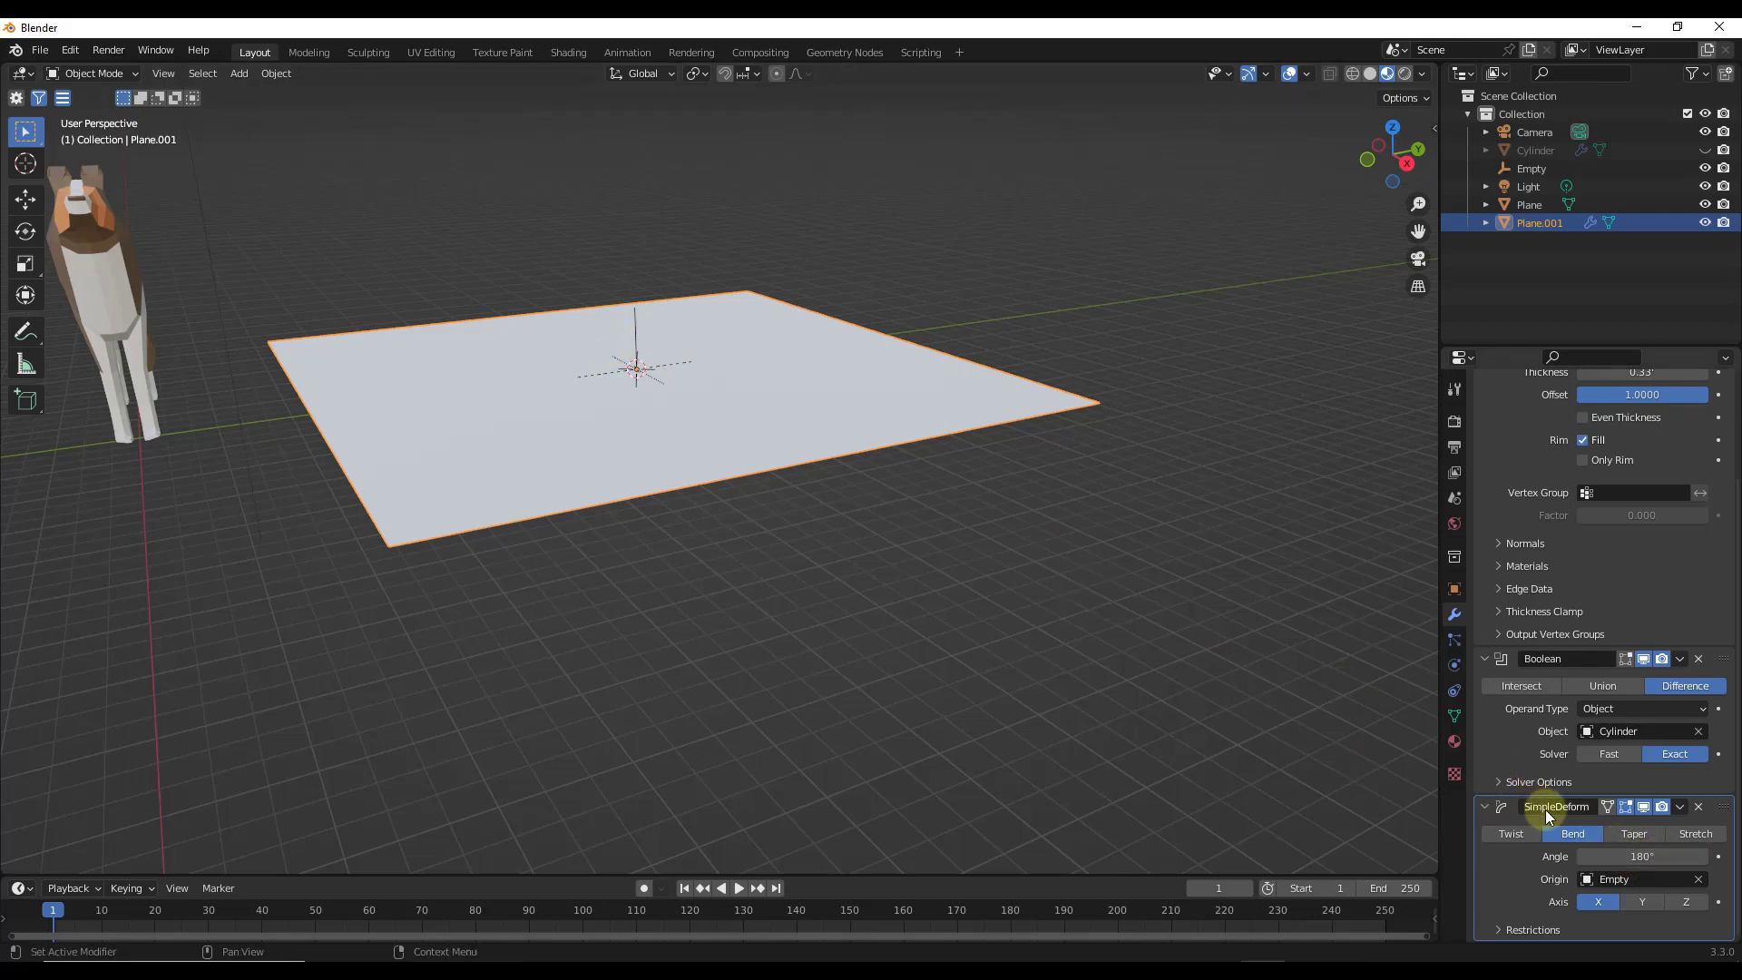
Step: Set the Simple Deform bend angle to 45° and view the bent slab from the side
{"action": "left_click", "coordinate": [1667, 856]}
{"action": "type", "text": "45"}
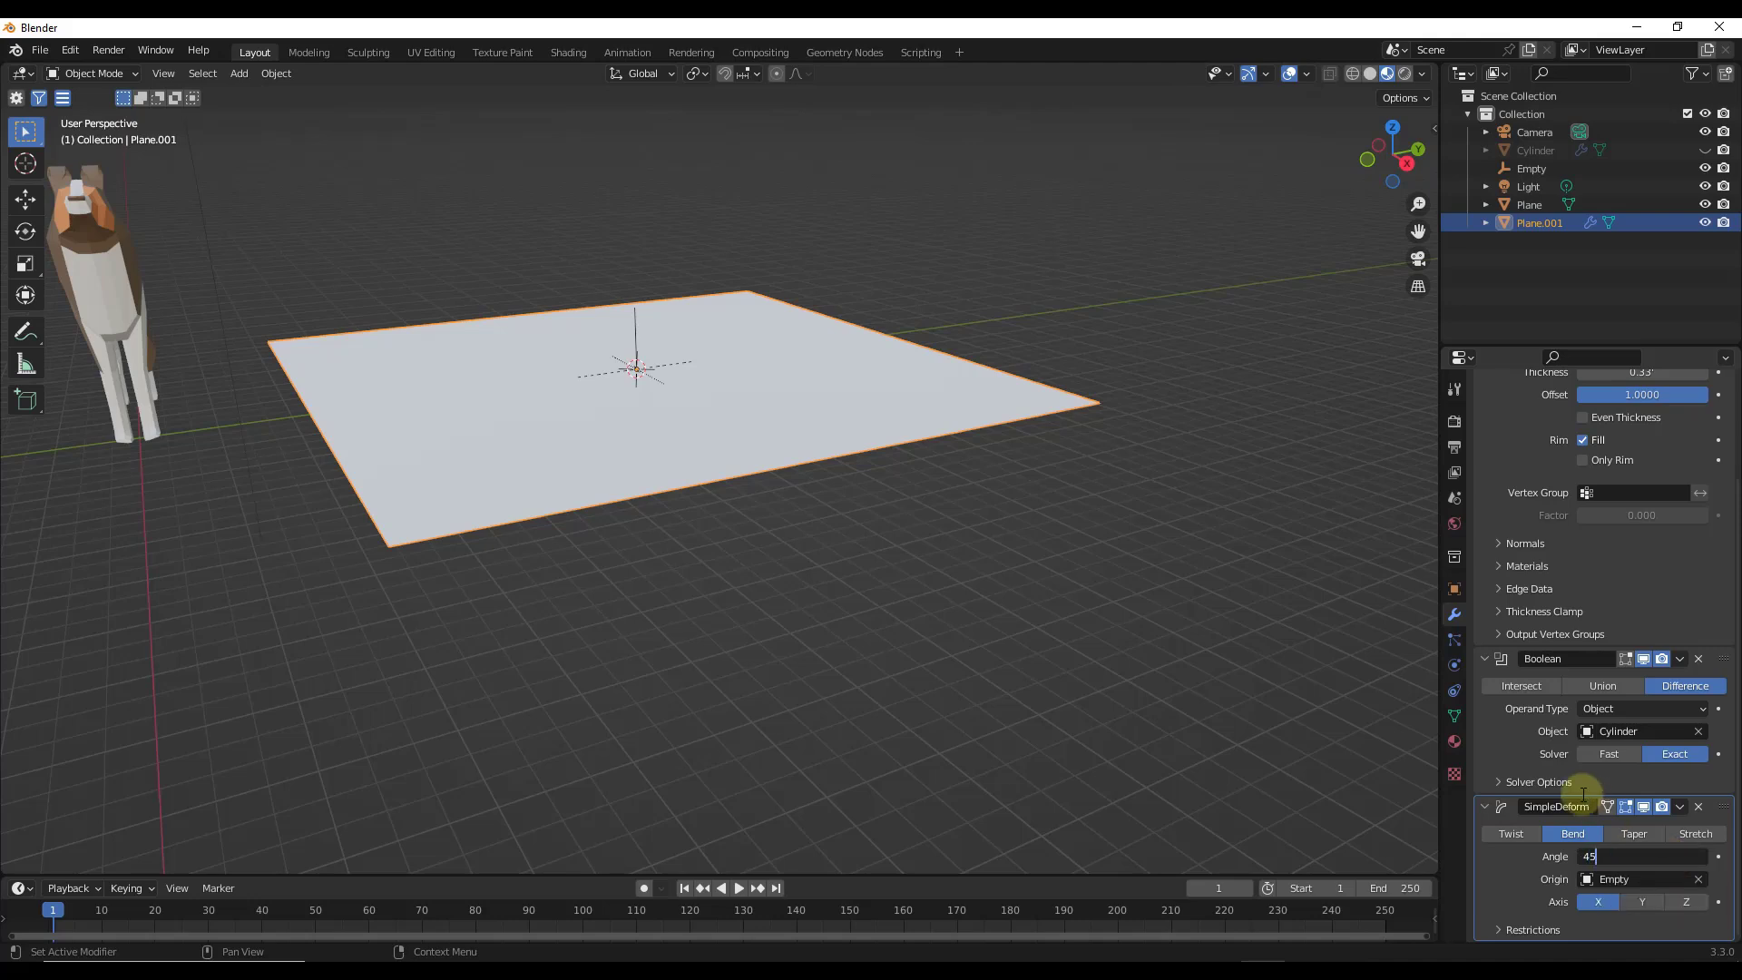
{"action": "key", "text": "Return"}
{"action": "middle_click_drag", "start_coordinate": [894, 569], "coordinate": [786, 459]}
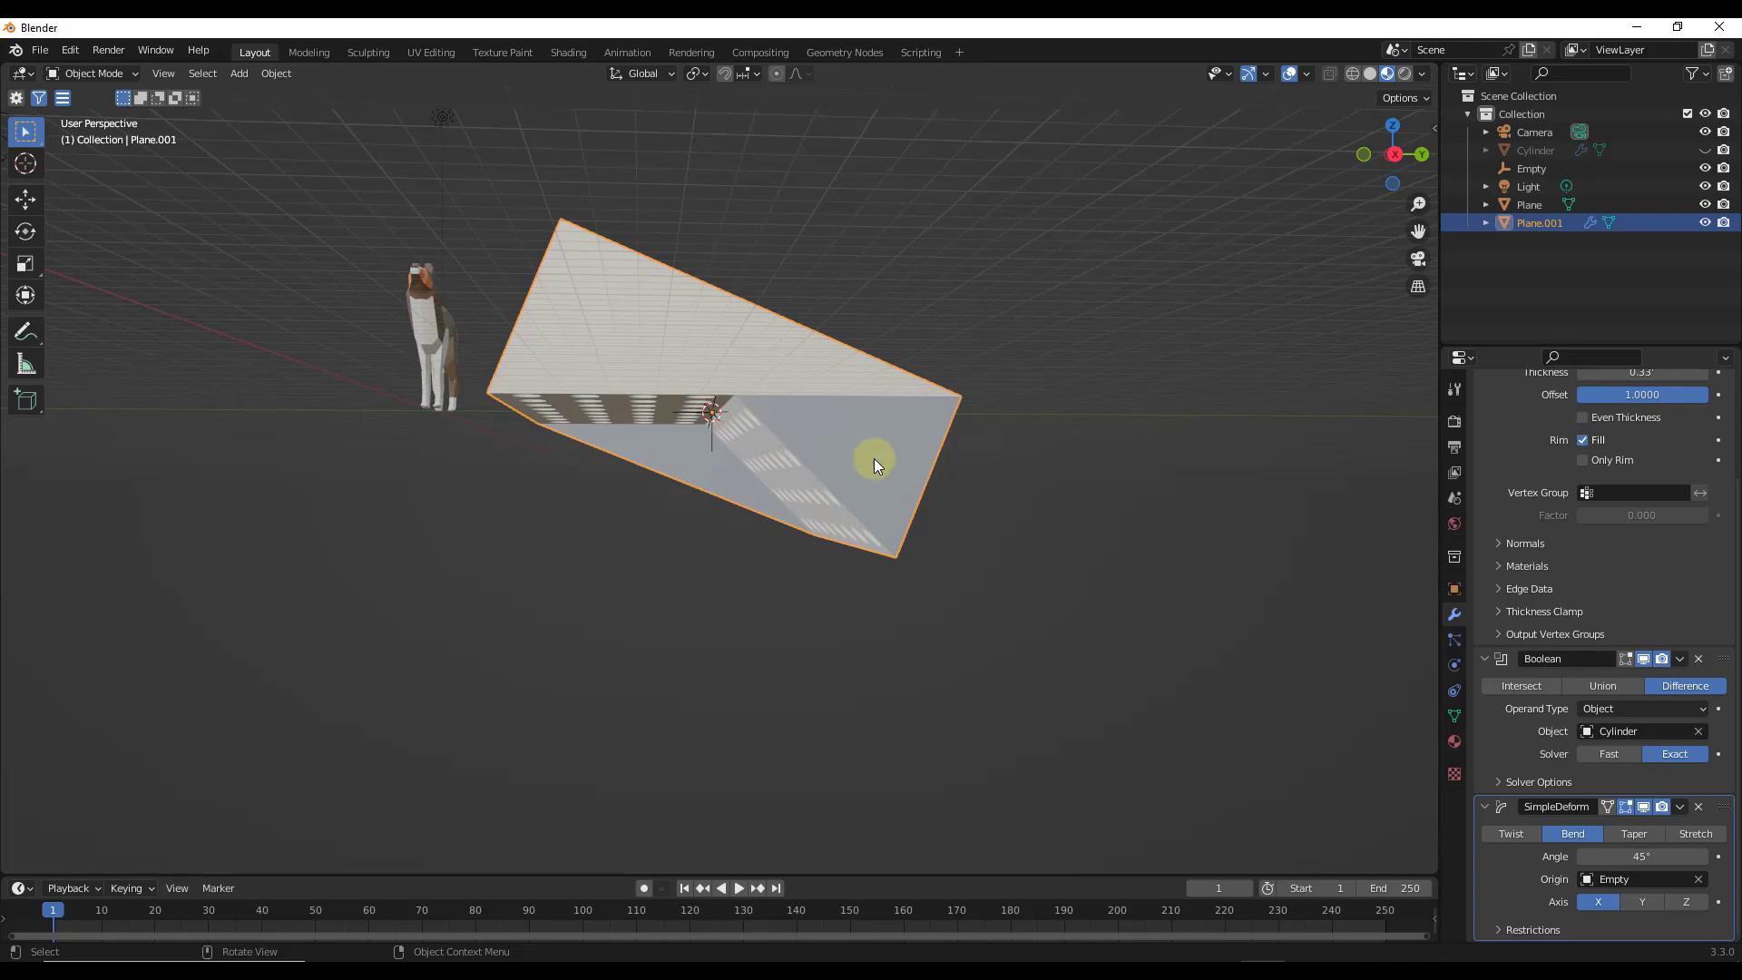
{"action": "middle_click_drag", "start_coordinate": [695, 390], "coordinate": [704, 437]}
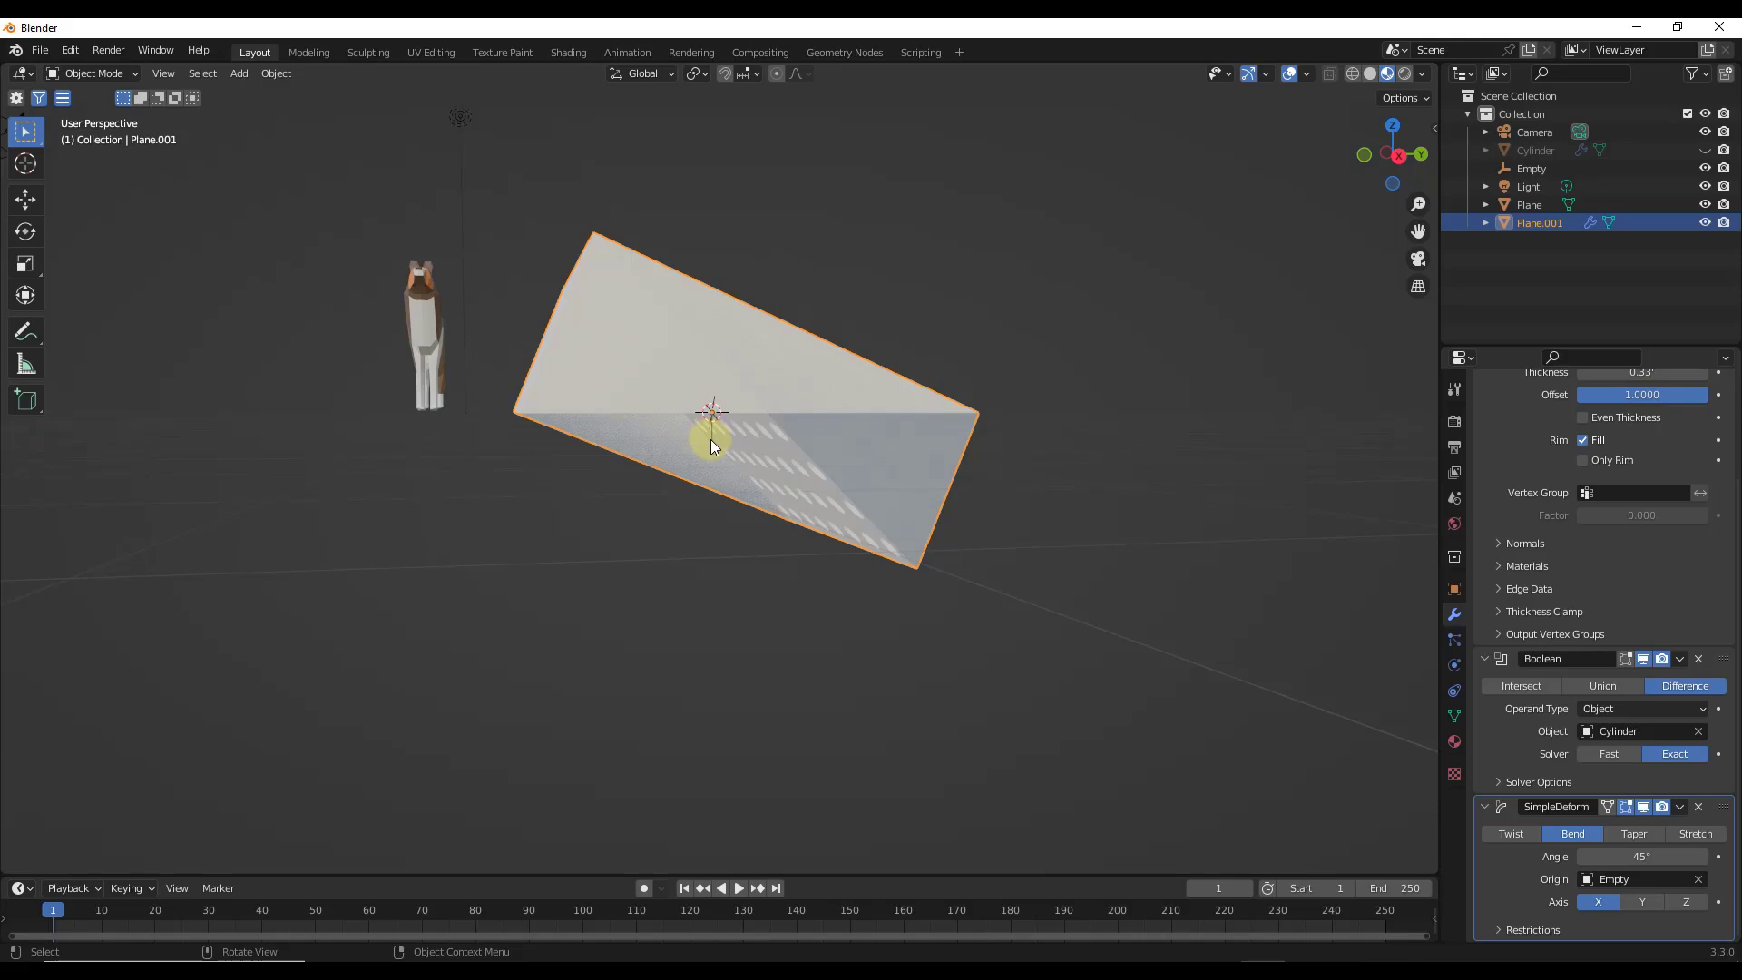
Step: Select the empty at the slab's centre and rotate it -90° about the global X axis
{"action": "left_click", "coordinate": [710, 439]}
{"action": "middle_click_drag", "start_coordinate": [731, 410], "coordinate": [634, 415]}
{"action": "scroll", "coordinate": [762, 420], "scroll_direction": "up", "scroll_amount": 8}
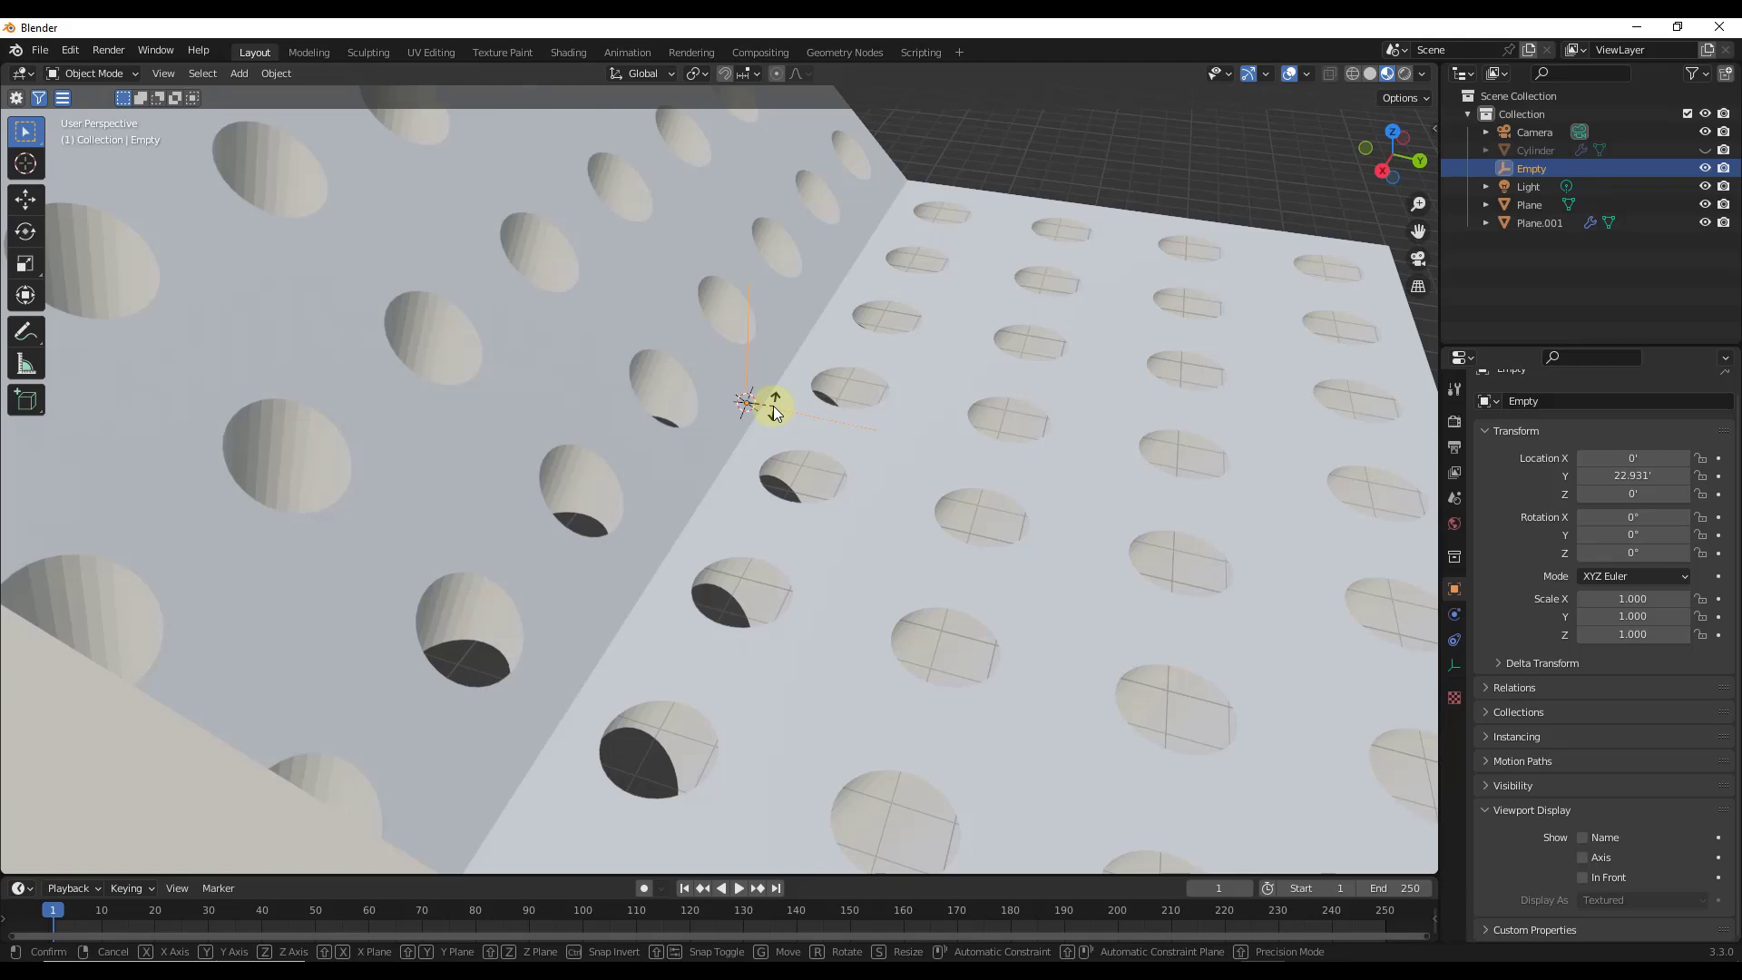
{"action": "key", "text": "r"}
{"action": "key", "text": "x"}
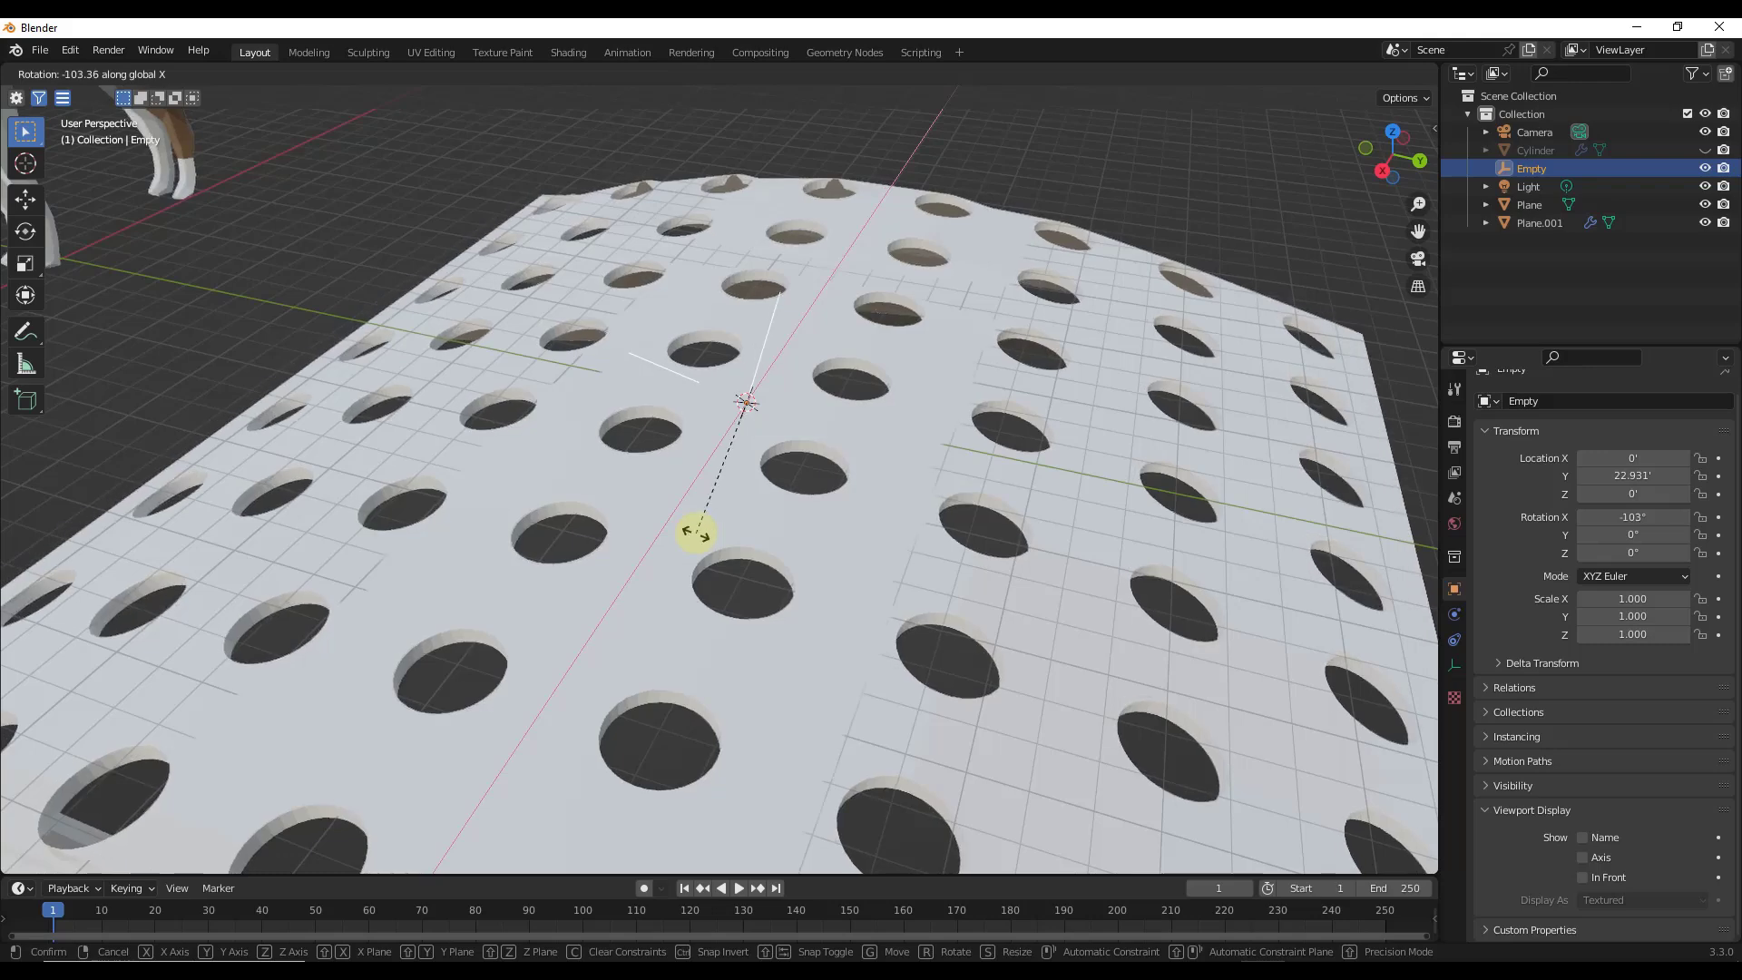
{"action": "left_click", "coordinate": [811, 418]}
{"action": "scroll", "coordinate": [804, 343], "scroll_direction": "down", "scroll_amount": 6}
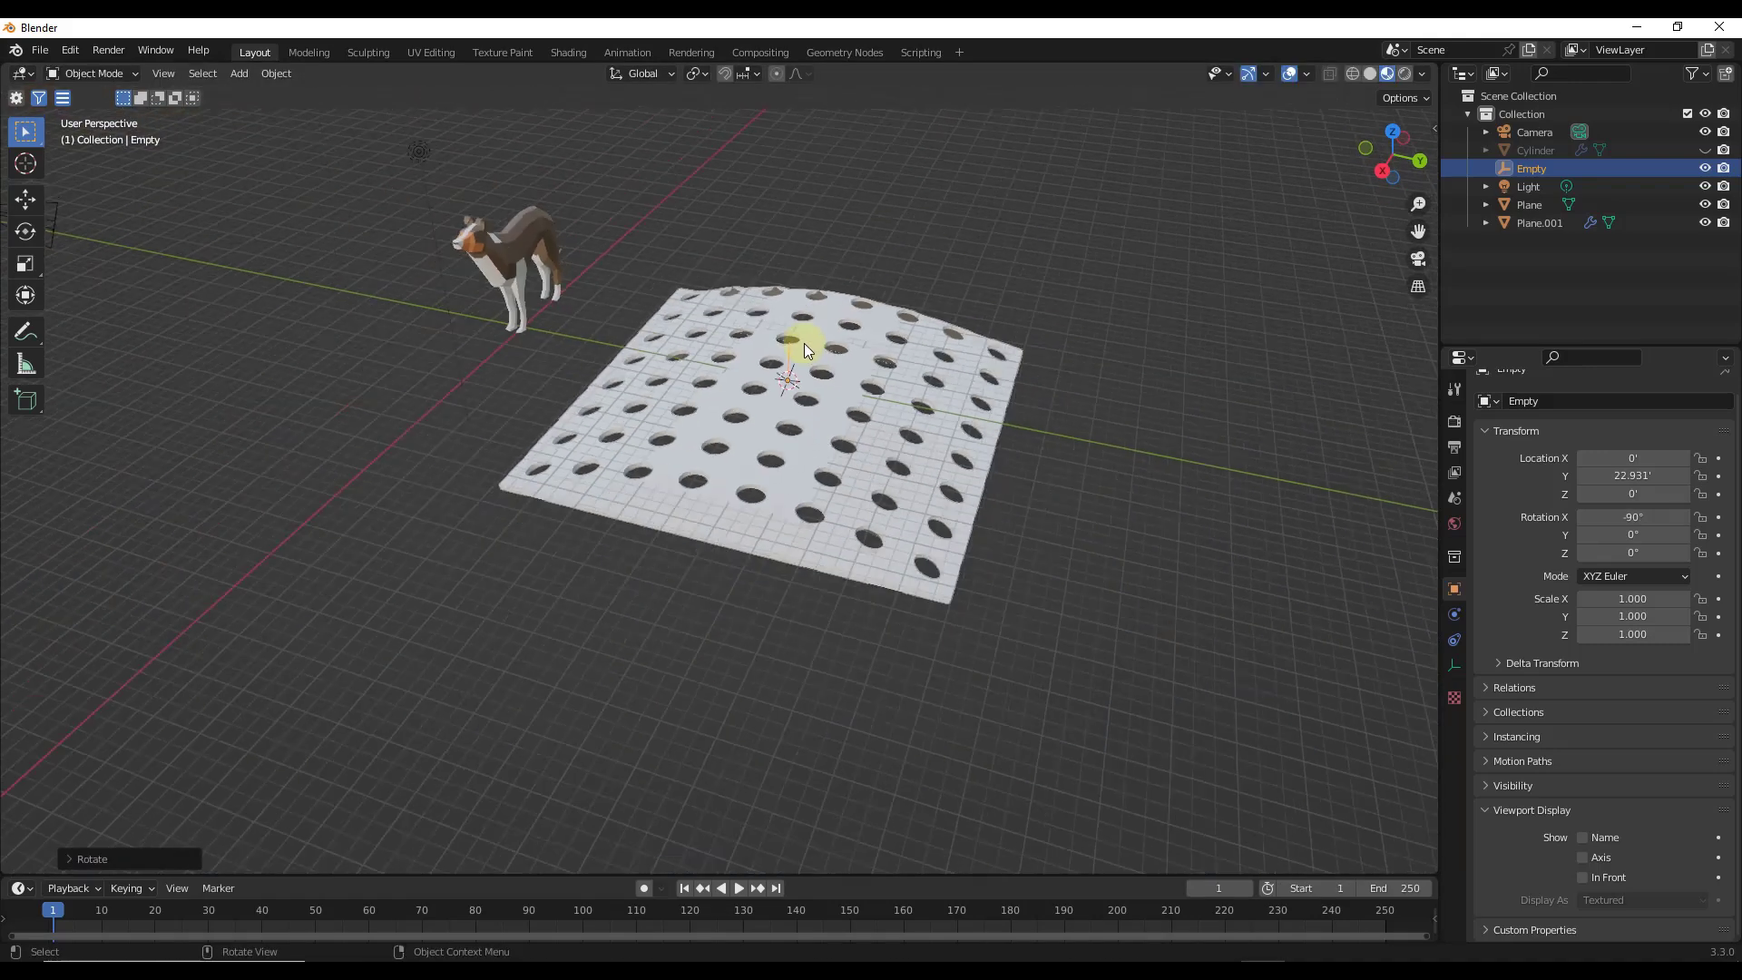
Step: Examine the slab's curvature and the rotated empty from the side and up close
{"action": "middle_click_drag", "start_coordinate": [797, 509], "coordinate": [960, 454]}
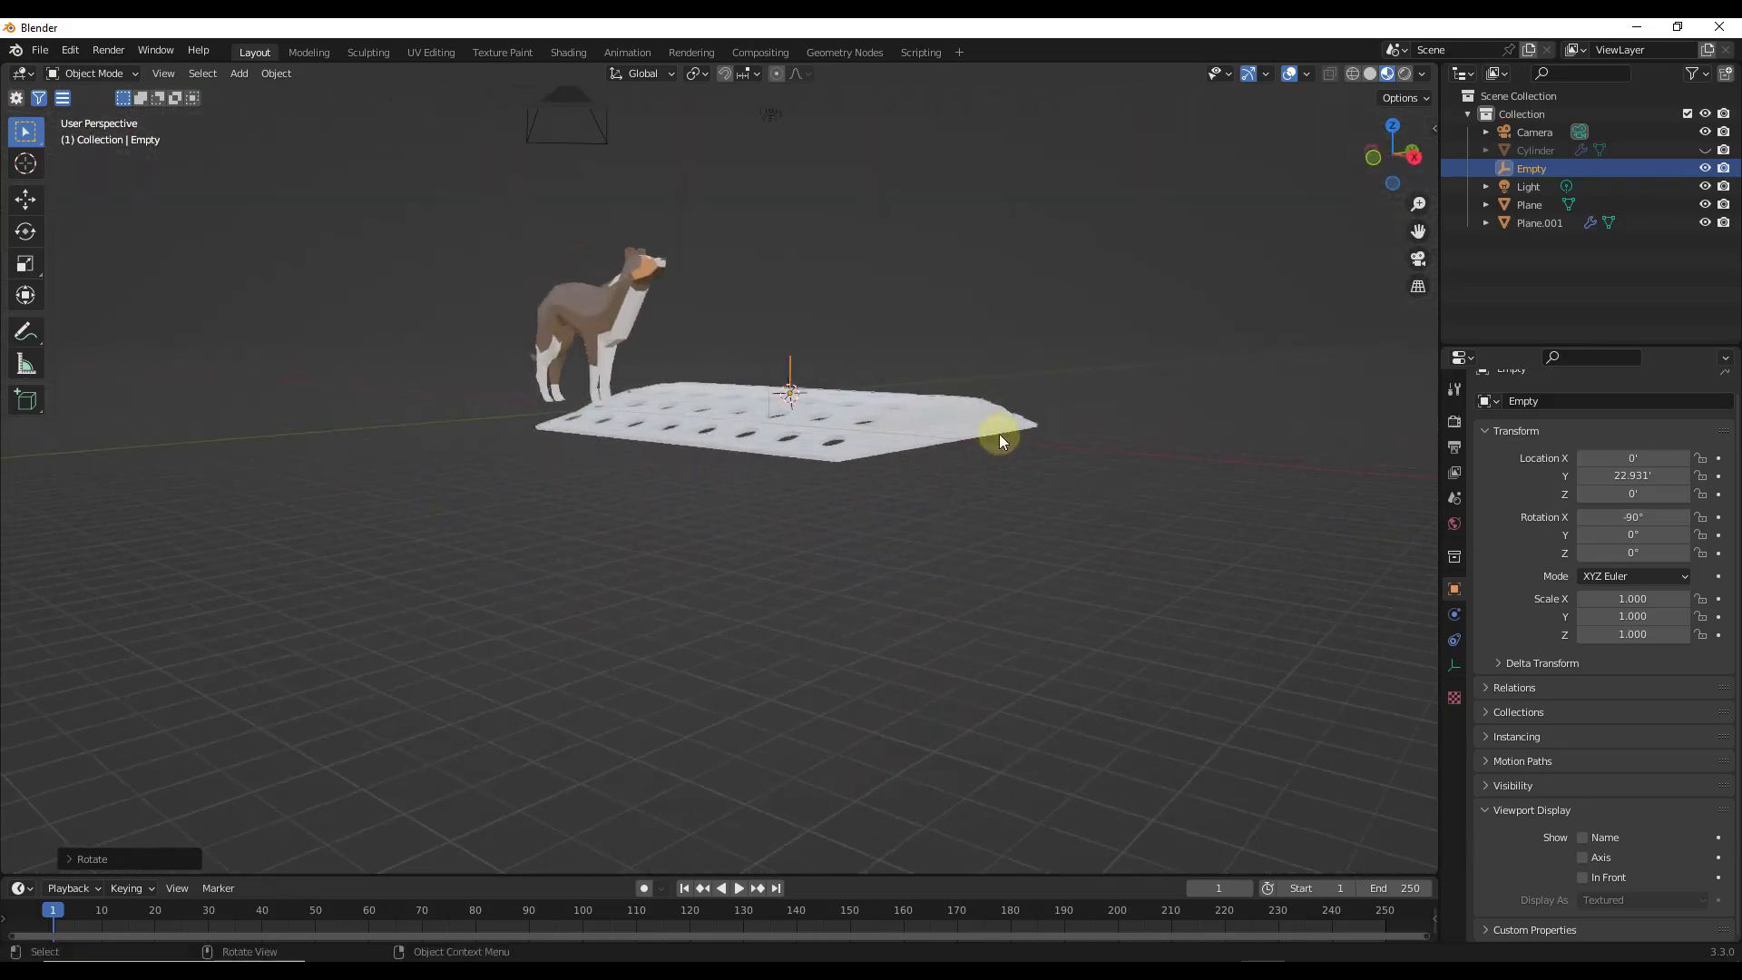
{"action": "scroll", "coordinate": [929, 435], "scroll_direction": "up", "scroll_amount": 5}
{"action": "middle_click_drag", "start_coordinate": [824, 444], "coordinate": [649, 465]}
{"action": "scroll", "coordinate": [693, 480], "scroll_direction": "down", "scroll_amount": 5}
{"action": "scroll", "coordinate": [508, 381], "scroll_direction": "up", "scroll_amount": 6}
{"action": "middle_click_drag", "start_coordinate": [529, 390], "coordinate": [582, 327]}
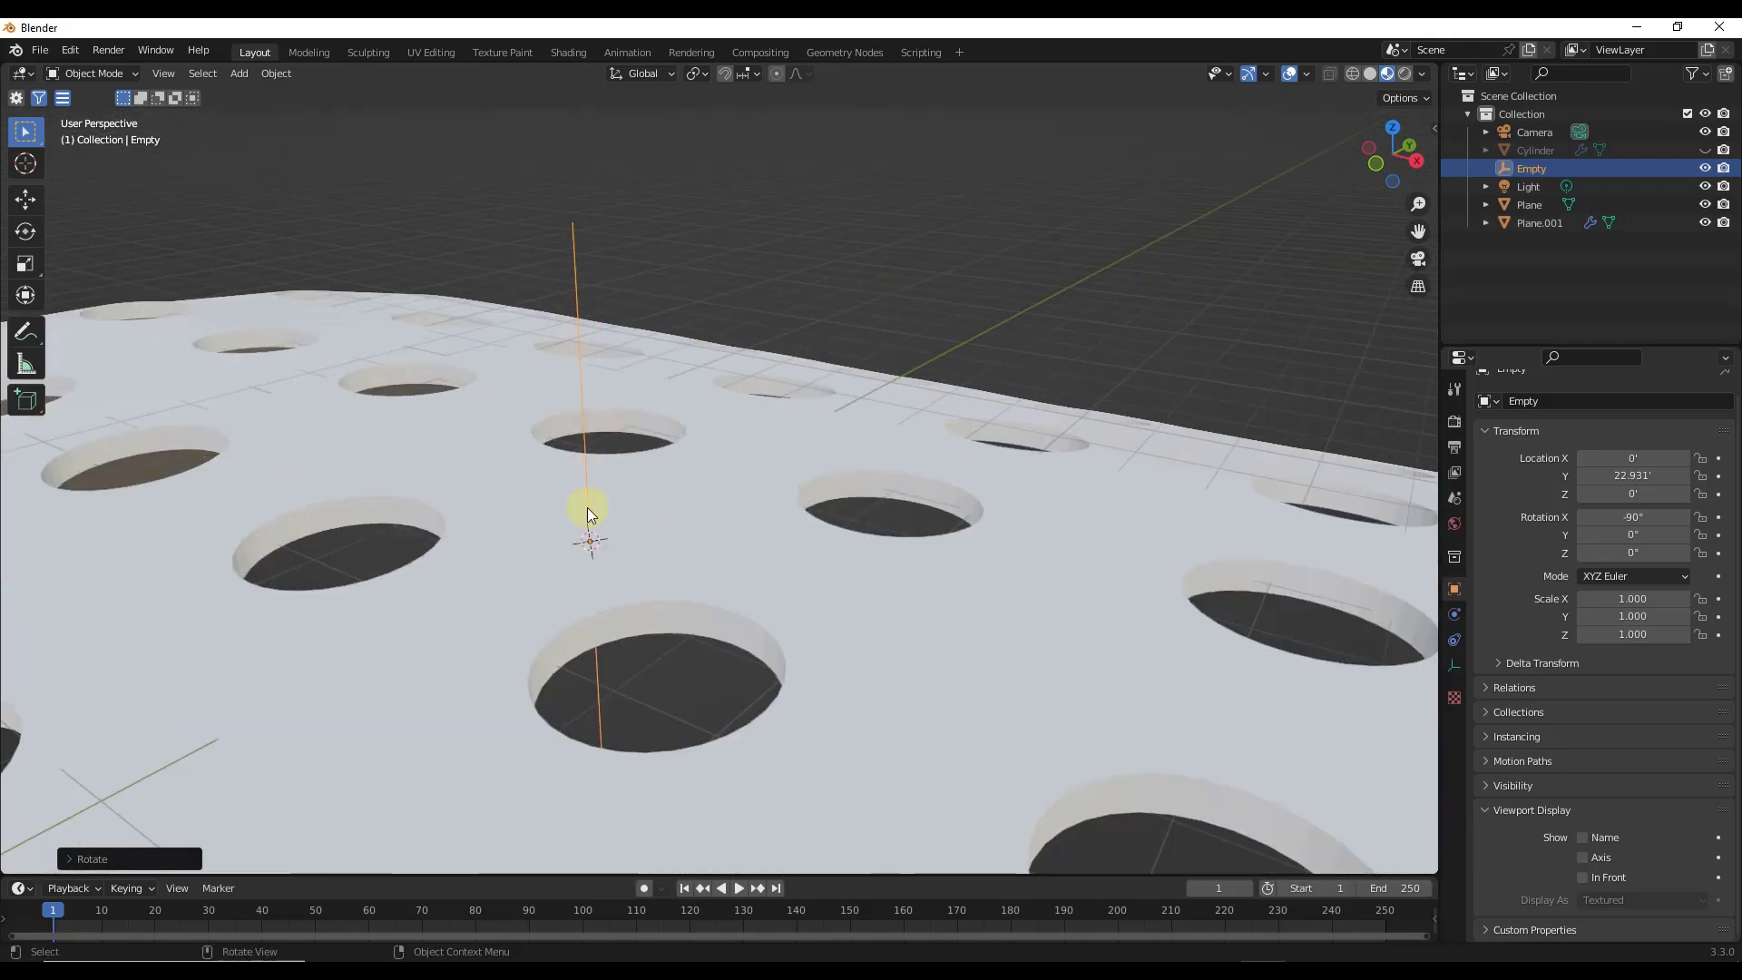
Step: Select the perforated slab and set its Simple Deform bend angle to 180°
{"action": "scroll", "coordinate": [595, 395], "scroll_direction": "down", "scroll_amount": 3}
{"action": "middle_click_drag", "start_coordinate": [684, 459], "coordinate": [606, 421]}
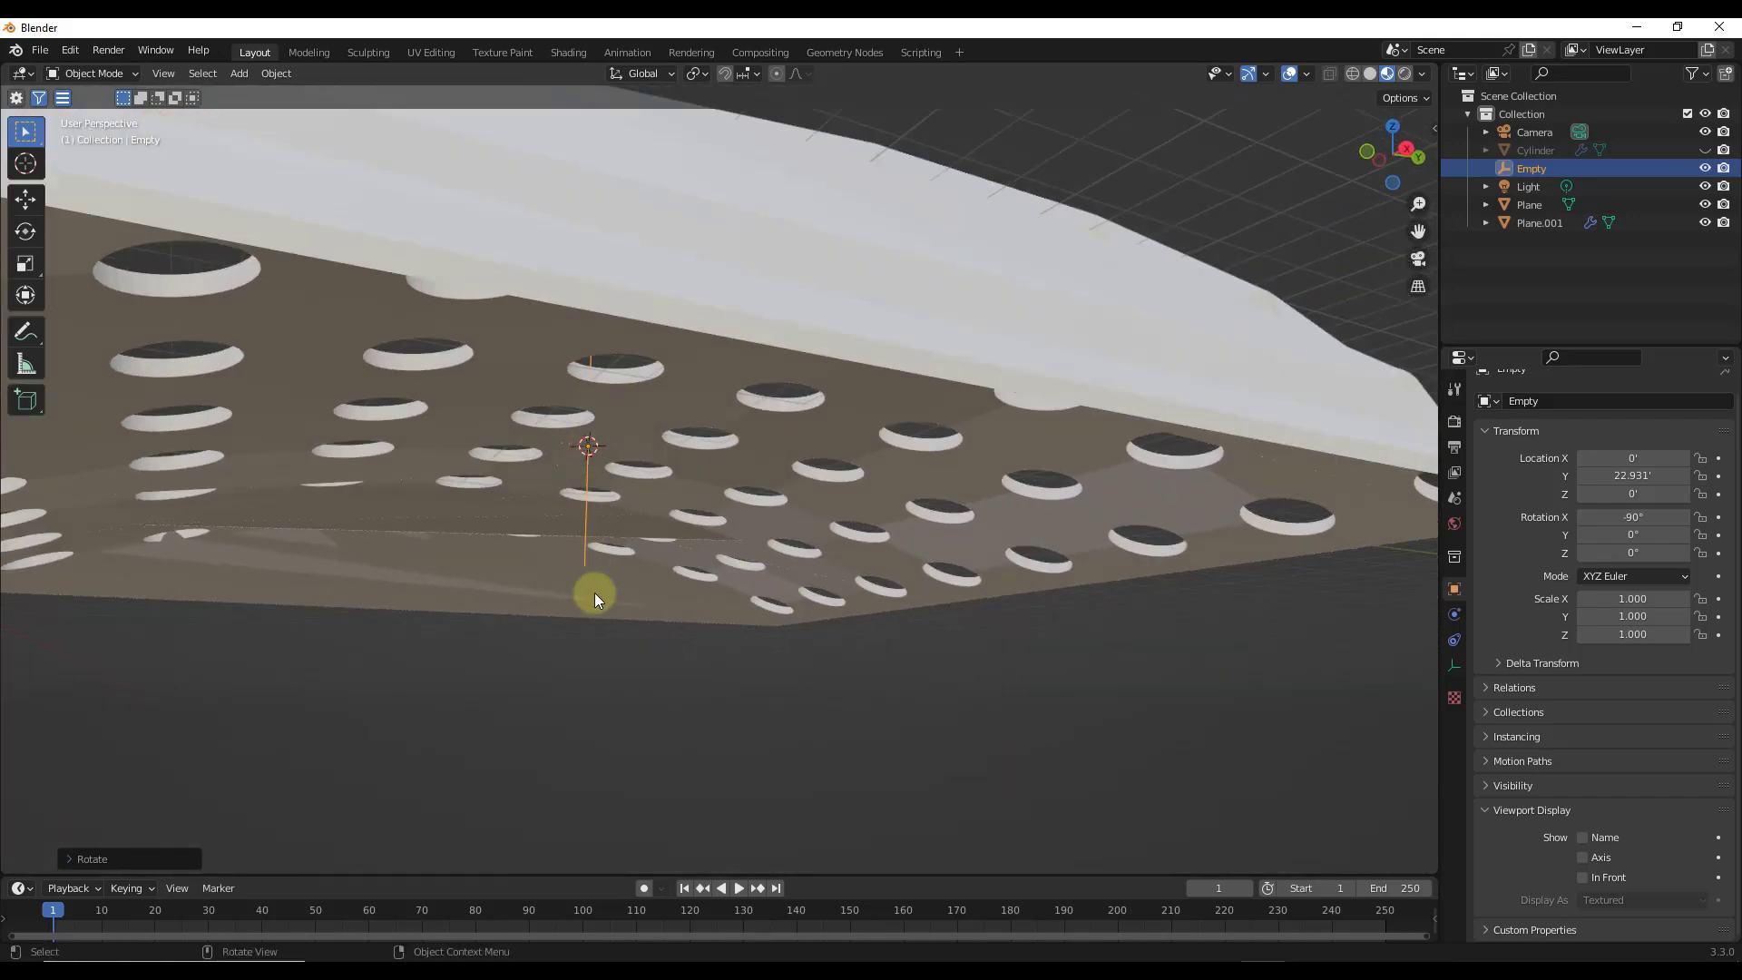
{"action": "scroll", "coordinate": [592, 573], "scroll_direction": "down", "scroll_amount": 5}
{"action": "middle_click_drag", "start_coordinate": [688, 525], "coordinate": [749, 560]}
{"action": "scroll", "coordinate": [817, 617], "scroll_direction": "up", "scroll_amount": 4}
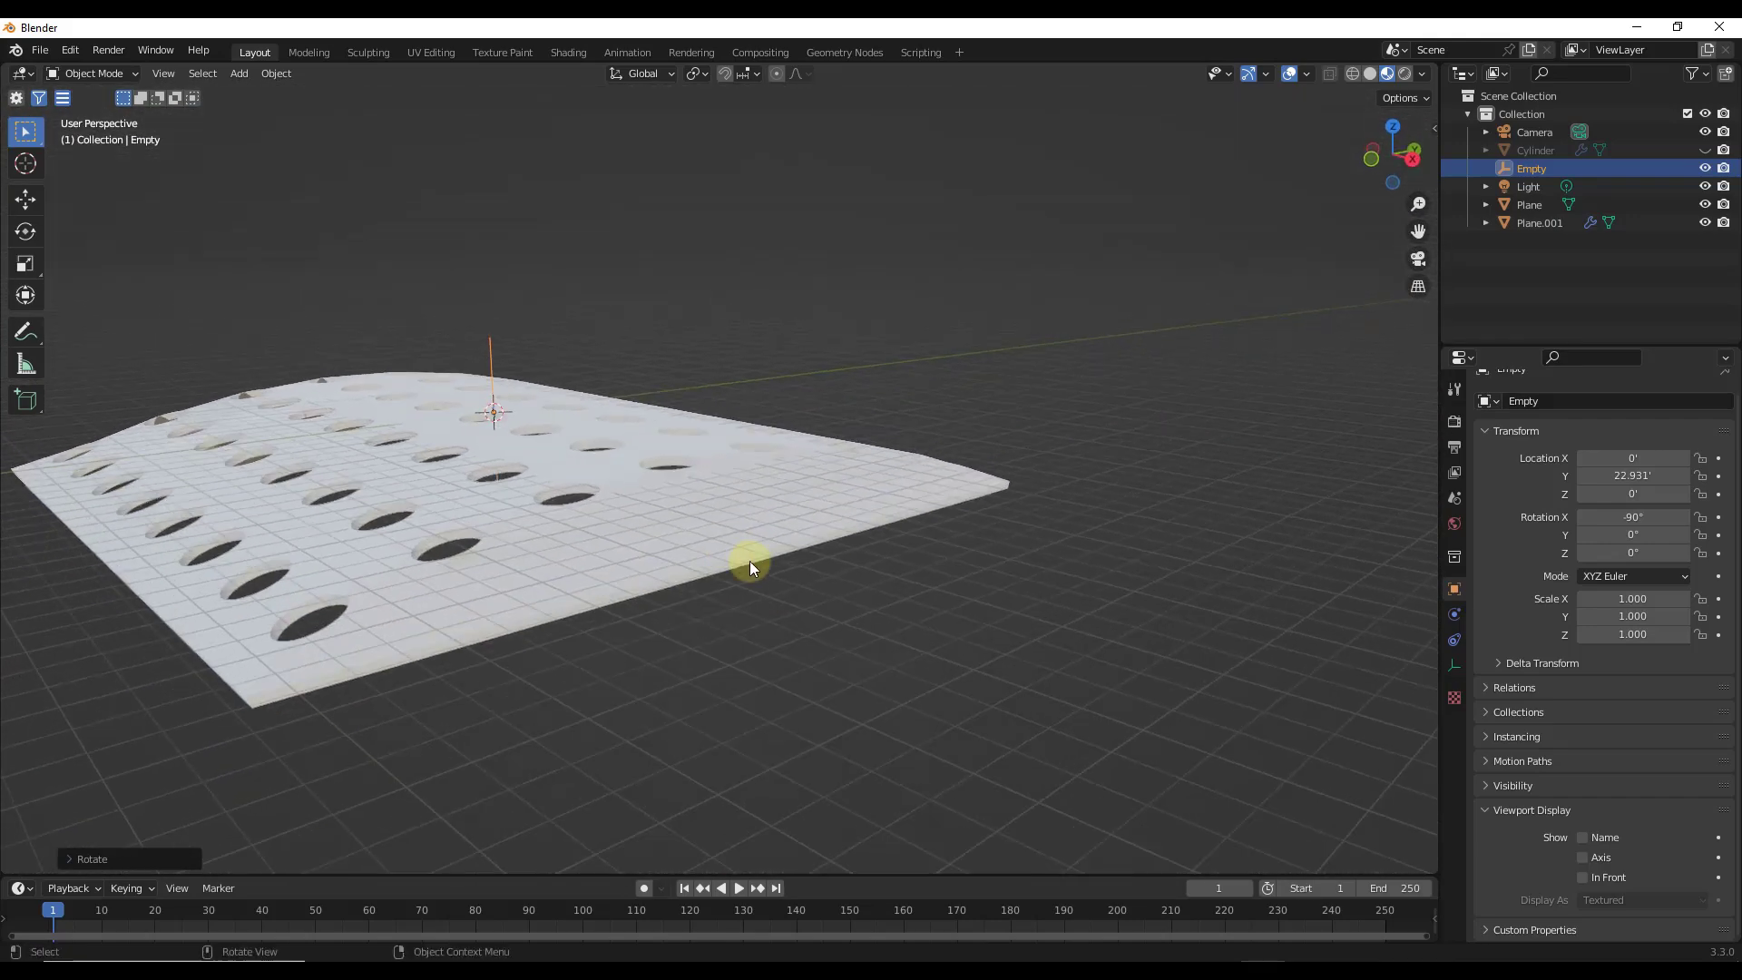
{"action": "left_click", "coordinate": [641, 488]}
{"action": "scroll", "coordinate": [1610, 624], "scroll_direction": "down", "scroll_amount": 4}
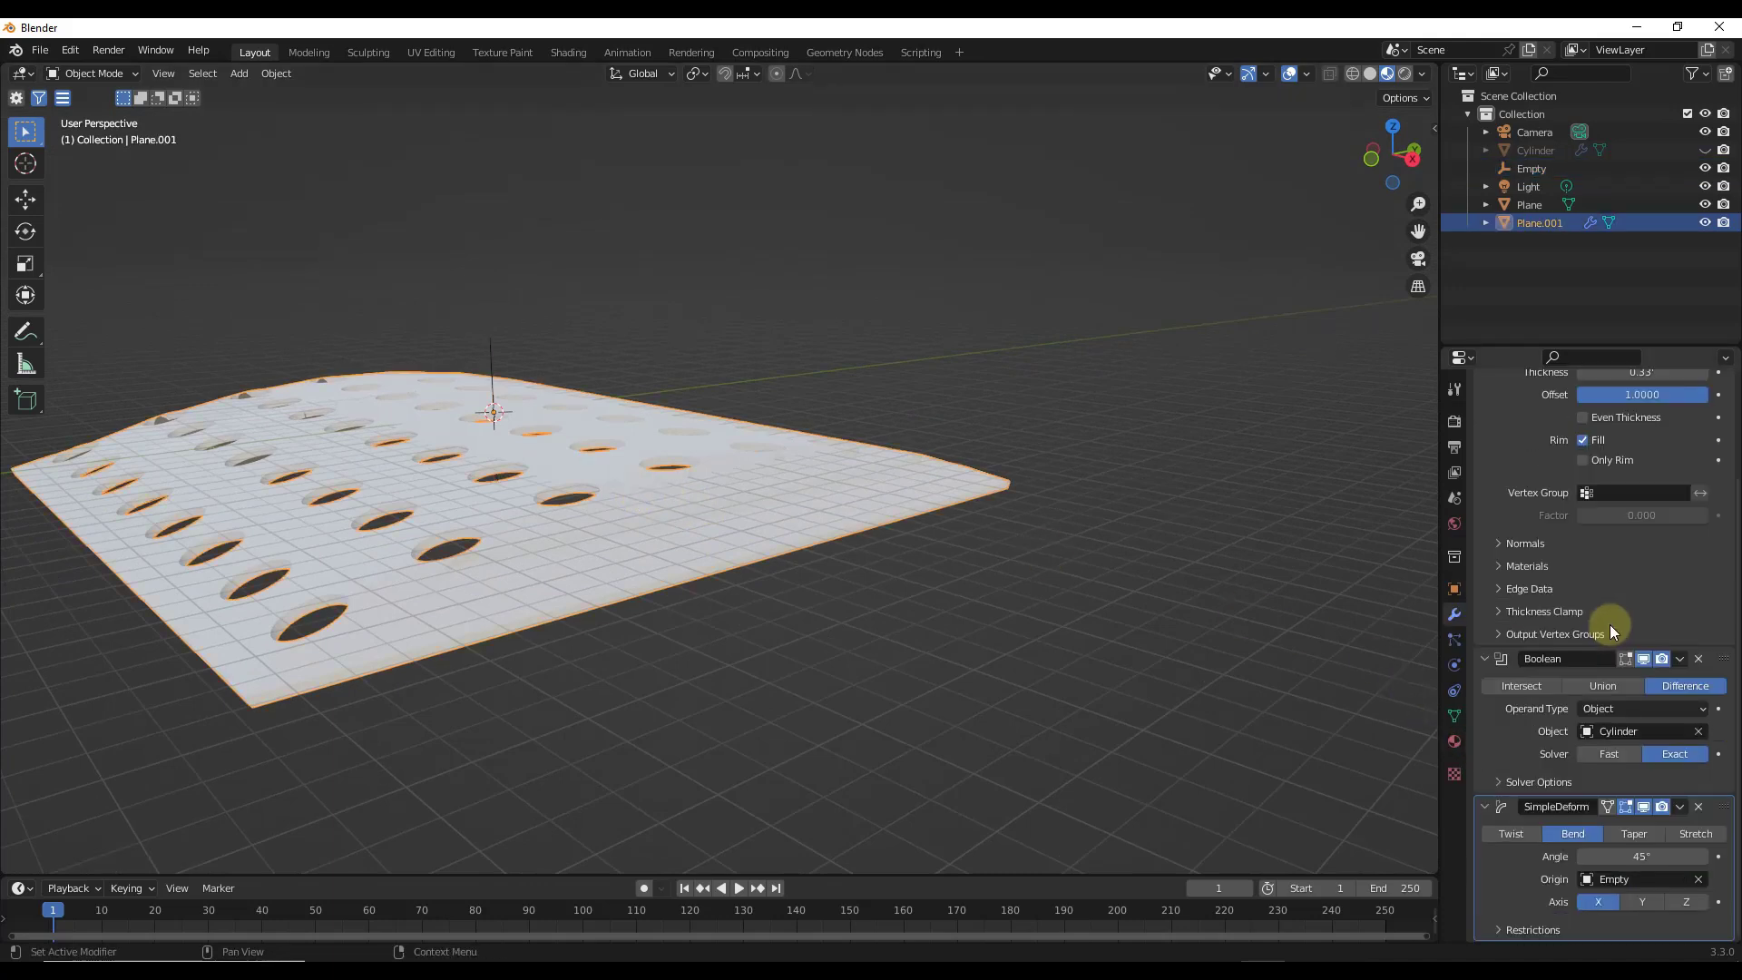
{"action": "left_click", "coordinate": [1604, 858]}
{"action": "type", "text": "180"}
{"action": "key", "text": "Return"}
Step: Enter Edit Mode on the bent slab and subdivide its base plane
{"action": "middle_click_drag", "start_coordinate": [592, 612], "coordinate": [662, 629]}
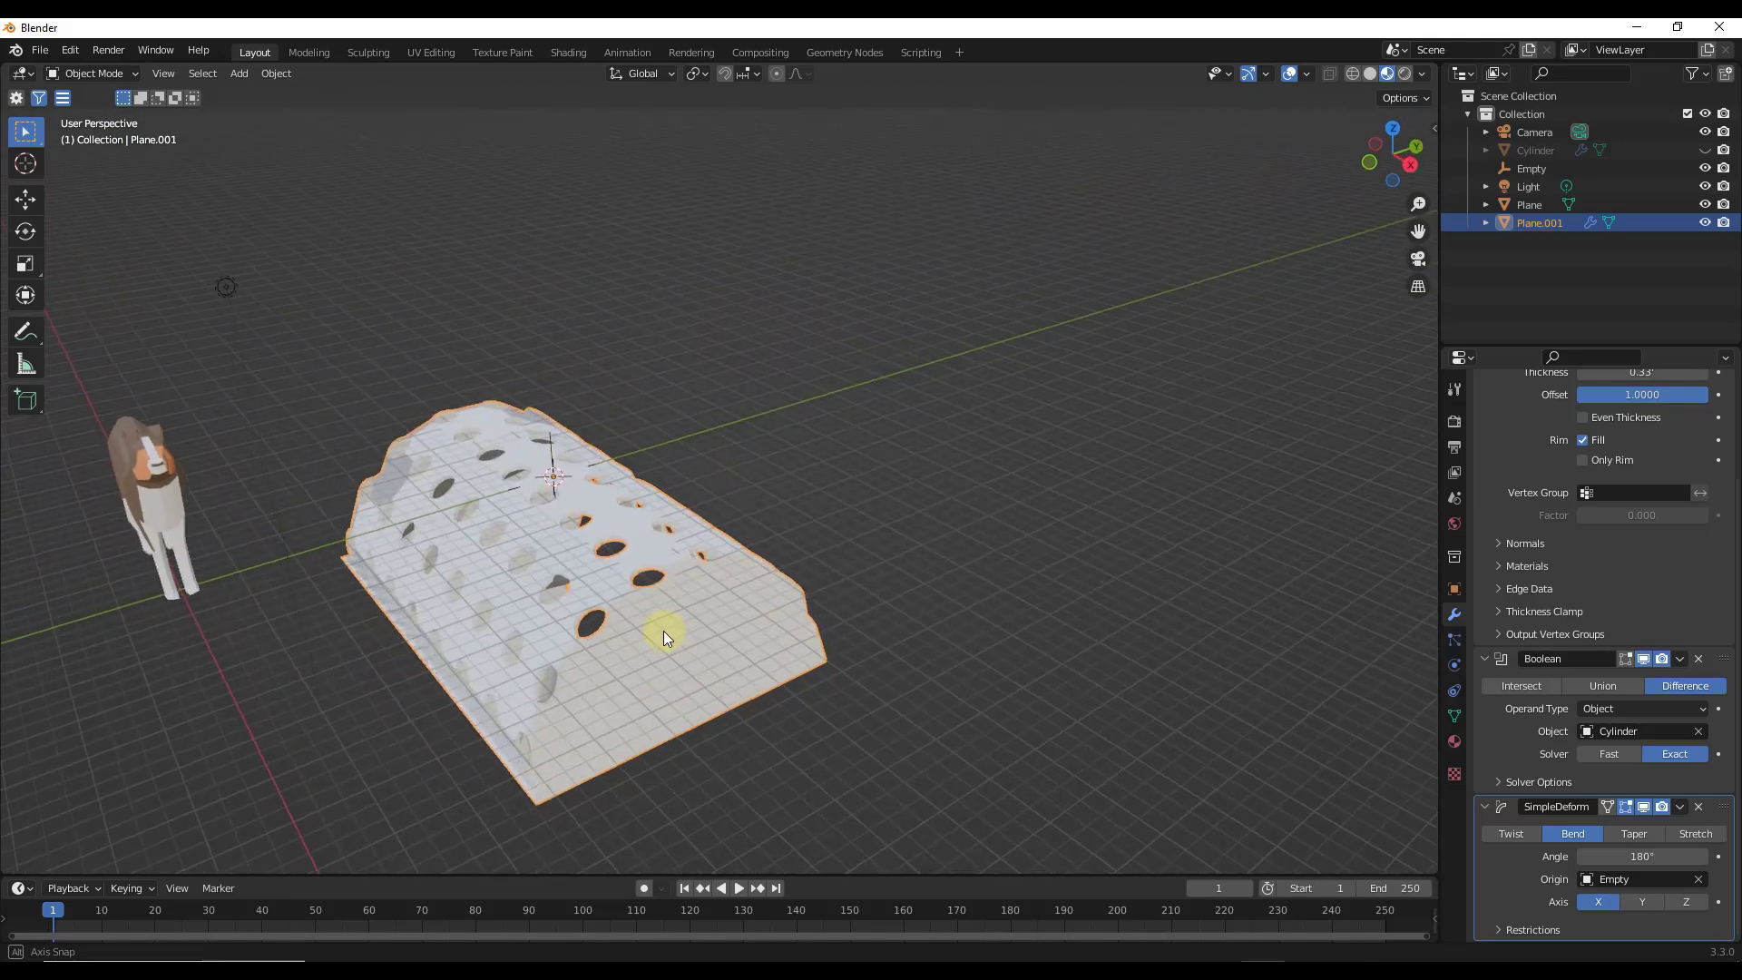
{"action": "scroll", "coordinate": [588, 514], "scroll_direction": "up", "scroll_amount": 5}
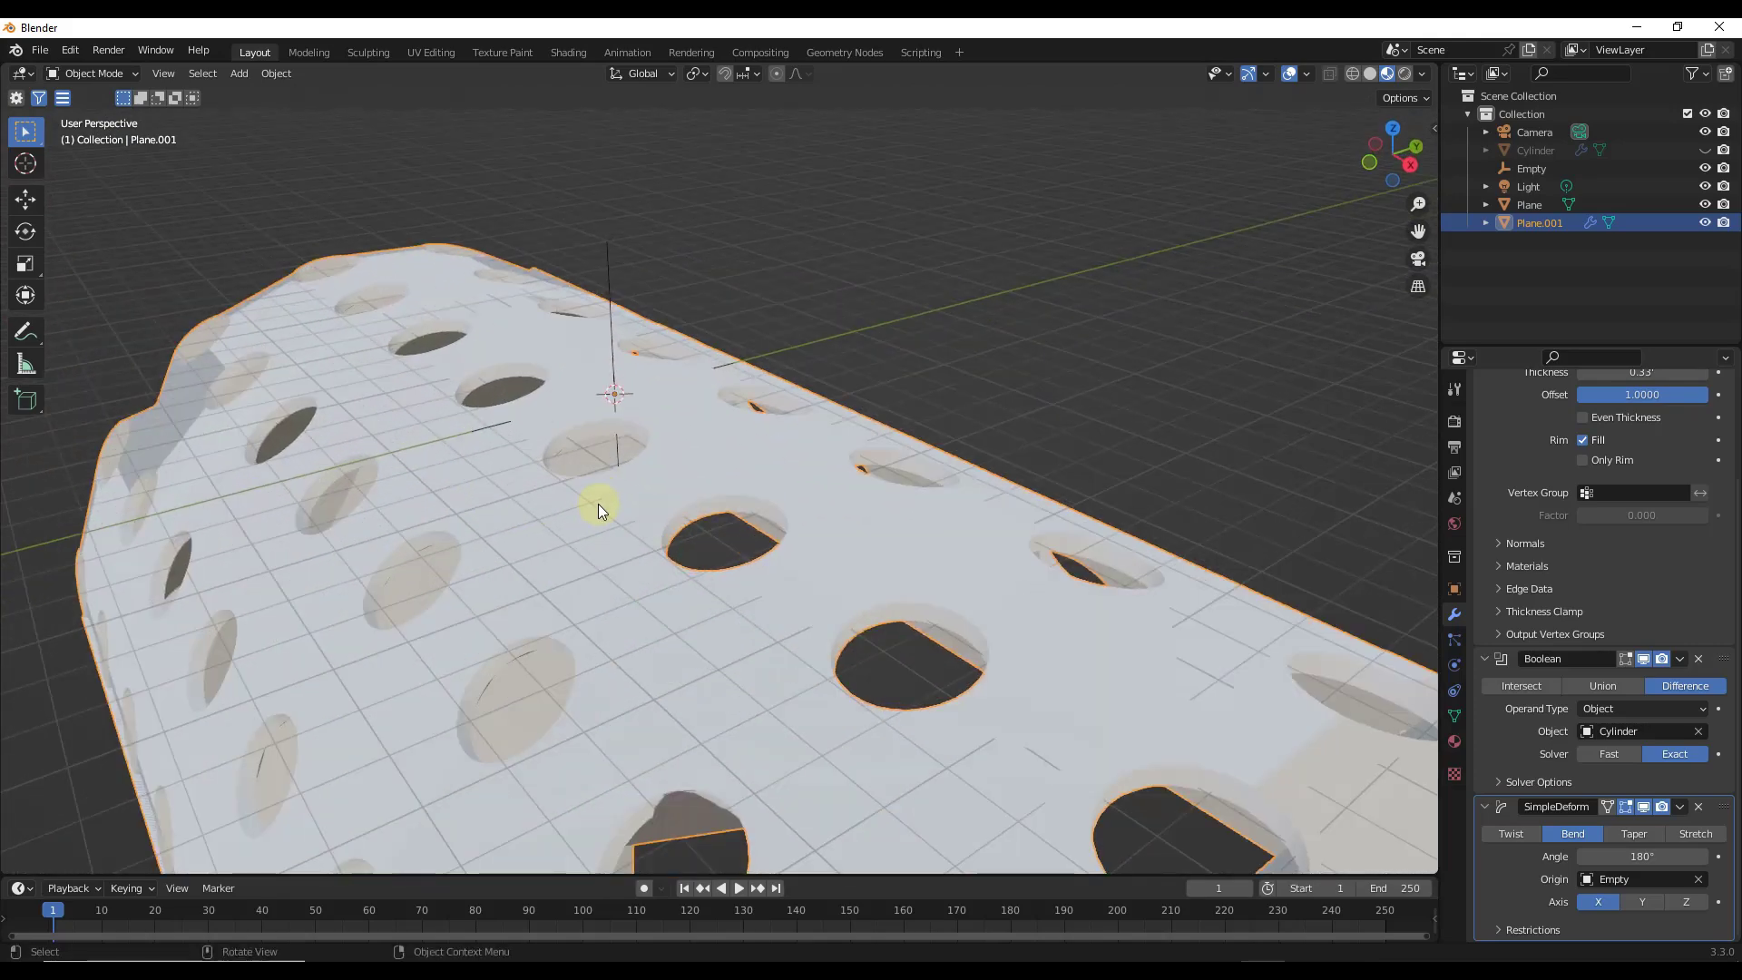
{"action": "scroll", "coordinate": [597, 504], "scroll_direction": "down", "scroll_amount": 4}
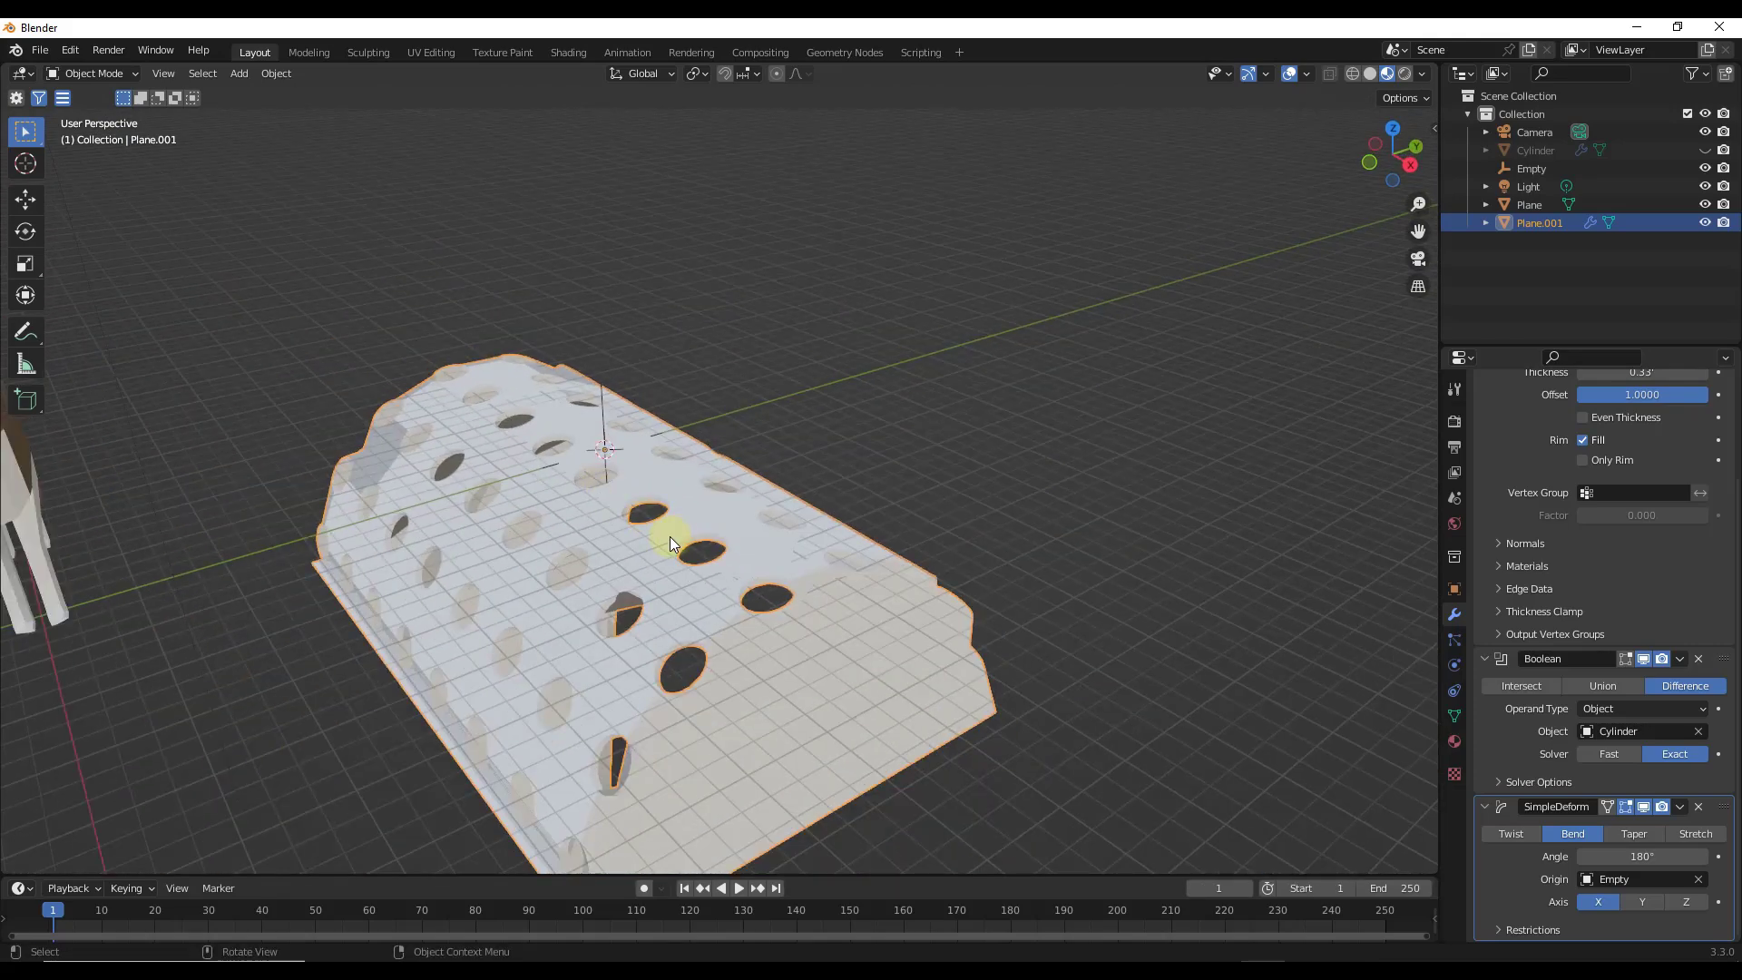
{"action": "middle_click_drag", "start_coordinate": [648, 519], "coordinate": [614, 493]}
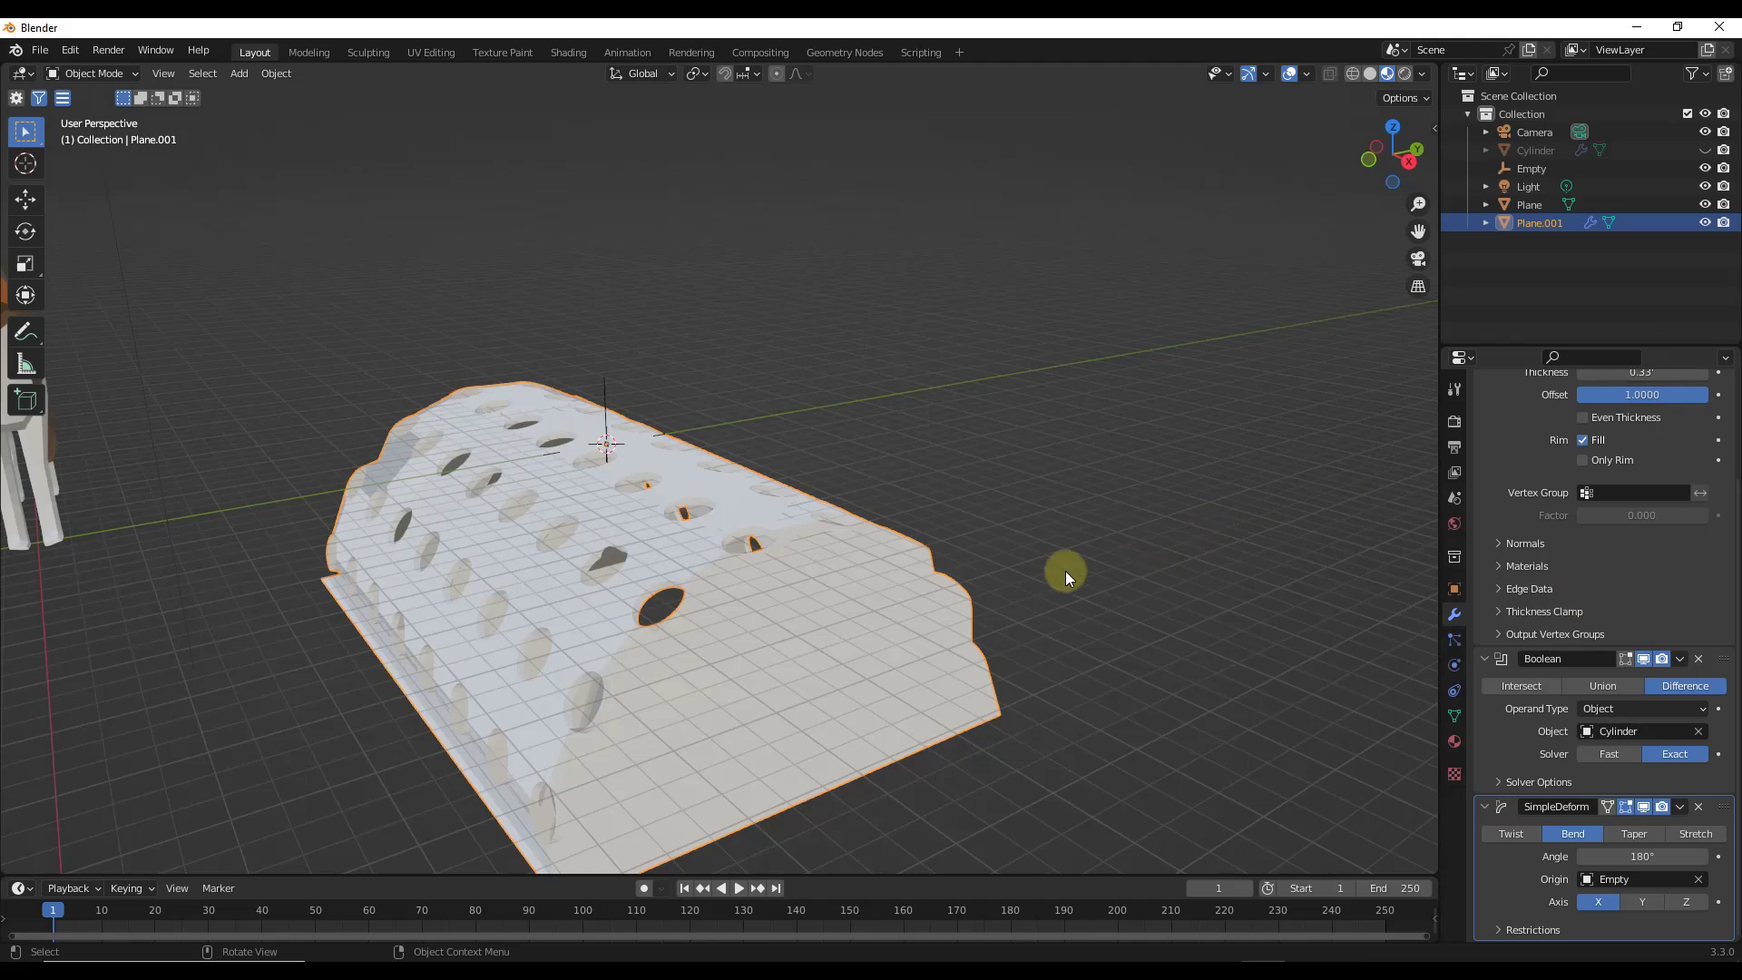
{"action": "key", "text": "Tab"}
{"action": "middle_click_drag", "start_coordinate": [731, 552], "coordinate": [447, 339]}
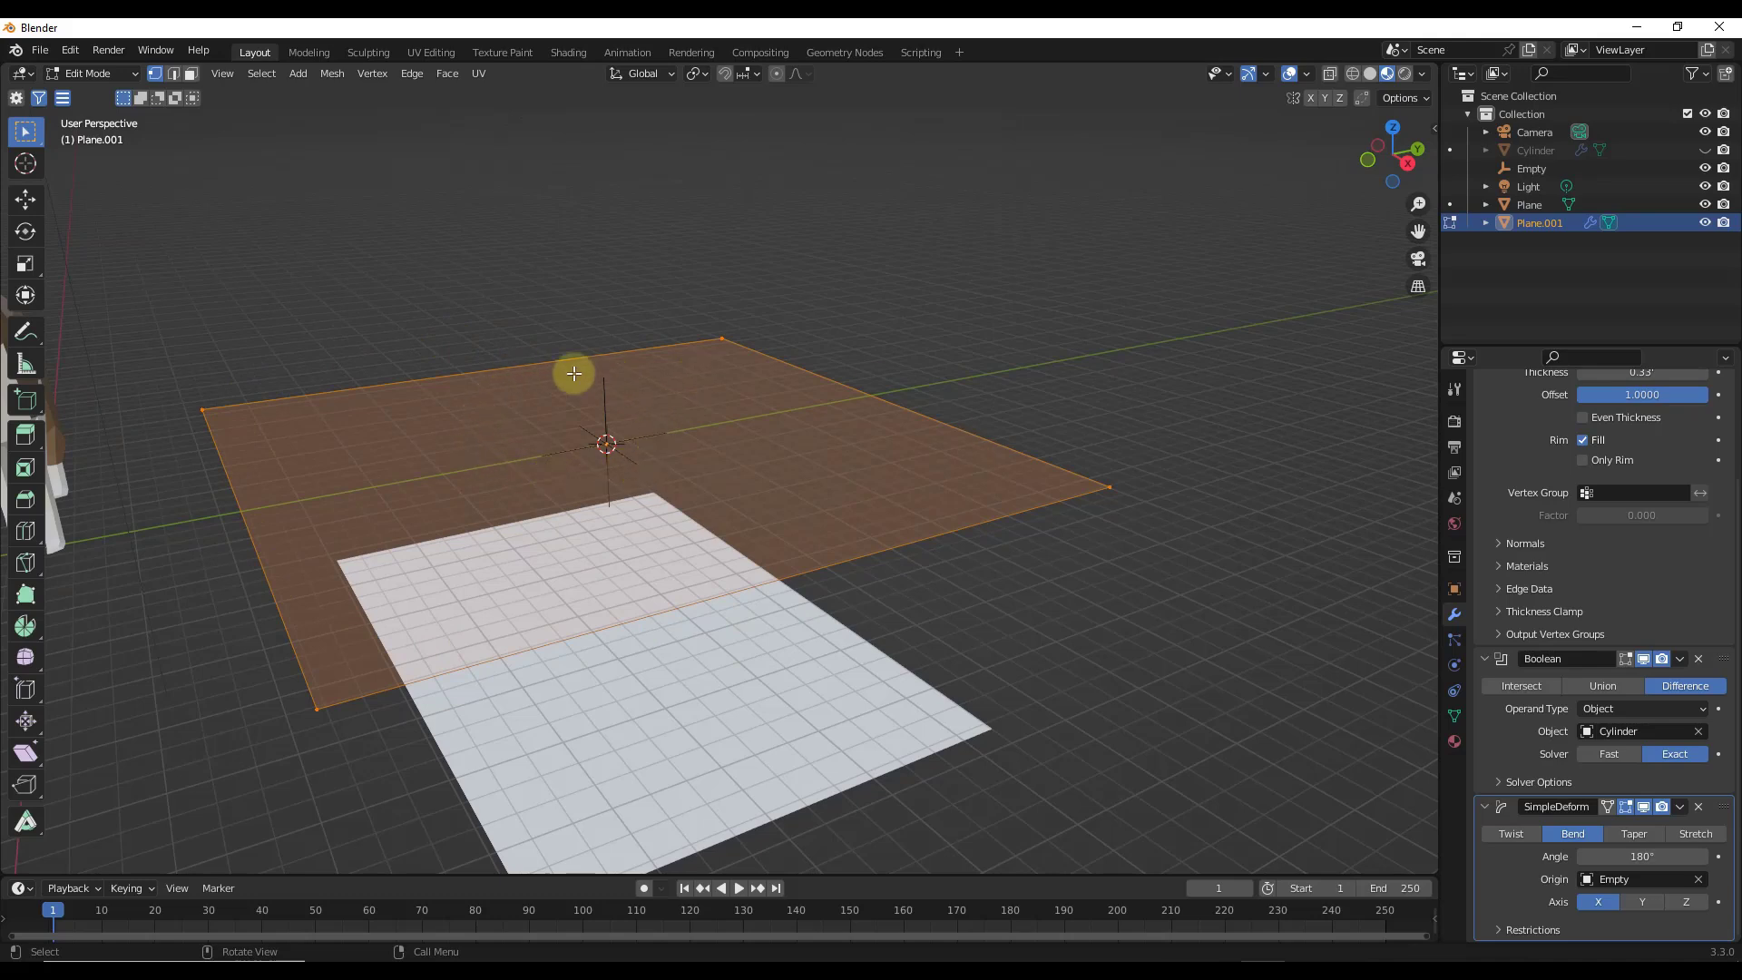
{"action": "right_click", "coordinate": [544, 457]}
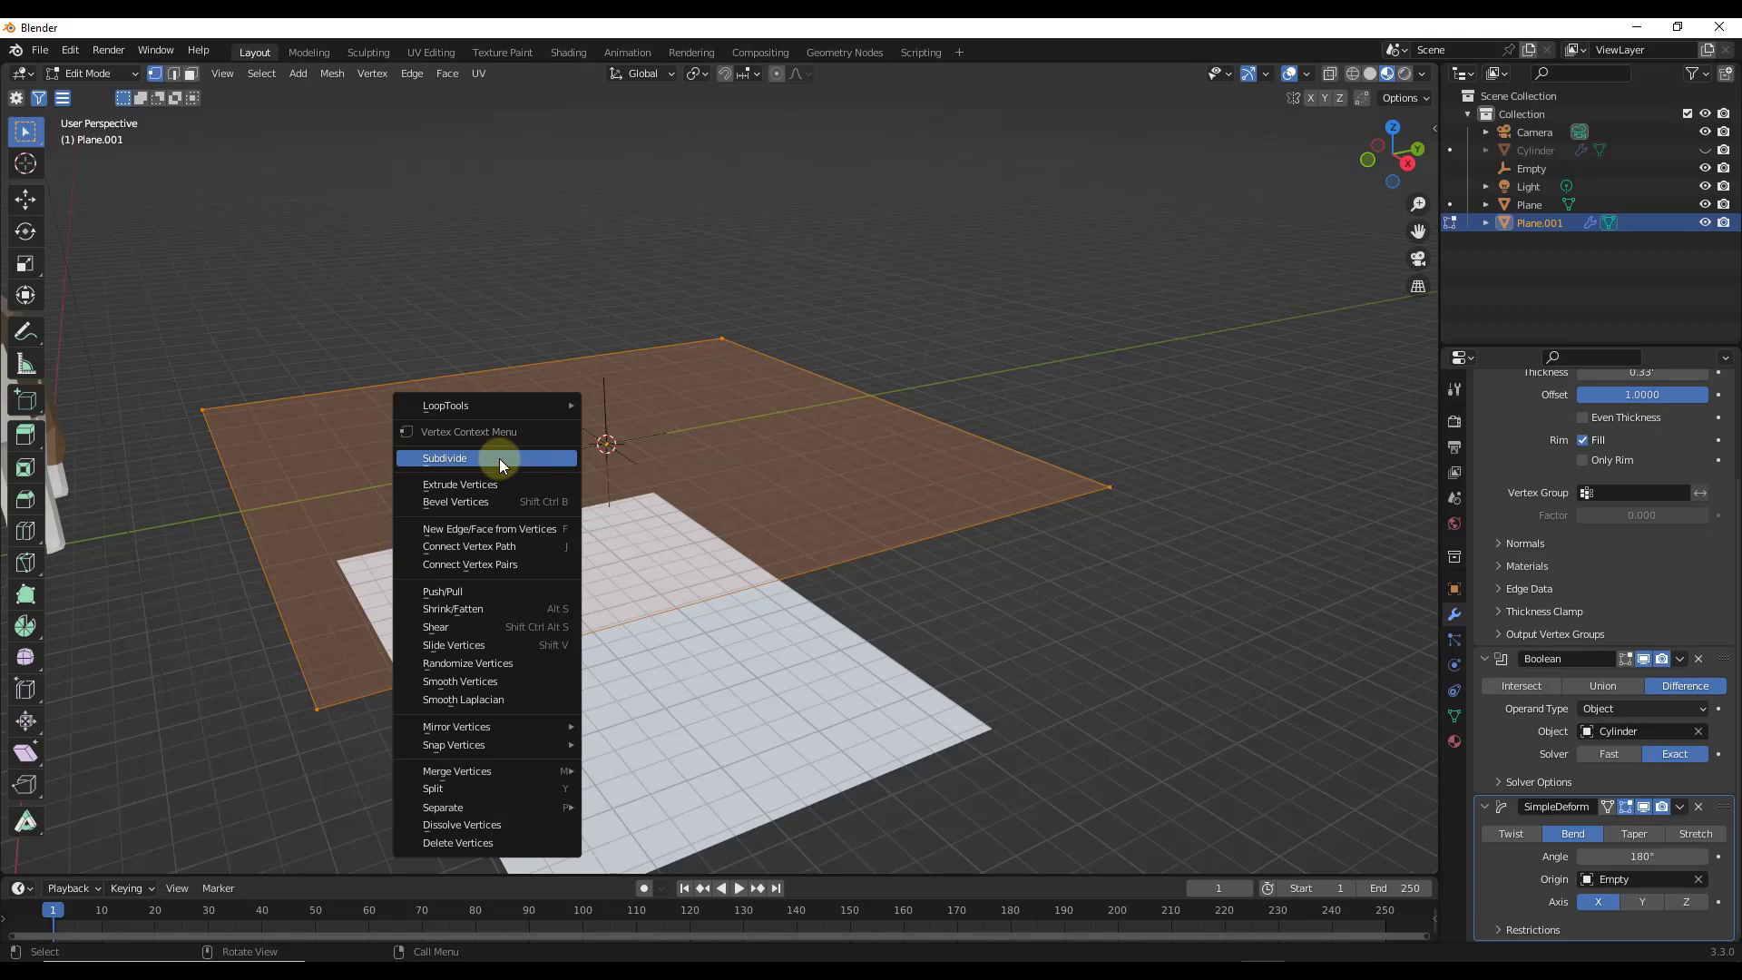
{"action": "left_click", "coordinate": [500, 458]}
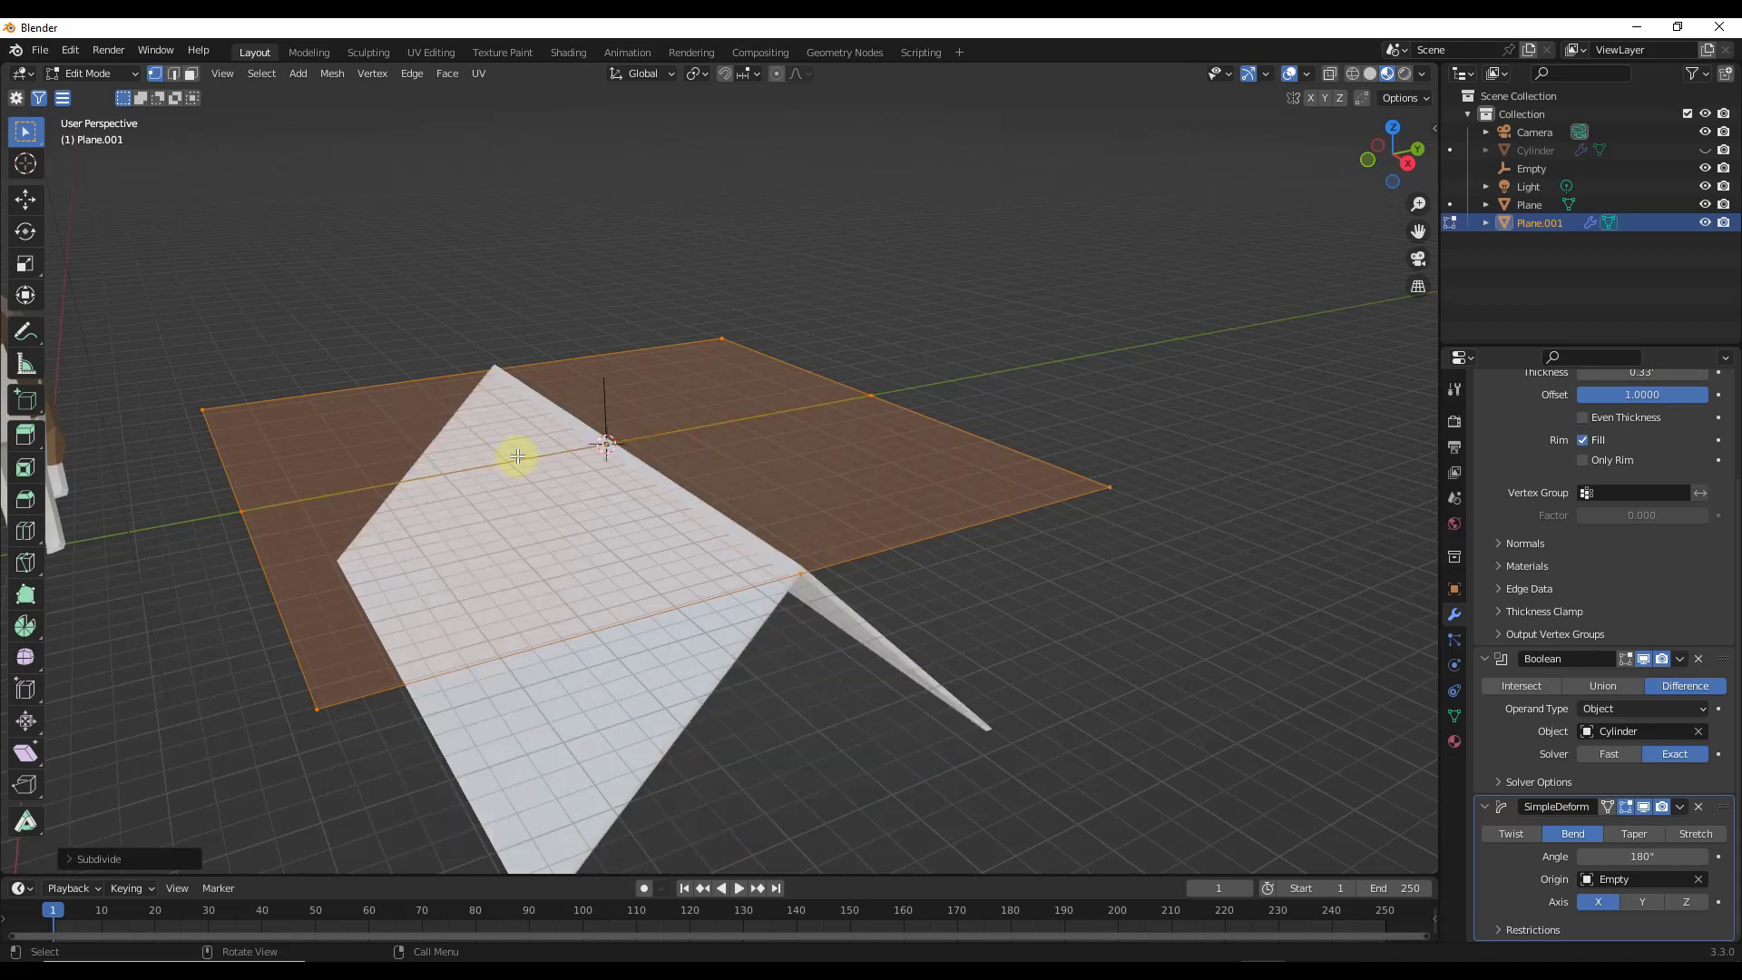
Step: Increase the number of cuts of the plane's subdivision to 10
{"action": "left_click", "coordinate": [96, 856]}
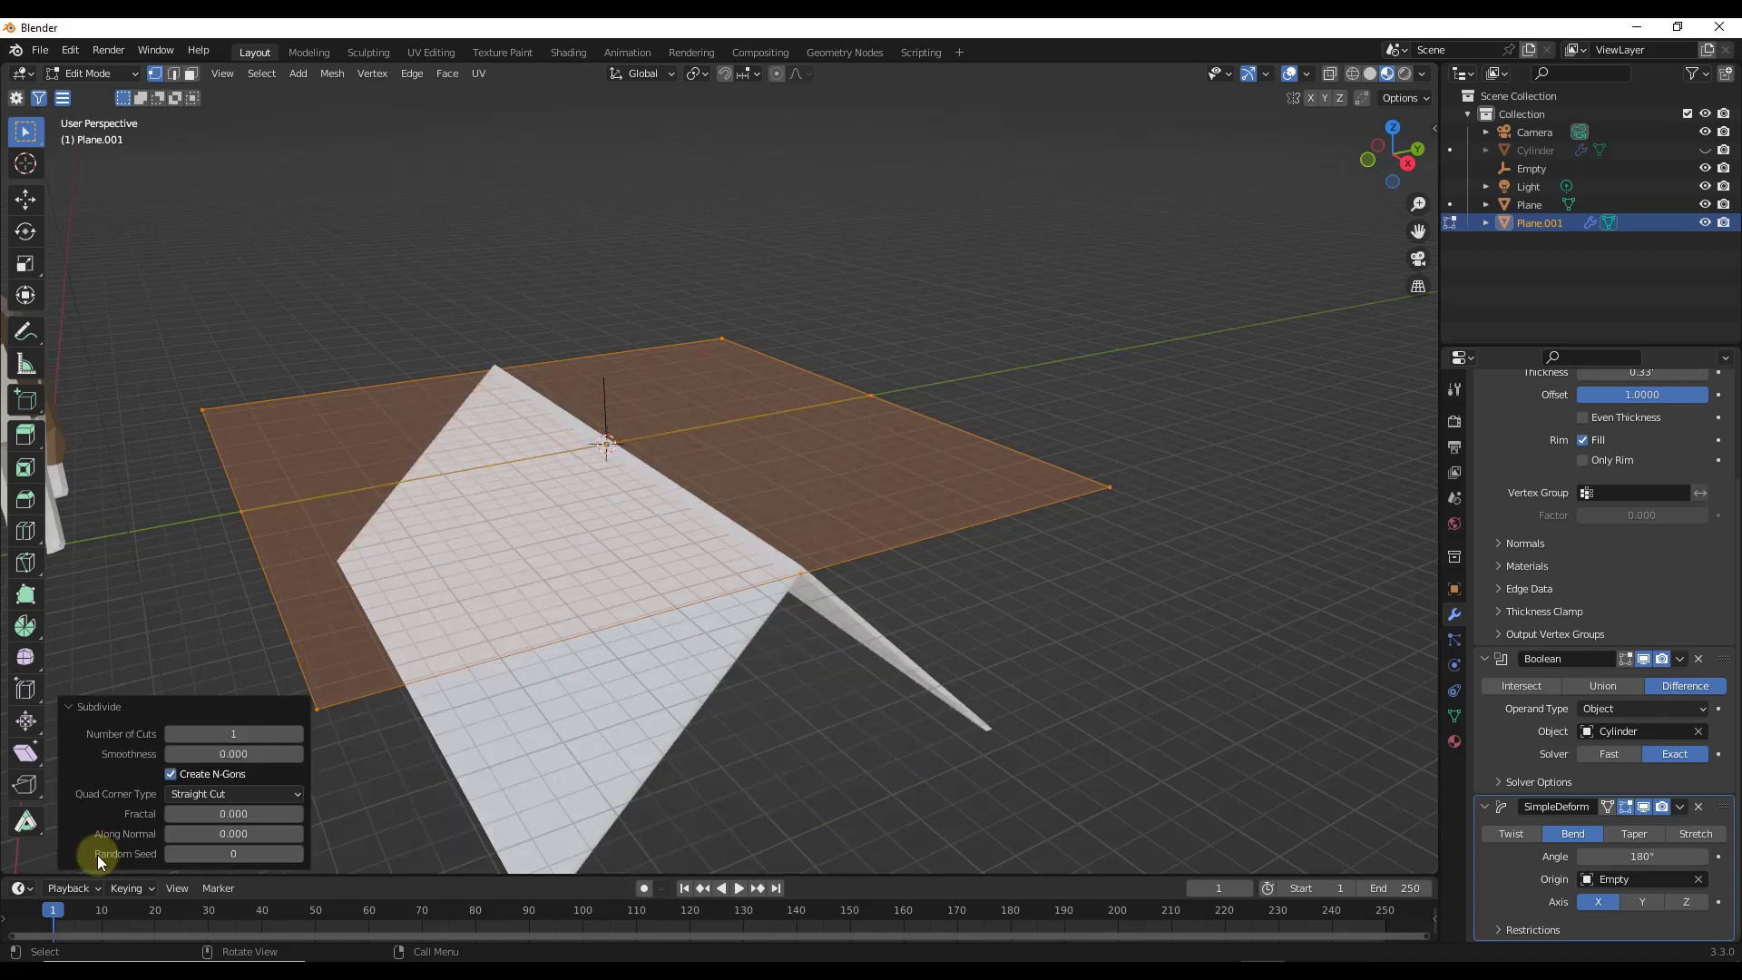
{"action": "left_click", "coordinate": [298, 734]}
{"action": "left_click", "coordinate": [298, 734]}
{"action": "left_click", "coordinate": [298, 734]}
{"action": "left_click", "coordinate": [297, 734]}
{"action": "left_click", "coordinate": [298, 734]}
{"action": "left_click", "coordinate": [298, 734]}
{"action": "left_click", "coordinate": [297, 734]}
{"action": "left_click", "coordinate": [297, 734]}
{"action": "left_click", "coordinate": [298, 734]}
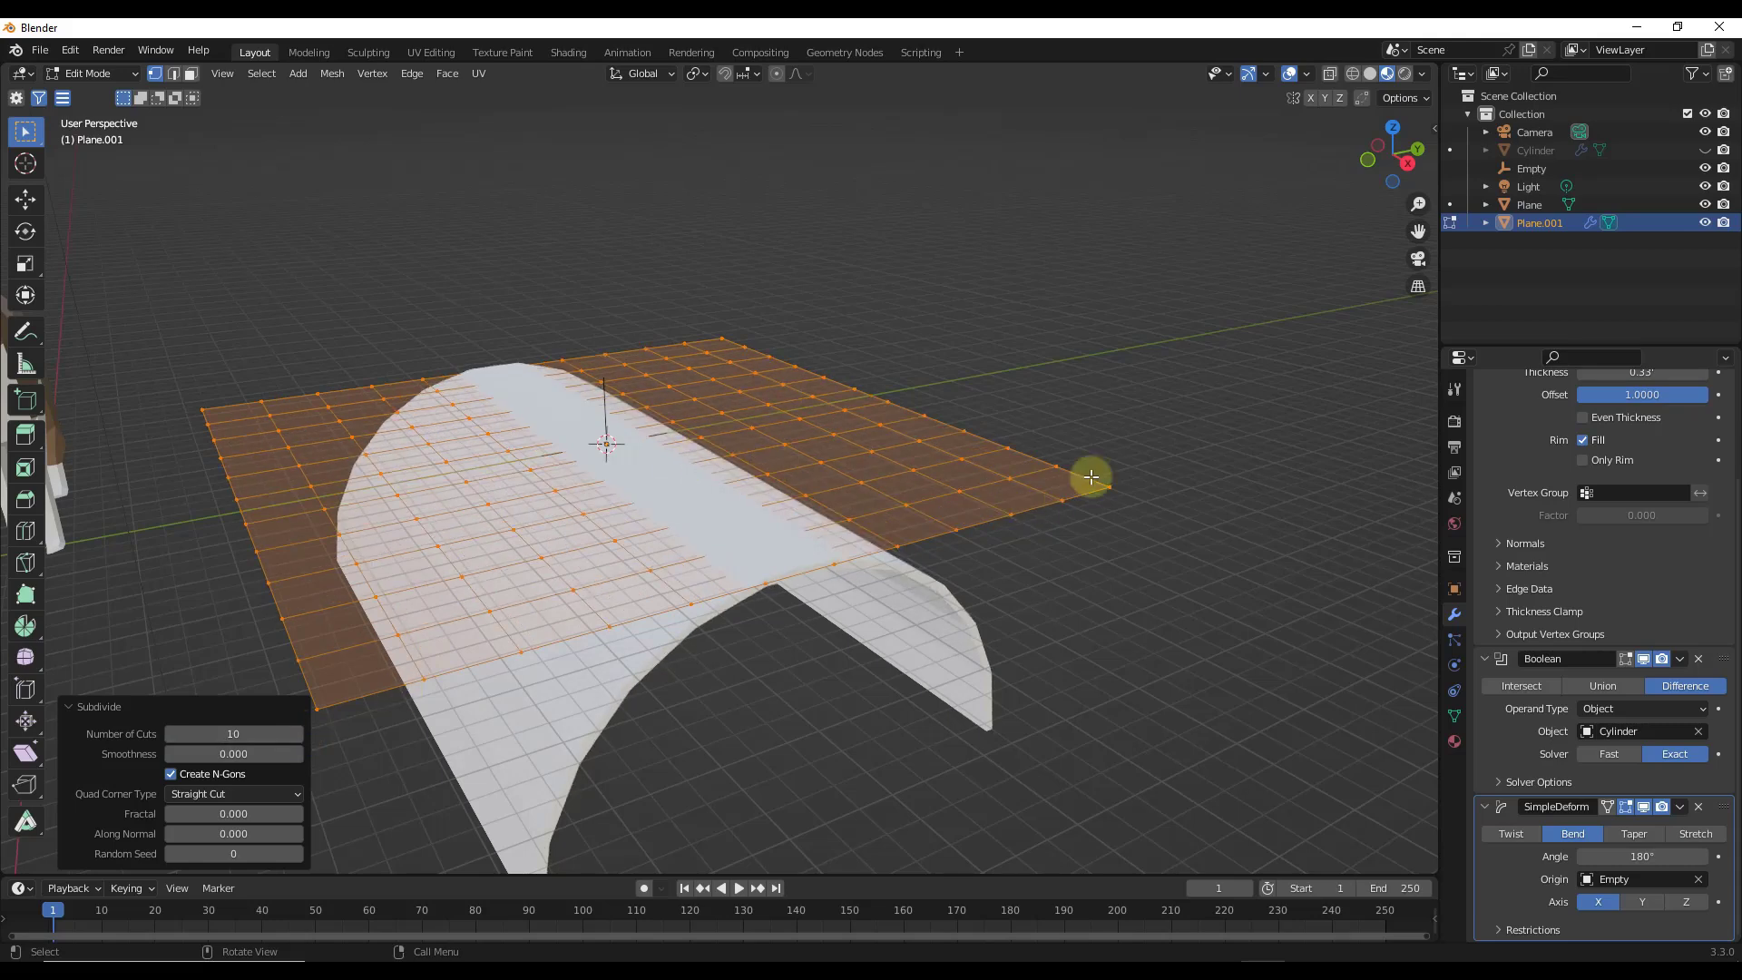
Step: Deselect the plane's vertices and return to Object Mode
{"action": "left_click", "coordinate": [1165, 449]}
{"action": "middle_click_drag", "start_coordinate": [743, 672], "coordinate": [781, 638]}
{"action": "scroll", "coordinate": [780, 638], "scroll_direction": "up", "scroll_amount": 2}
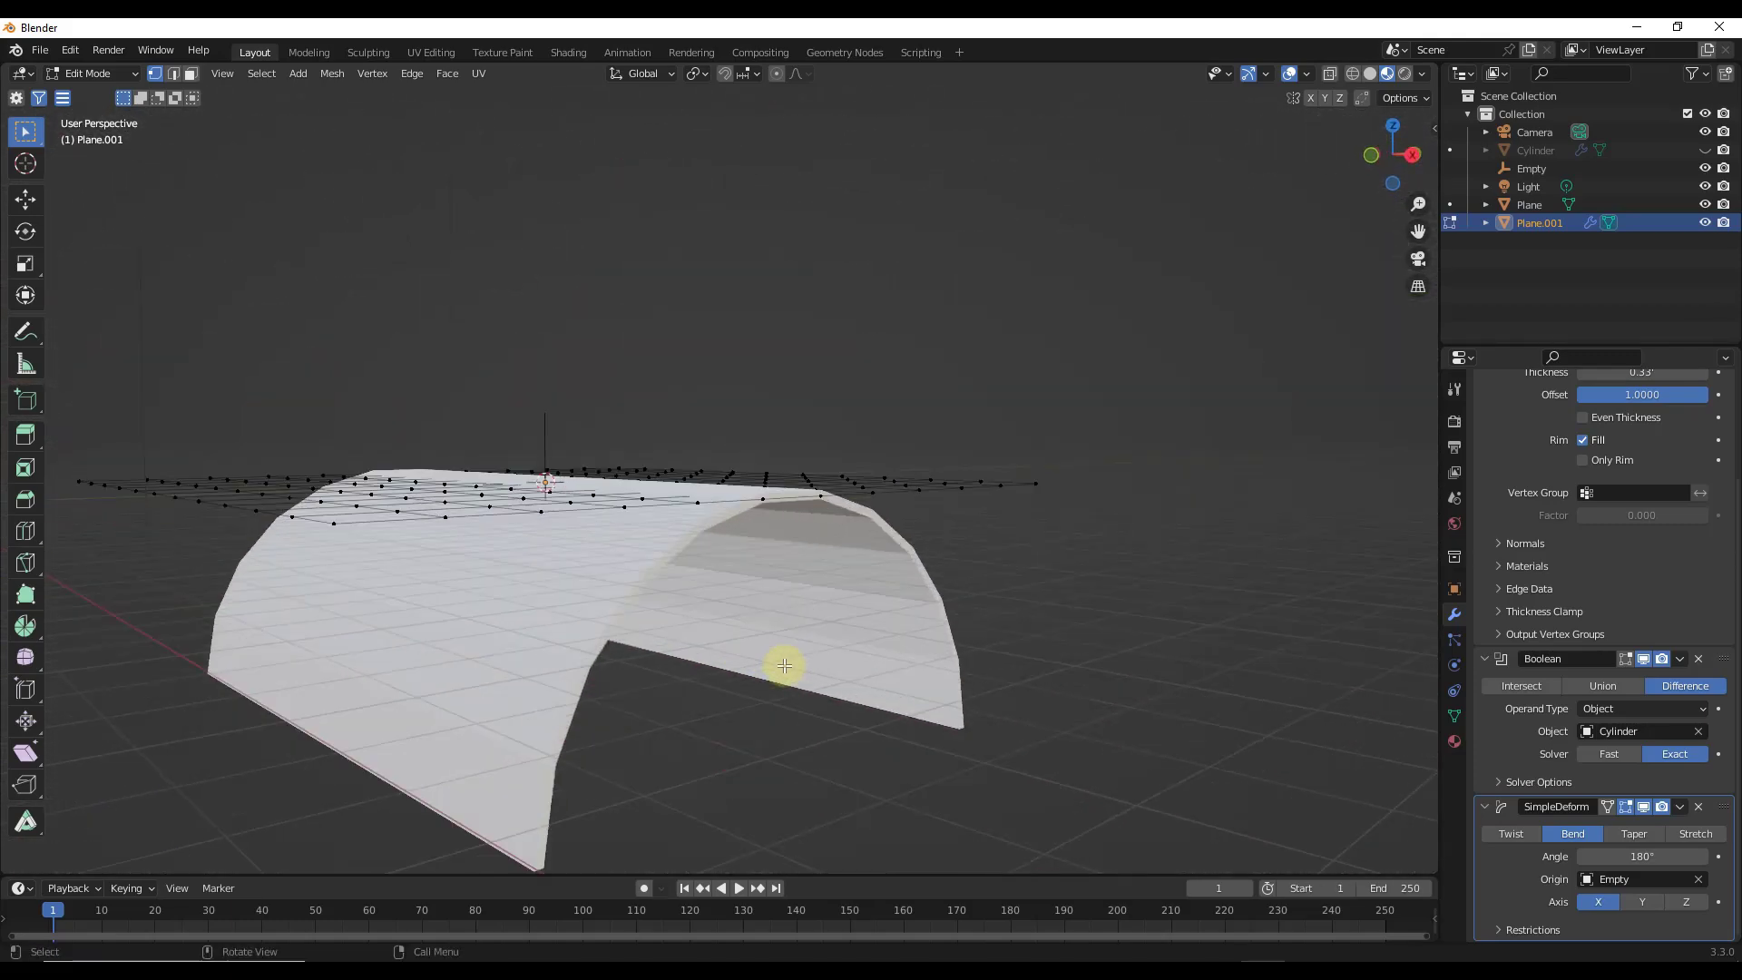
{"action": "key", "text": "Tab"}
Step: Examine the arched slab's curvature, faceting and holes up close and from several angles
{"action": "scroll", "coordinate": [747, 640], "scroll_direction": "down", "scroll_amount": 2}
{"action": "scroll", "coordinate": [675, 699], "scroll_direction": "up", "scroll_amount": 4}
{"action": "scroll", "coordinate": [606, 635], "scroll_direction": "down", "scroll_amount": 2}
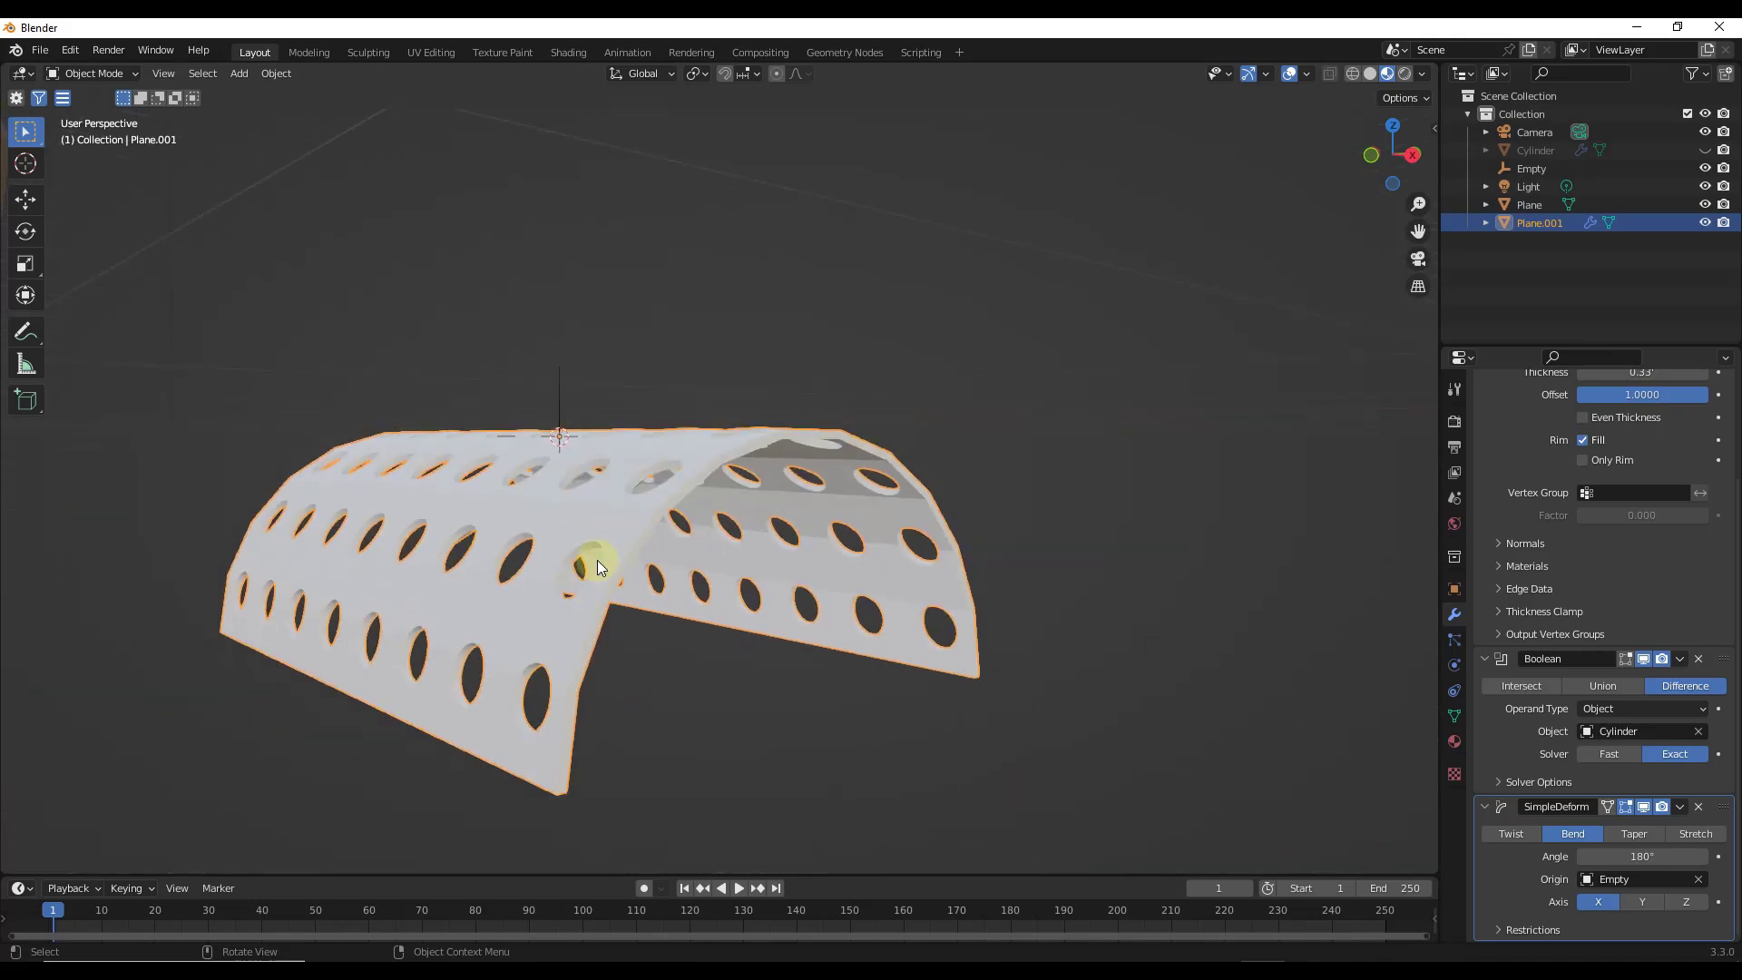
{"action": "scroll", "coordinate": [604, 553], "scroll_direction": "up", "scroll_amount": 4}
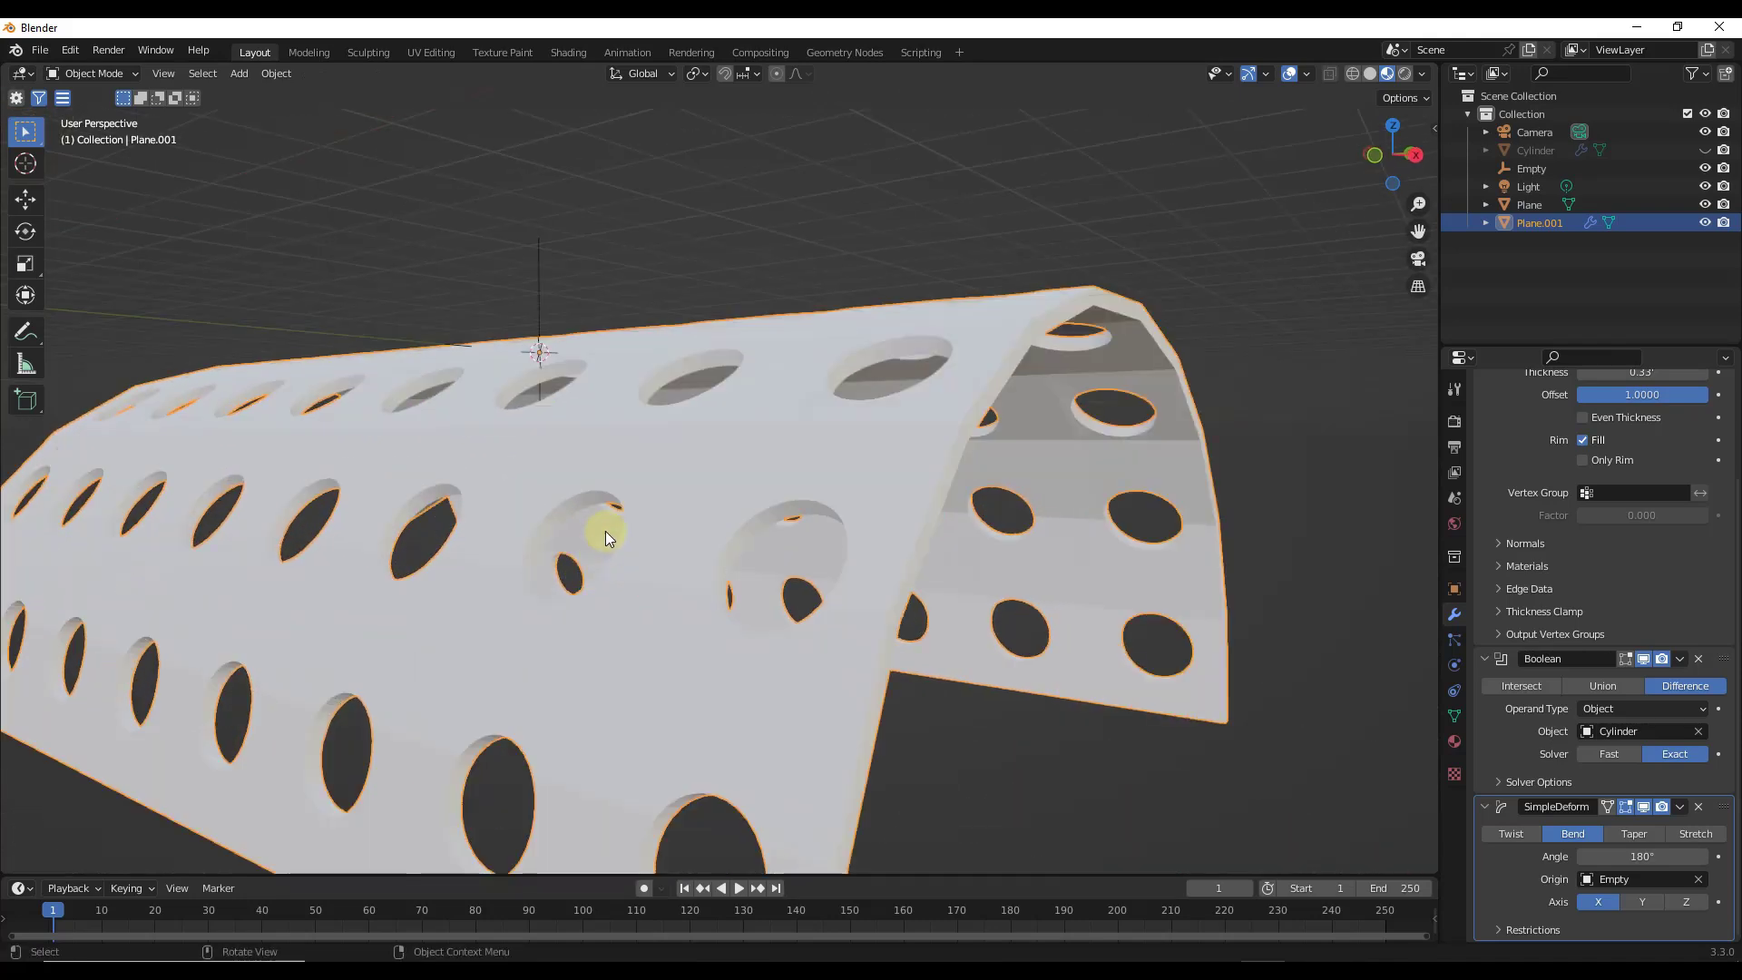
{"action": "scroll", "coordinate": [617, 563], "scroll_direction": "down", "scroll_amount": 4}
{"action": "mouse_move", "coordinate": [625, 588]}
{"action": "middle_mouse_down"}
{"action": "mouse_move", "coordinate": [575, 571]}
{"action": "mouse_move", "coordinate": [615, 581]}
{"action": "middle_mouse_up"}
{"action": "scroll", "coordinate": [588, 546], "scroll_direction": "up", "scroll_amount": 2}
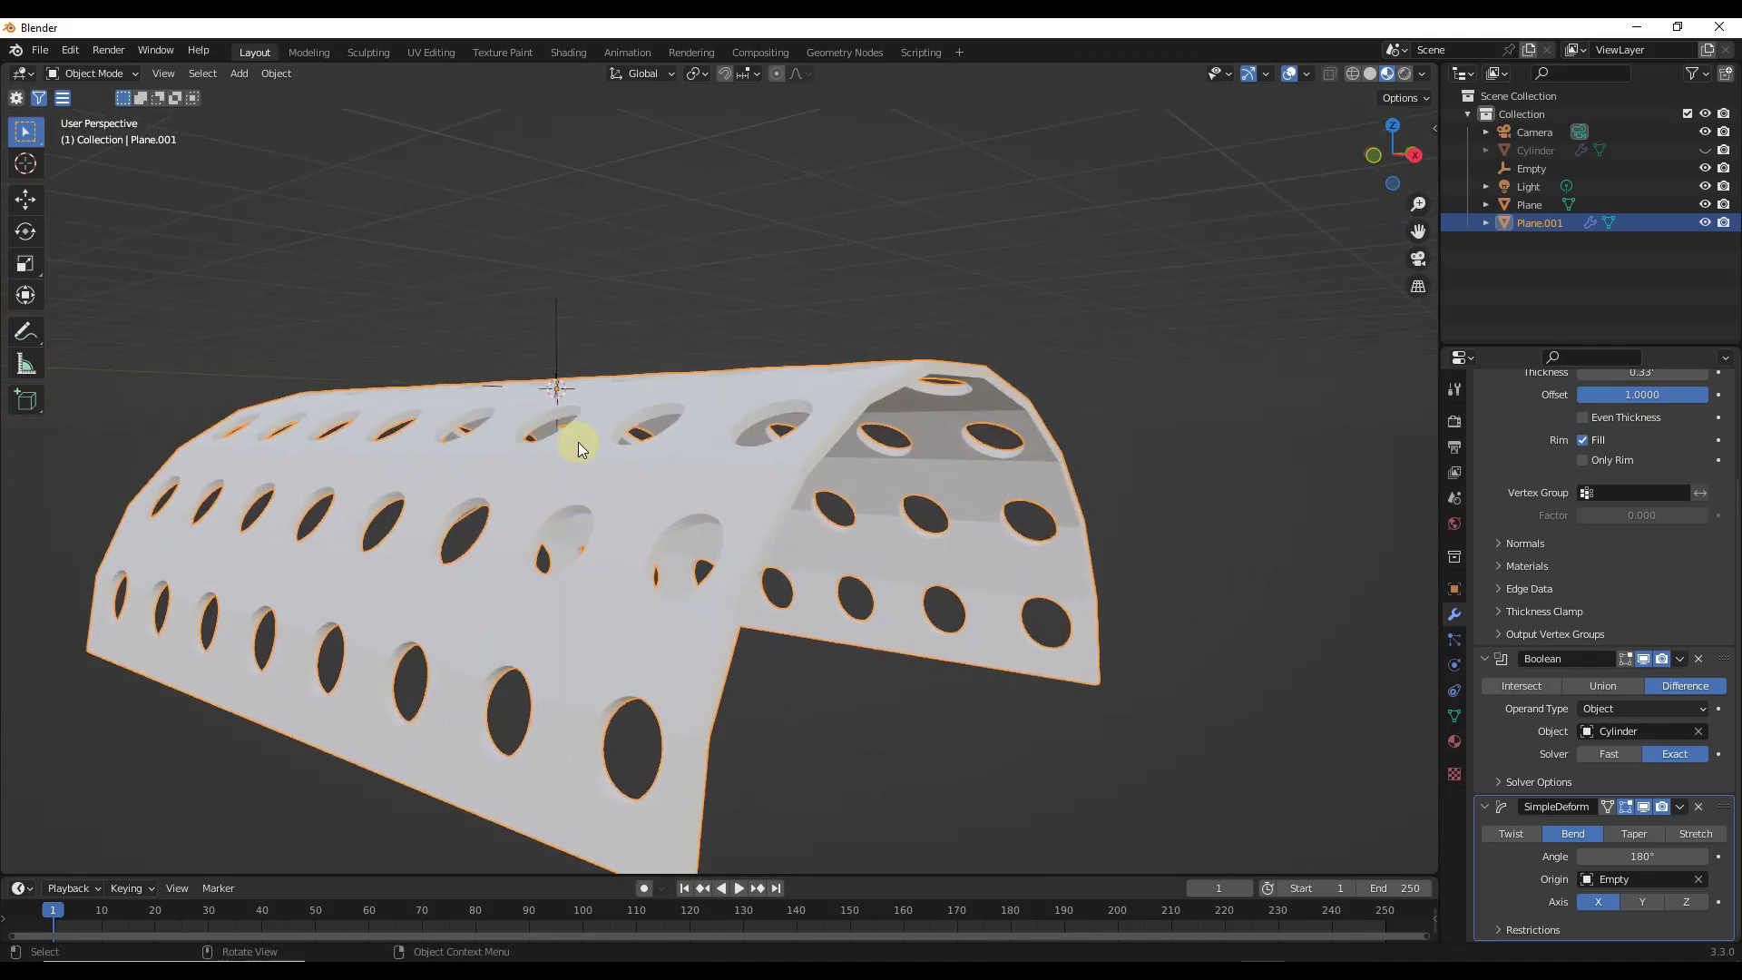
{"action": "scroll", "coordinate": [733, 608], "scroll_direction": "down", "scroll_amount": 2}
{"action": "middle_click_drag", "start_coordinate": [777, 485], "coordinate": [736, 491]}
{"action": "scroll", "coordinate": [731, 488], "scroll_direction": "up", "scroll_amount": 4}
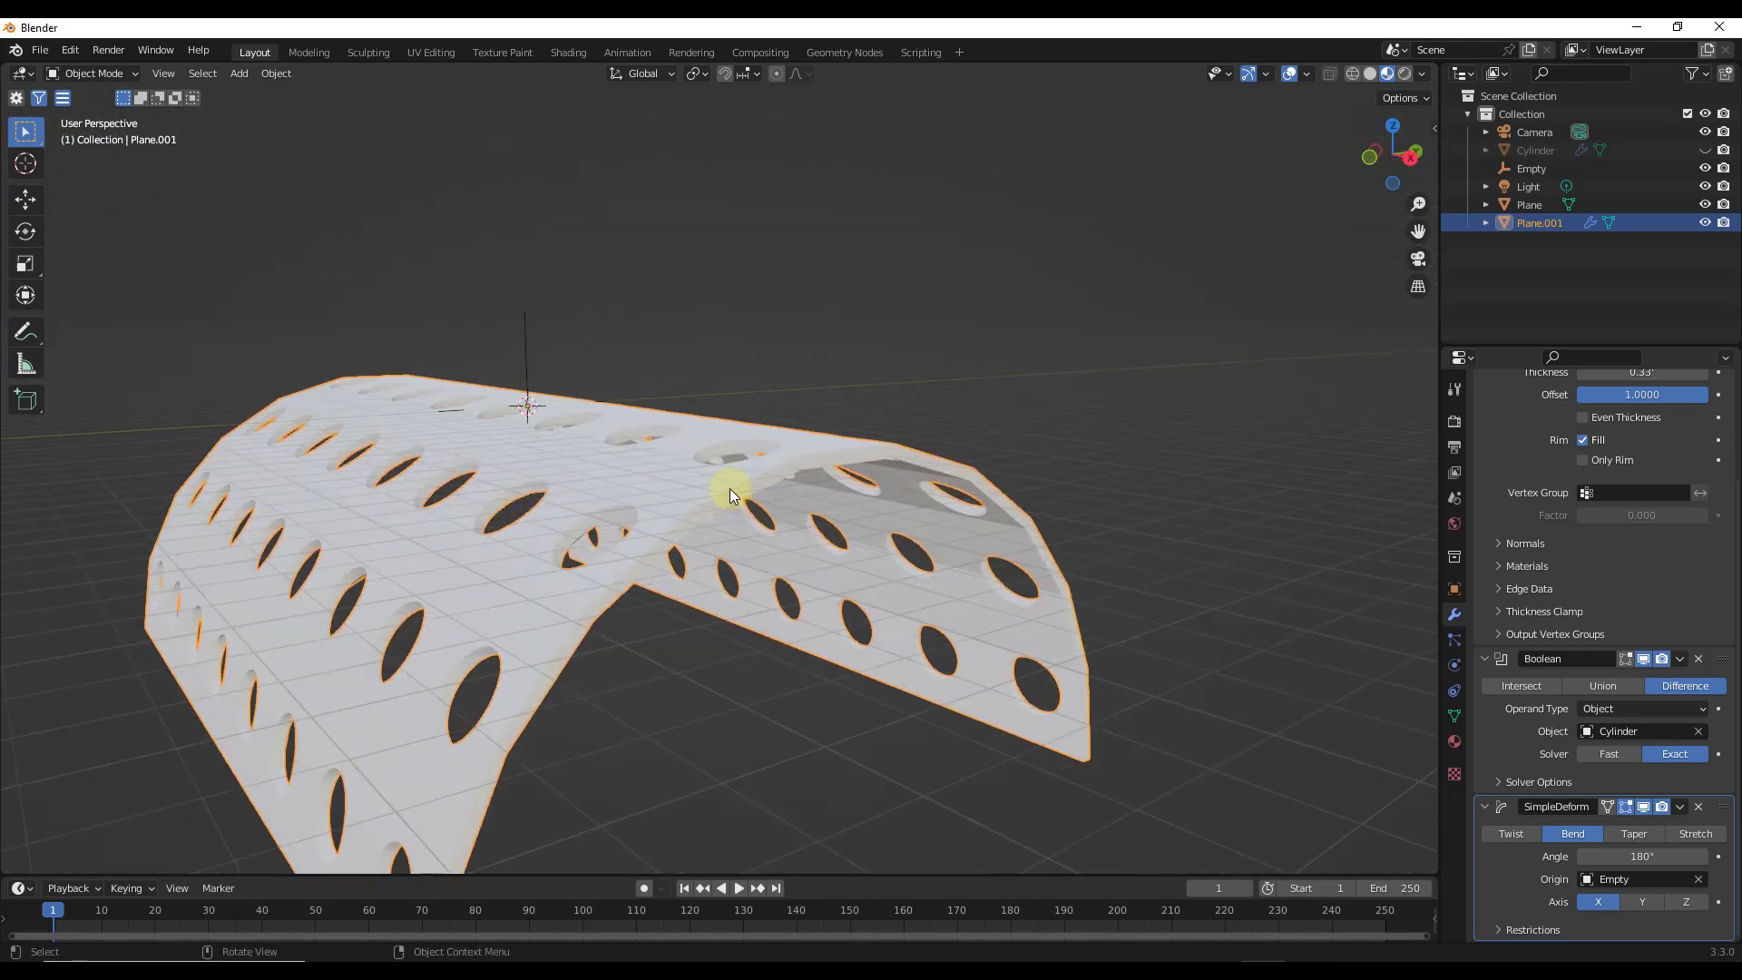
{"action": "scroll", "coordinate": [762, 470], "scroll_direction": "down", "scroll_amount": 3}
{"action": "mouse_move", "coordinate": [693, 539]}
{"action": "middle_mouse_down"}
{"action": "mouse_move", "coordinate": [671, 542]}
{"action": "mouse_move", "coordinate": [707, 537]}
{"action": "middle_mouse_up"}
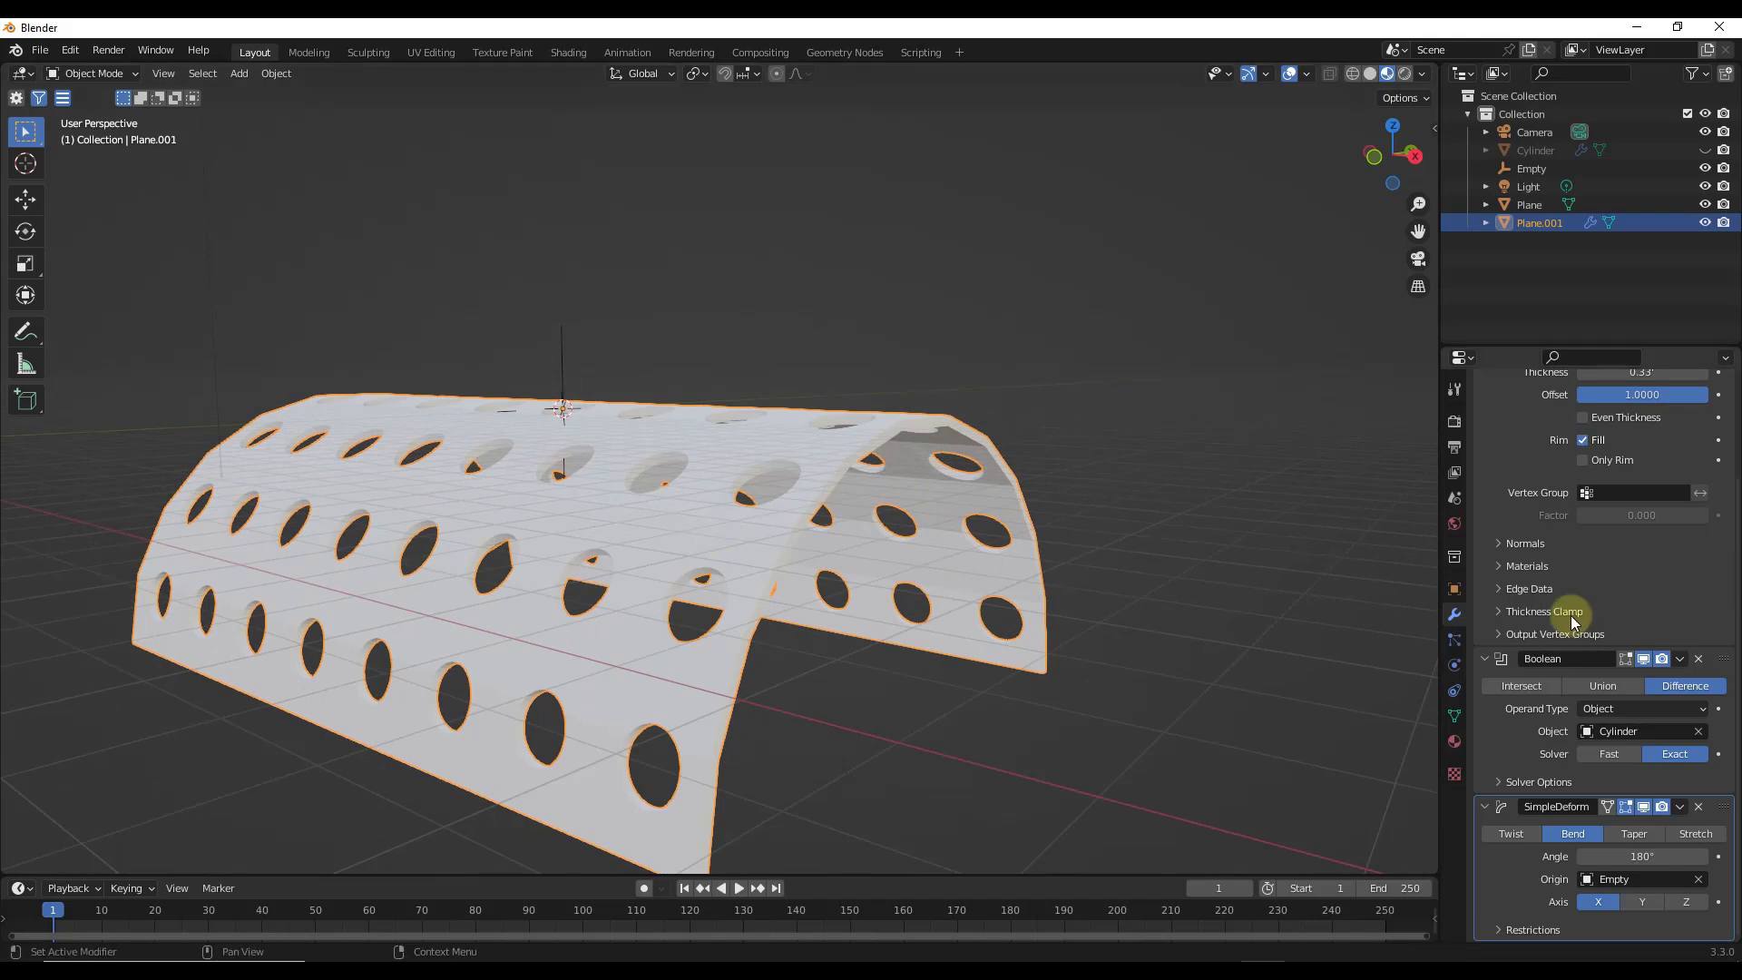
Step: Switch the viewport to wireframe shading to inspect the arch's mesh density
{"action": "scroll", "coordinate": [1572, 621], "scroll_direction": "up", "scroll_amount": 4}
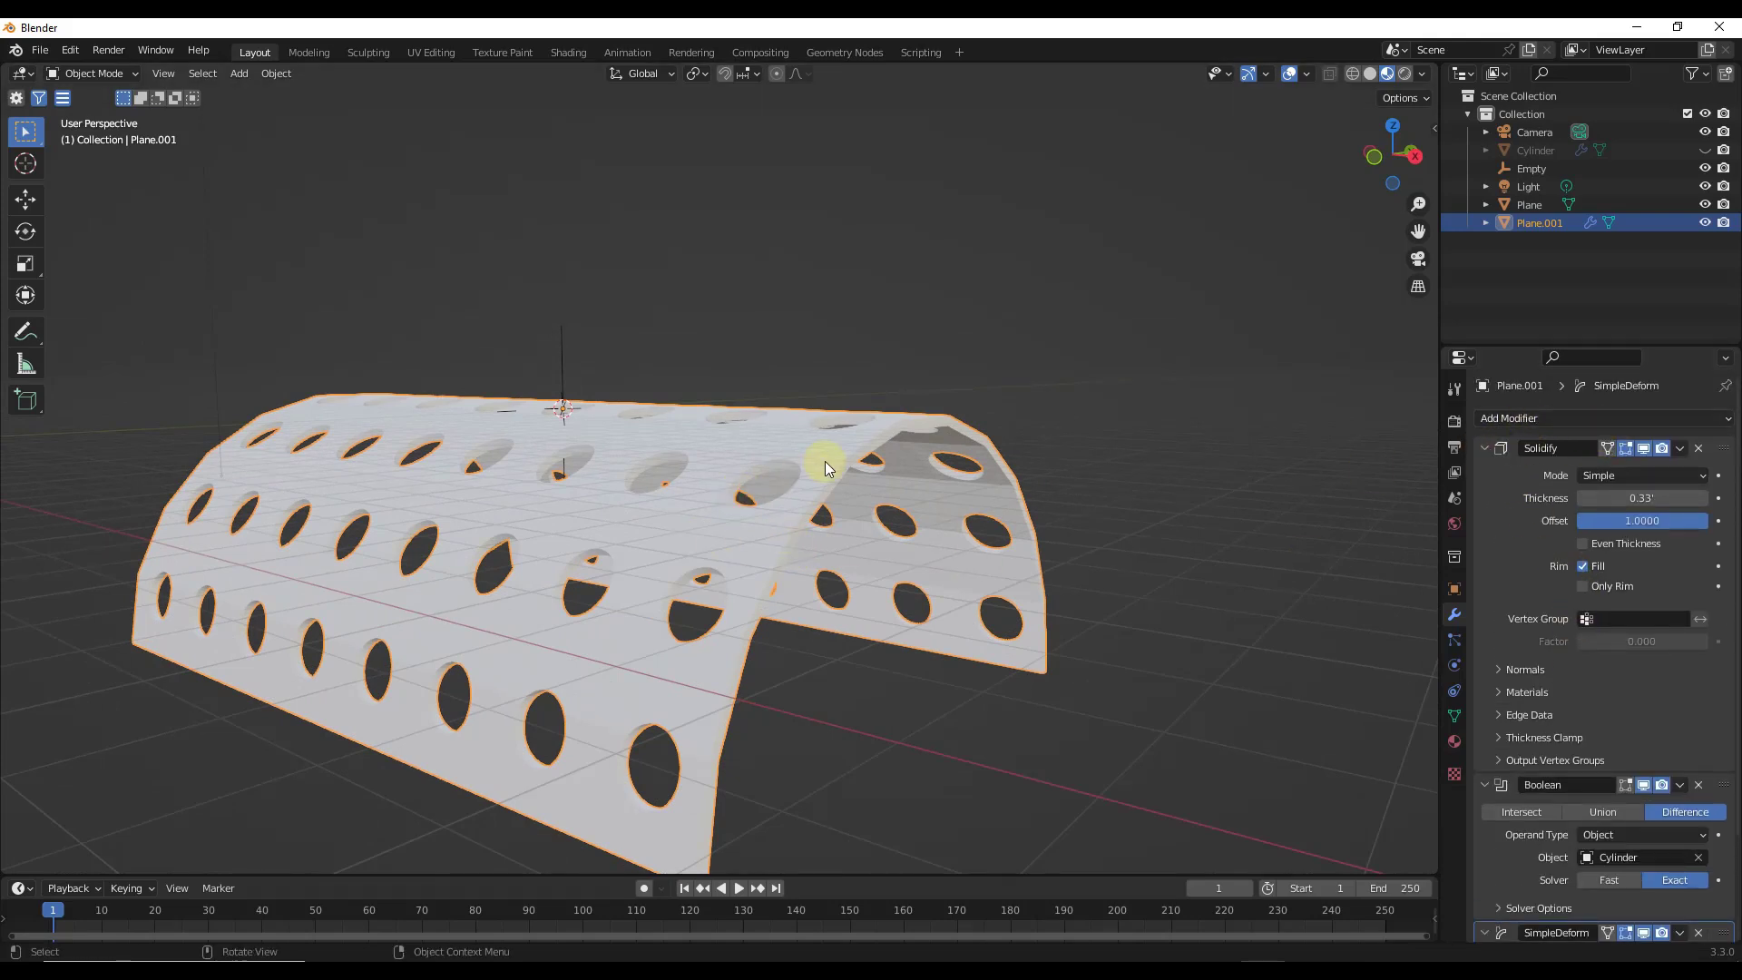
{"action": "left_click", "coordinate": [1535, 417]}
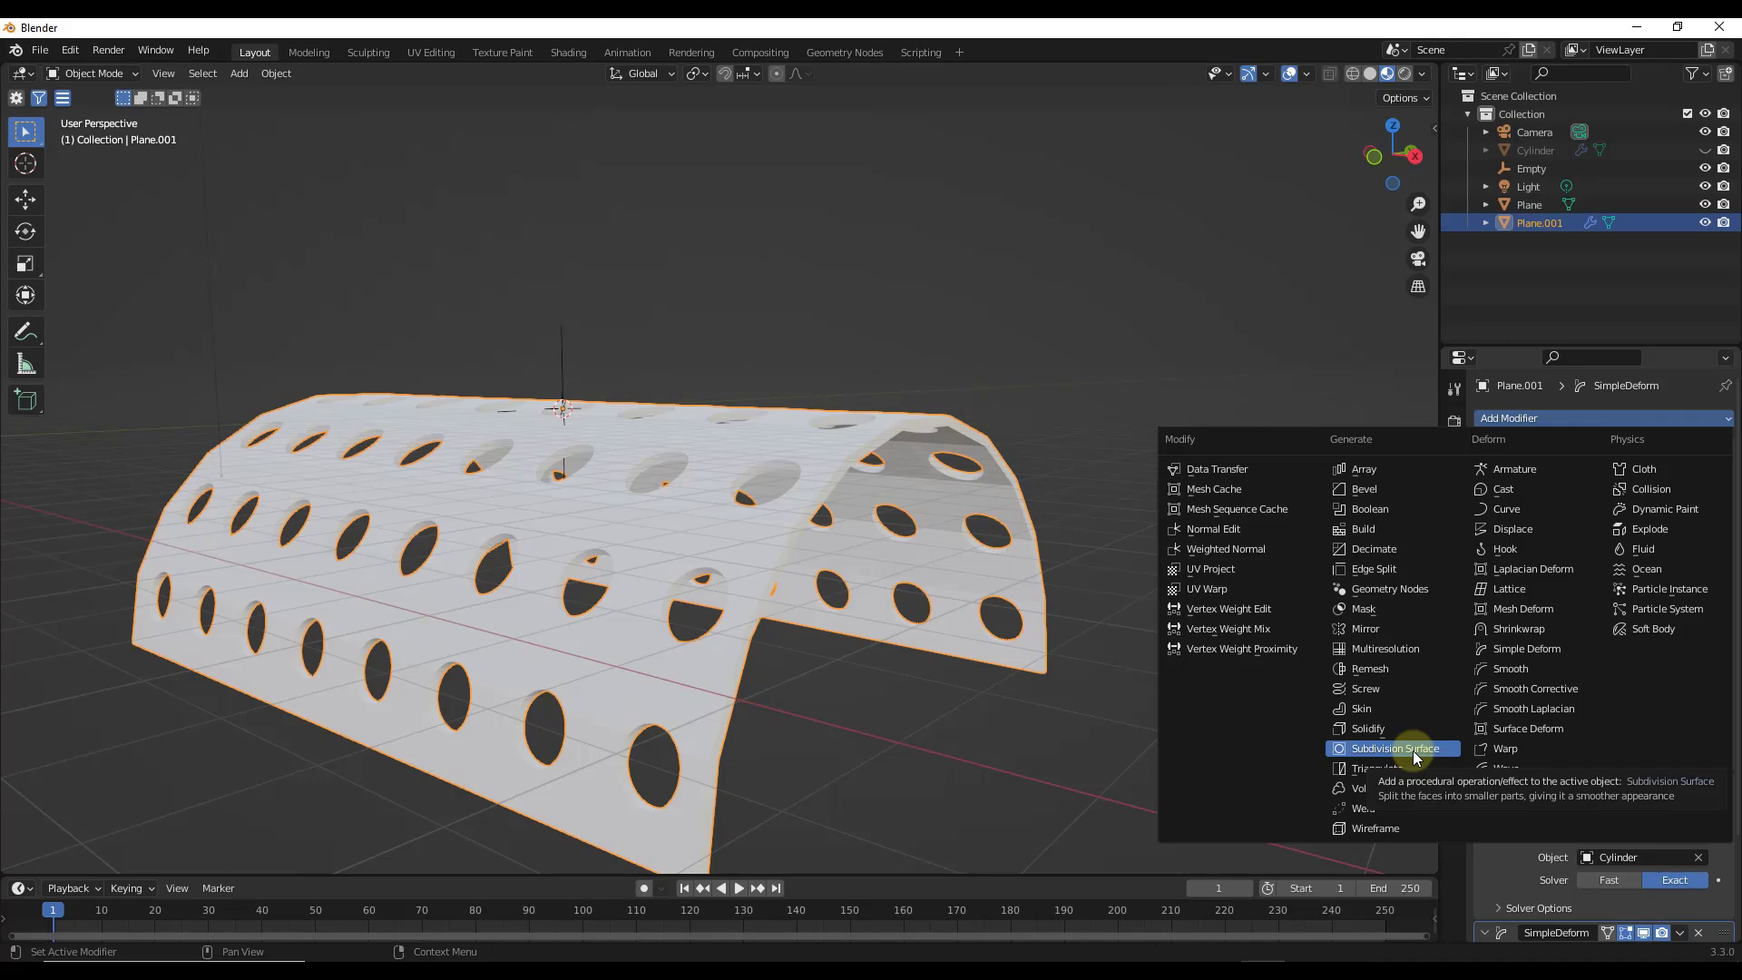
{"action": "mouse_move", "coordinate": [675, 549]}
{"action": "middle_mouse_down"}
{"action": "mouse_move", "coordinate": [816, 535]}
{"action": "mouse_move", "coordinate": [811, 513]}
{"action": "middle_mouse_up"}
{"action": "left_click", "coordinate": [1353, 73]}
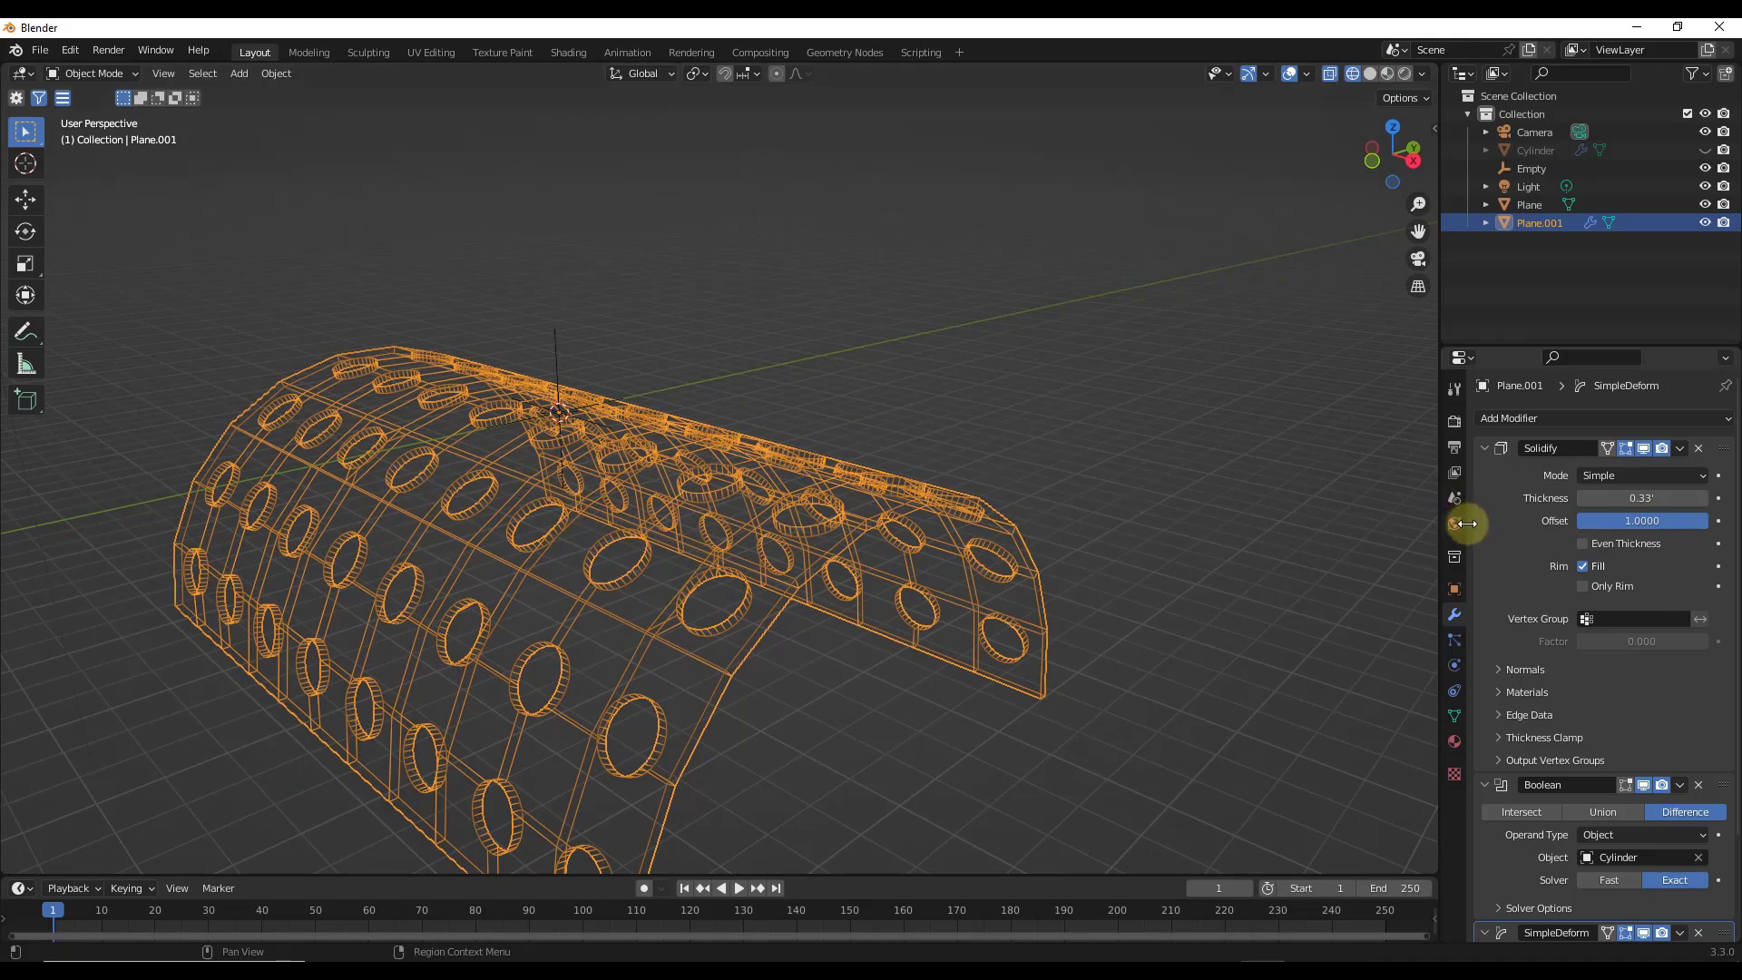
Step: Turn off viewport display of the slab's Solidify, Boolean and Simple Deform modifiers and collapse the modifier stack
{"action": "scroll", "coordinate": [1513, 535], "scroll_direction": "down", "scroll_amount": 3}
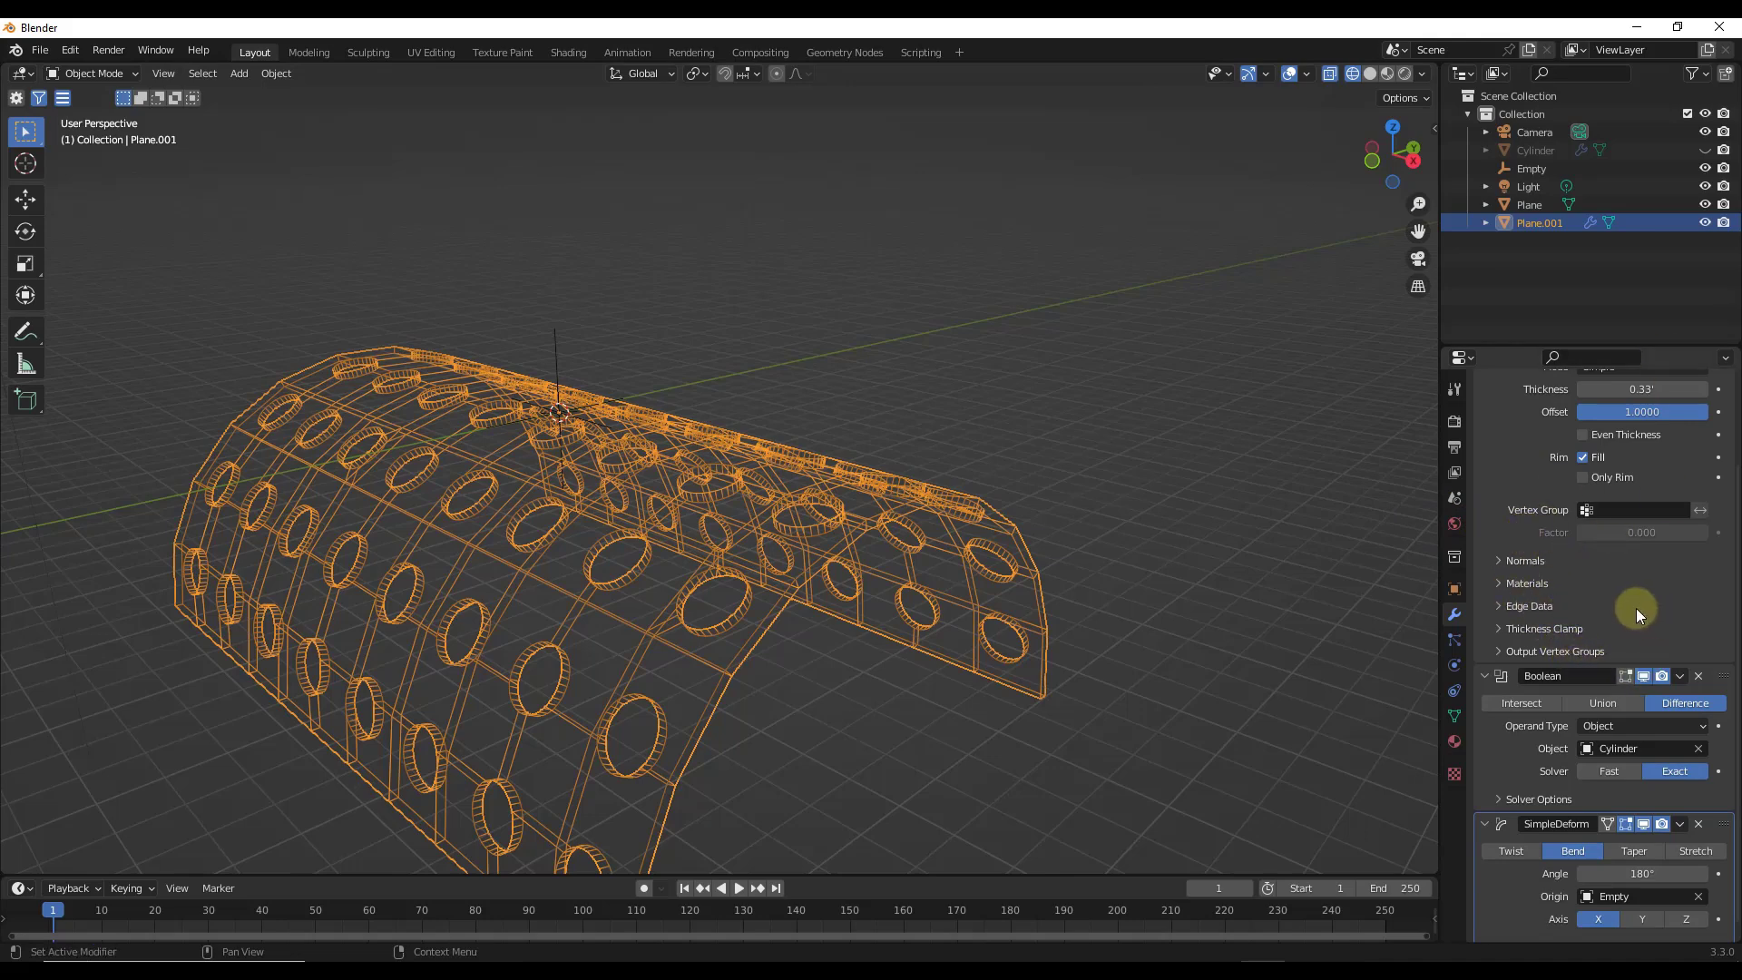
{"action": "scroll", "coordinate": [1638, 608], "scroll_direction": "up", "scroll_amount": 3}
{"action": "left_click", "coordinate": [1643, 448]}
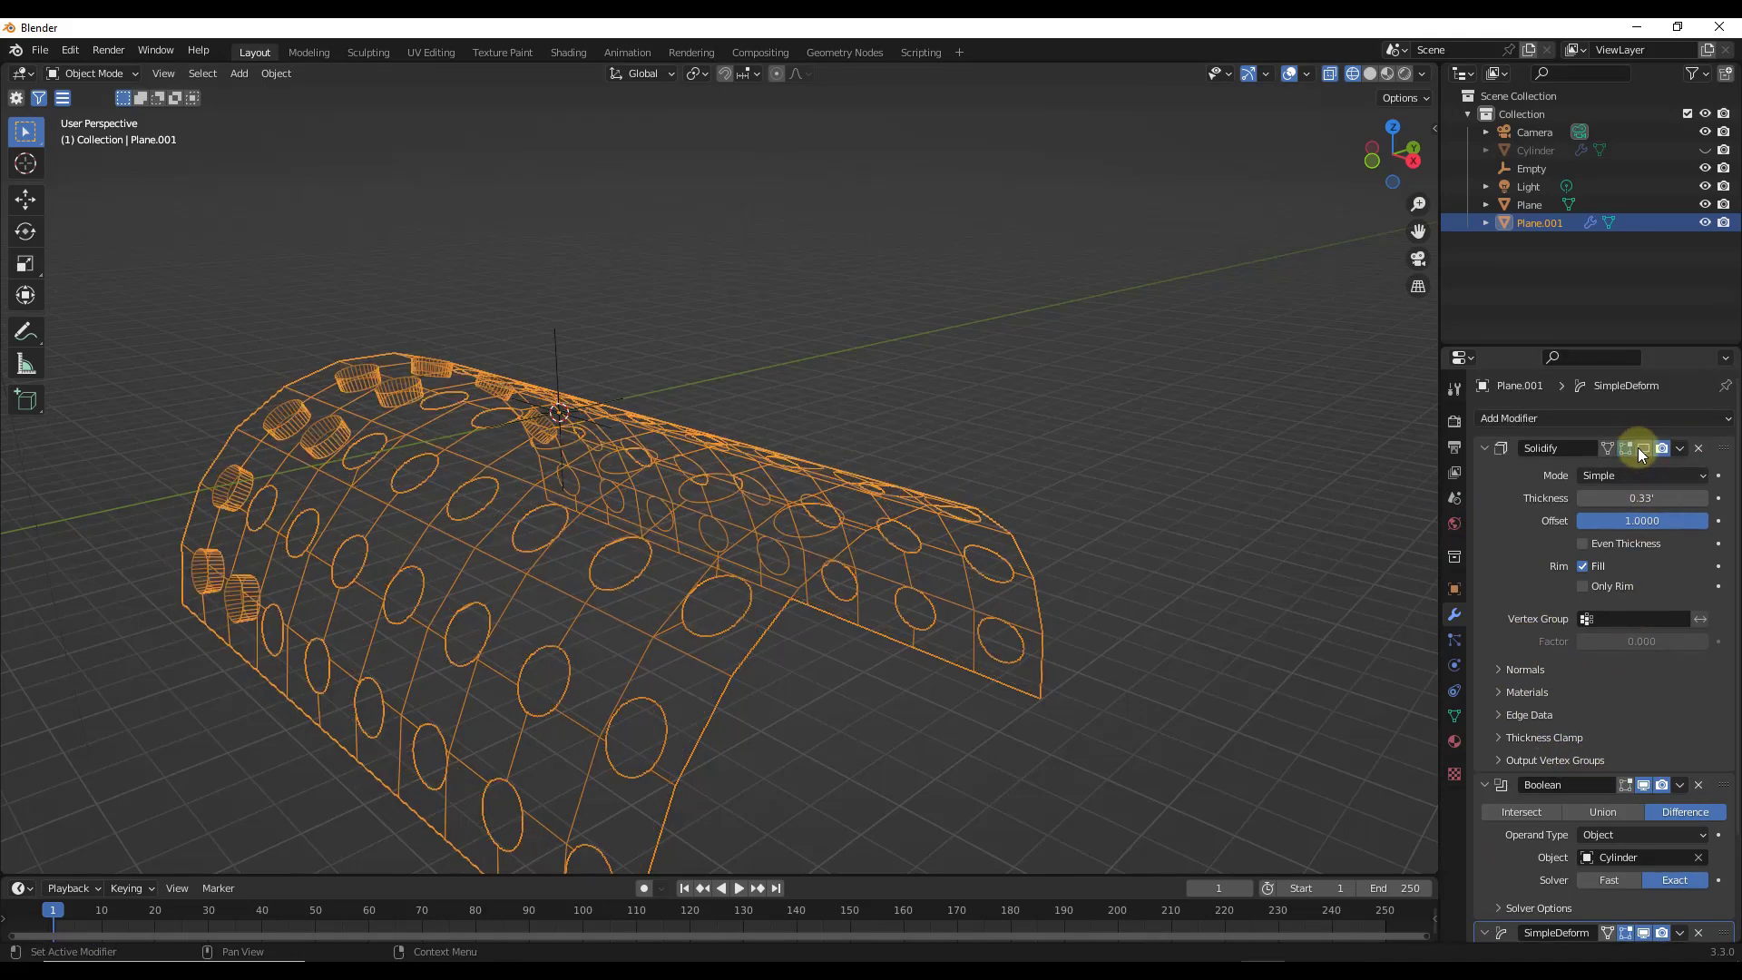
{"action": "left_click", "coordinate": [1642, 785]}
{"action": "scroll", "coordinate": [1642, 671], "scroll_direction": "down", "scroll_amount": 3}
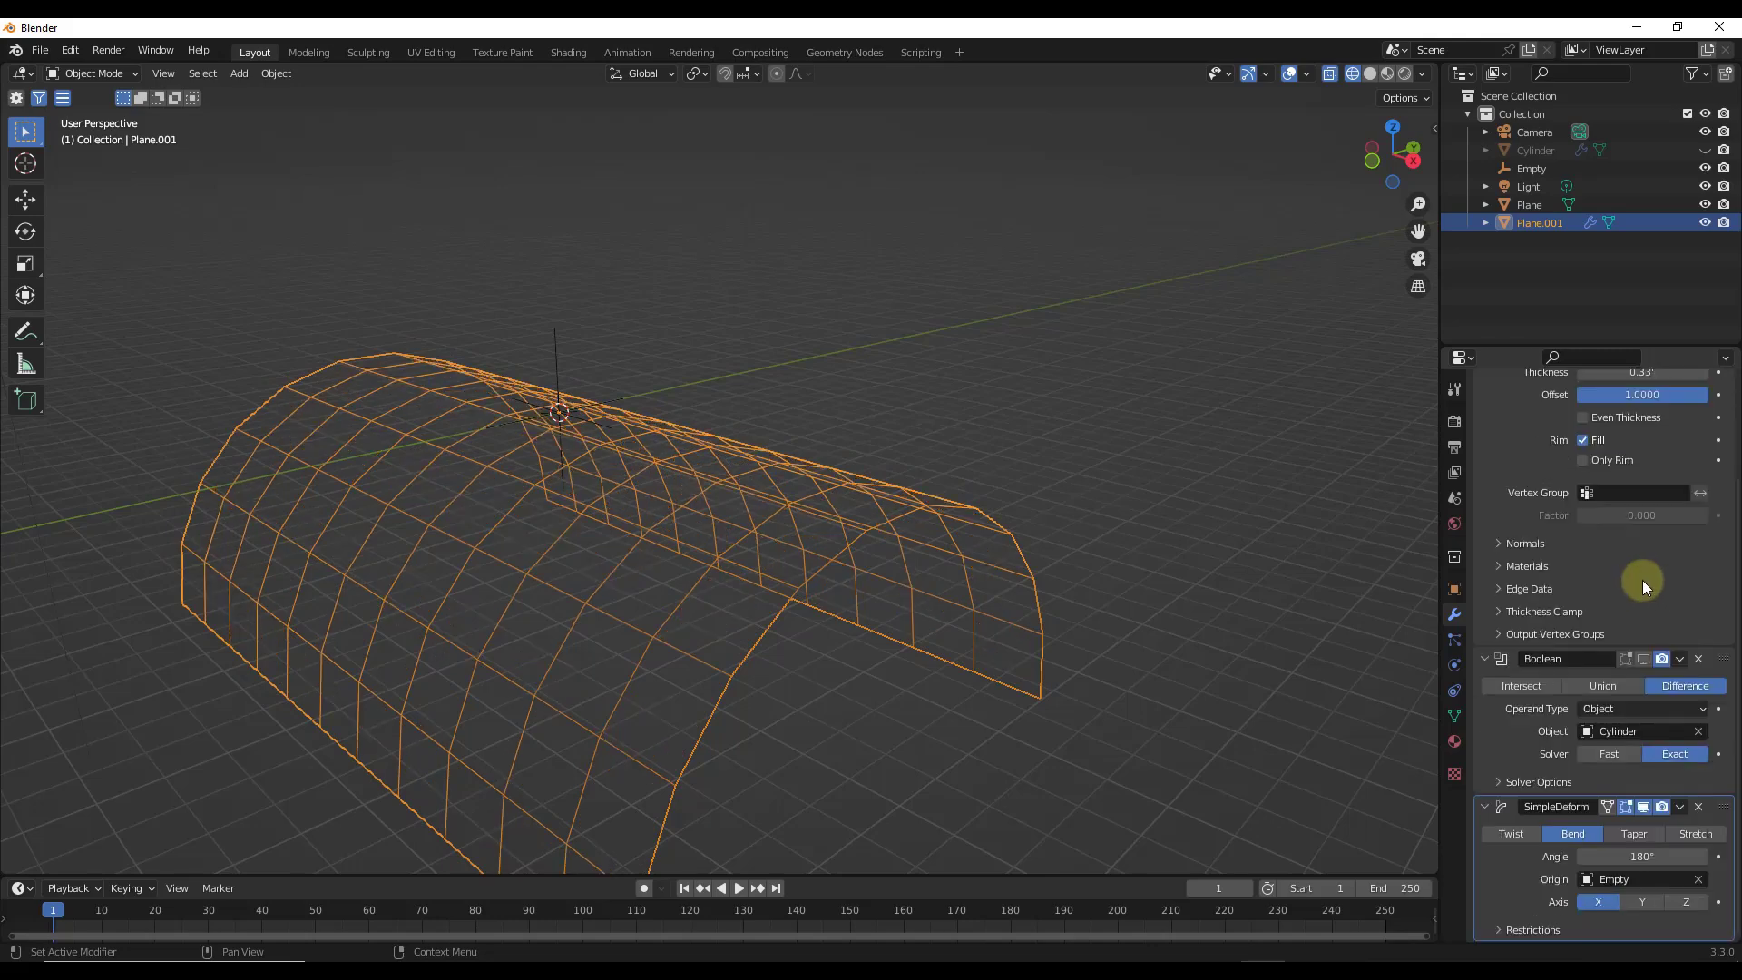
{"action": "left_click", "coordinate": [1643, 807]}
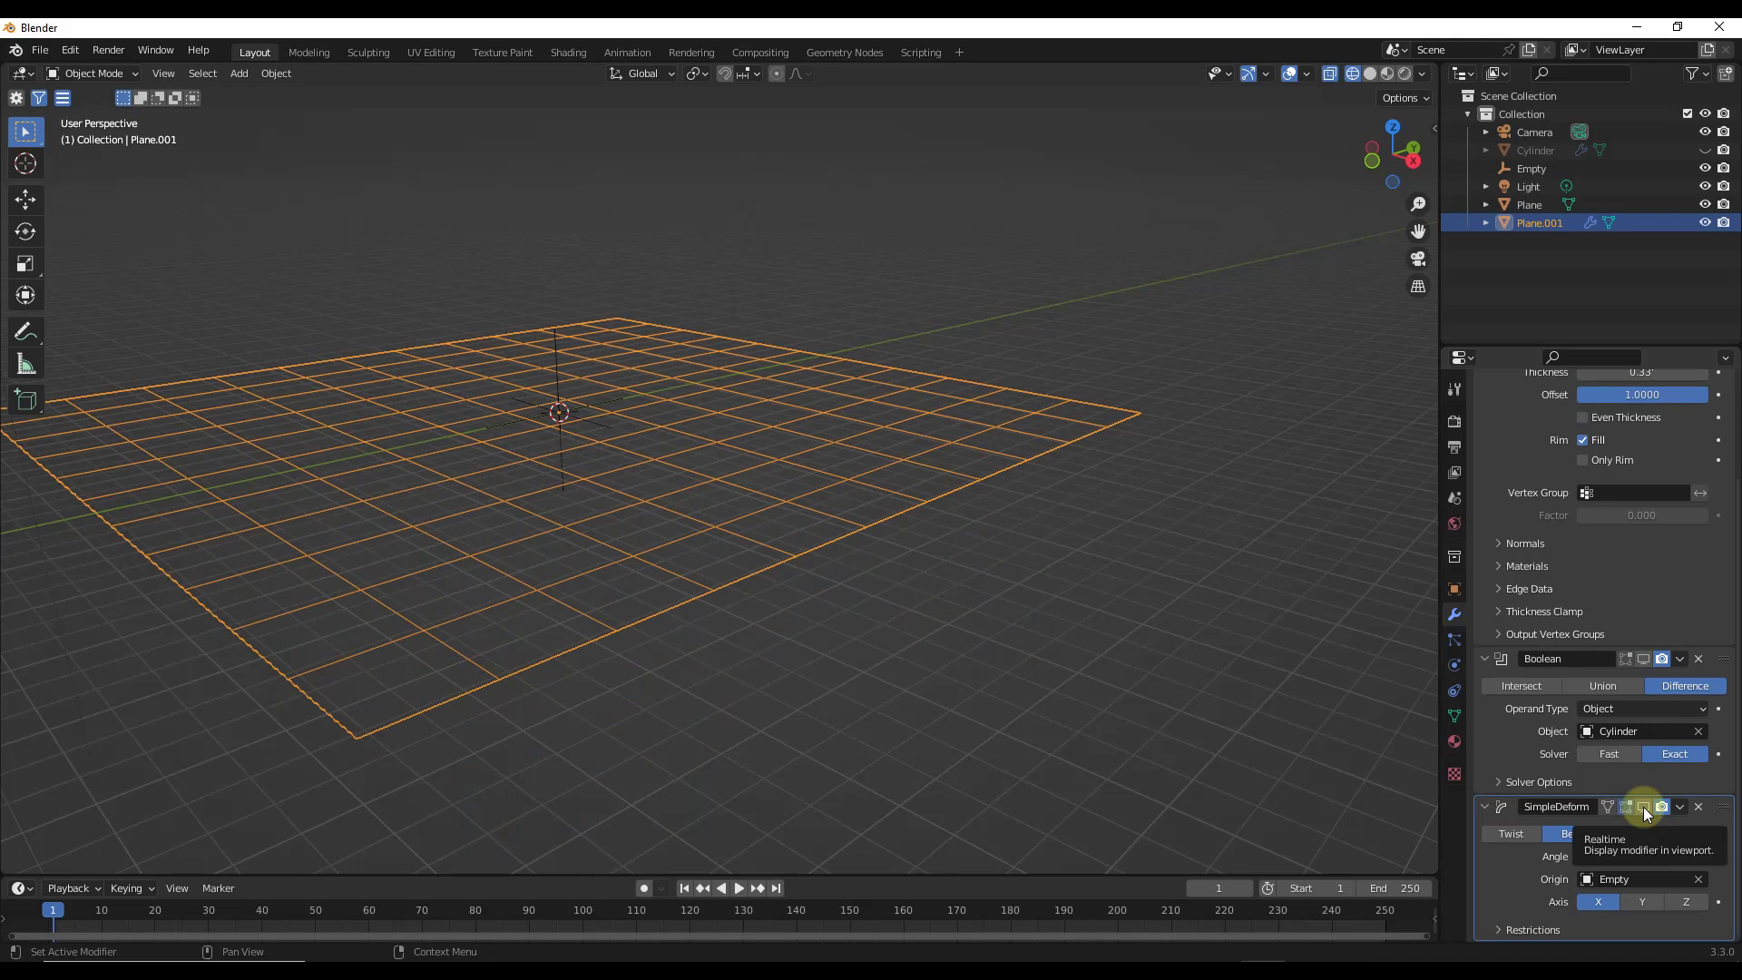
{"action": "left_click", "coordinate": [1485, 806], "text": "ctrl"}
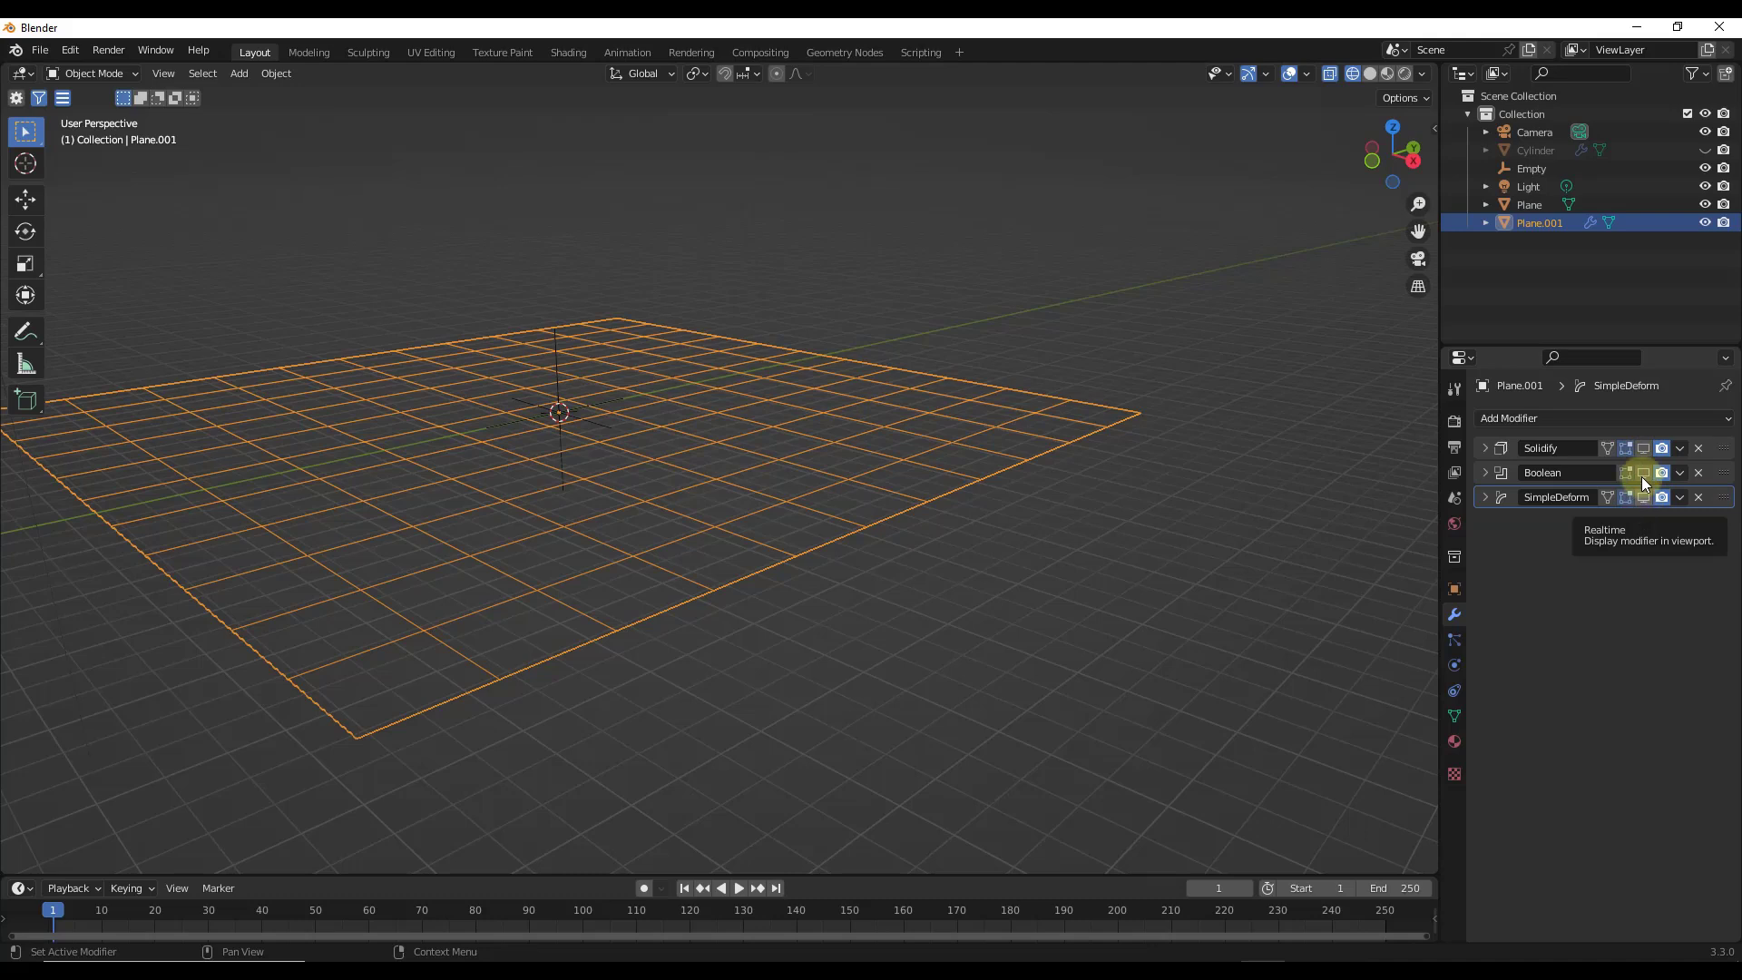
Step: Add a Subdivision Surface modifier to the plane and move it to the top of the modifier stack, above Solidify
{"action": "left_click", "coordinate": [1560, 418]}
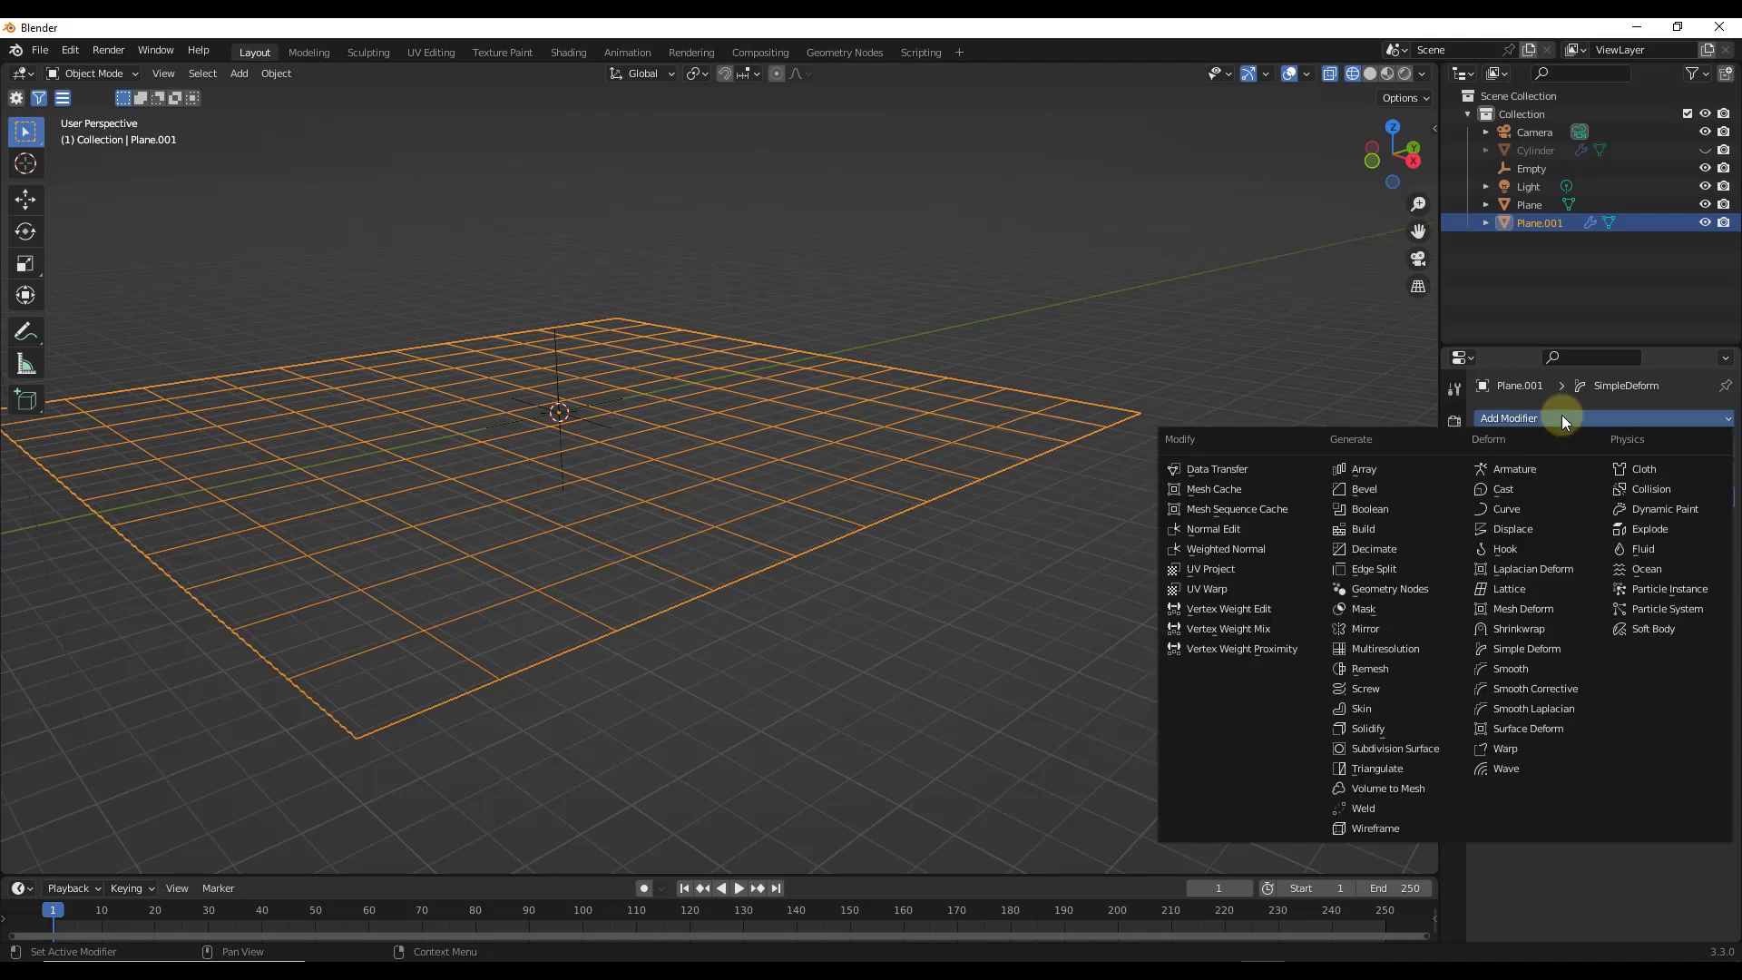
{"action": "left_click", "coordinate": [1408, 748]}
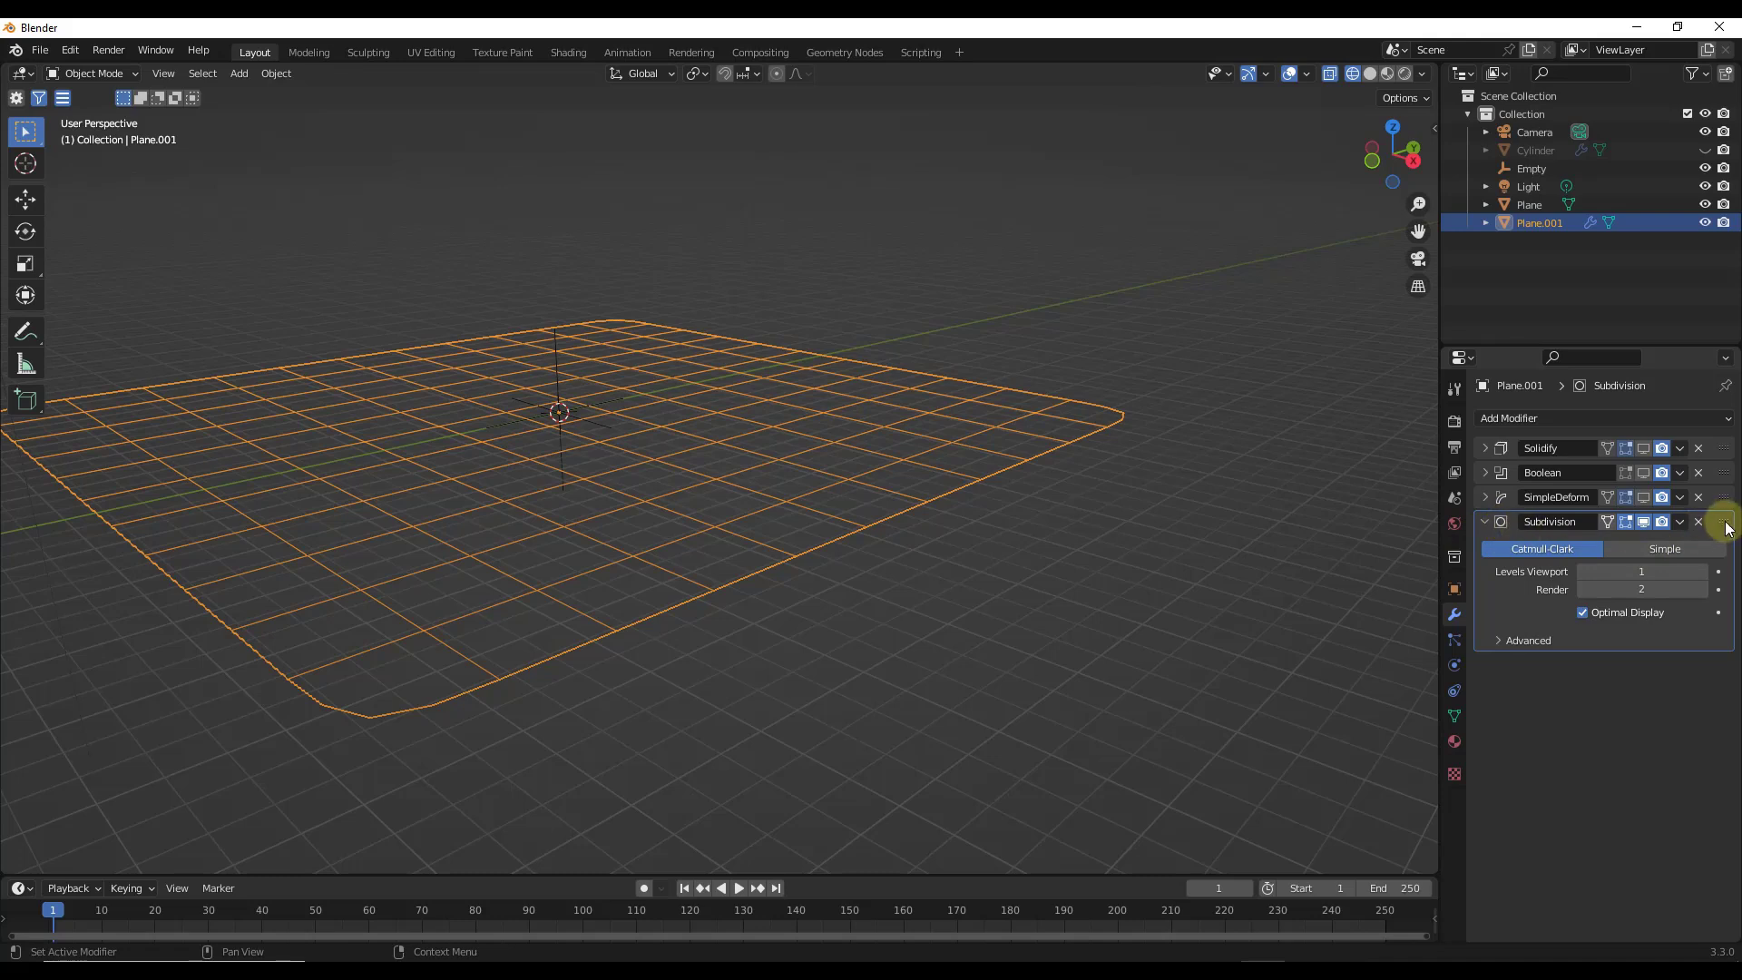
{"action": "left_click_drag", "start_coordinate": [1726, 529], "coordinate": [1724, 446]}
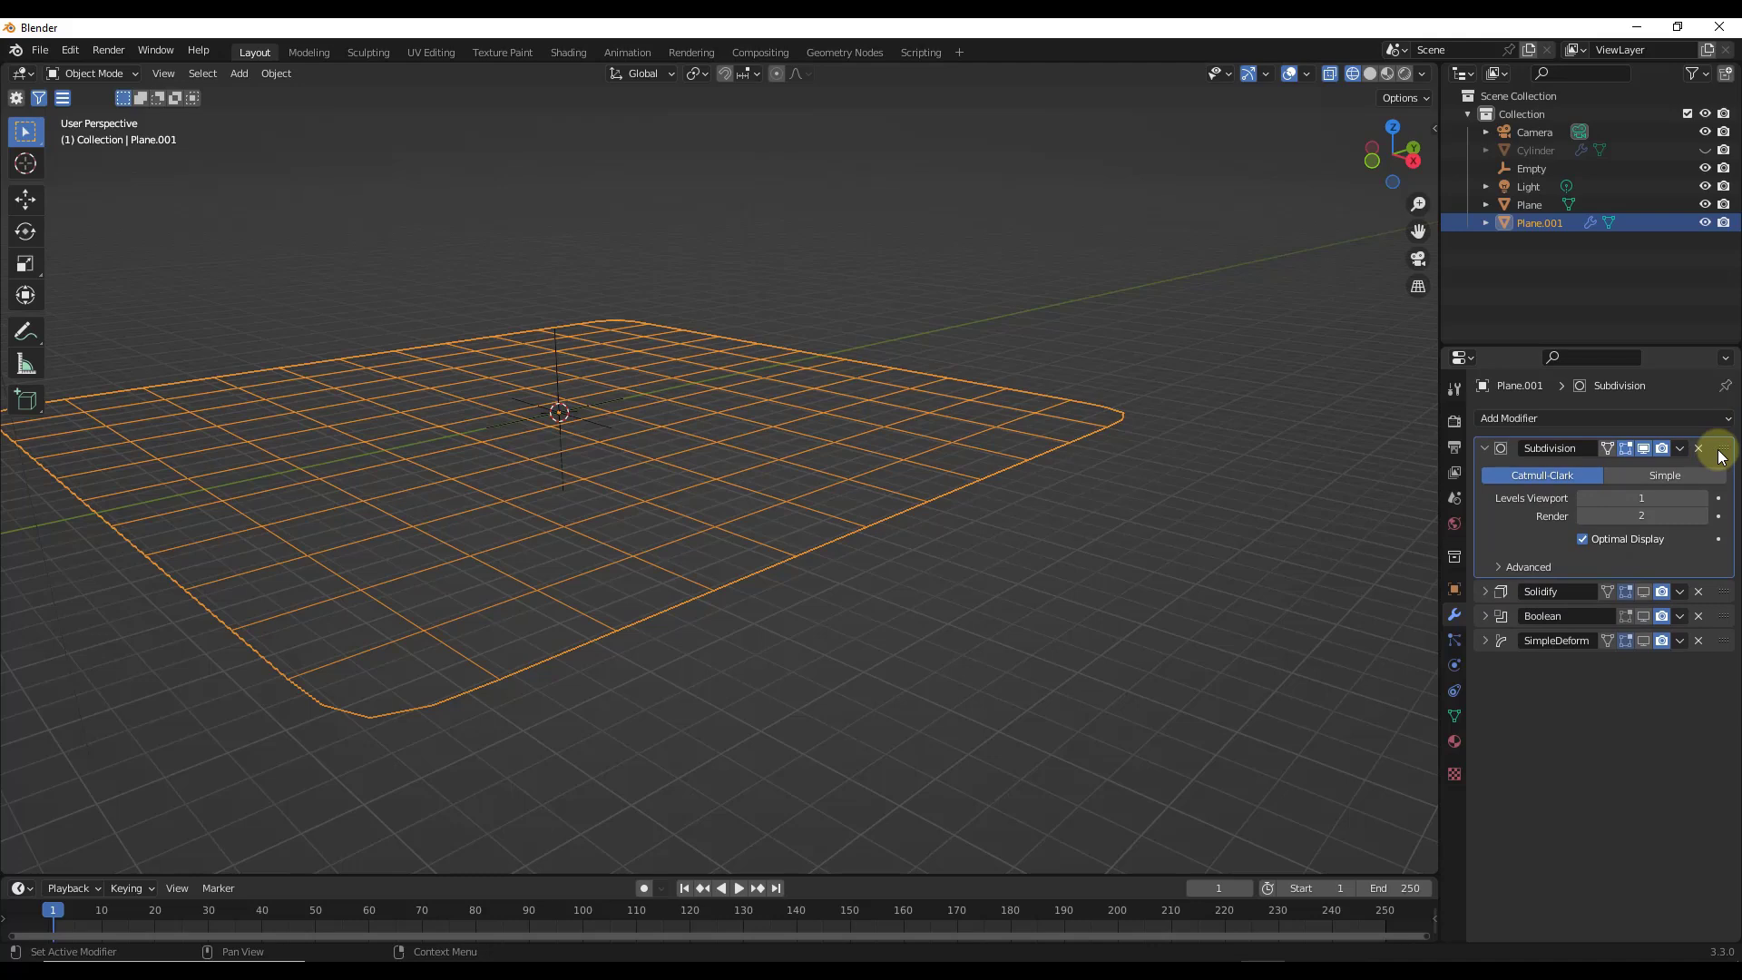
Step: Set the Subdivision modifier to Simple with a viewport level of 2
{"action": "left_click", "coordinate": [1661, 473]}
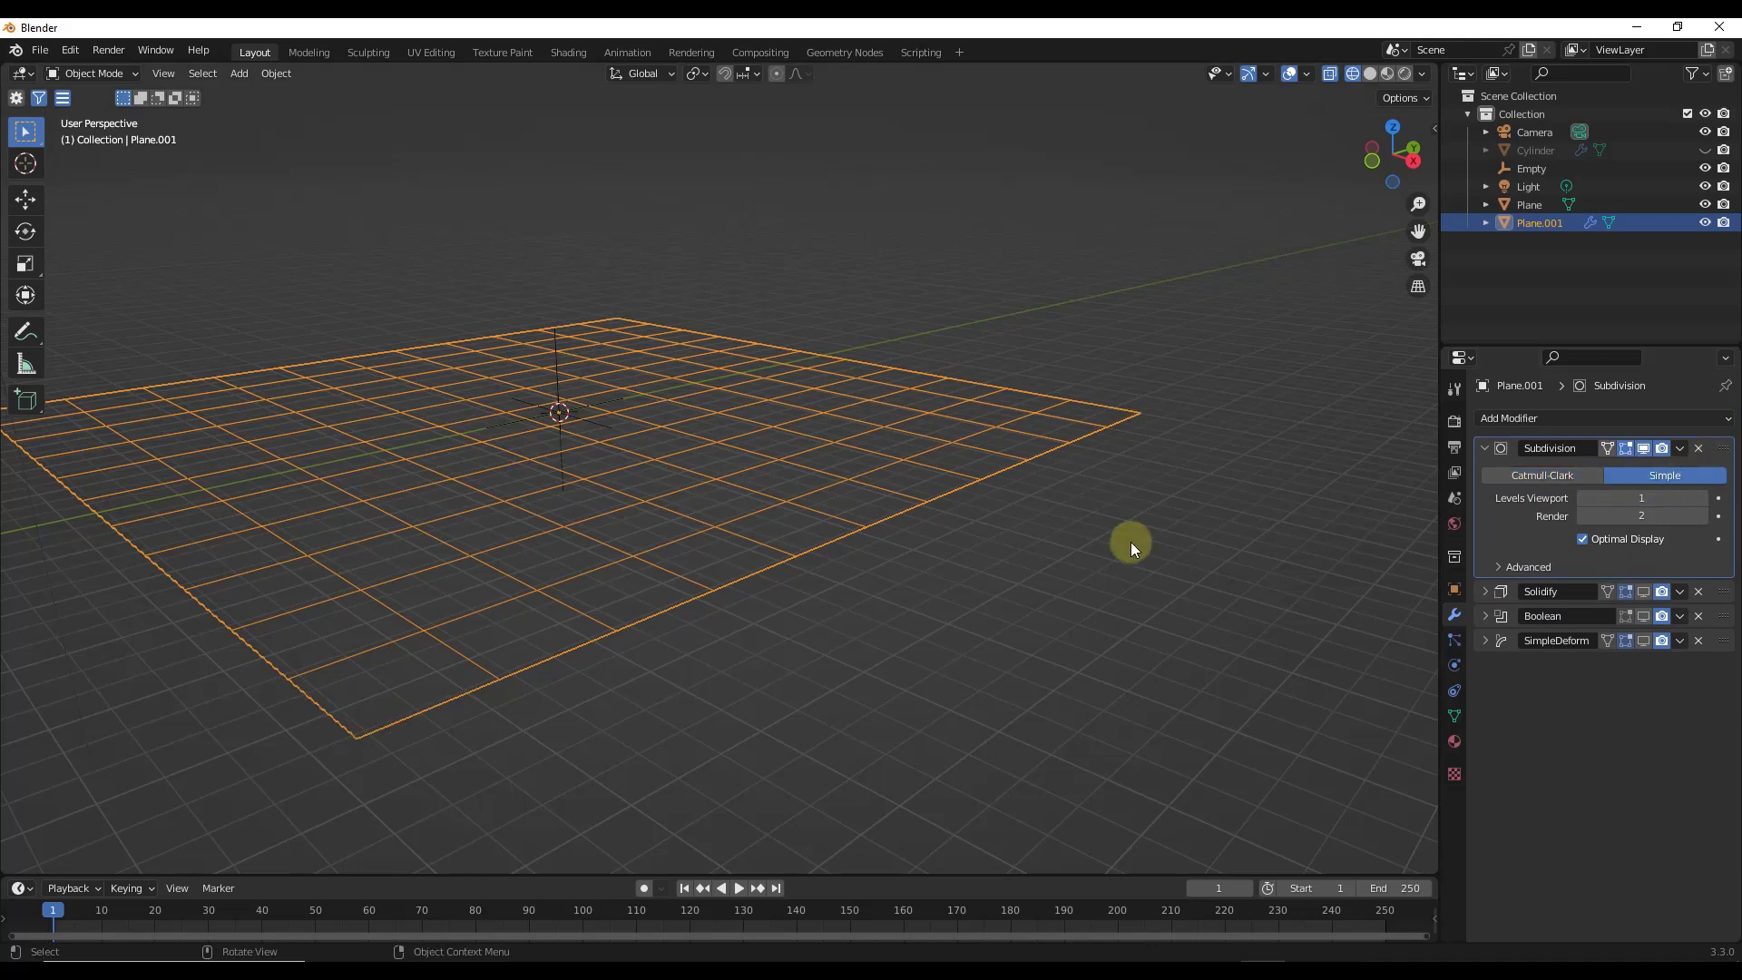
{"action": "left_click", "coordinate": [1699, 498]}
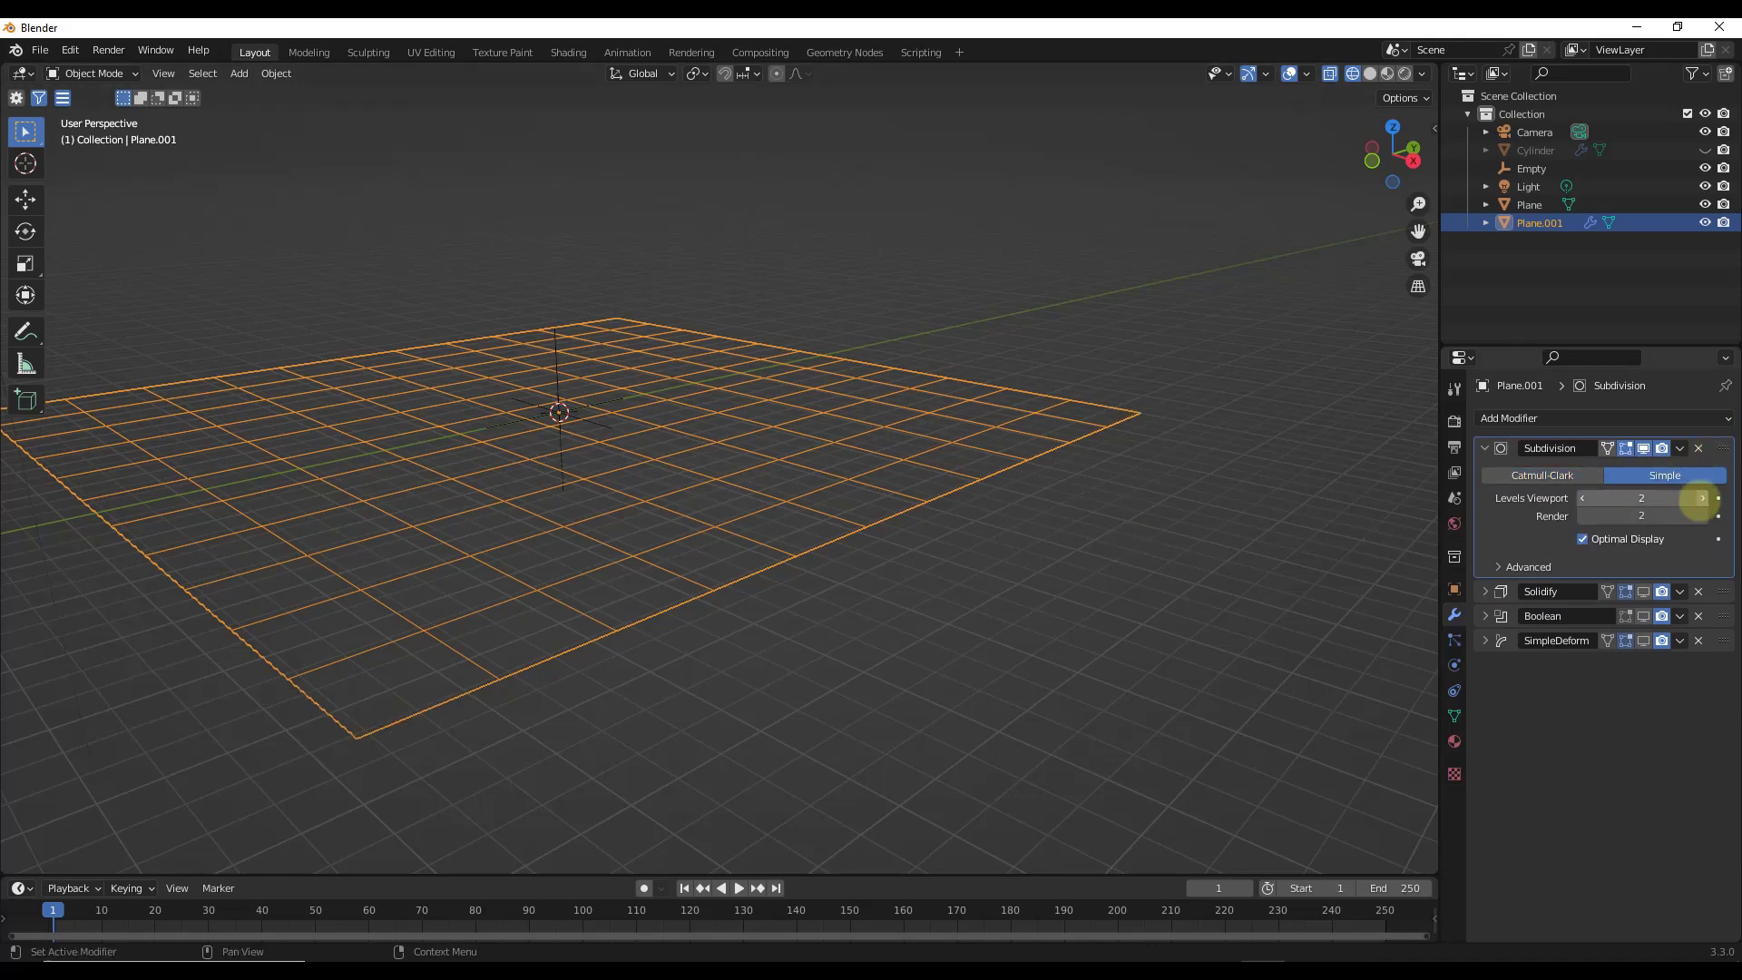
{"action": "middle_click_drag", "start_coordinate": [998, 494], "coordinate": [738, 493]}
{"action": "scroll", "coordinate": [740, 497], "scroll_direction": "up", "scroll_amount": 2}
Step: Turn viewport display back on for the Solidify, Boolean and Simple Deform modifiers
{"action": "left_click", "coordinate": [1643, 591]}
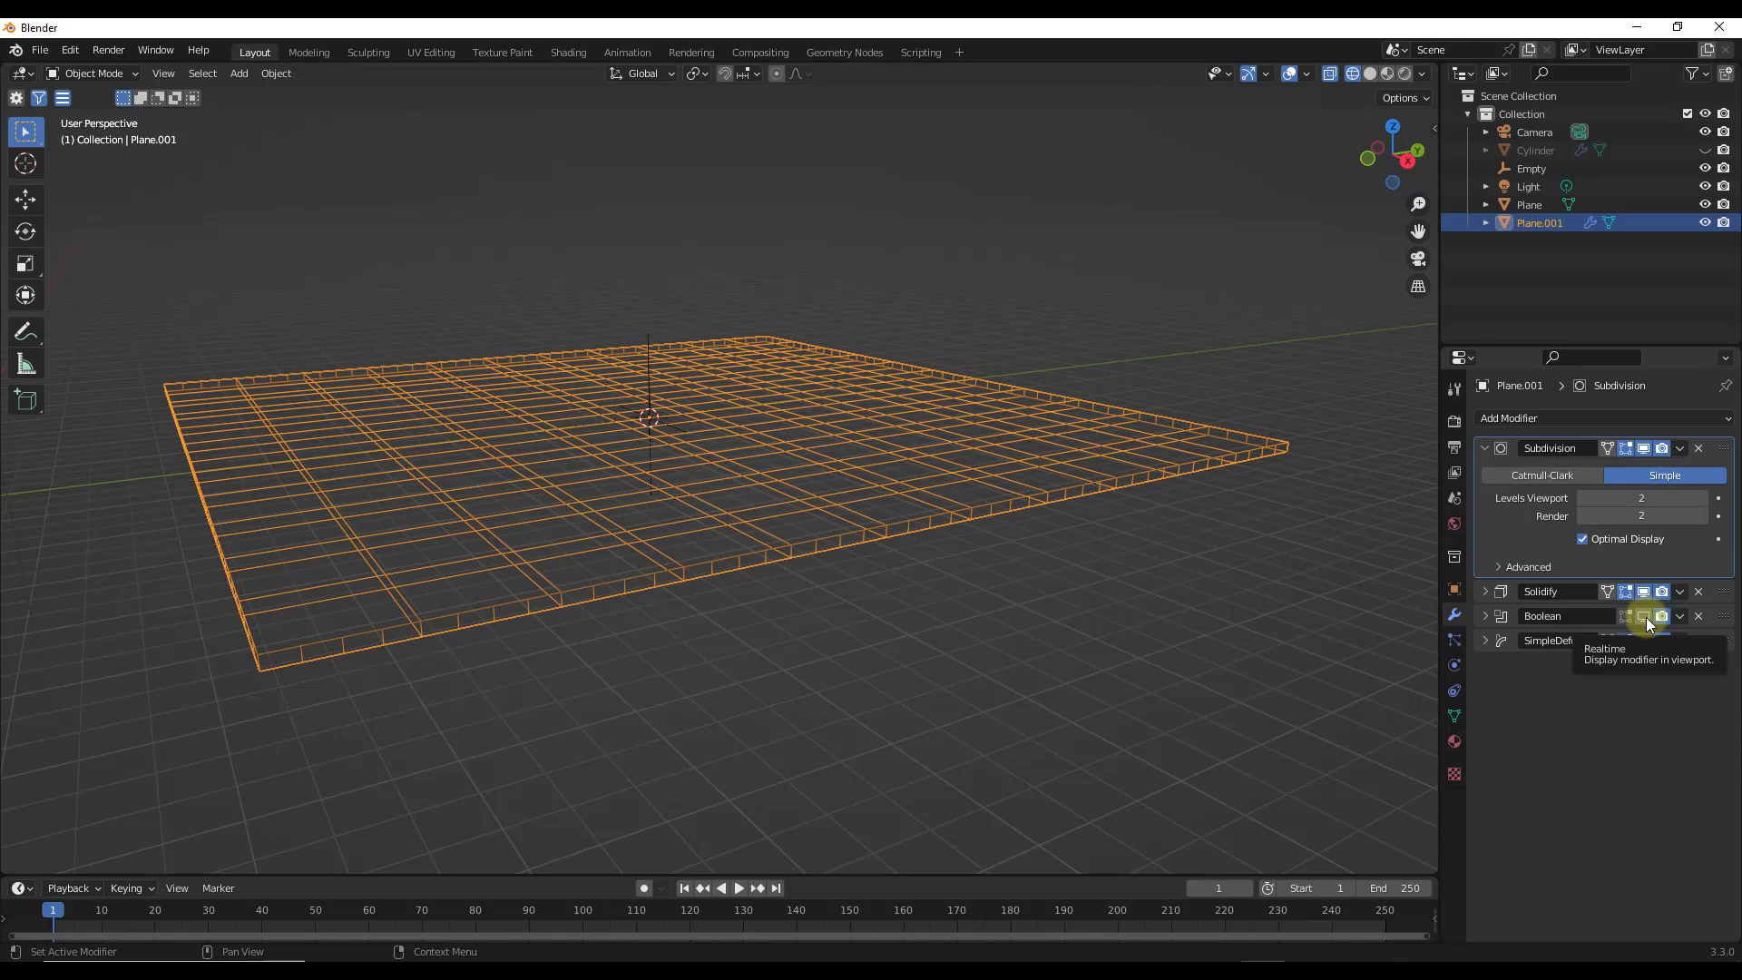
{"action": "left_click", "coordinate": [1645, 616]}
{"action": "left_click", "coordinate": [1644, 640]}
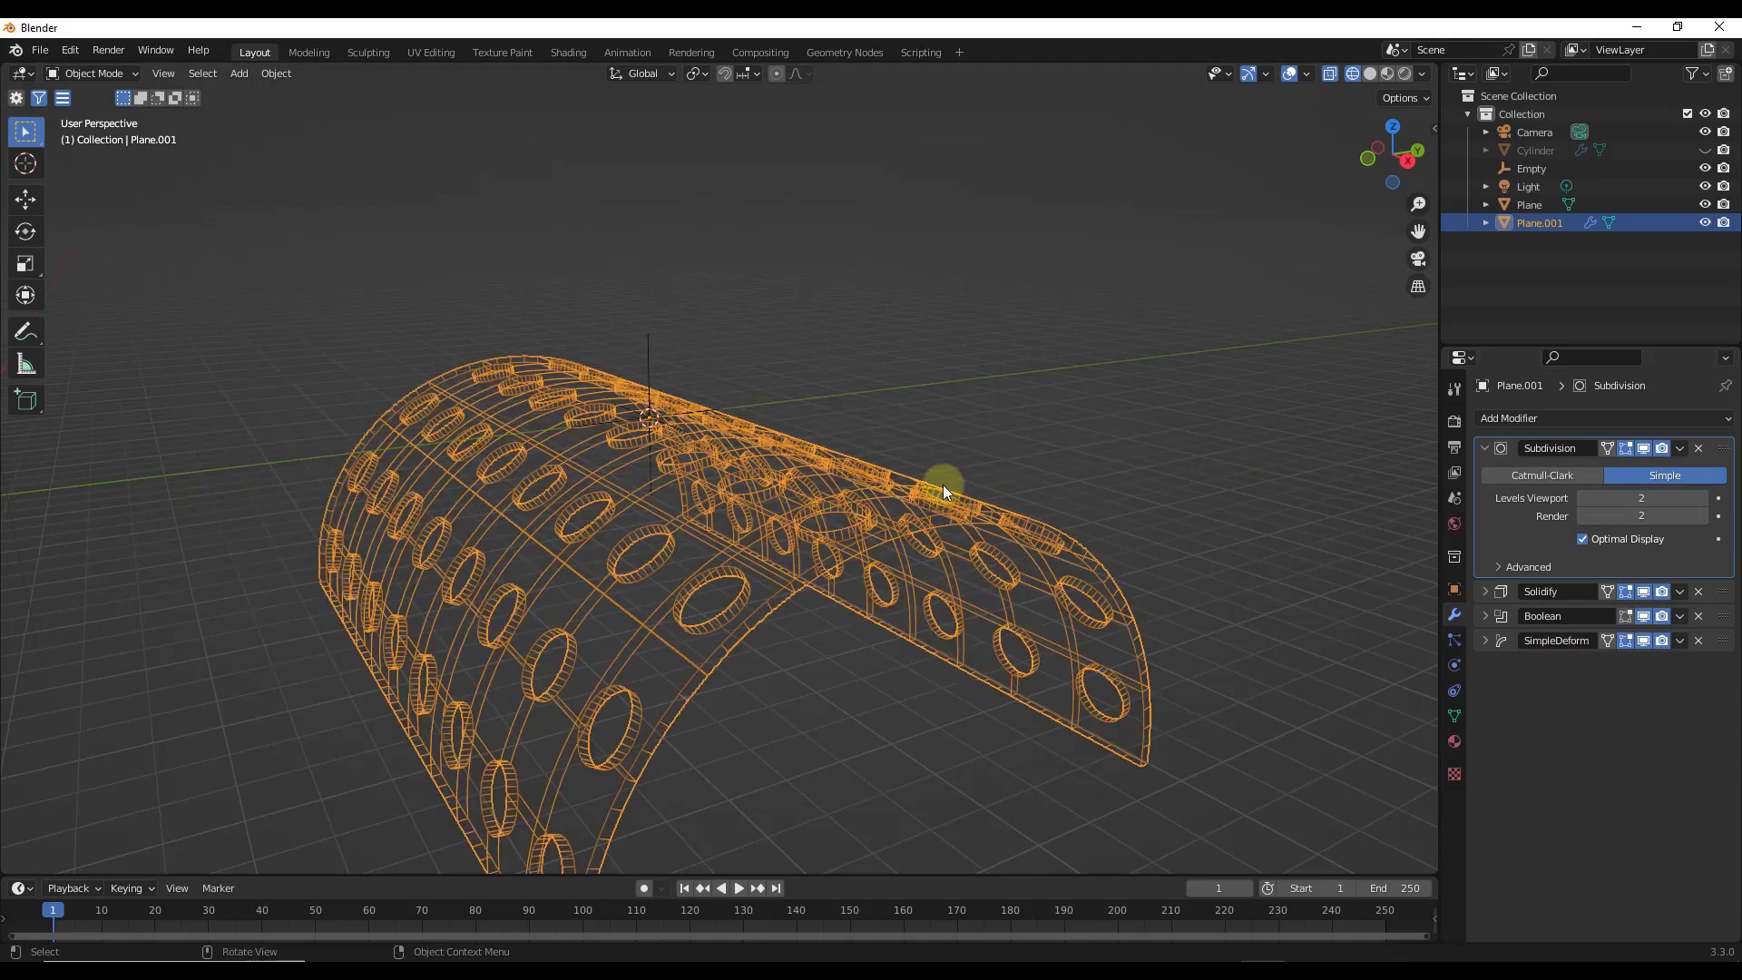
Step: Switch the viewport to solid shading and view the arch's curved inner surface and holes up close
{"action": "left_click", "coordinate": [1371, 74]}
{"action": "scroll", "coordinate": [943, 435], "scroll_direction": "down", "scroll_amount": 3}
{"action": "middle_click_drag", "start_coordinate": [876, 508], "coordinate": [880, 352]}
{"action": "scroll", "coordinate": [933, 488], "scroll_direction": "up", "scroll_amount": 3}
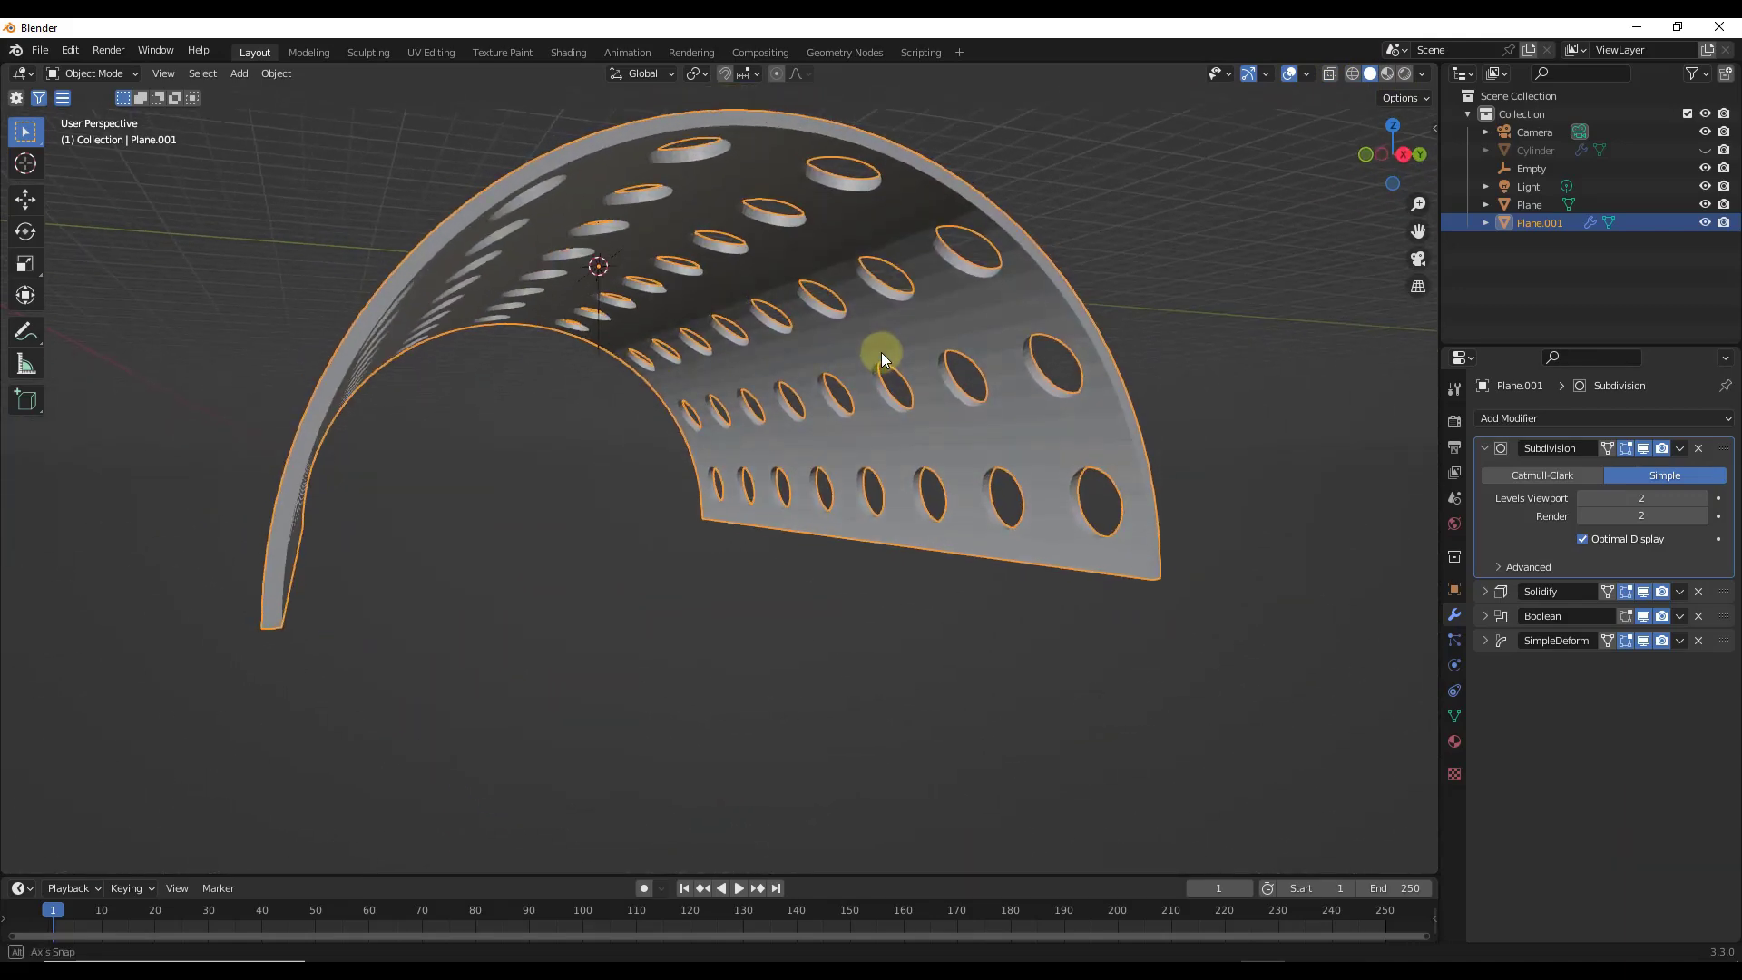
{"action": "scroll", "coordinate": [1009, 319], "scroll_direction": "up", "scroll_amount": 4}
{"action": "middle_click_drag", "start_coordinate": [1008, 319], "coordinate": [1092, 265]}
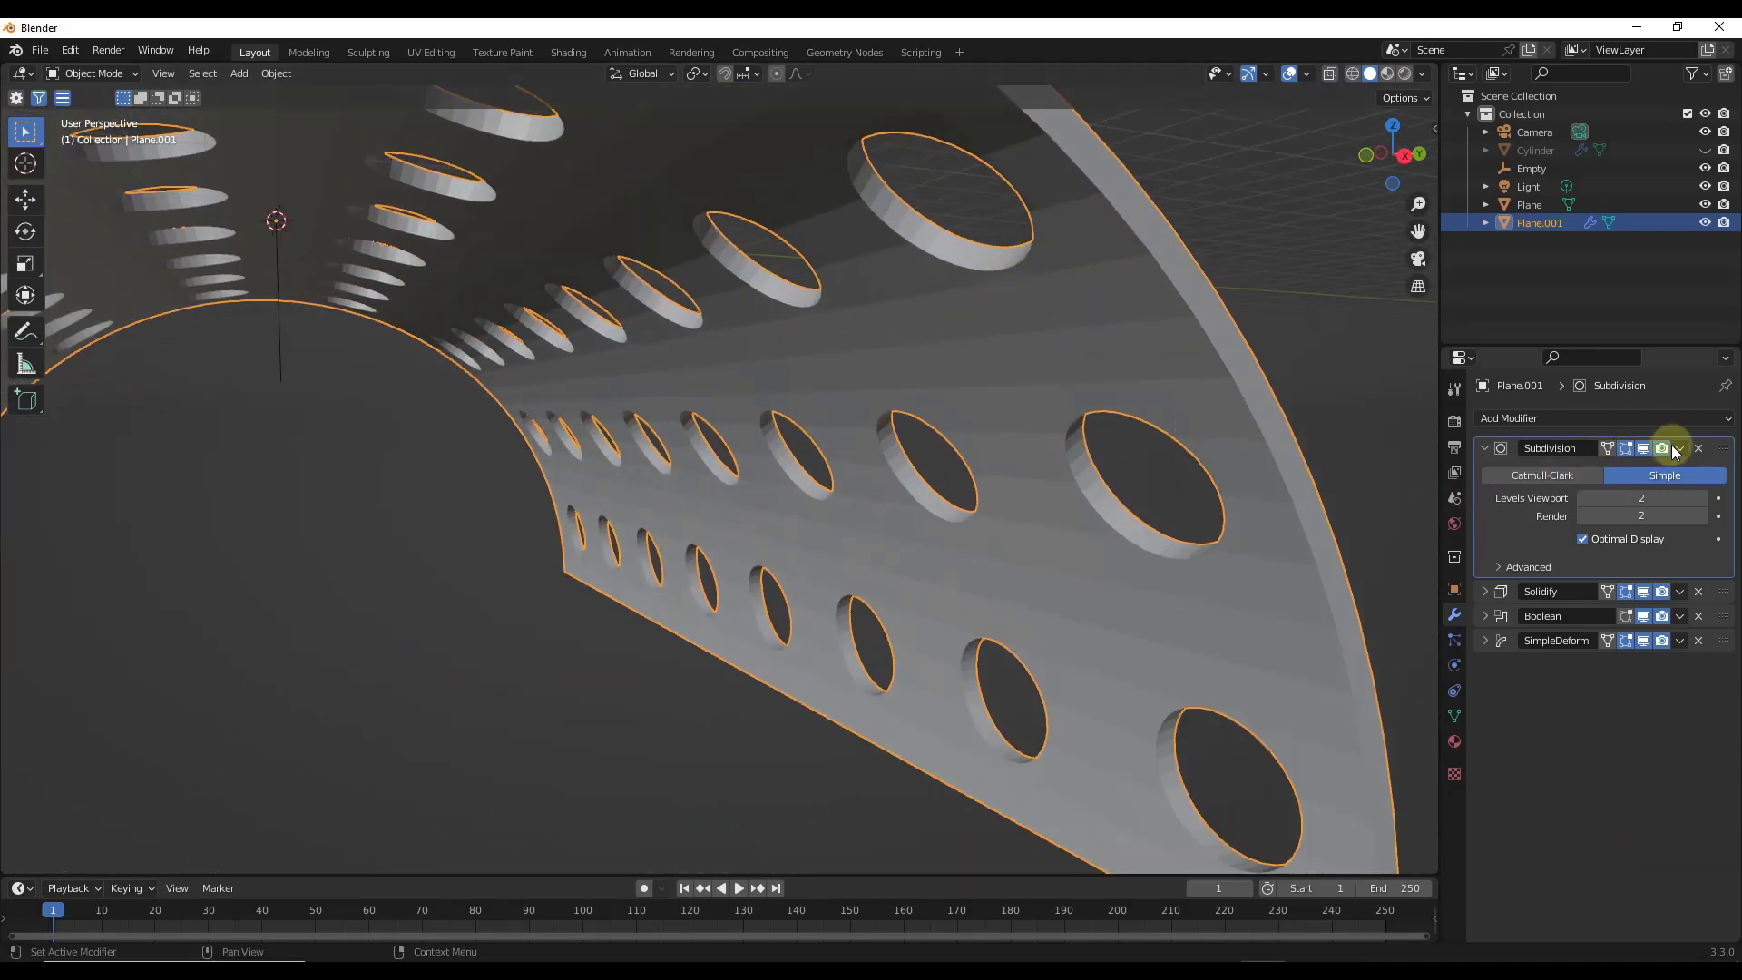
Step: Turn the Subdivision modifier's viewport display off and back on to compare the arch's curvature
{"action": "left_click", "coordinate": [1642, 448]}
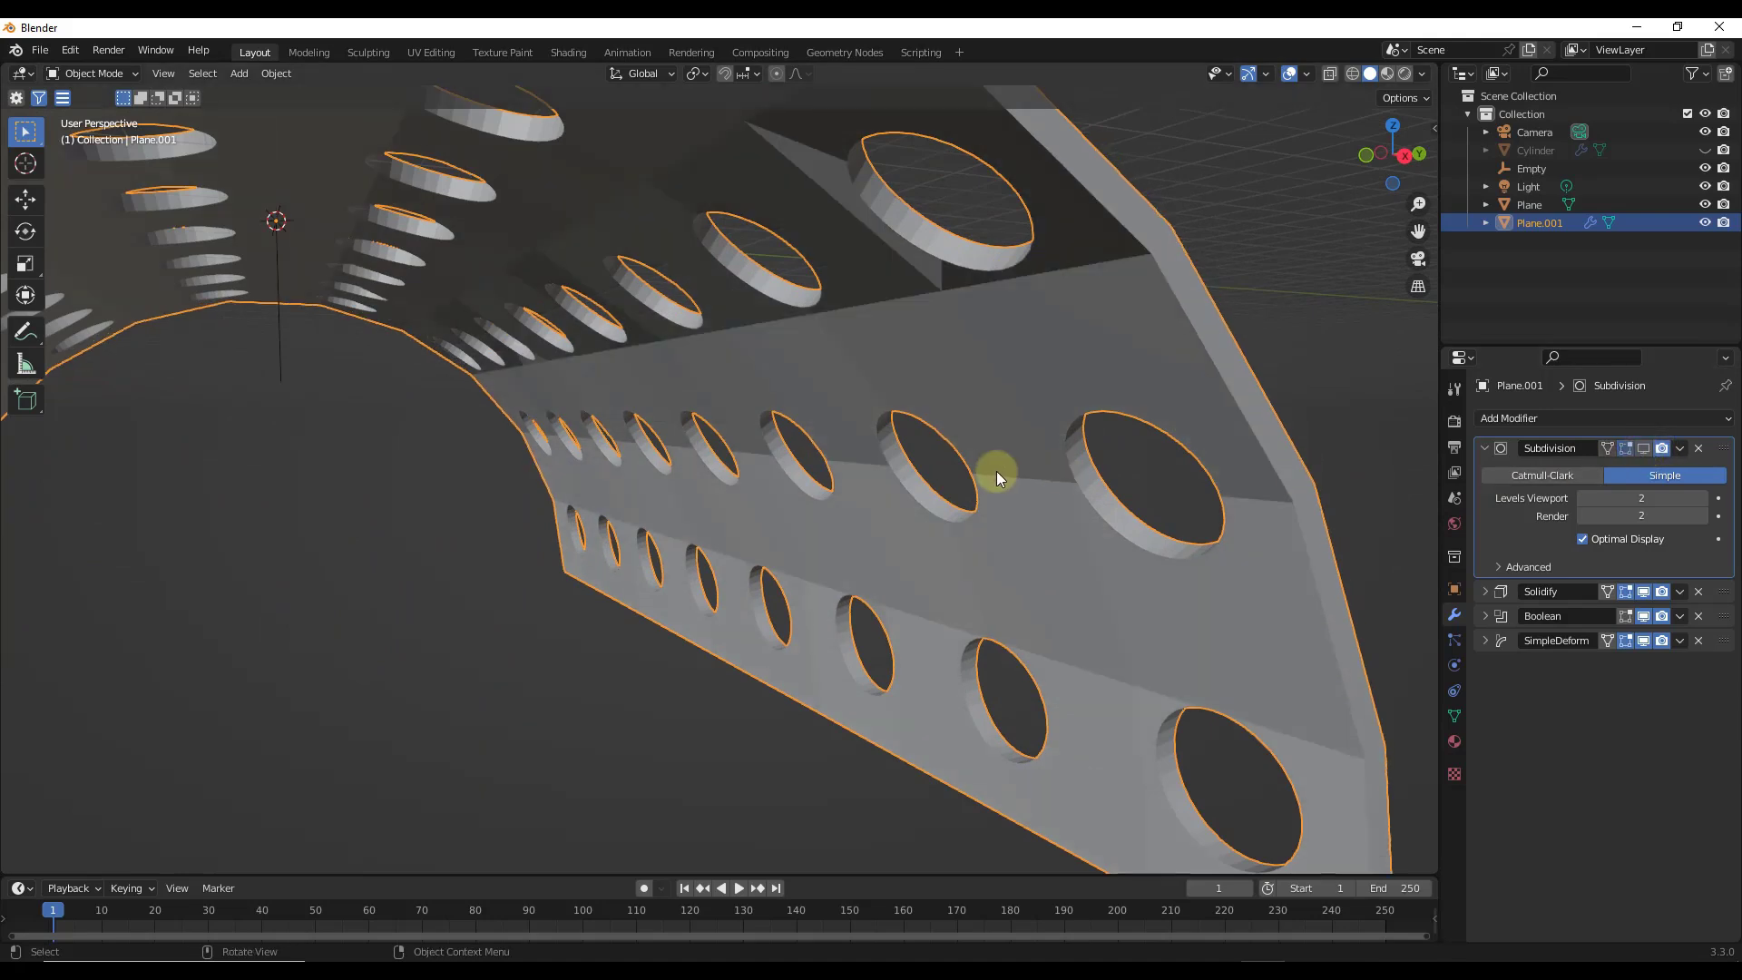
{"action": "scroll", "coordinate": [1043, 454], "scroll_direction": "down", "scroll_amount": 3}
{"action": "left_click", "coordinate": [1642, 448]}
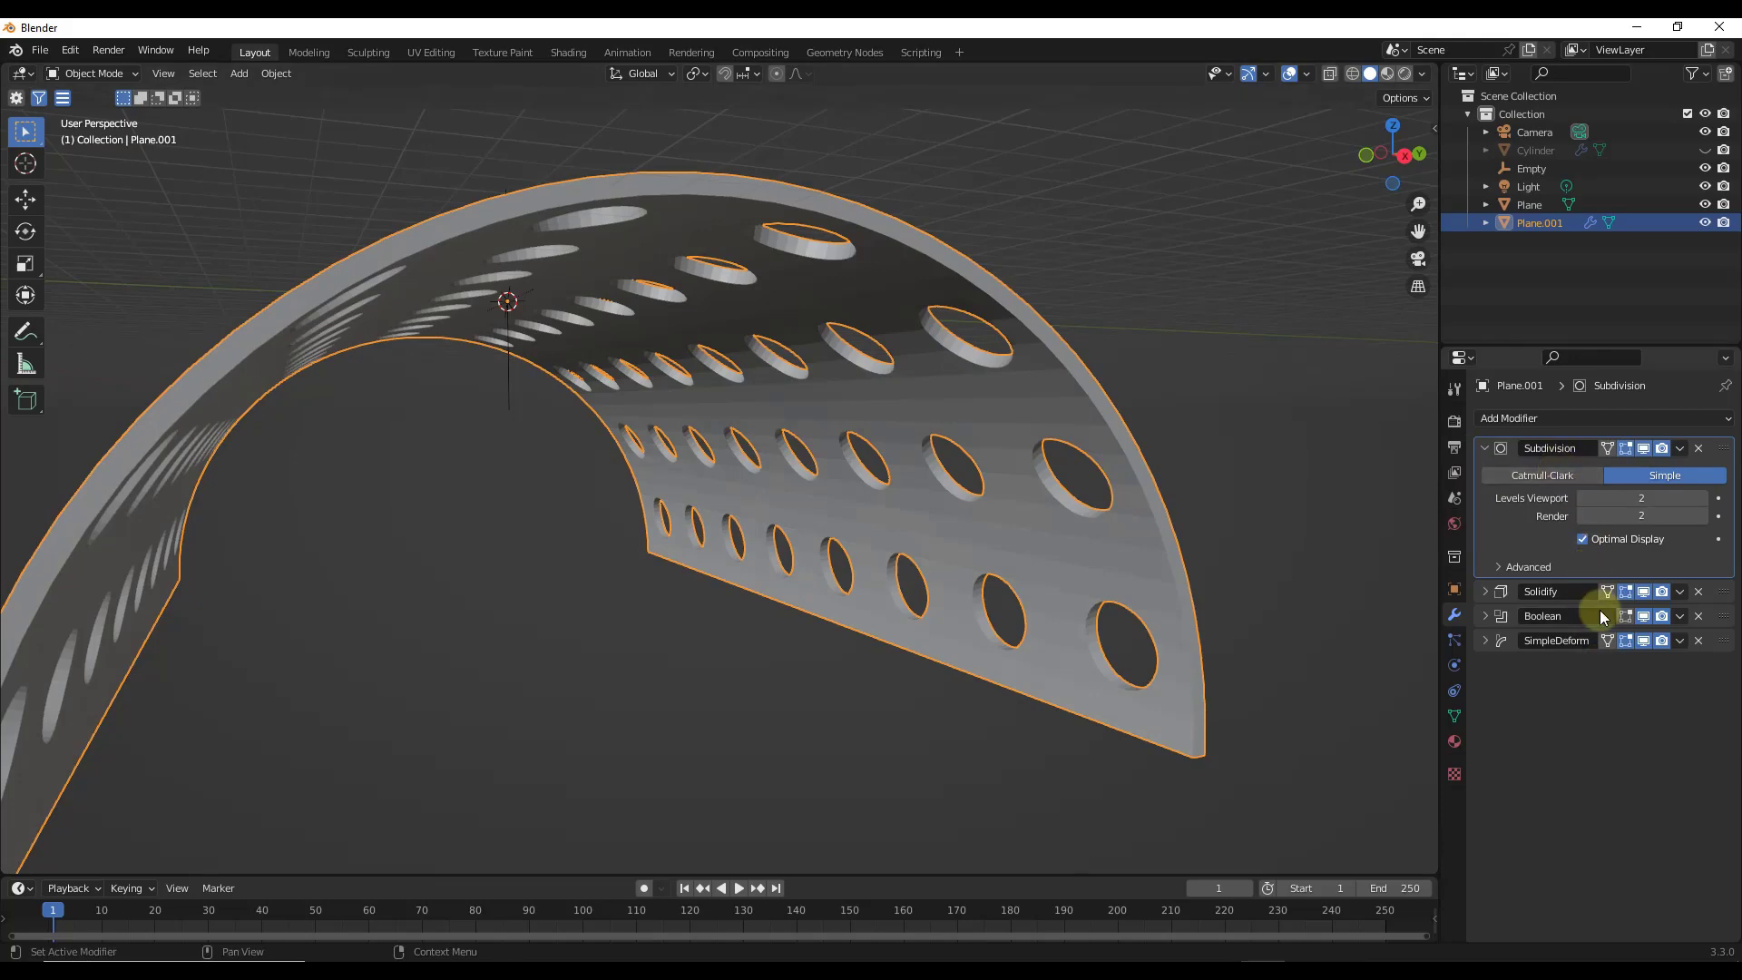
Step: Try Shade Smooth on the arch and examine the shading around its holes and edges
{"action": "scroll", "coordinate": [635, 535], "scroll_direction": "down", "scroll_amount": 4}
{"action": "middle_click_drag", "start_coordinate": [585, 501], "coordinate": [706, 411]}
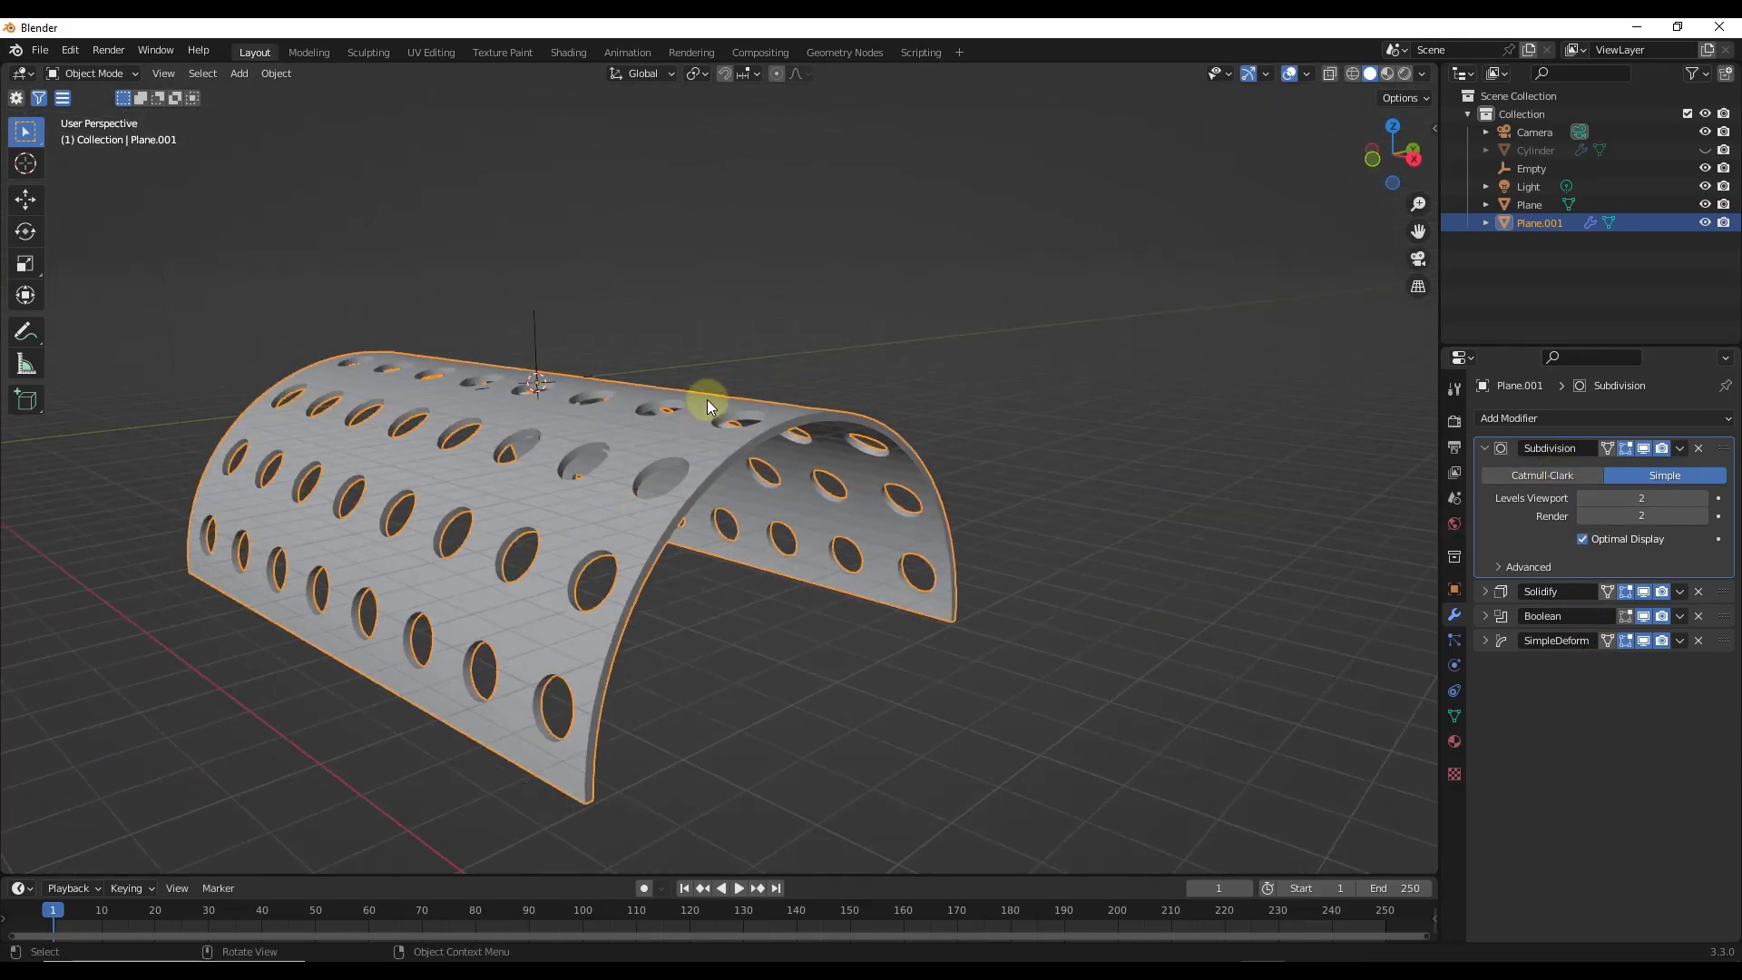
{"action": "scroll", "coordinate": [702, 417], "scroll_direction": "down", "scroll_amount": 3}
{"action": "scroll", "coordinate": [626, 552], "scroll_direction": "up", "scroll_amount": 3}
{"action": "middle_click_drag", "start_coordinate": [622, 552], "coordinate": [595, 553]}
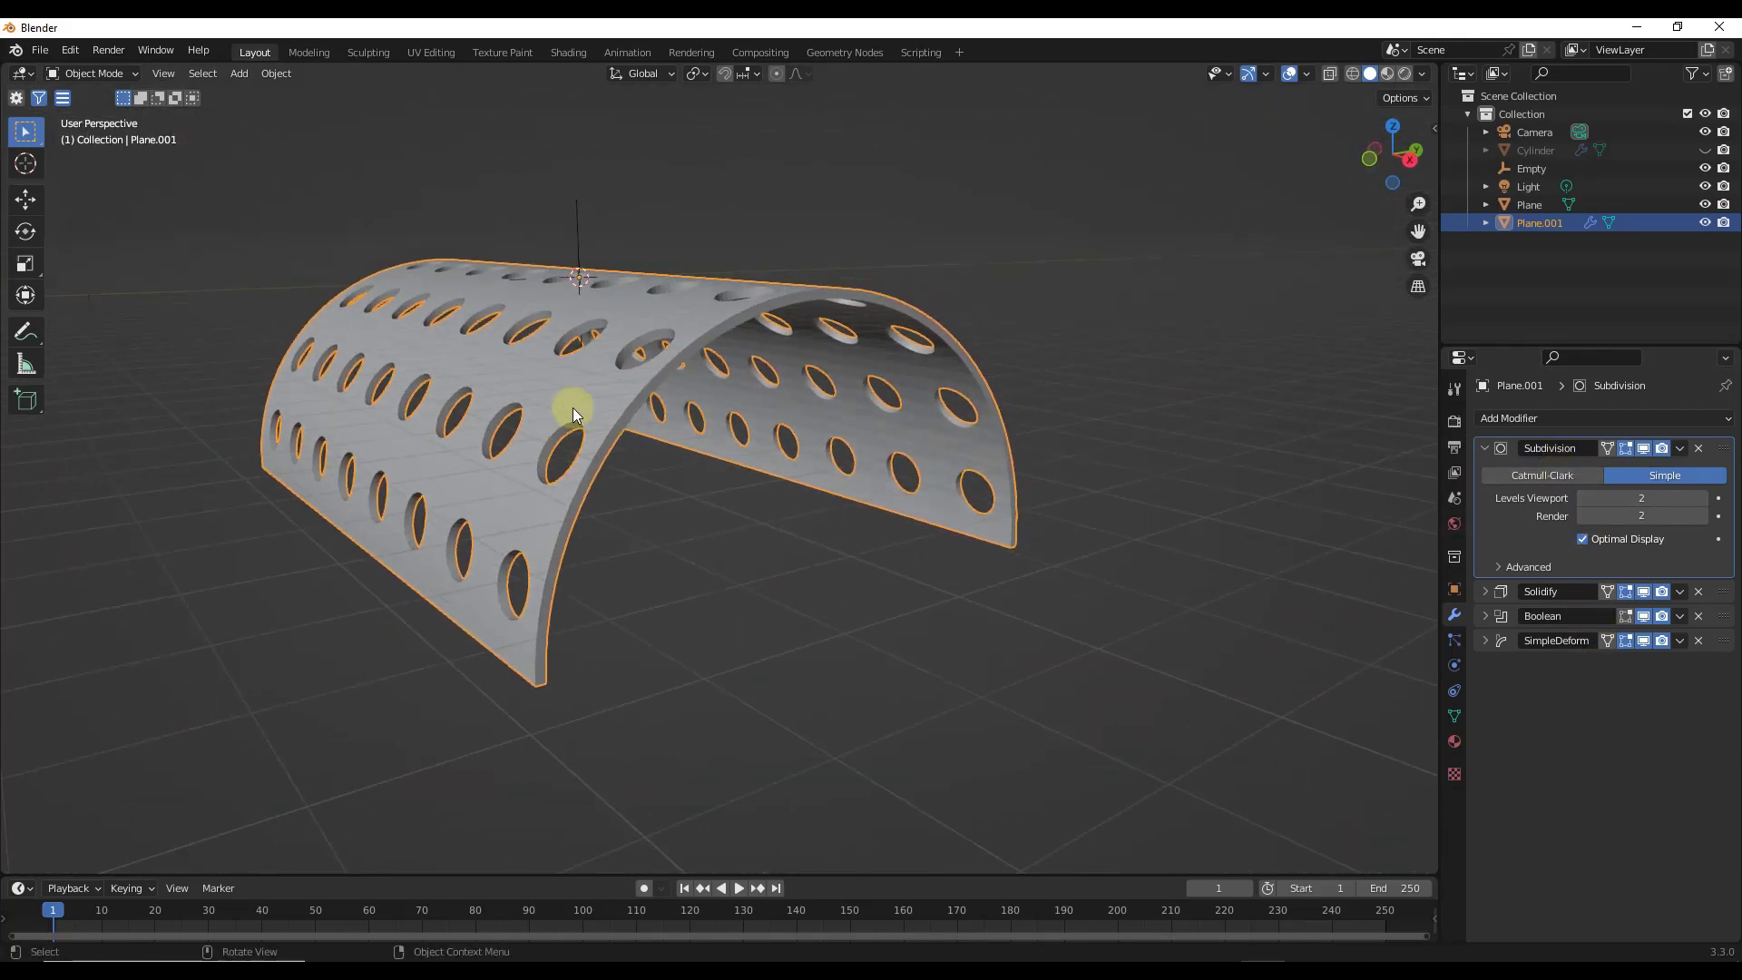
{"action": "scroll", "coordinate": [571, 410], "scroll_direction": "up", "scroll_amount": 2}
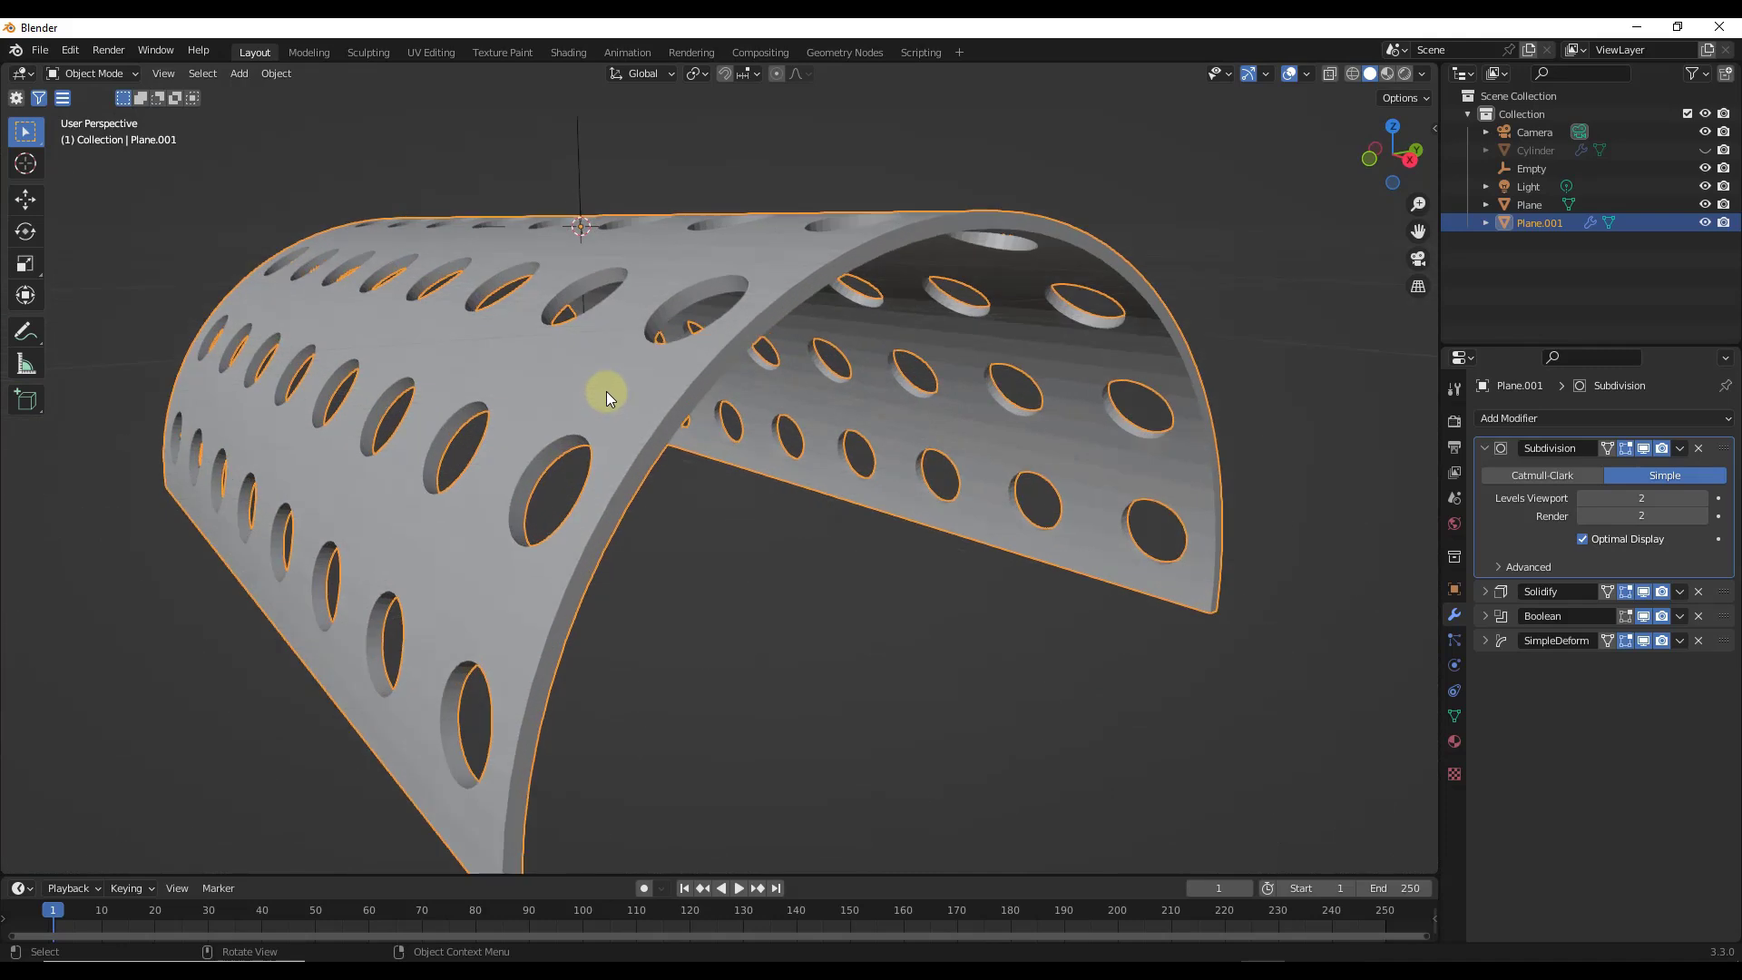
{"action": "right_click", "coordinate": [789, 254]}
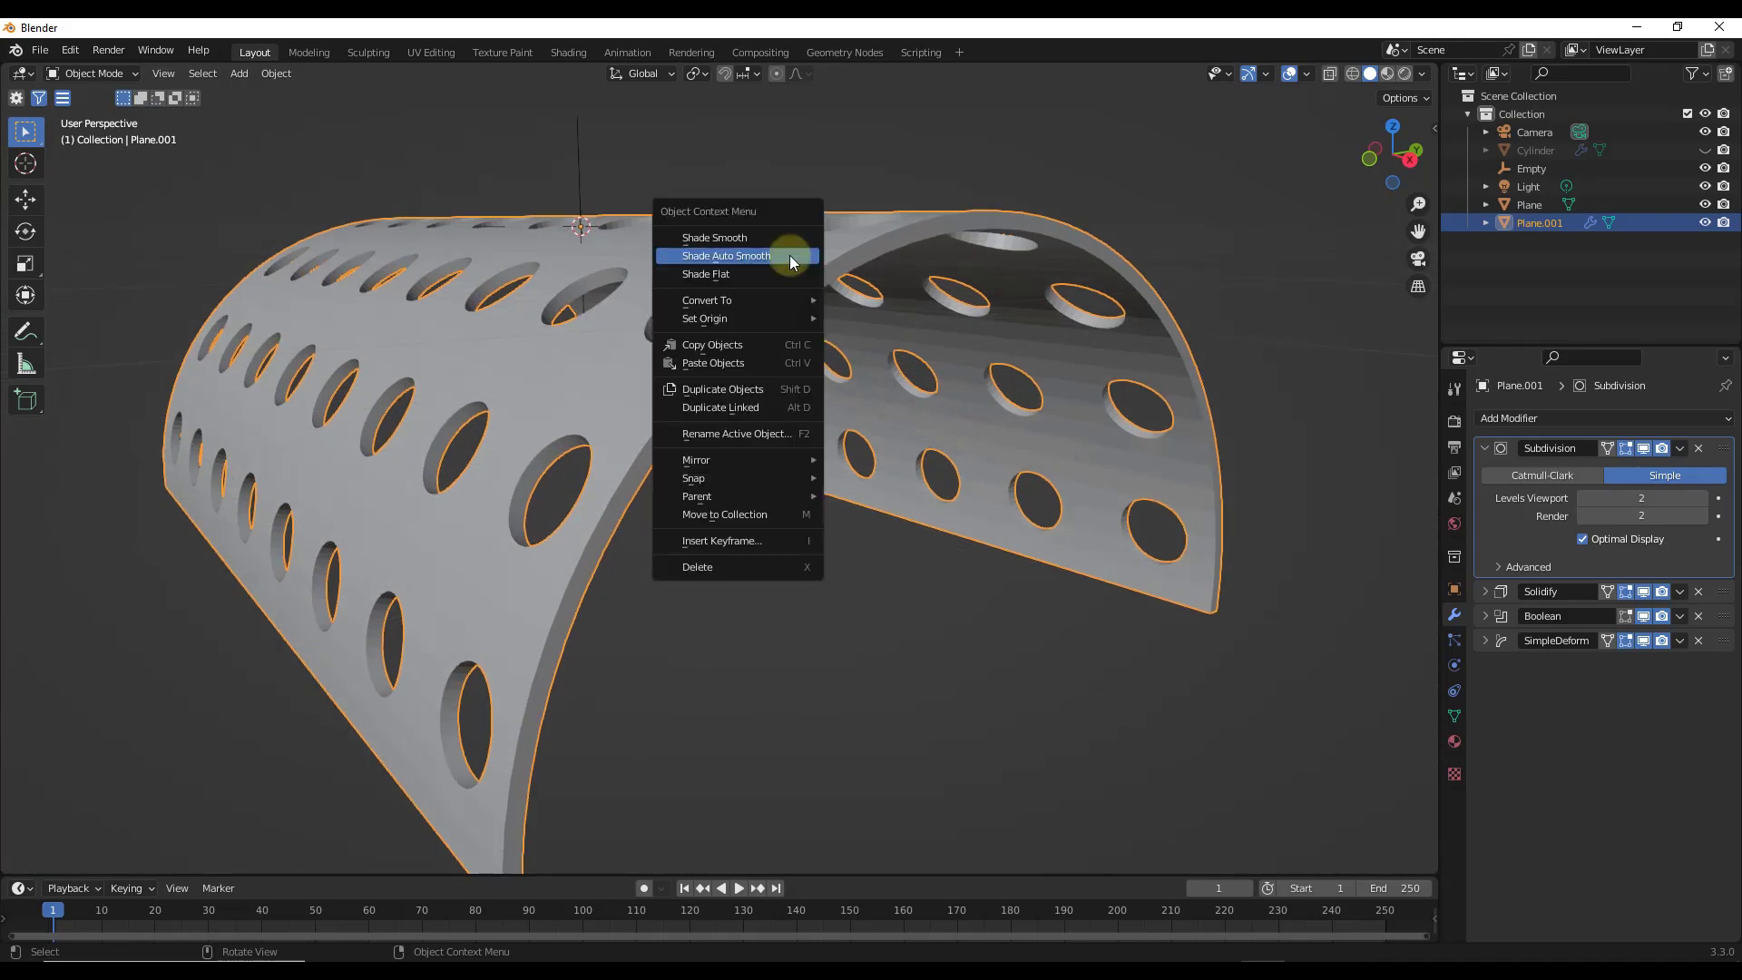
{"action": "left_click", "coordinate": [730, 237]}
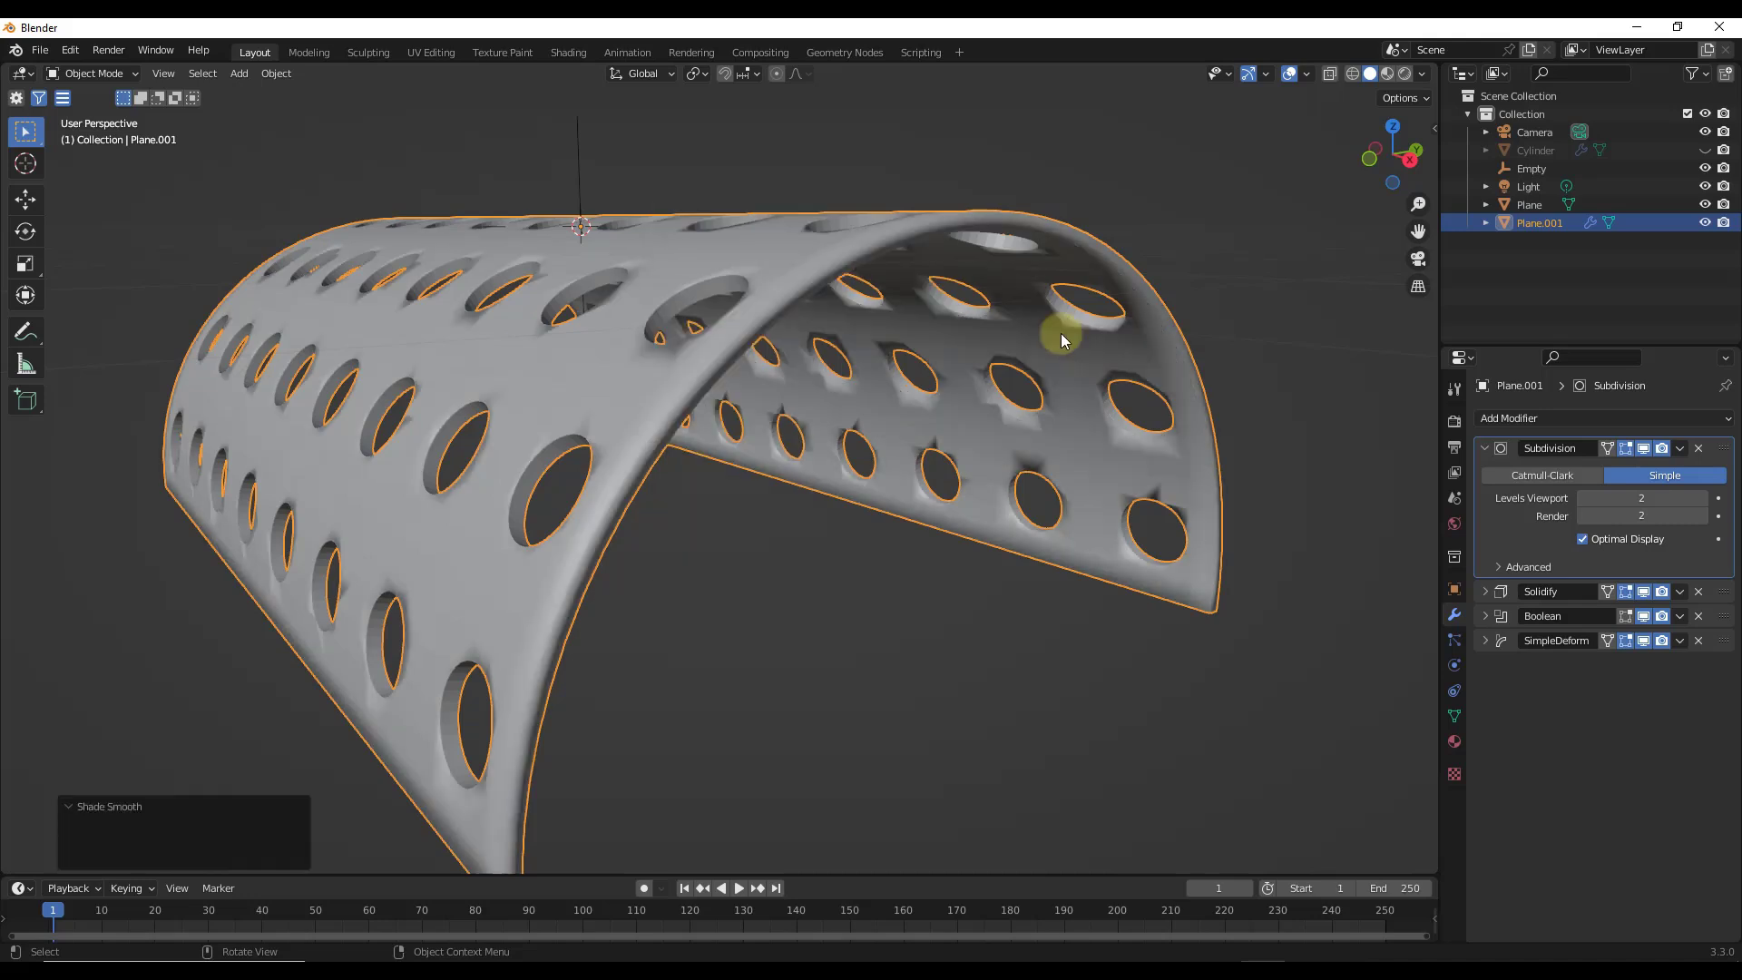
{"action": "scroll", "coordinate": [1134, 372], "scroll_direction": "up", "scroll_amount": 3}
{"action": "scroll", "coordinate": [1149, 330], "scroll_direction": "up", "scroll_amount": 2}
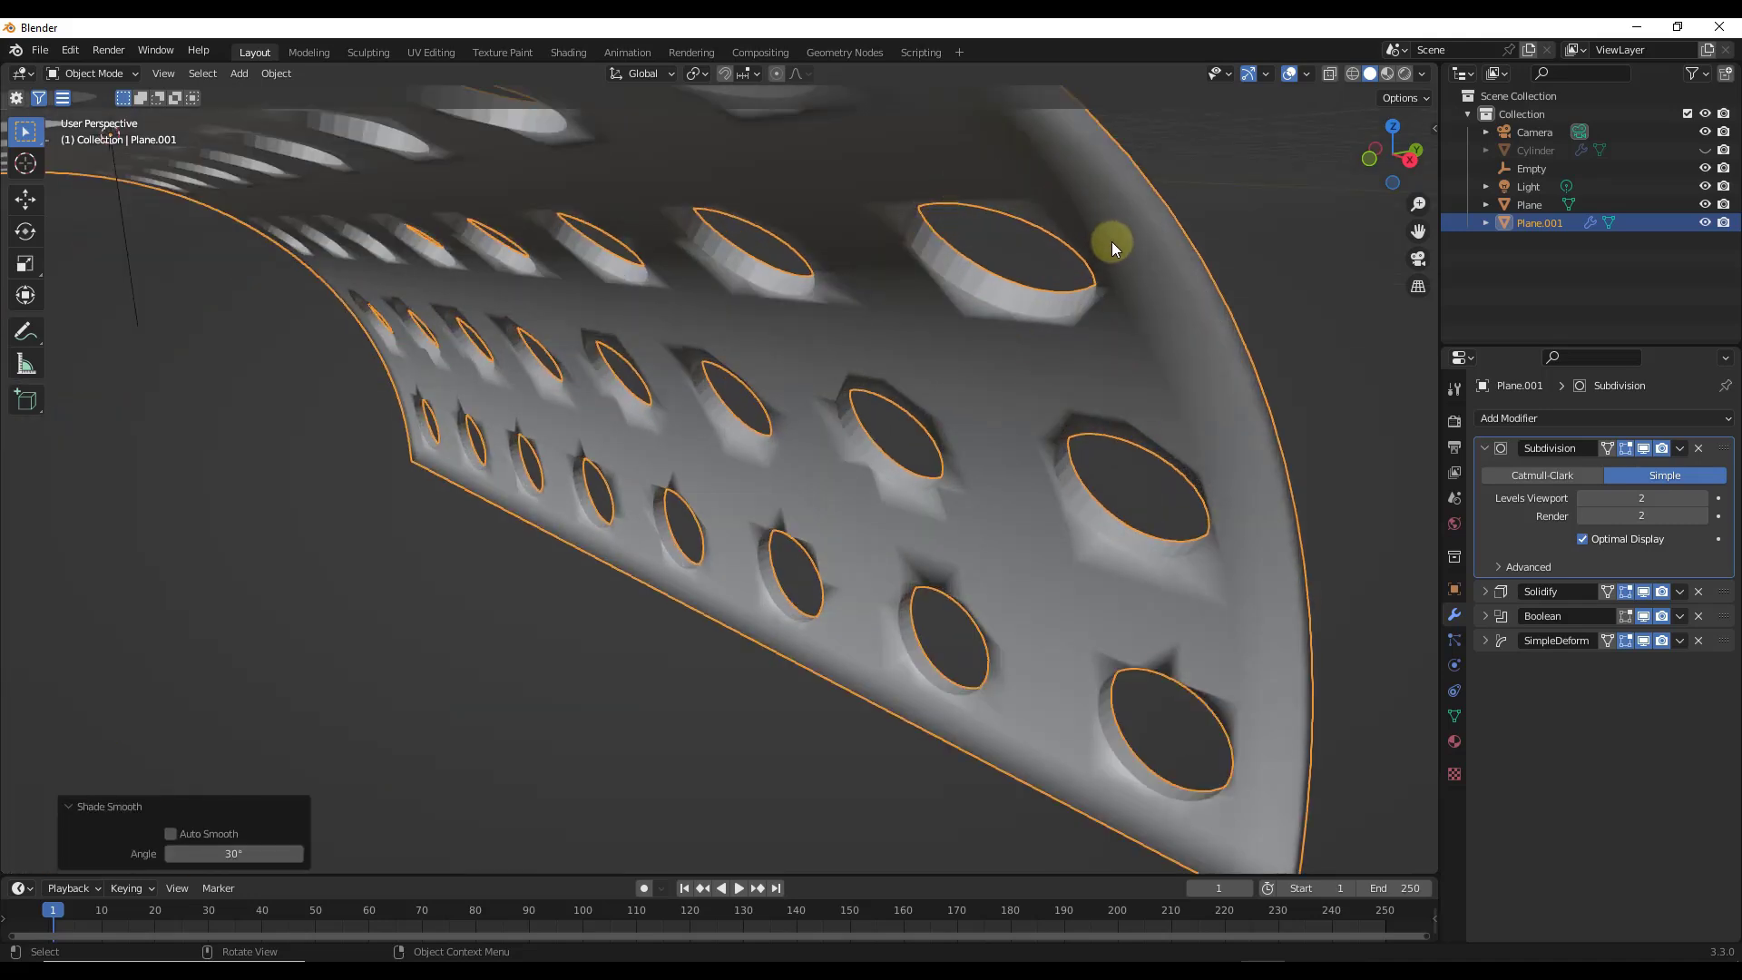
{"action": "scroll", "coordinate": [947, 289], "scroll_direction": "down", "scroll_amount": 4}
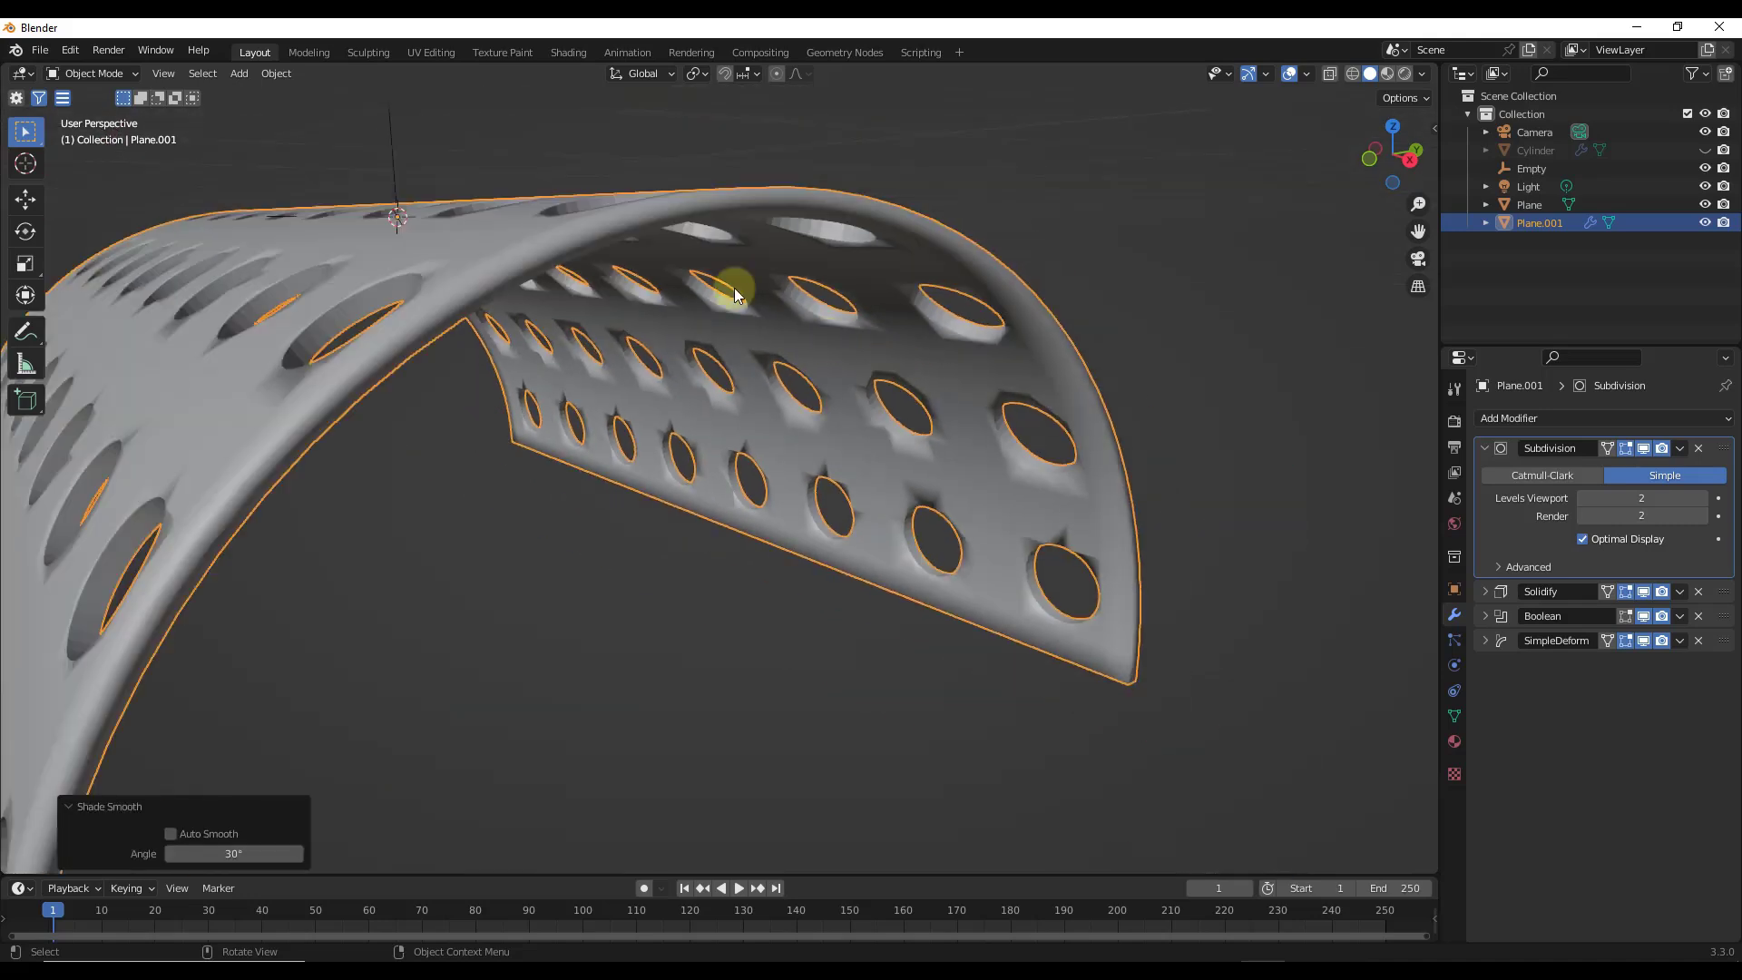
Step: Apply Shade Auto Smooth to the arch and inspect its surface and the inner walls of the holes
{"action": "right_click", "coordinate": [478, 242]}
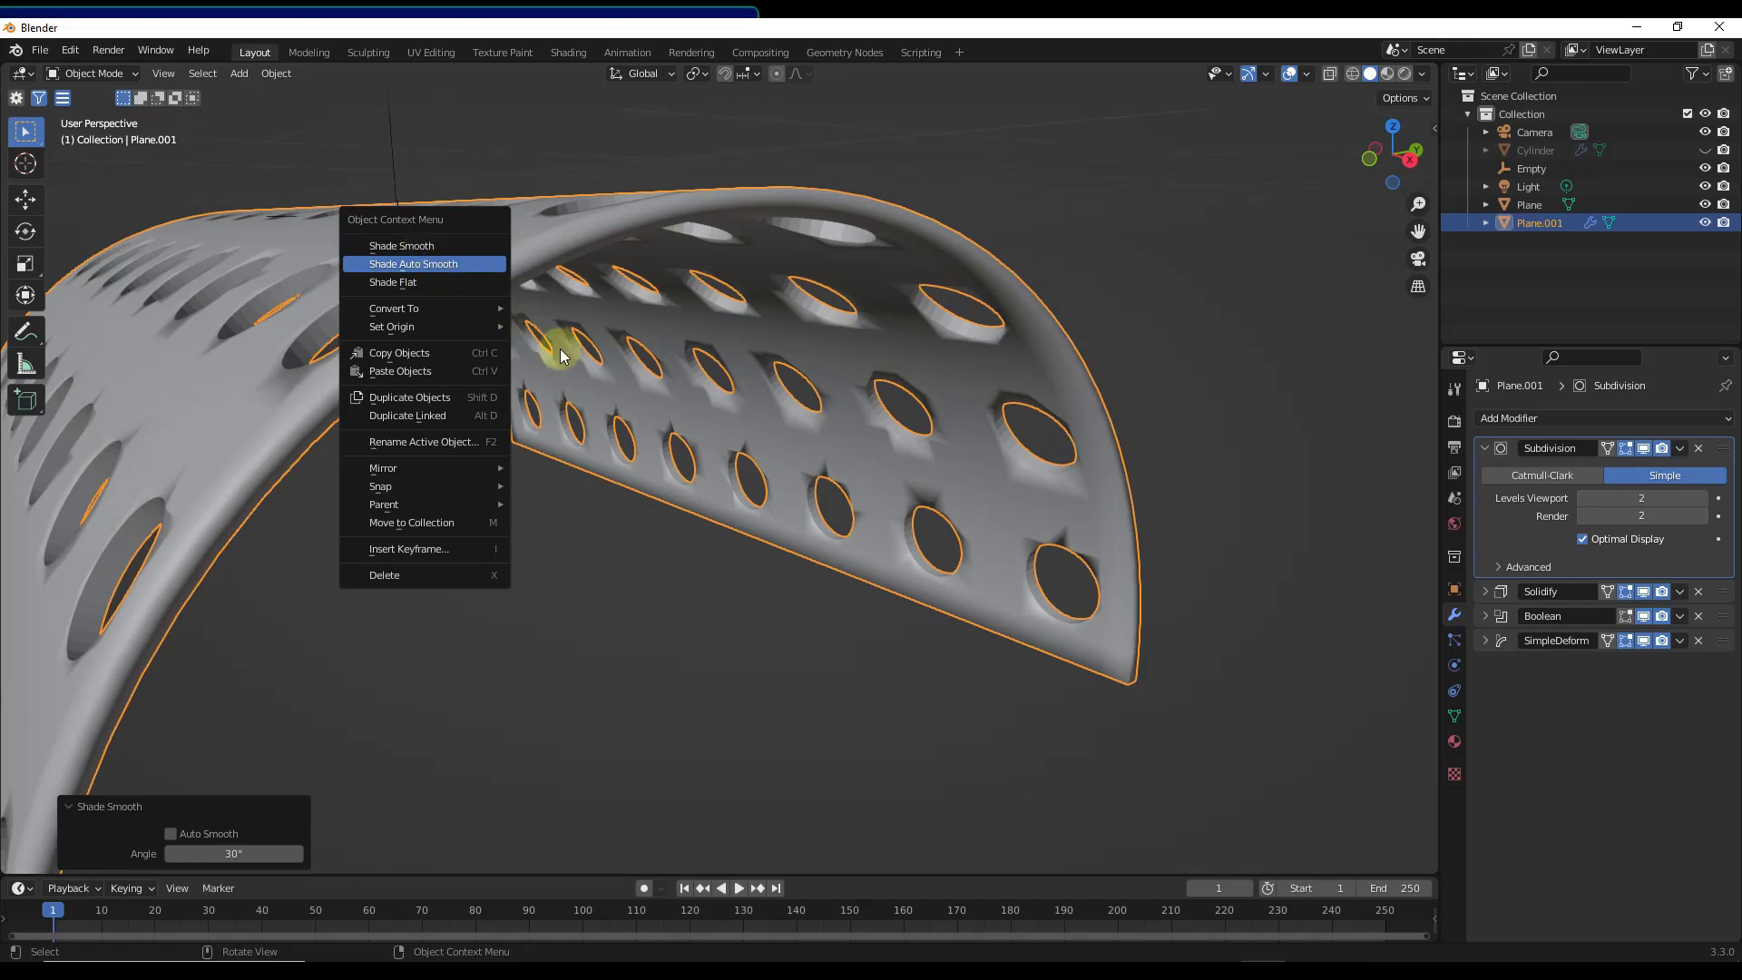
{"action": "left_click", "coordinate": [413, 263]}
{"action": "scroll", "coordinate": [673, 302], "scroll_direction": "down", "scroll_amount": 4}
{"action": "middle_click_drag", "start_coordinate": [673, 302], "coordinate": [666, 325]}
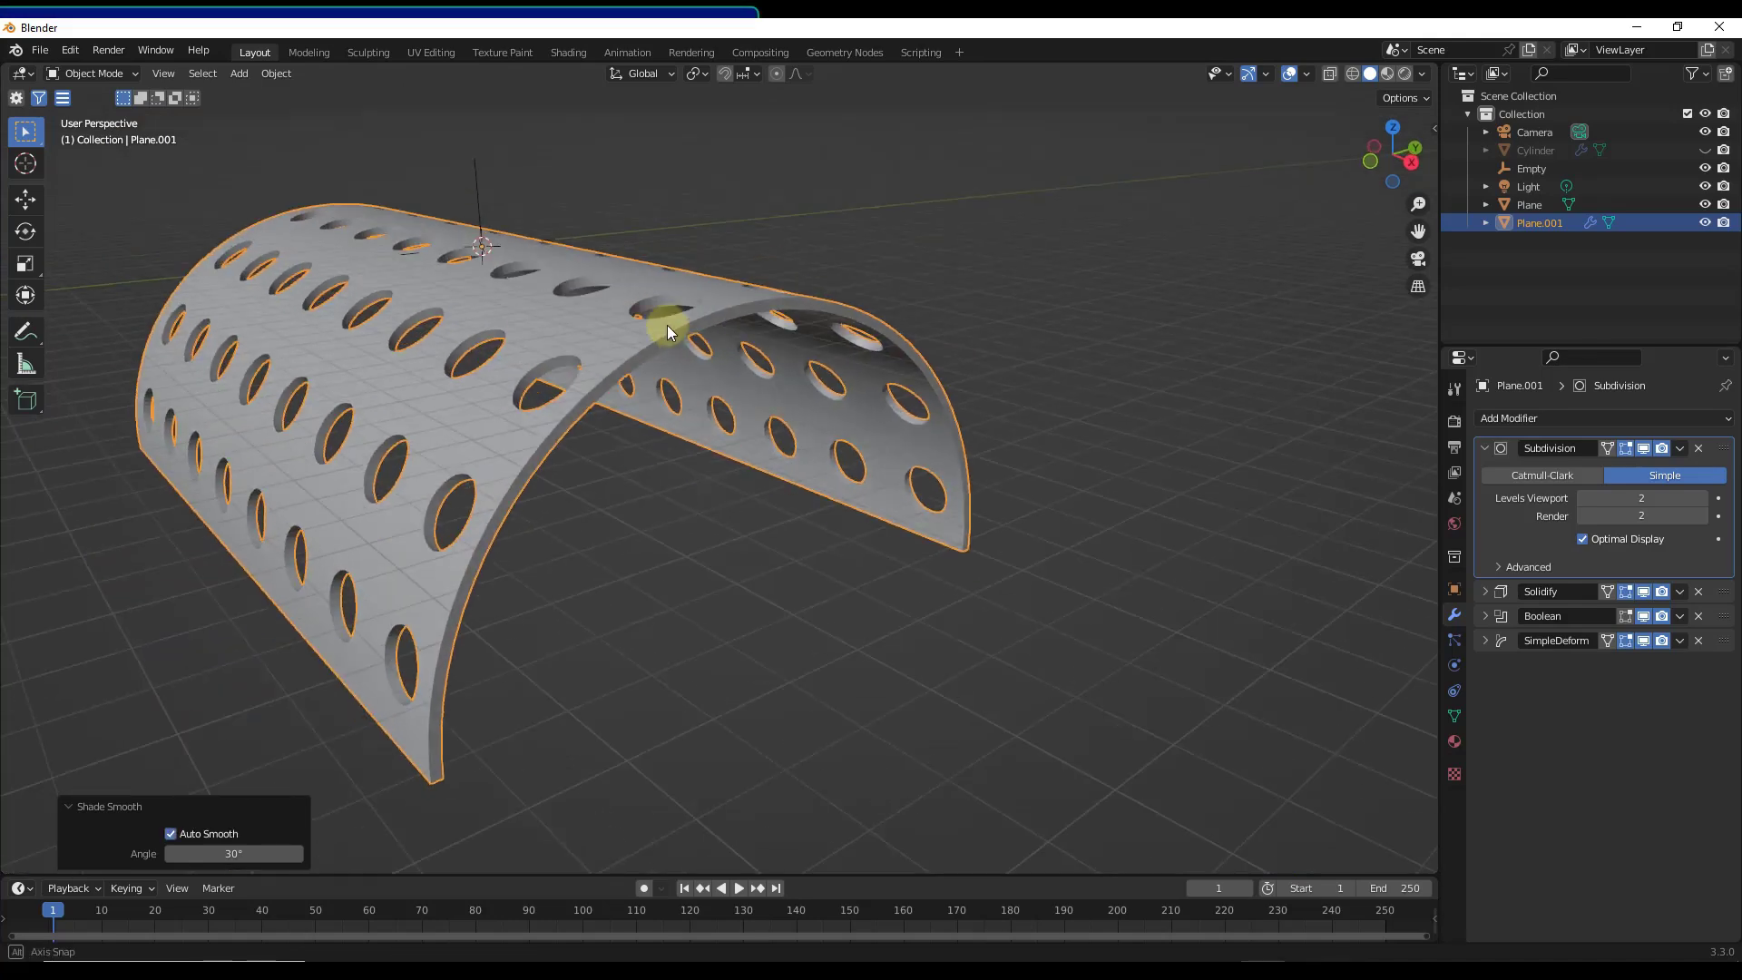
{"action": "scroll", "coordinate": [577, 394], "scroll_direction": "up", "scroll_amount": 5}
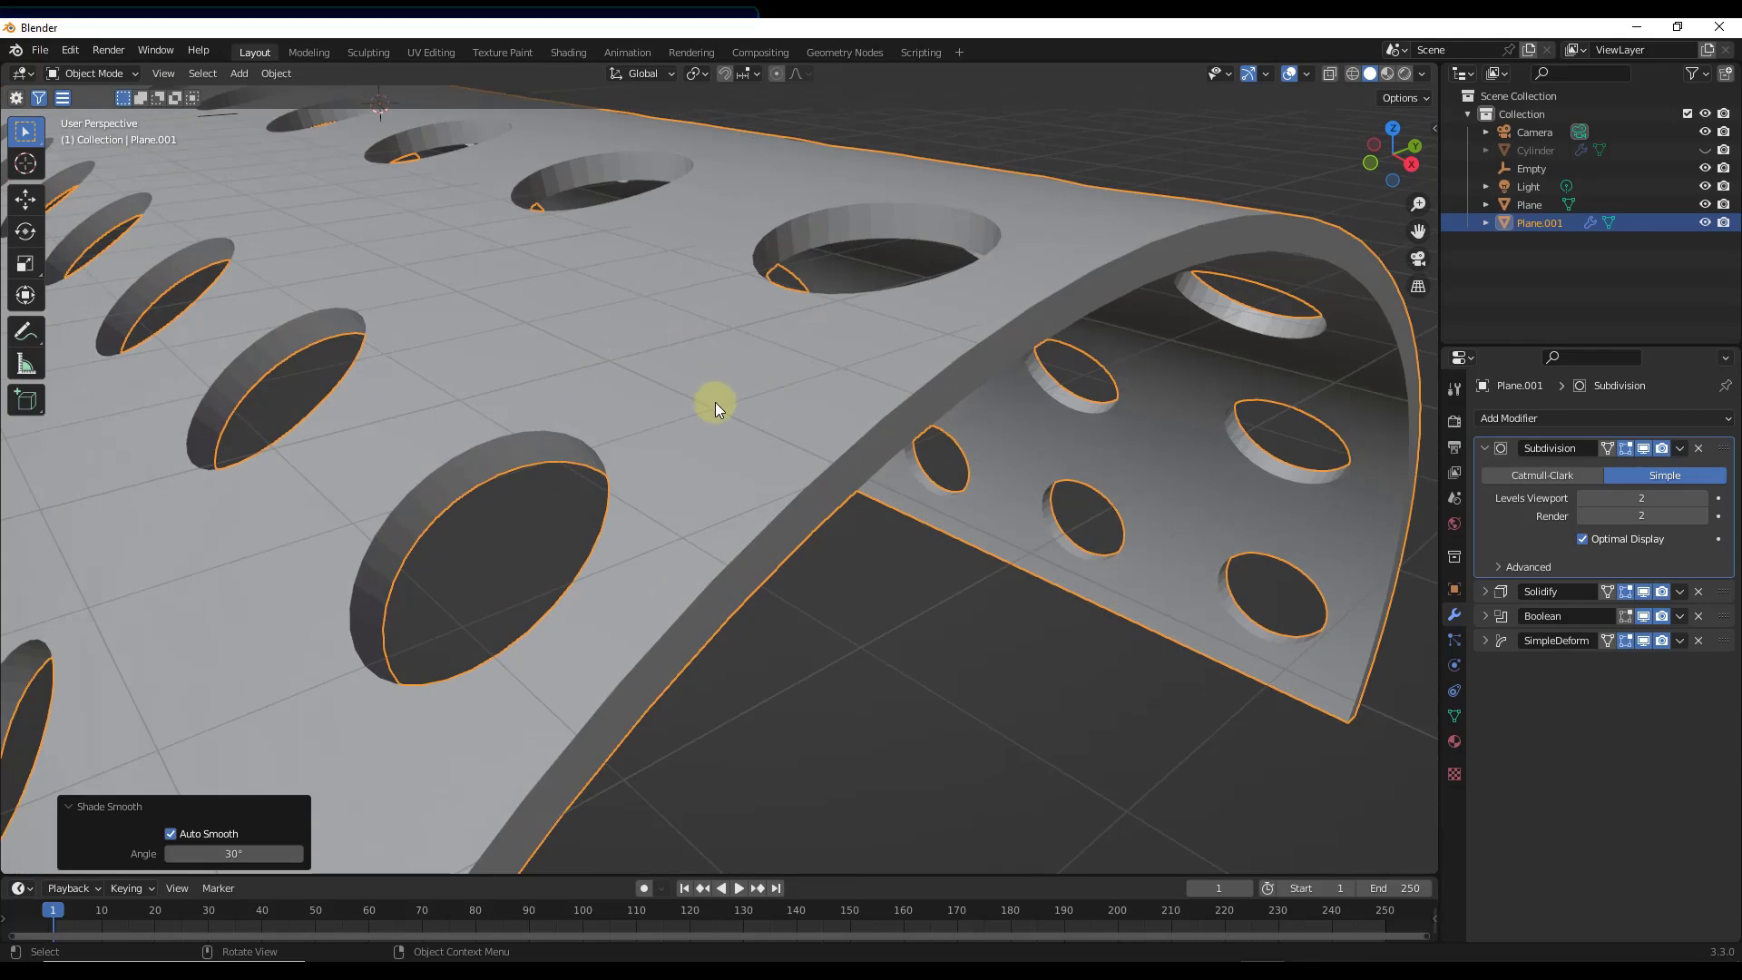
{"action": "scroll", "coordinate": [820, 388], "scroll_direction": "down", "scroll_amount": 7}
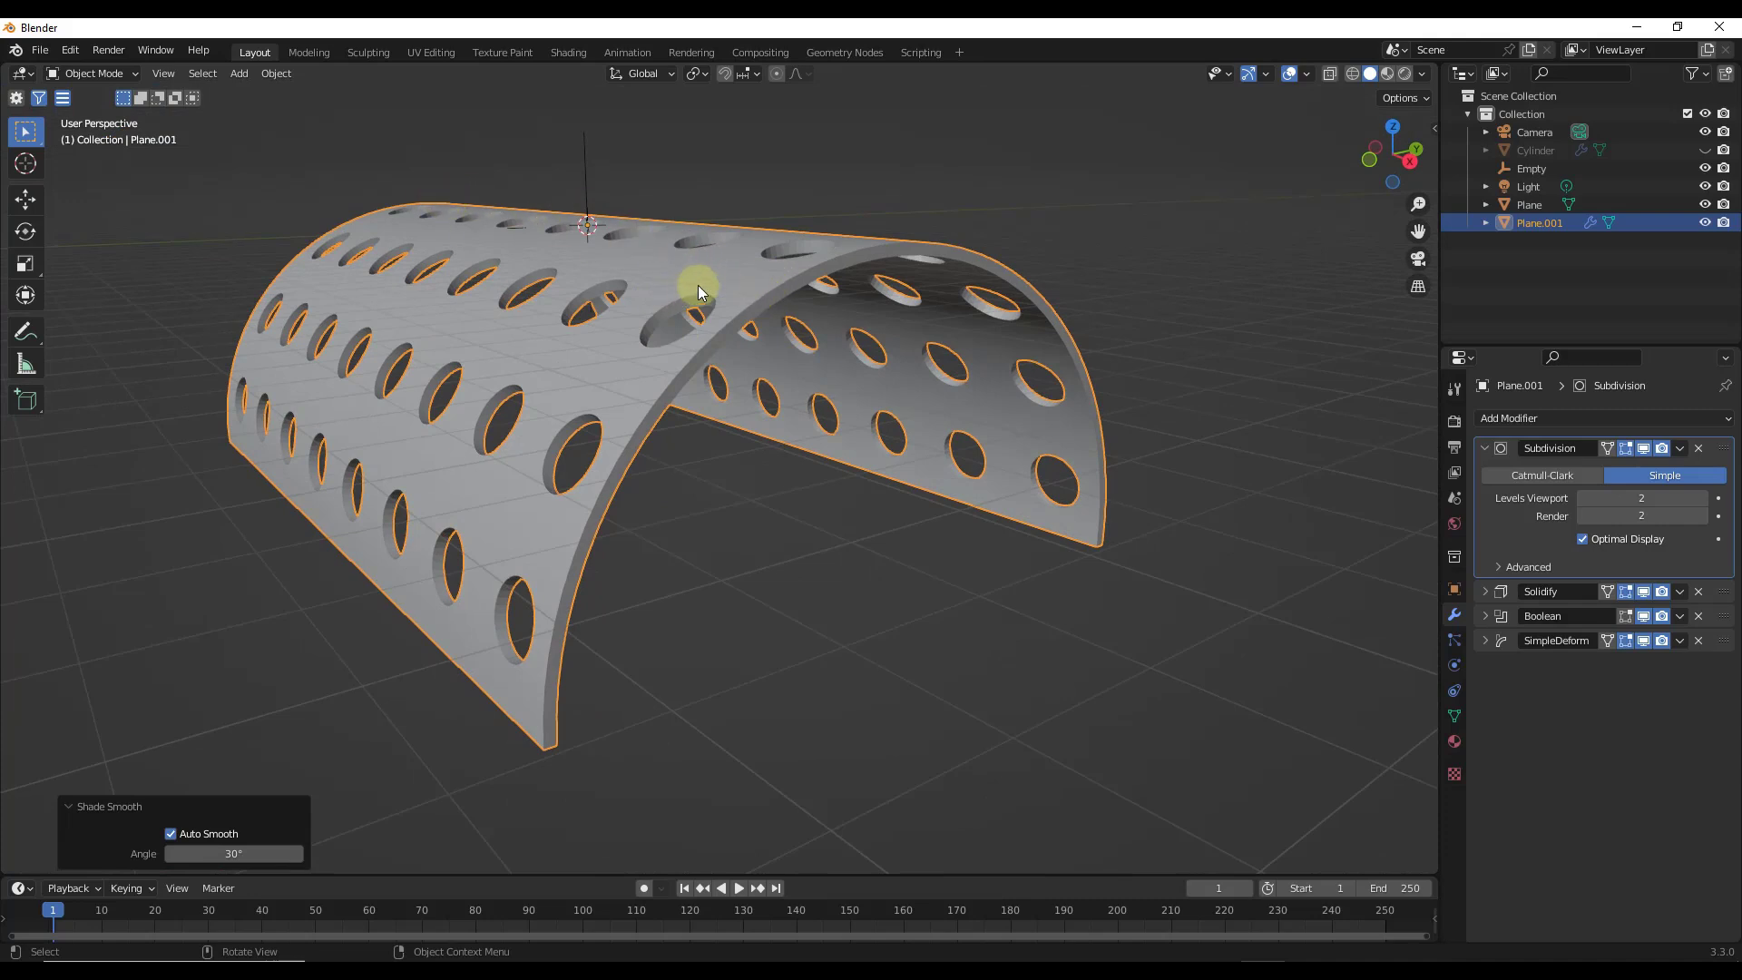
{"action": "scroll", "coordinate": [685, 311], "scroll_direction": "up", "scroll_amount": 8}
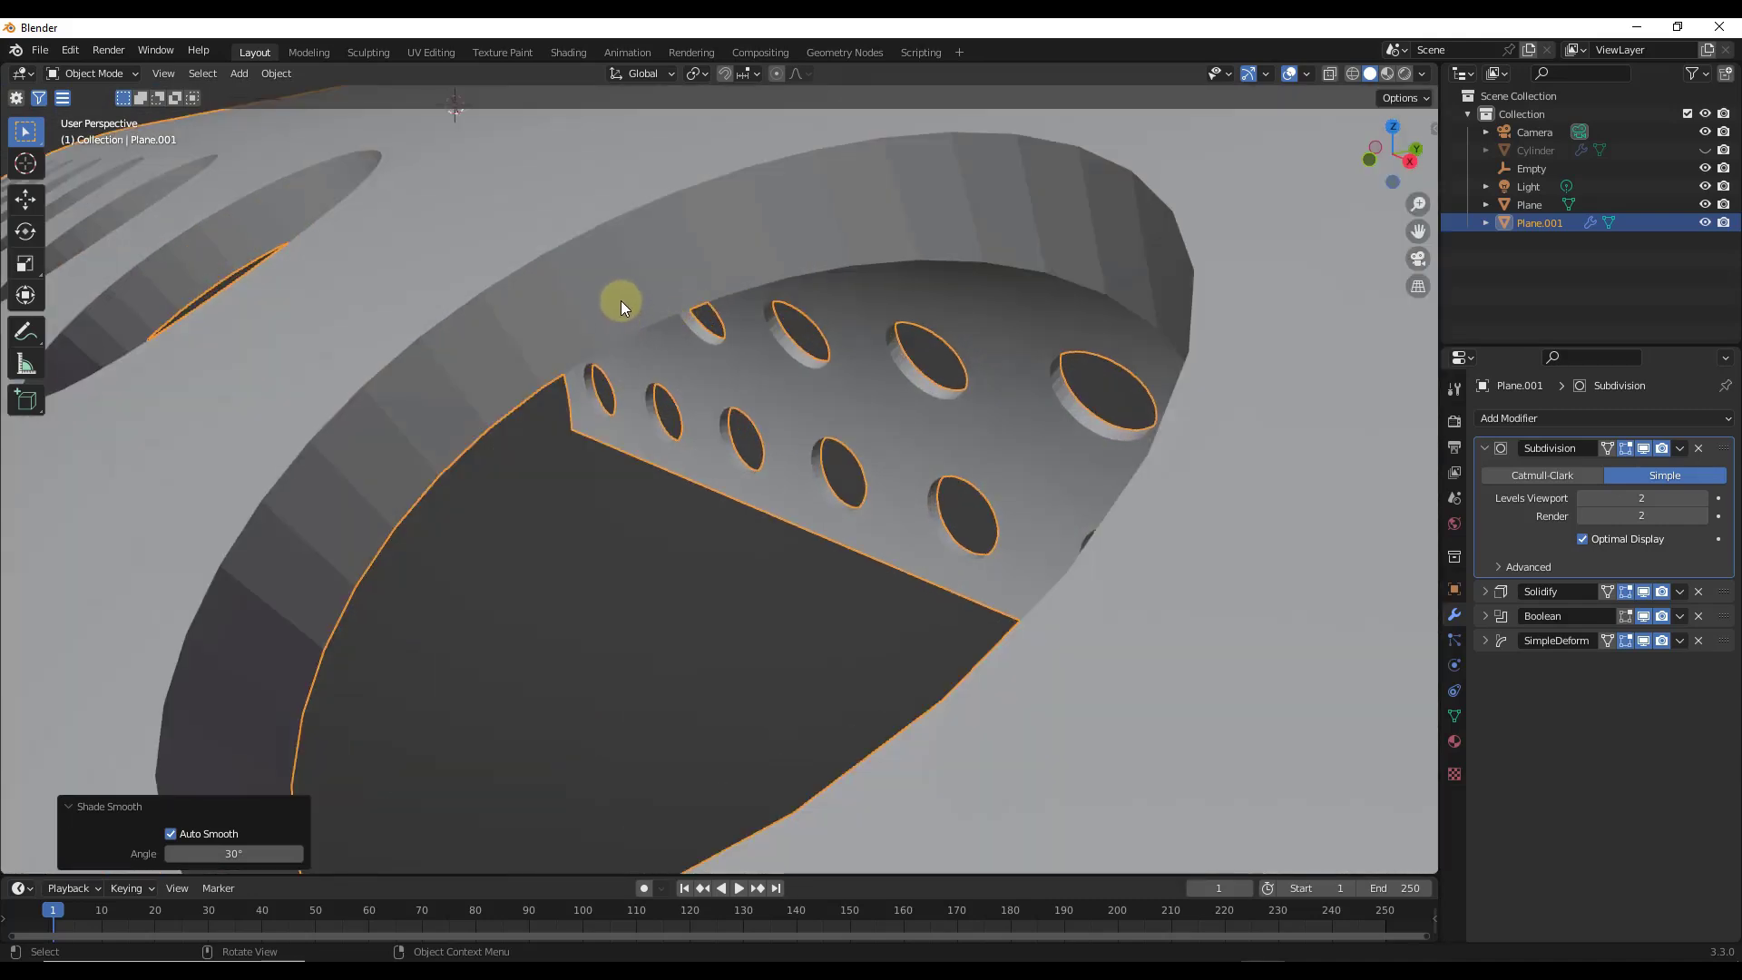
{"action": "scroll", "coordinate": [614, 296], "scroll_direction": "down", "scroll_amount": 8}
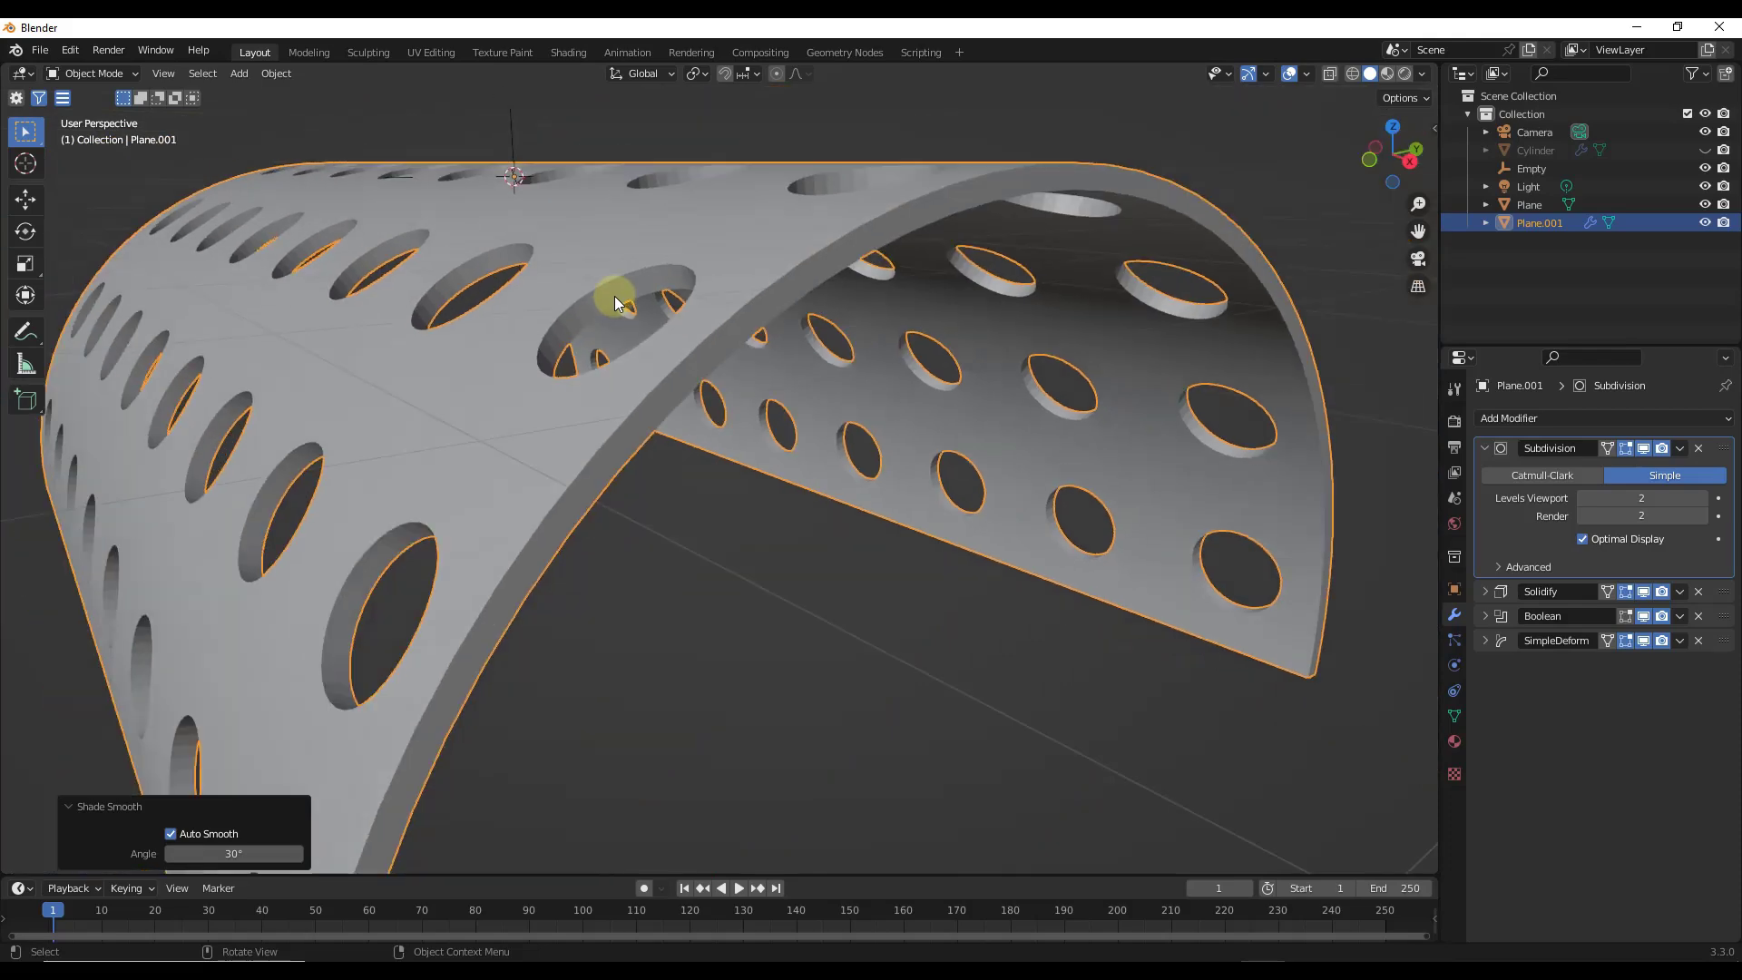
Step: Unhide the Cylinder cutter array, apply Shade Auto Smooth to it, hide it again and check the hole walls
{"action": "left_click", "coordinate": [1706, 152]}
{"action": "left_click", "coordinate": [488, 268]}
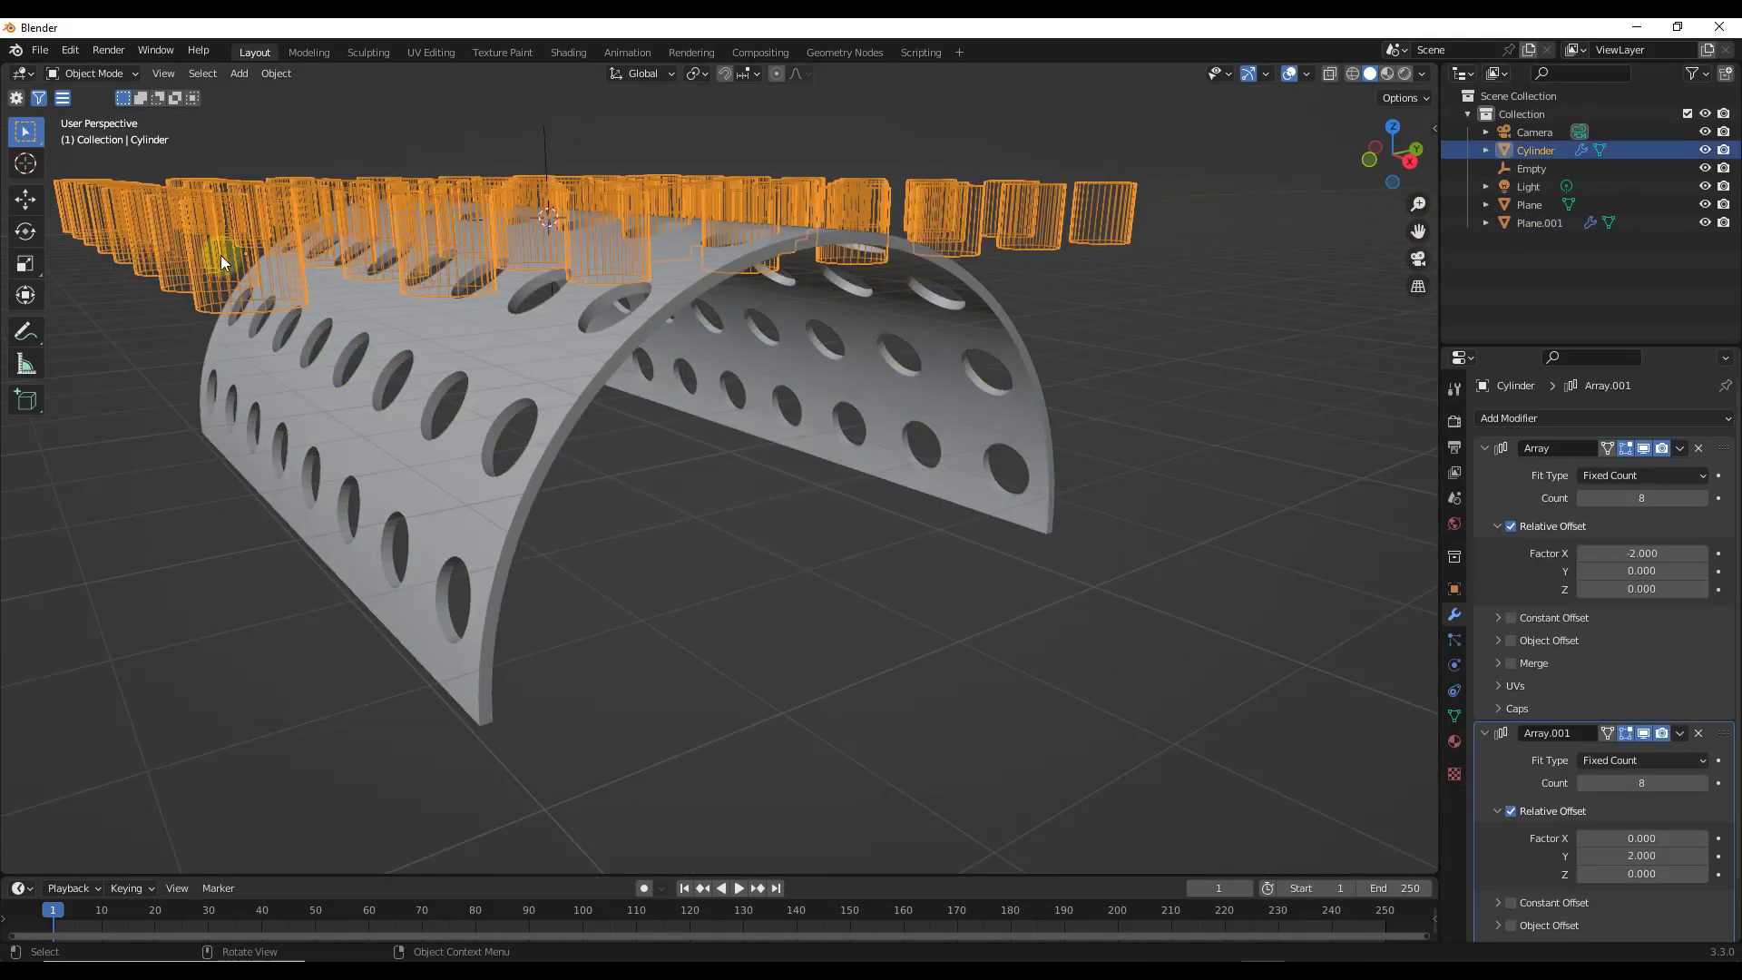
{"action": "scroll", "coordinate": [668, 261], "scroll_direction": "down", "scroll_amount": 3}
{"action": "scroll", "coordinate": [333, 257], "scroll_direction": "up", "scroll_amount": 4}
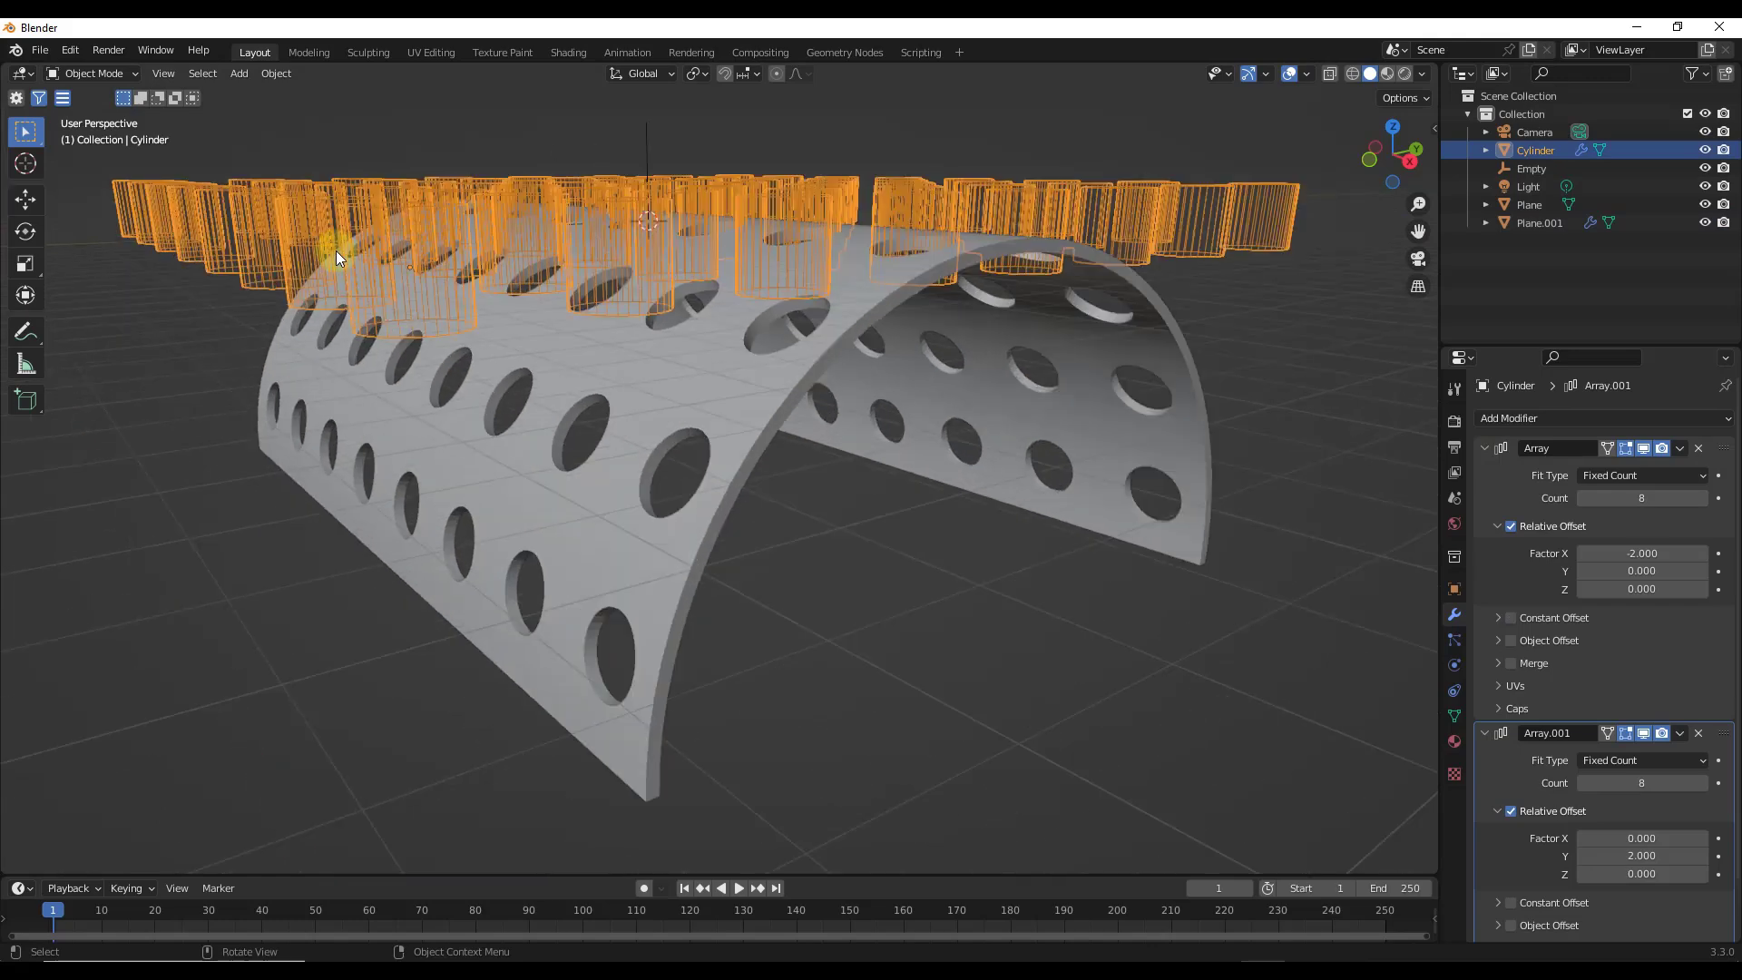
{"action": "right_click", "coordinate": [396, 263]}
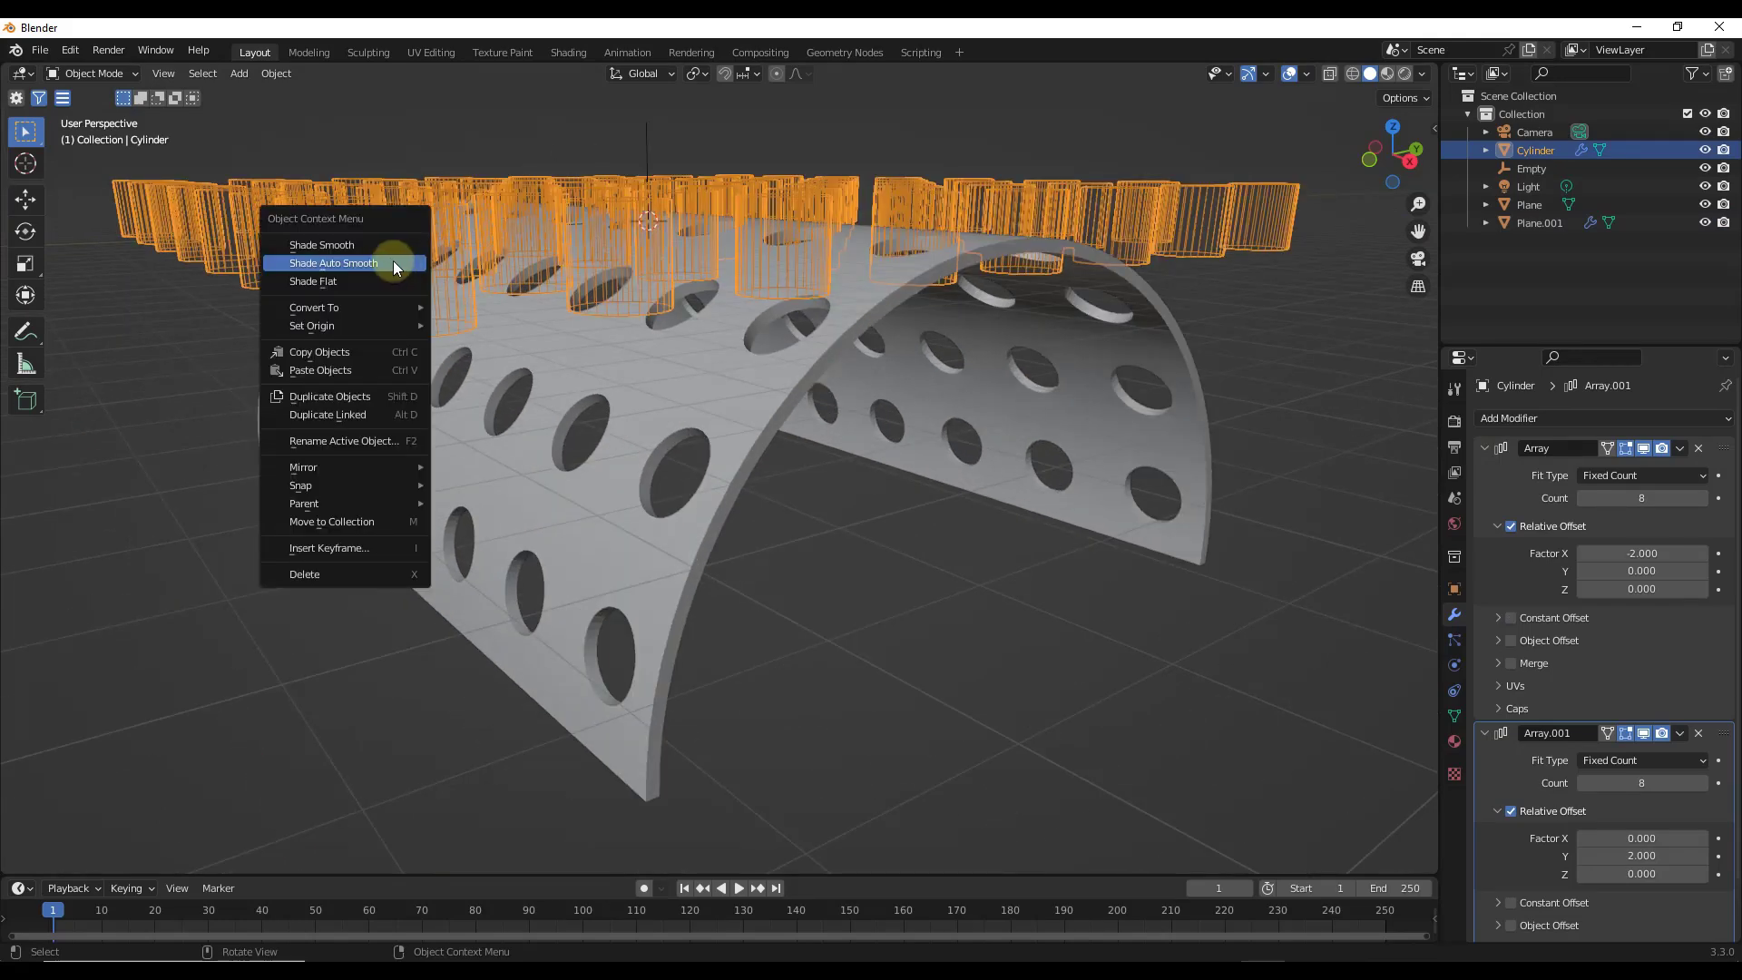
{"action": "left_click", "coordinate": [390, 262]}
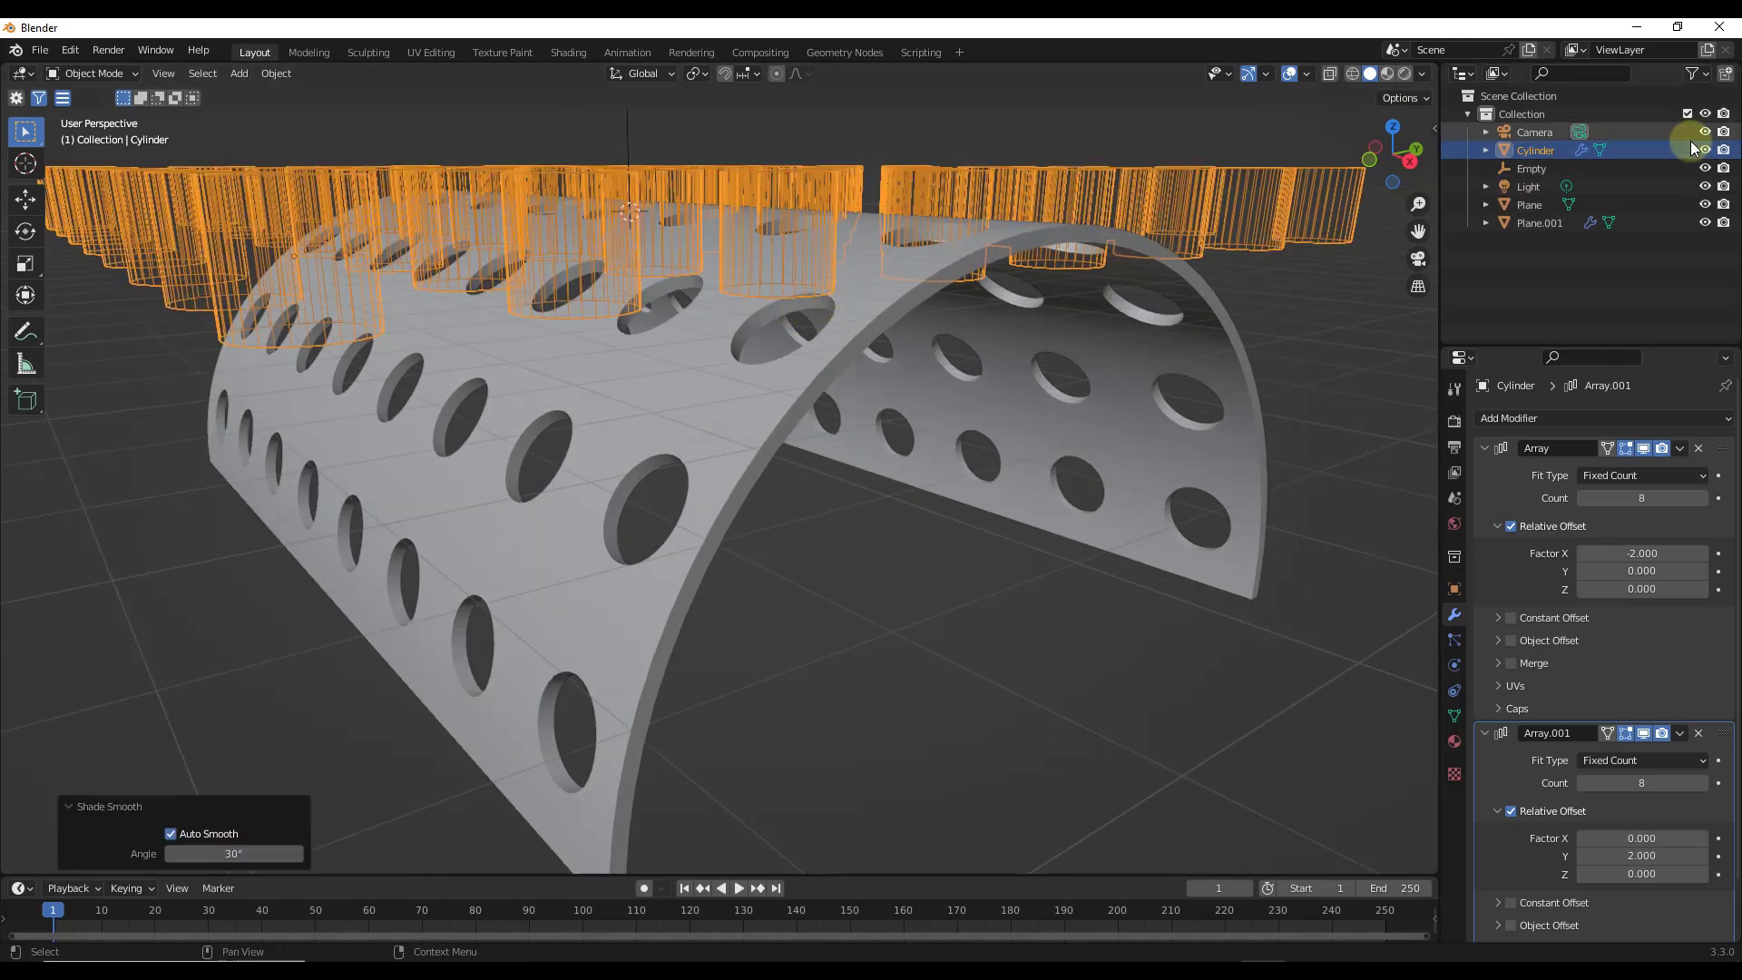
{"action": "left_click", "coordinate": [1705, 150]}
{"action": "scroll", "coordinate": [713, 348], "scroll_direction": "up", "scroll_amount": 2}
{"action": "scroll", "coordinate": [802, 303], "scroll_direction": "up", "scroll_amount": 3}
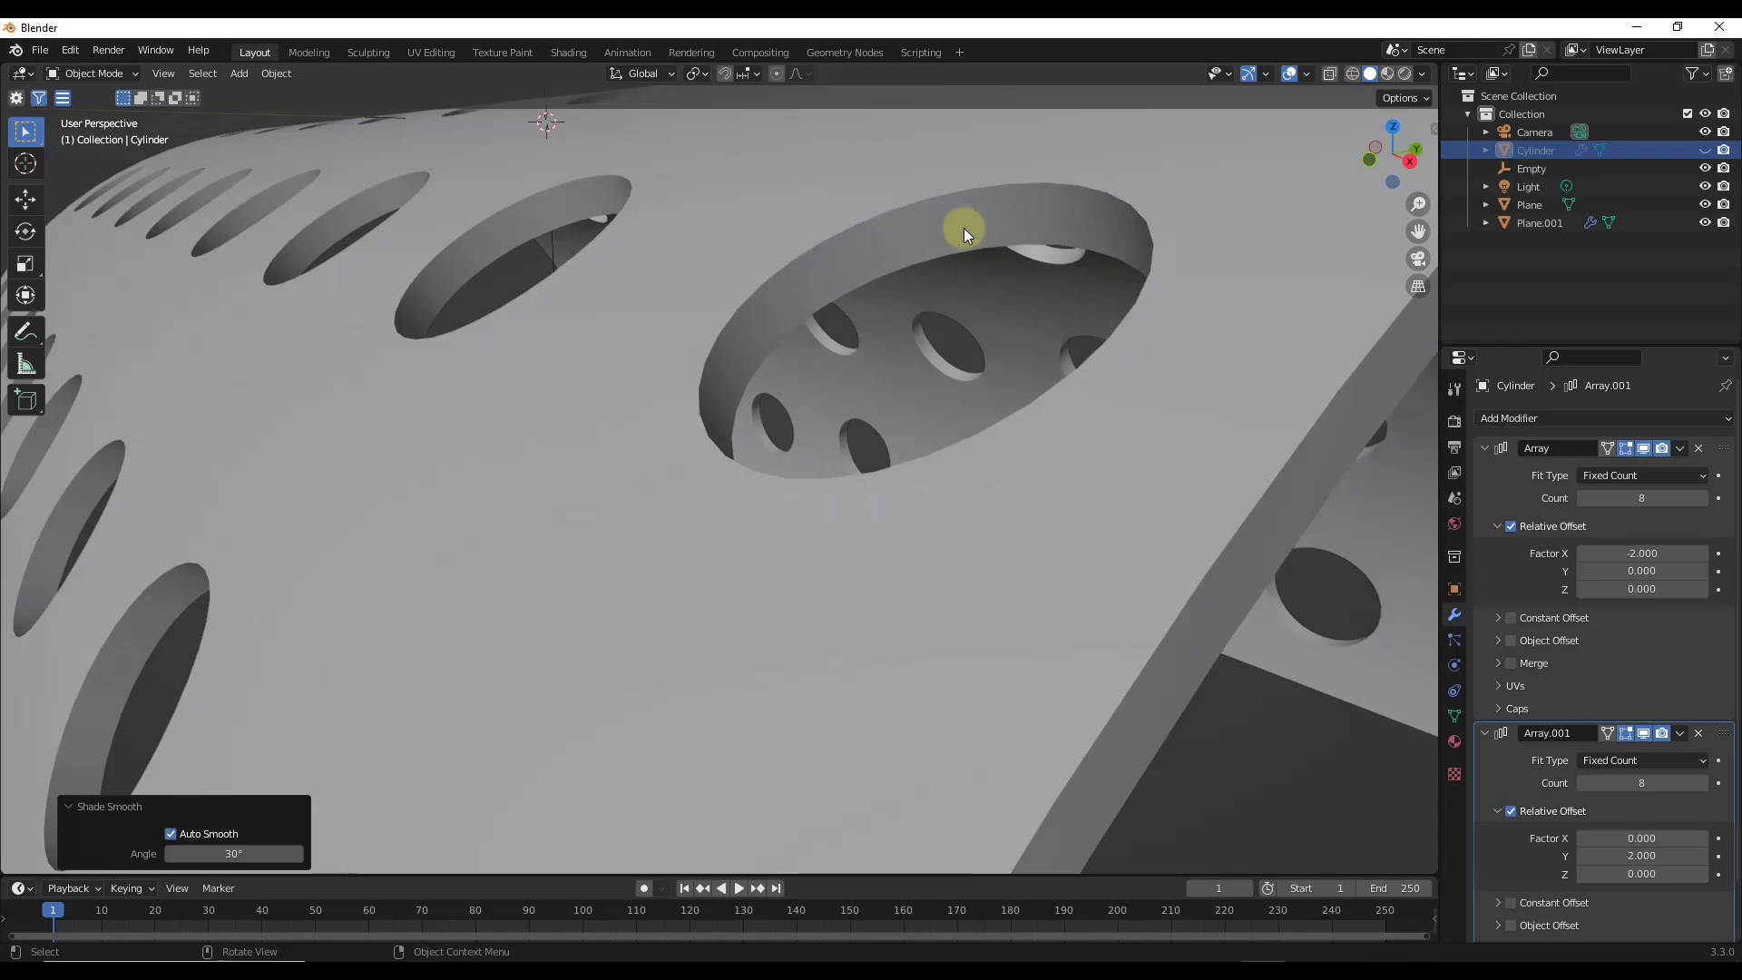
{"action": "scroll", "coordinate": [1049, 426], "scroll_direction": "down", "scroll_amount": 10}
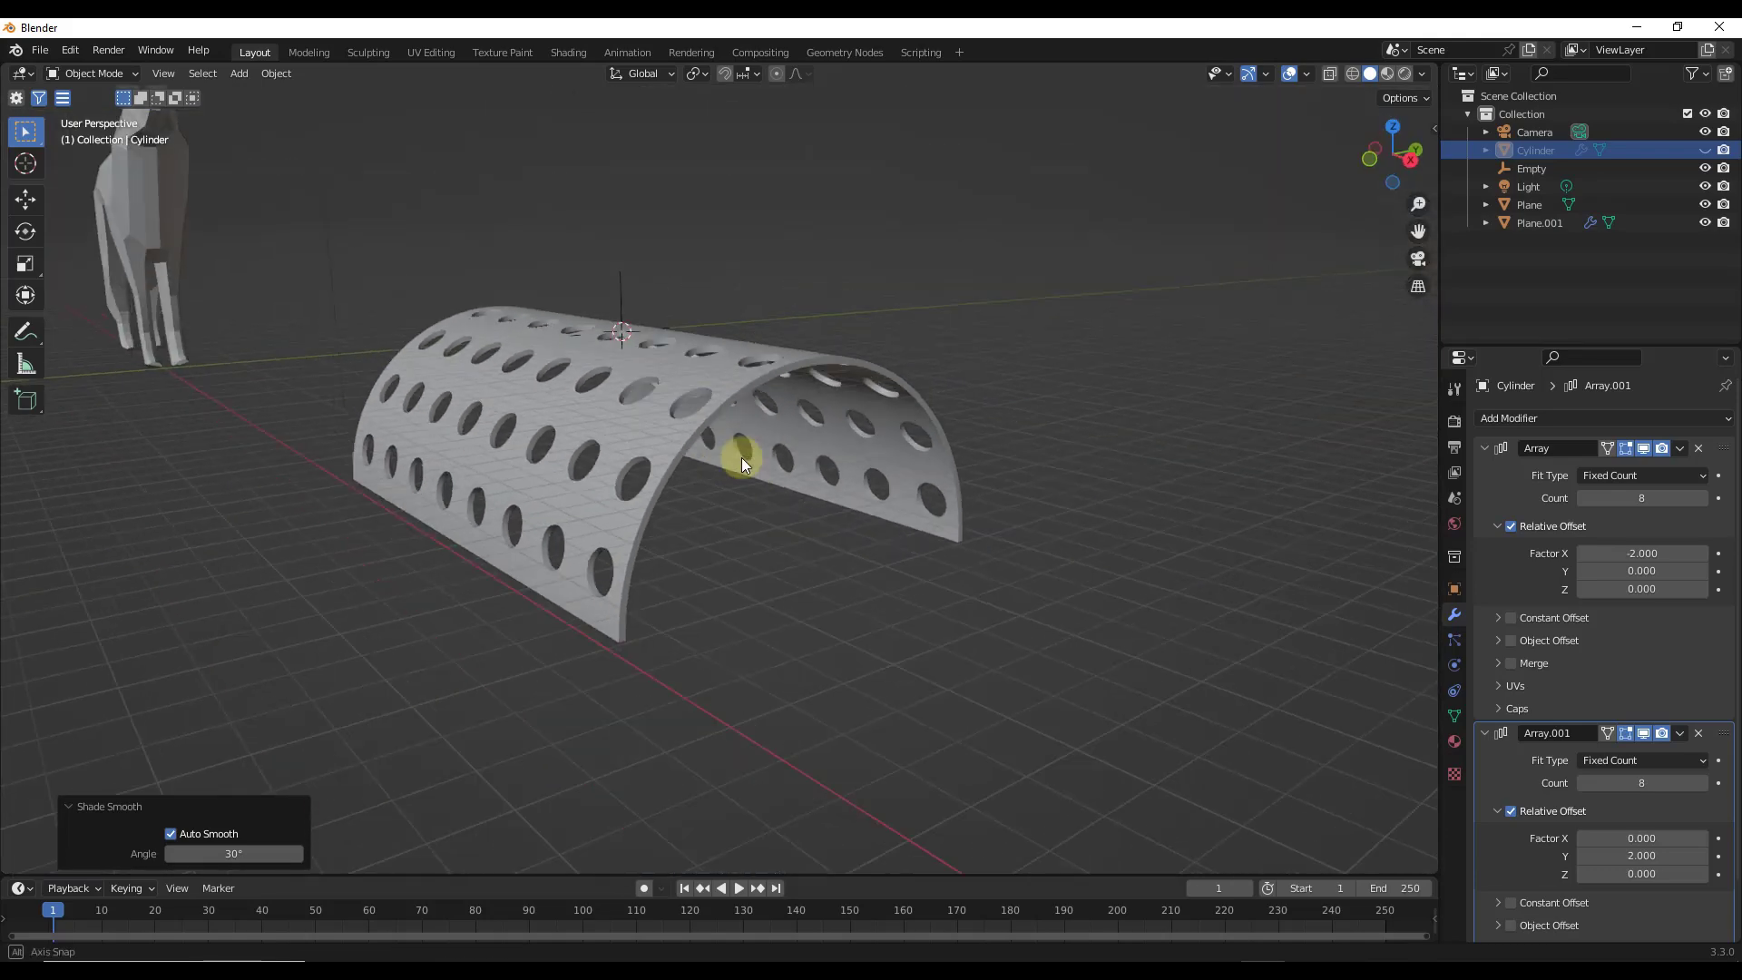
{"action": "scroll", "coordinate": [694, 413], "scroll_direction": "up", "scroll_amount": 8}
{"action": "scroll", "coordinate": [762, 381], "scroll_direction": "down", "scroll_amount": 10}
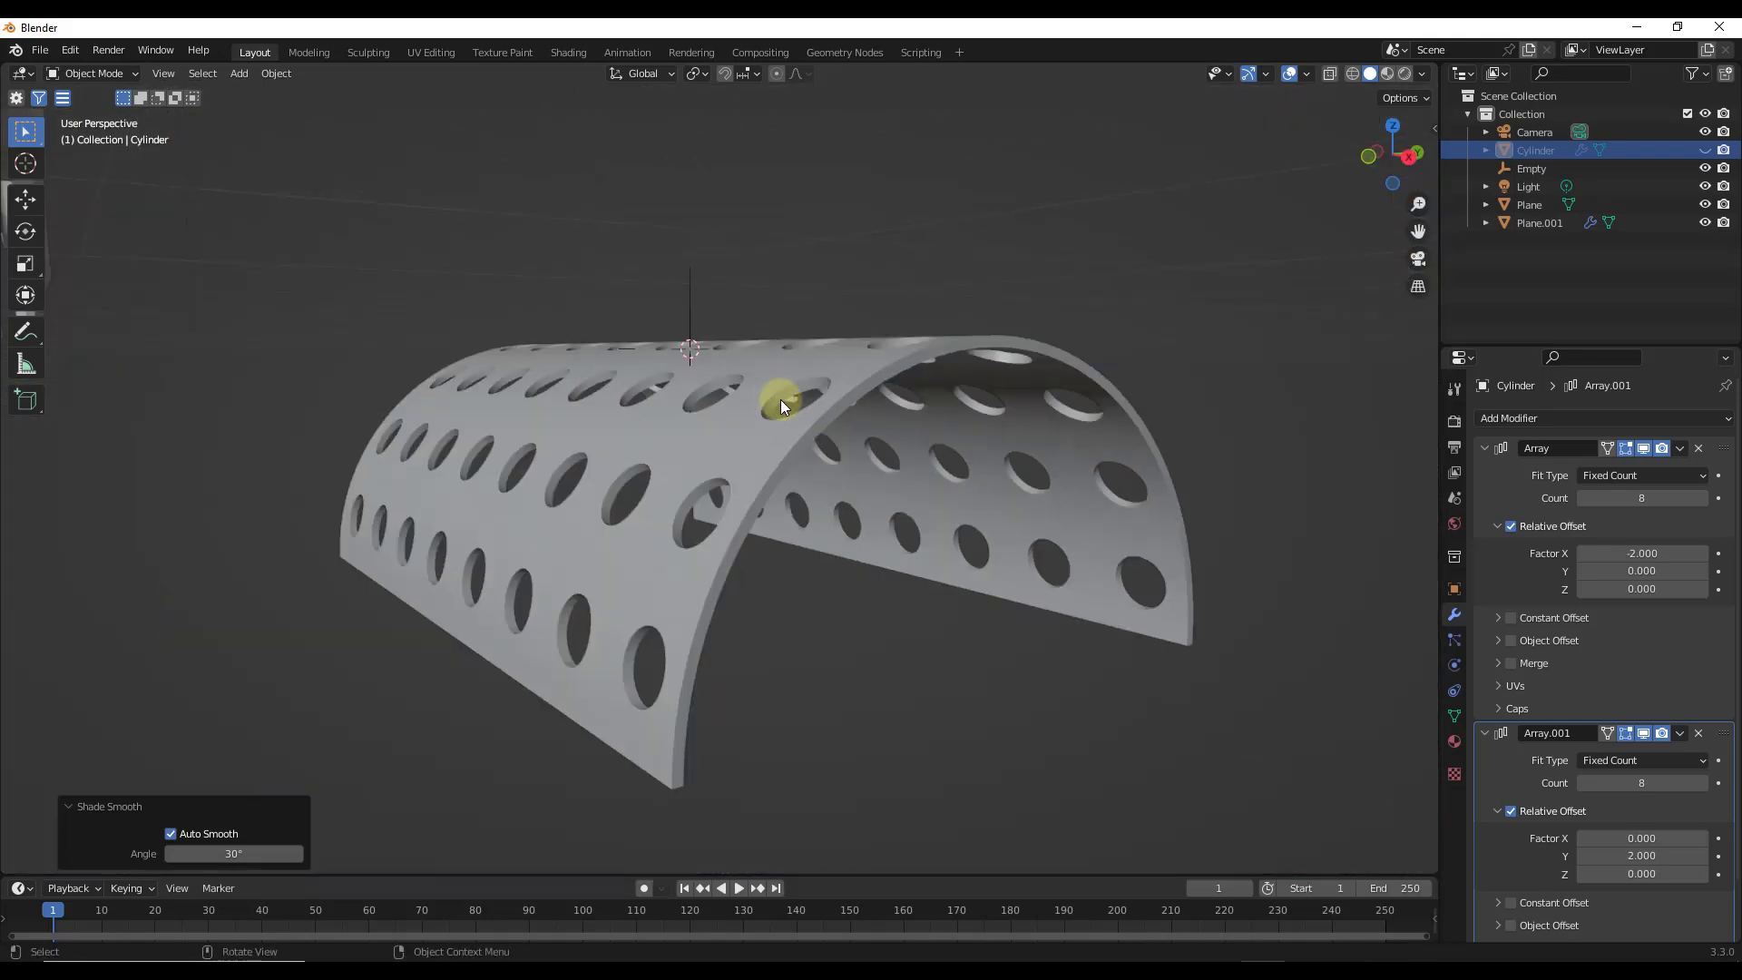
Step: Select the arch and try moving it on its own, without its cutters and the empty
{"action": "scroll", "coordinate": [884, 417], "scroll_direction": "up", "scroll_amount": 1}
{"action": "left_click", "coordinate": [895, 427]}
{"action": "scroll", "coordinate": [889, 426], "scroll_direction": "down", "scroll_amount": 1}
{"action": "middle_click_drag", "start_coordinate": [845, 423], "coordinate": [722, 463], "text": "shift"}
{"action": "scroll", "coordinate": [707, 463], "scroll_direction": "up", "scroll_amount": 2}
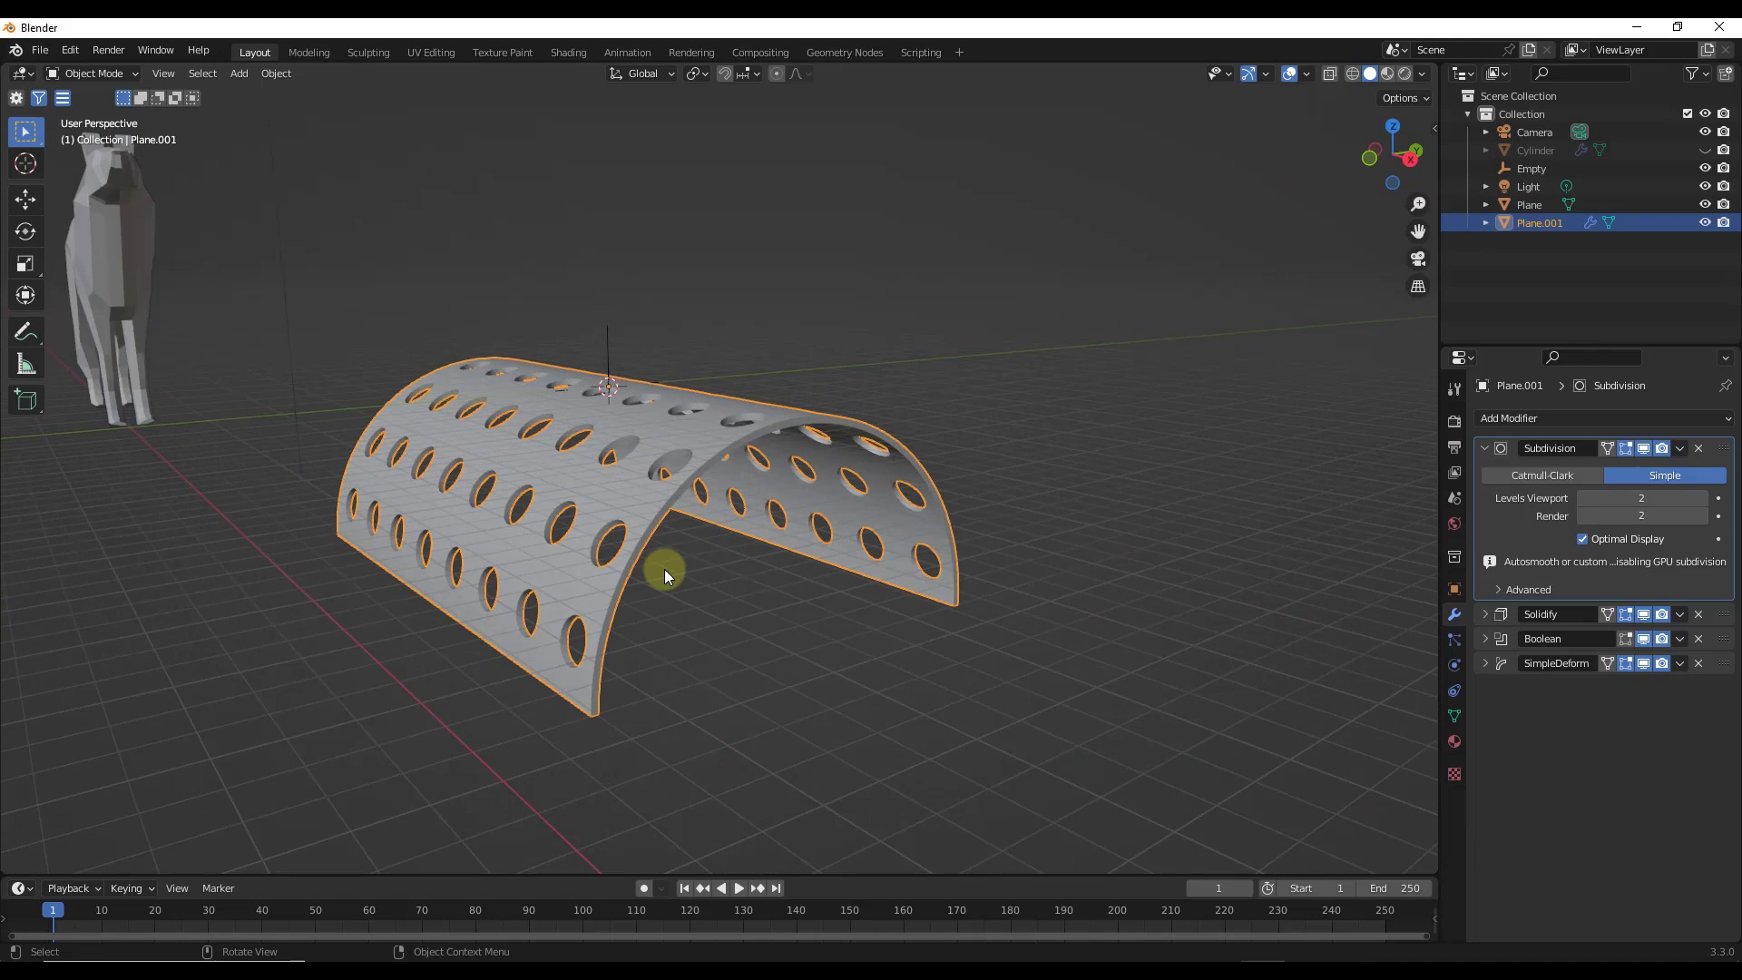
{"action": "key", "text": "g"}
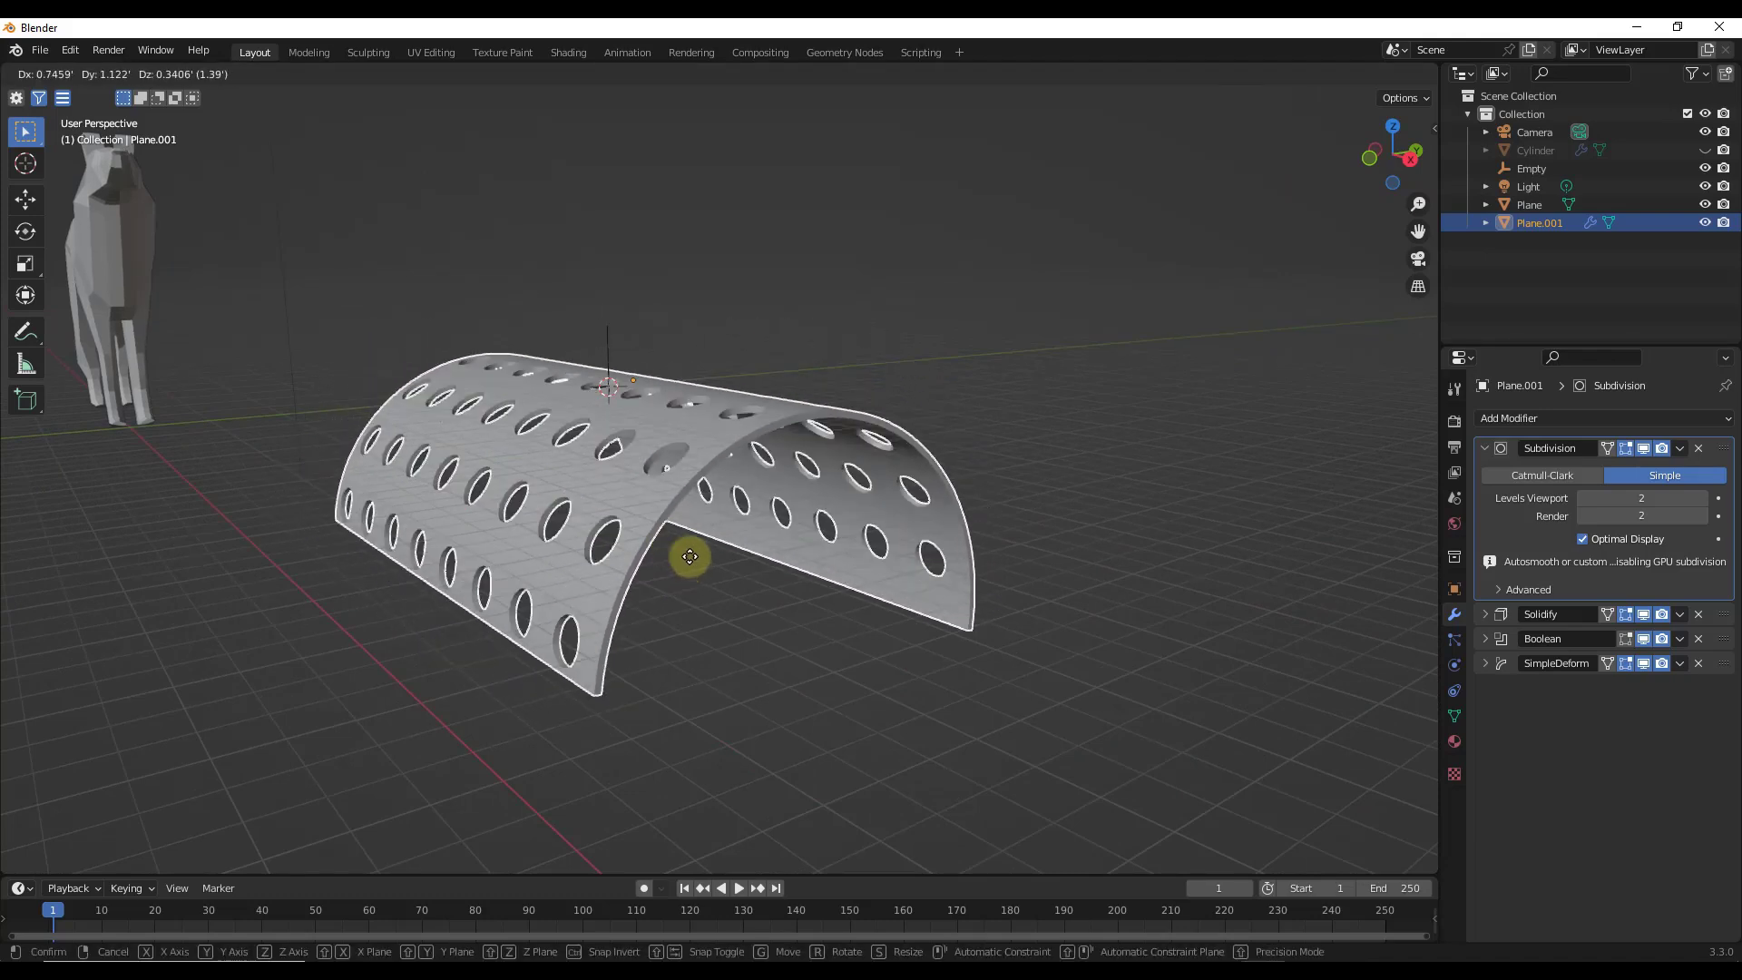
{"action": "left_click", "coordinate": [617, 497]}
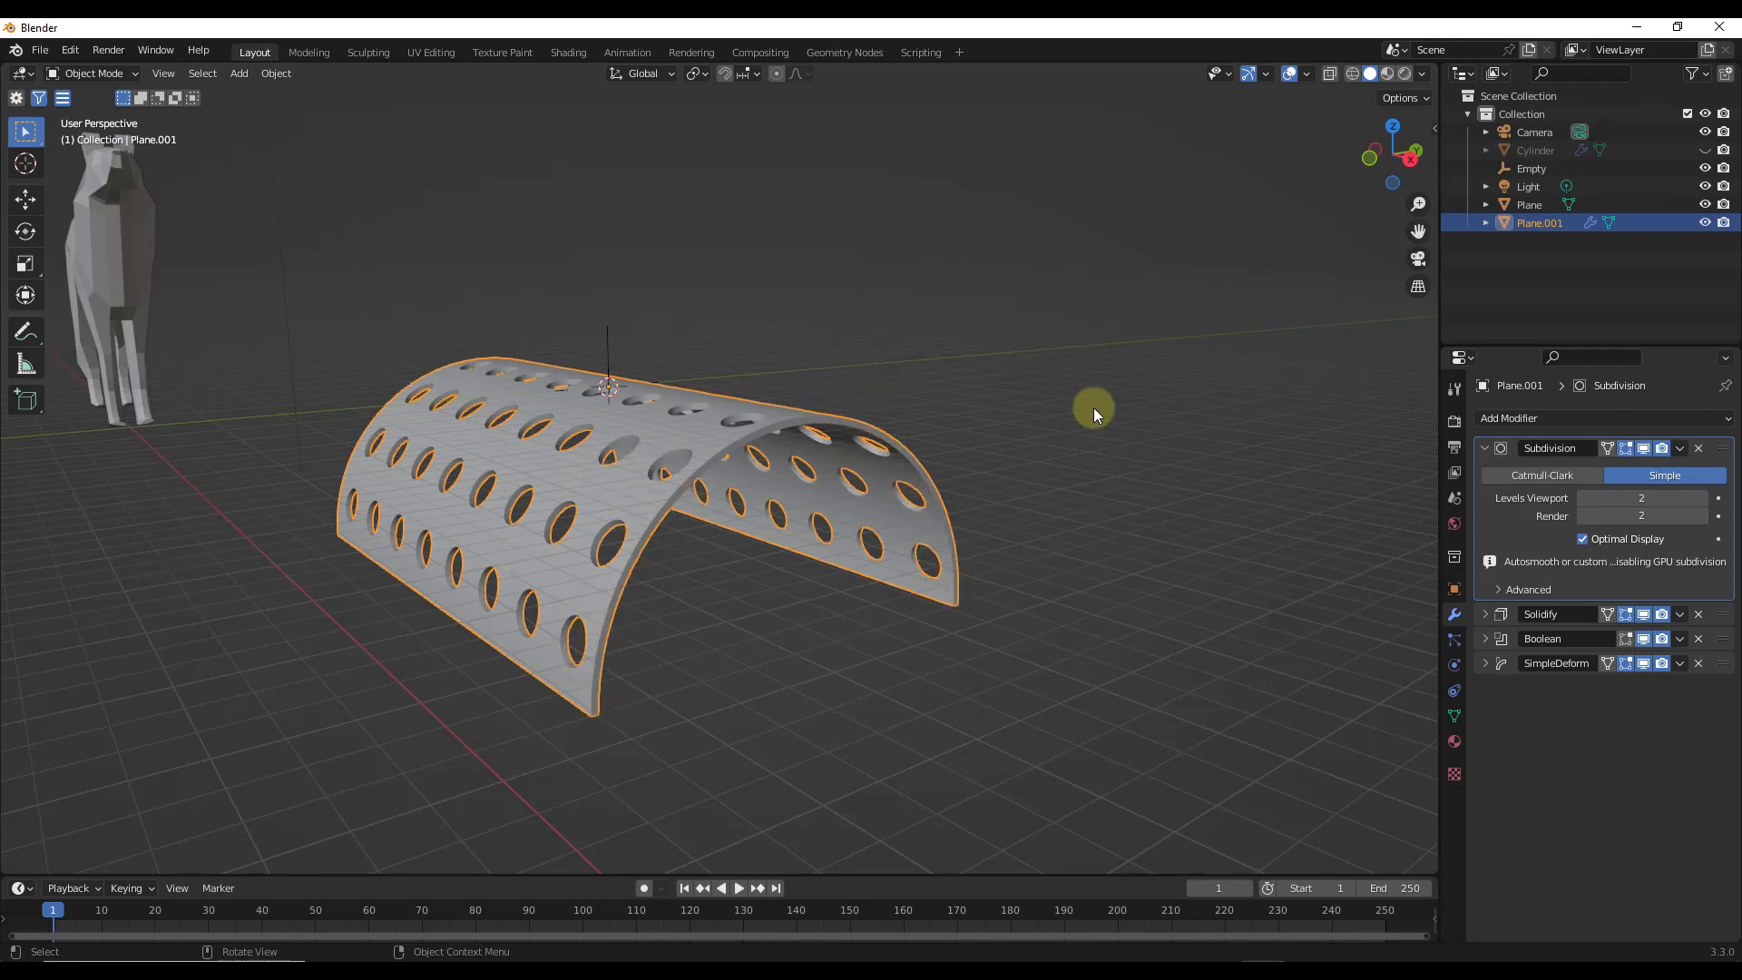
Step: Unhide the Cylinder cutters and try moving all objects from Cylinder through Plane.001 along the Z axis
{"action": "left_click", "coordinate": [1704, 150]}
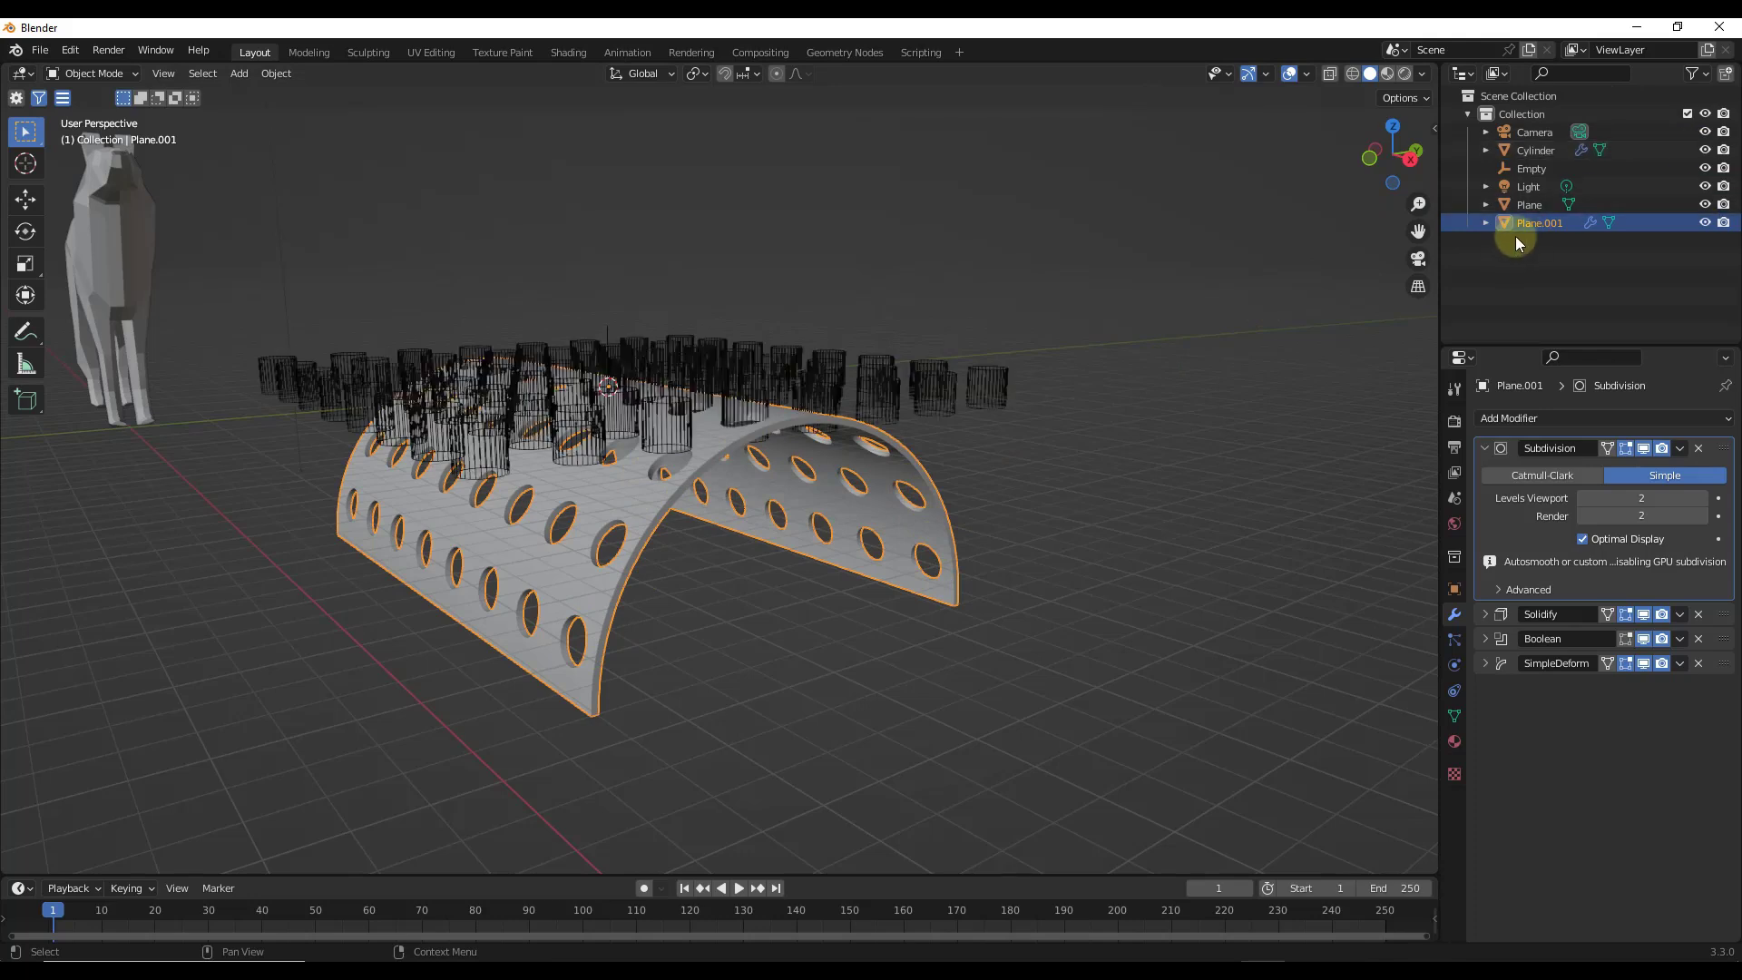
{"action": "left_click", "coordinate": [1538, 149], "text": "shift"}
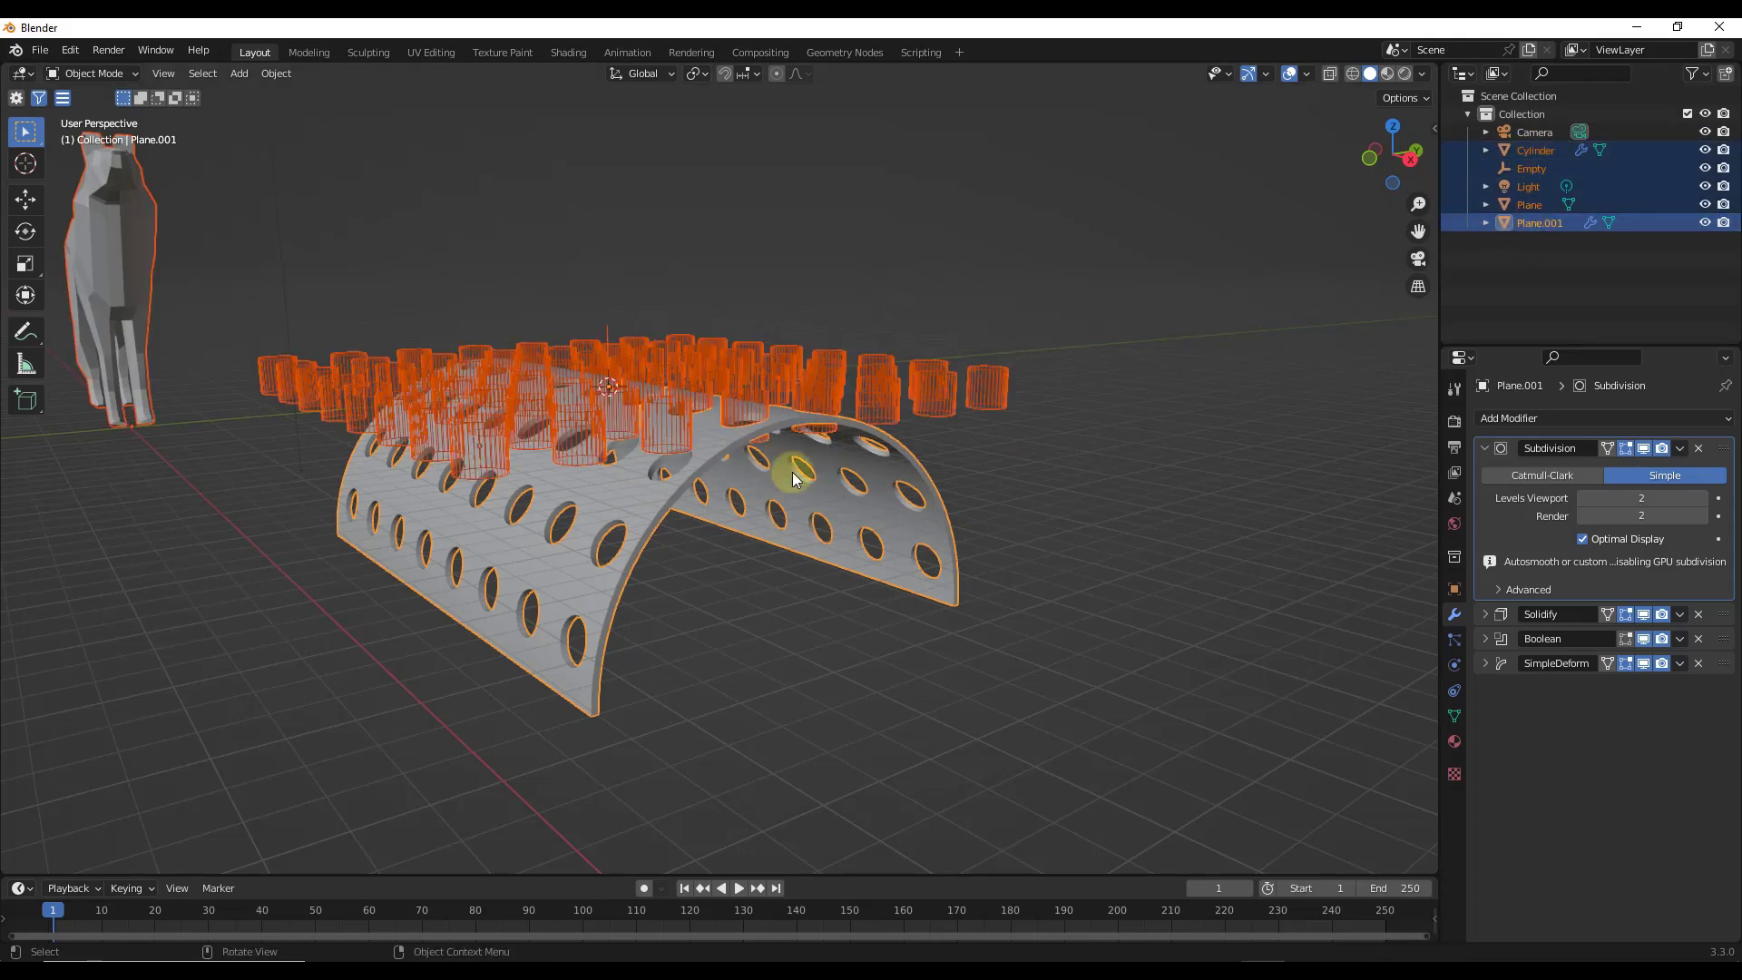
{"action": "key", "text": "g"}
{"action": "key", "text": "z"}
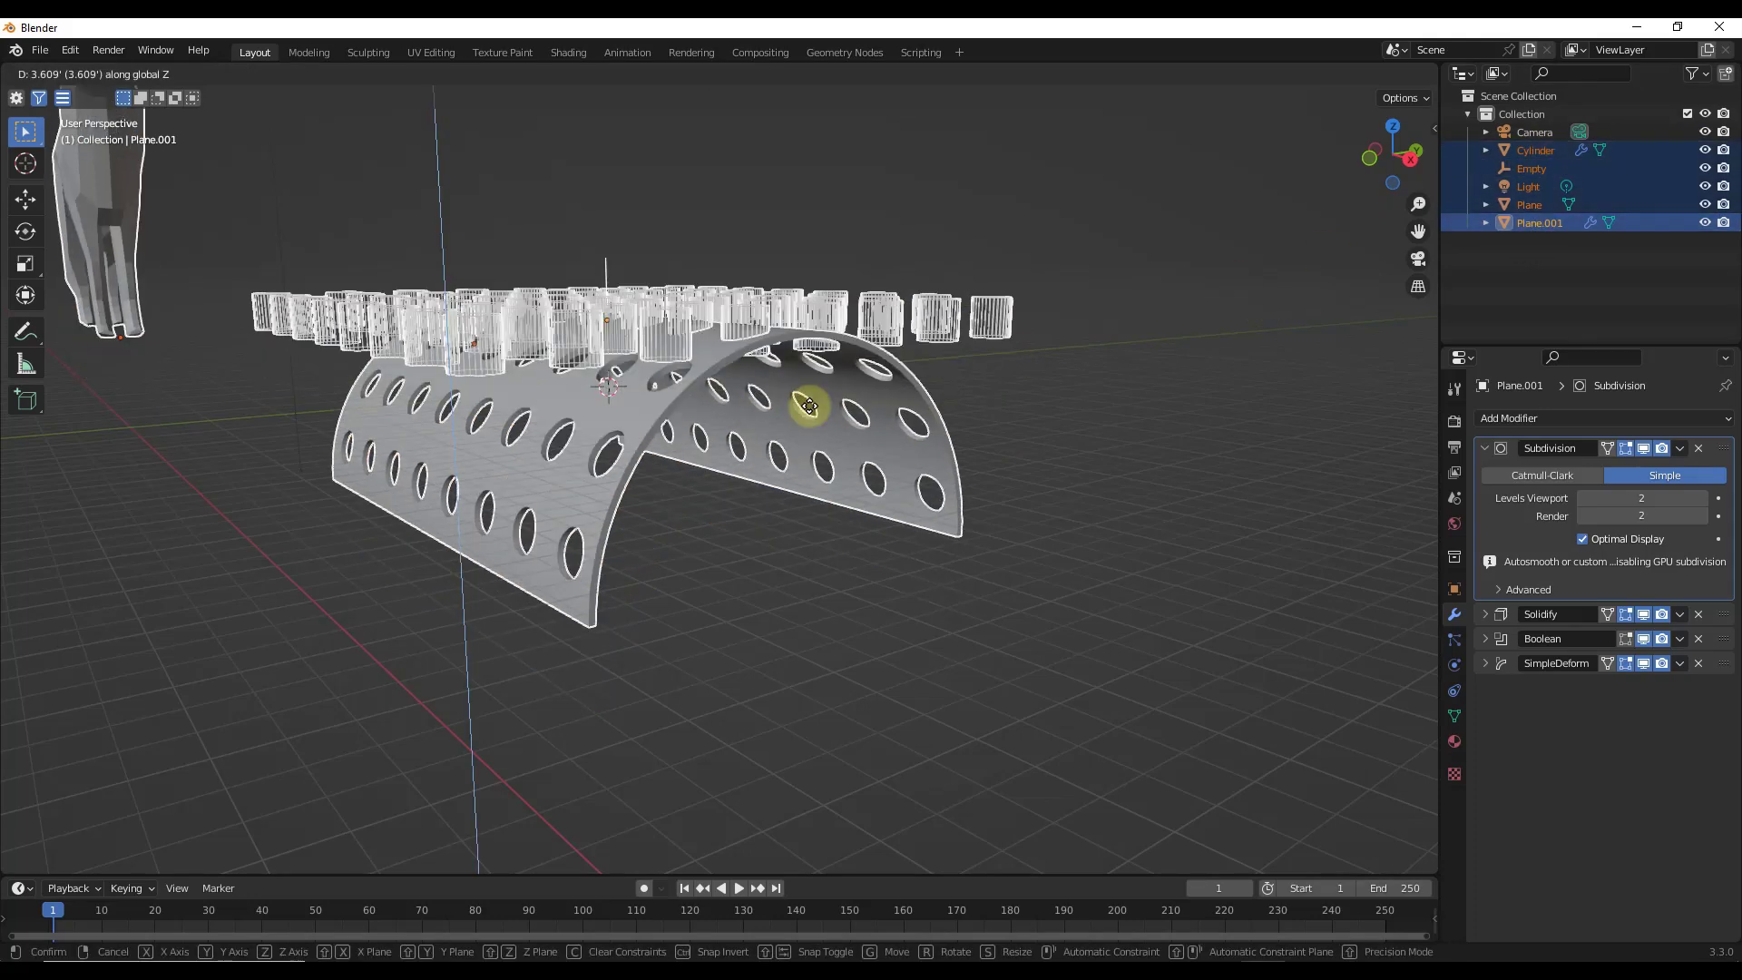
{"action": "key", "text": "Escape"}
Step: Select only Cylinder and Plane.001 and try moving the pair along the Z axis
{"action": "left_click", "coordinate": [1525, 152]}
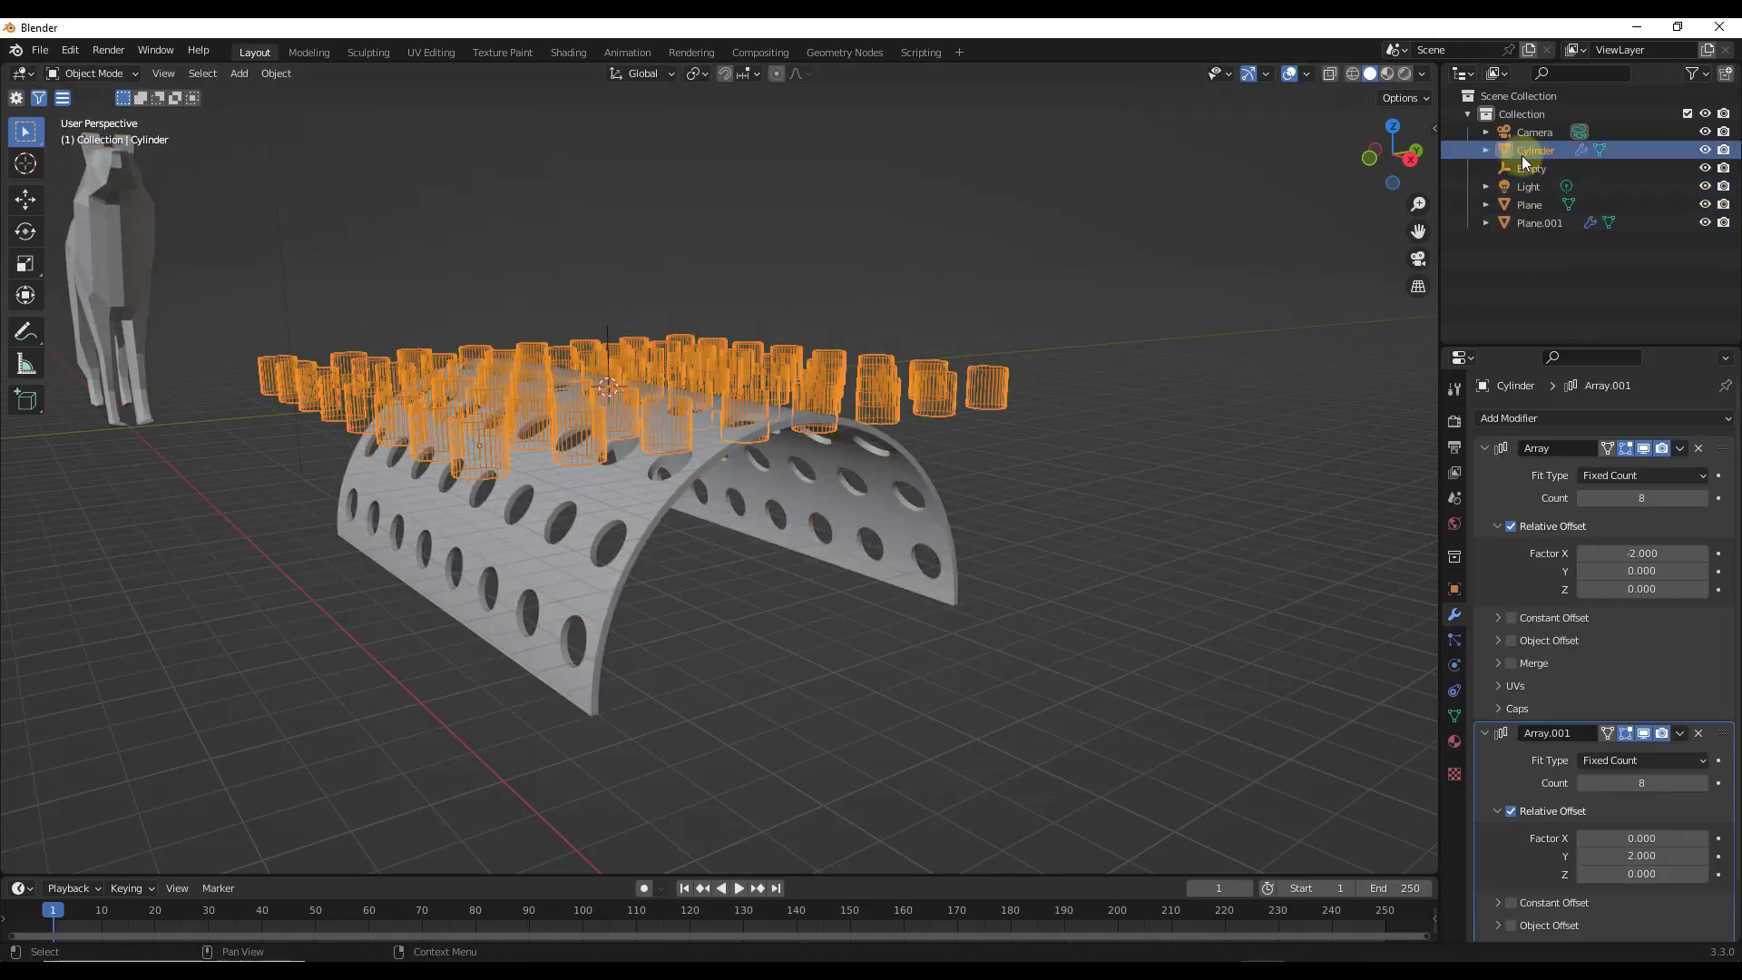
{"action": "left_click", "coordinate": [1534, 222], "text": "ctrl"}
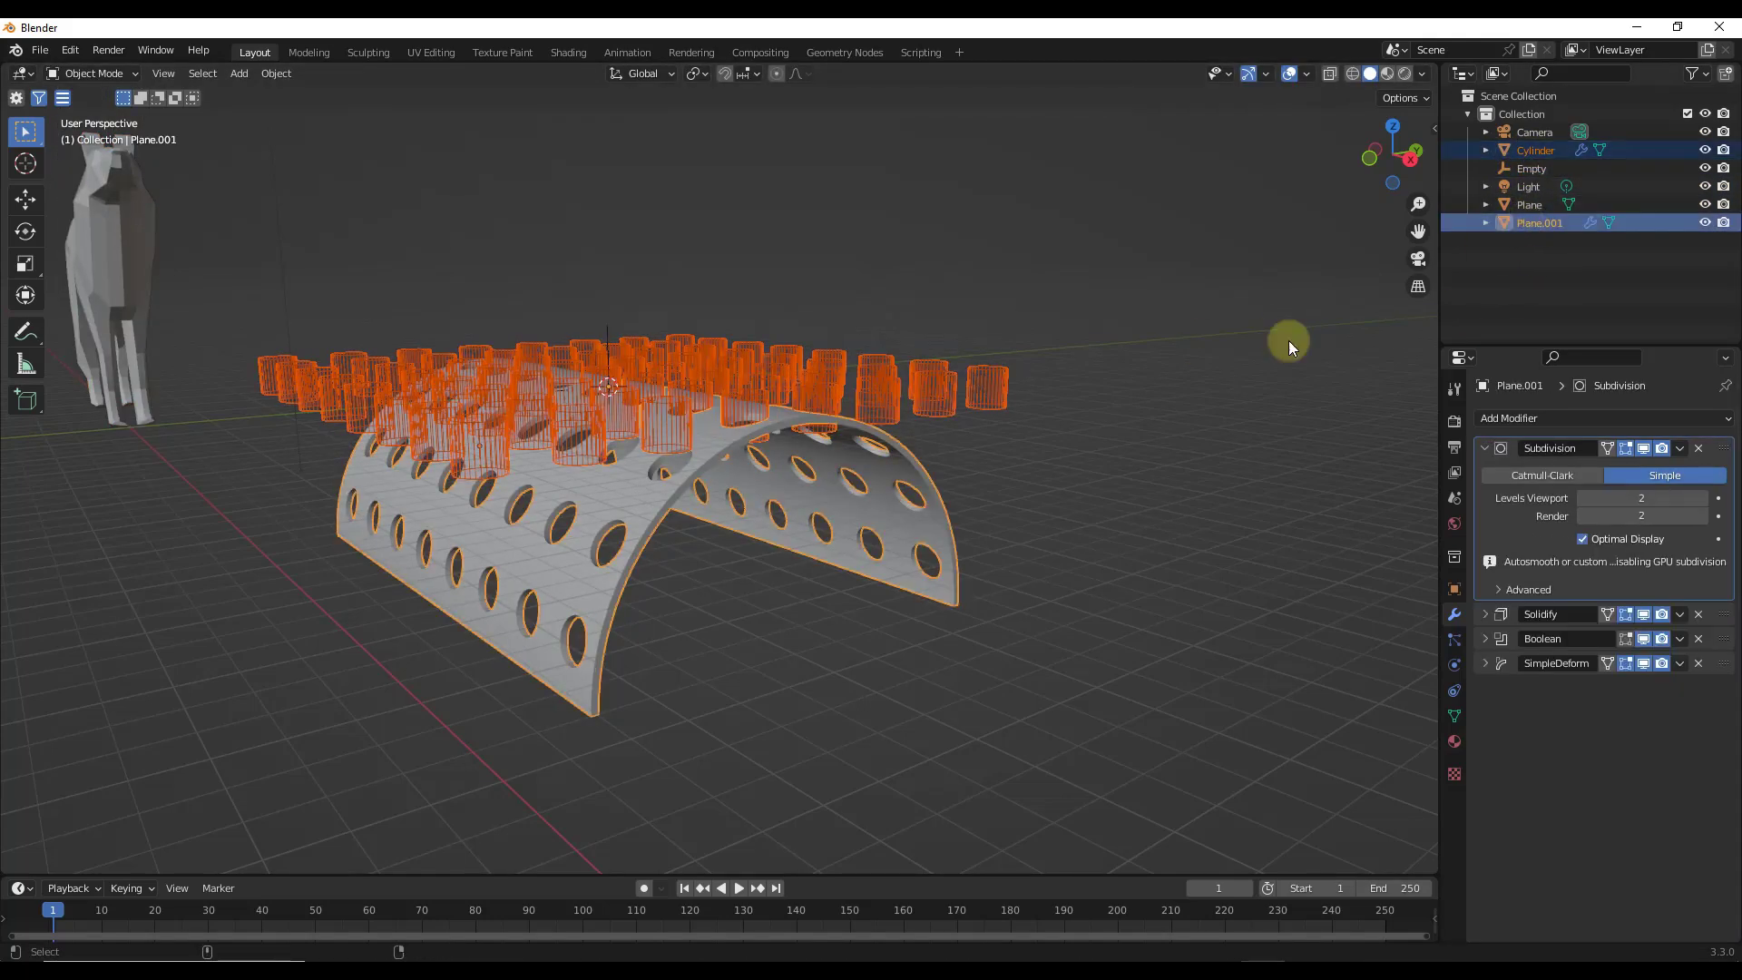
{"action": "key", "text": "g"}
{"action": "key", "text": "z"}
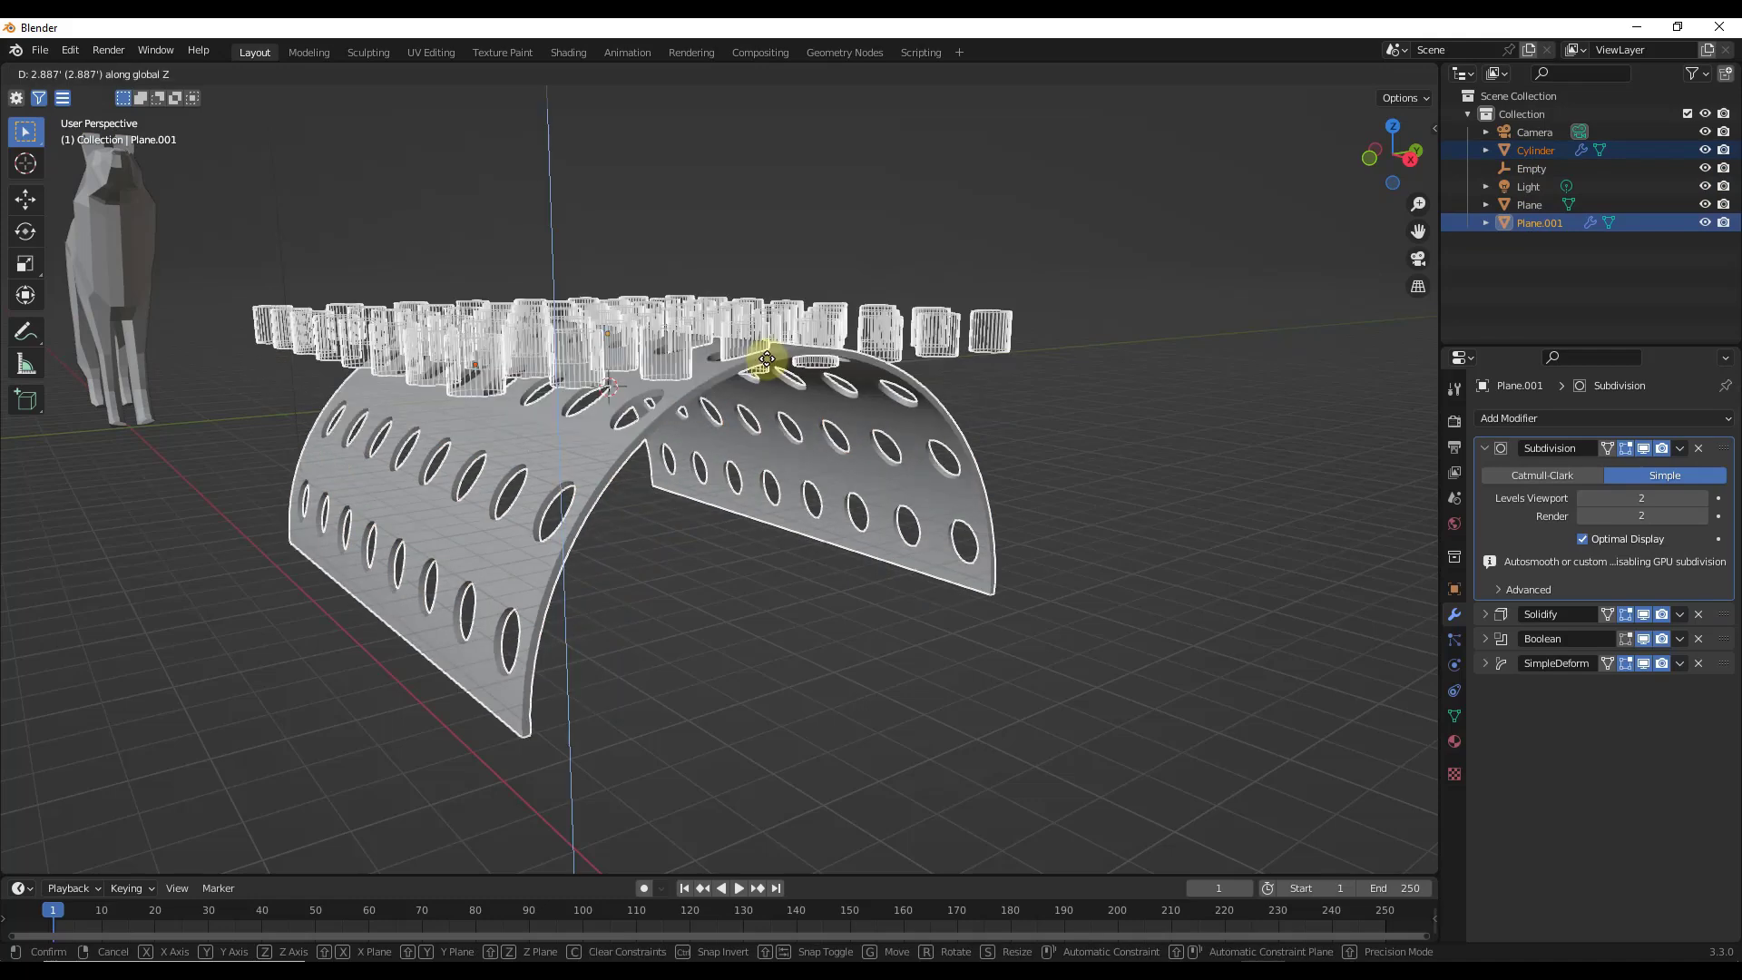
{"action": "key", "text": "Escape"}
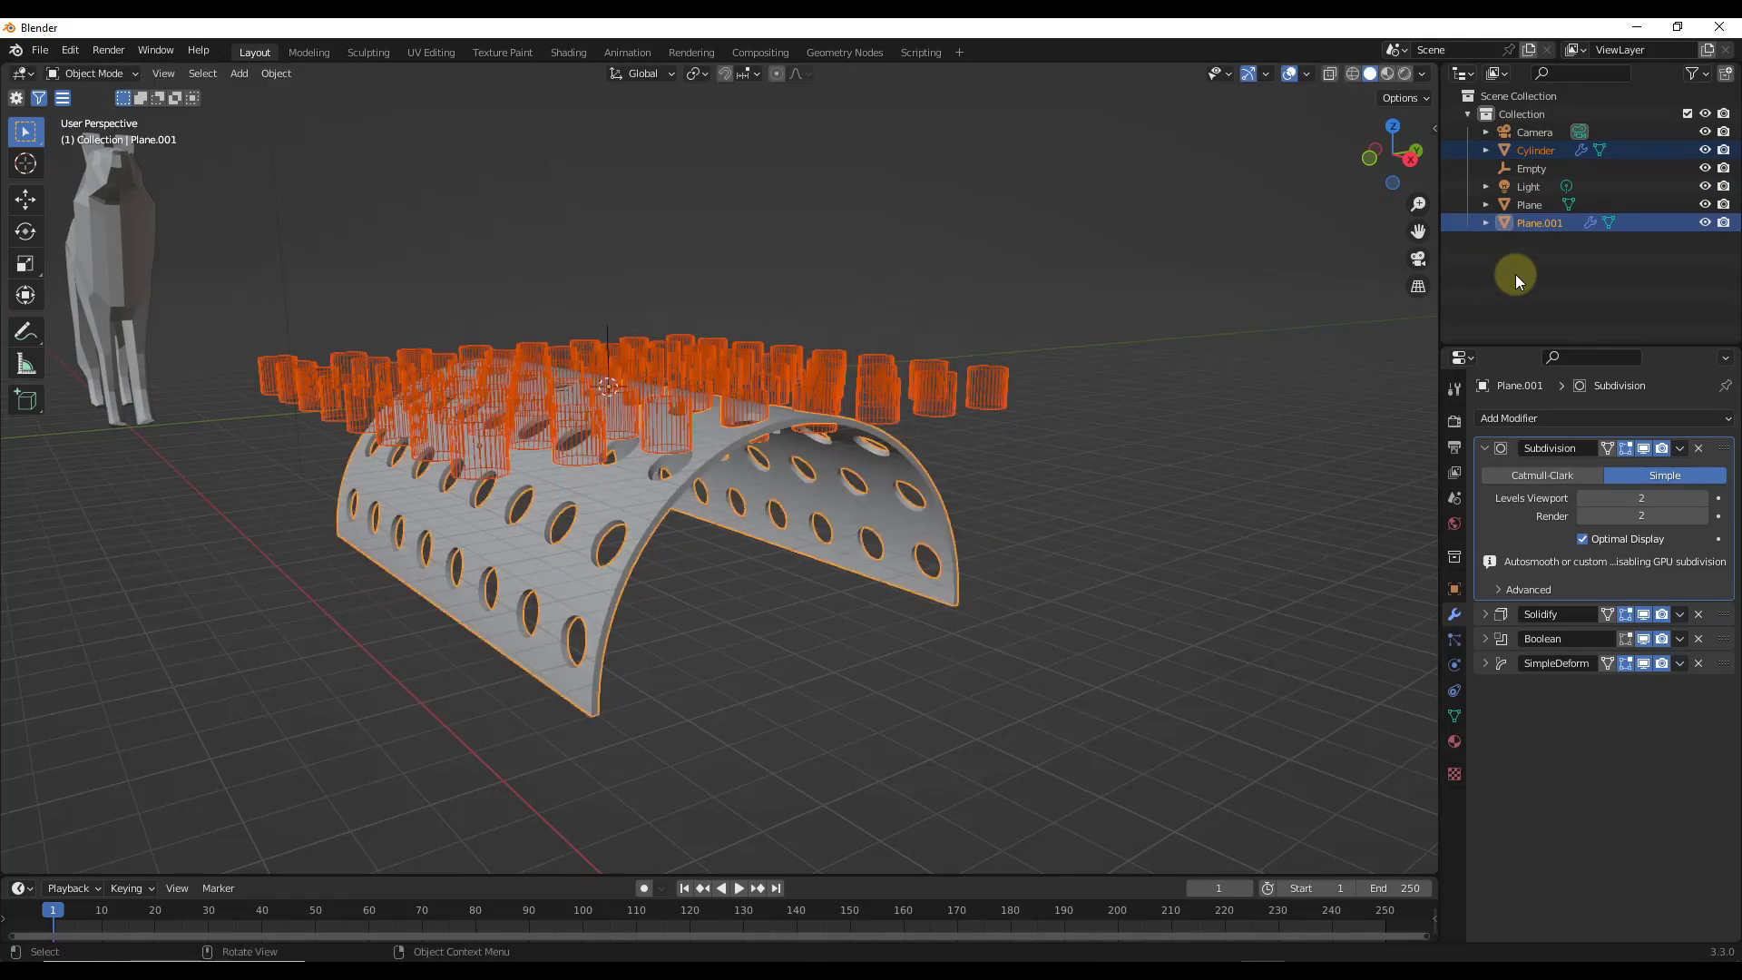
Step: Add the Empty to the selection and raise it with Cylinder and Plane.001 about 7.03 feet along the Z axis
{"action": "left_click", "coordinate": [1526, 172], "text": "ctrl"}
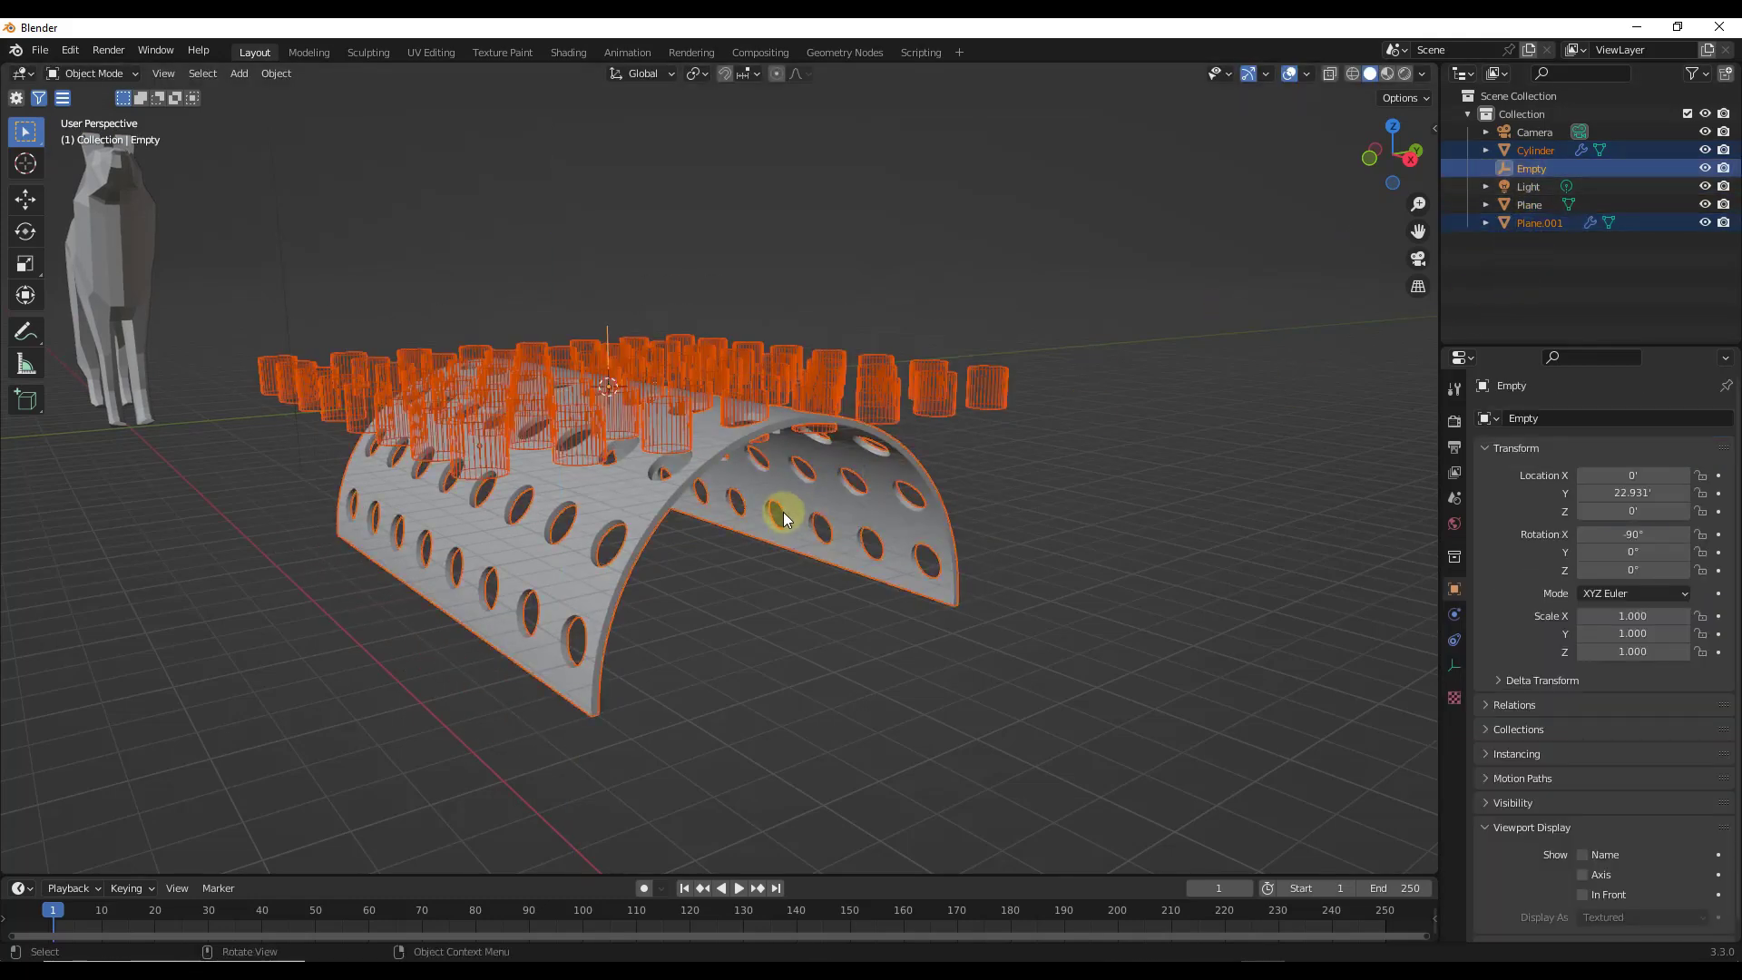
{"action": "key", "text": "g"}
{"action": "key", "text": "z"}
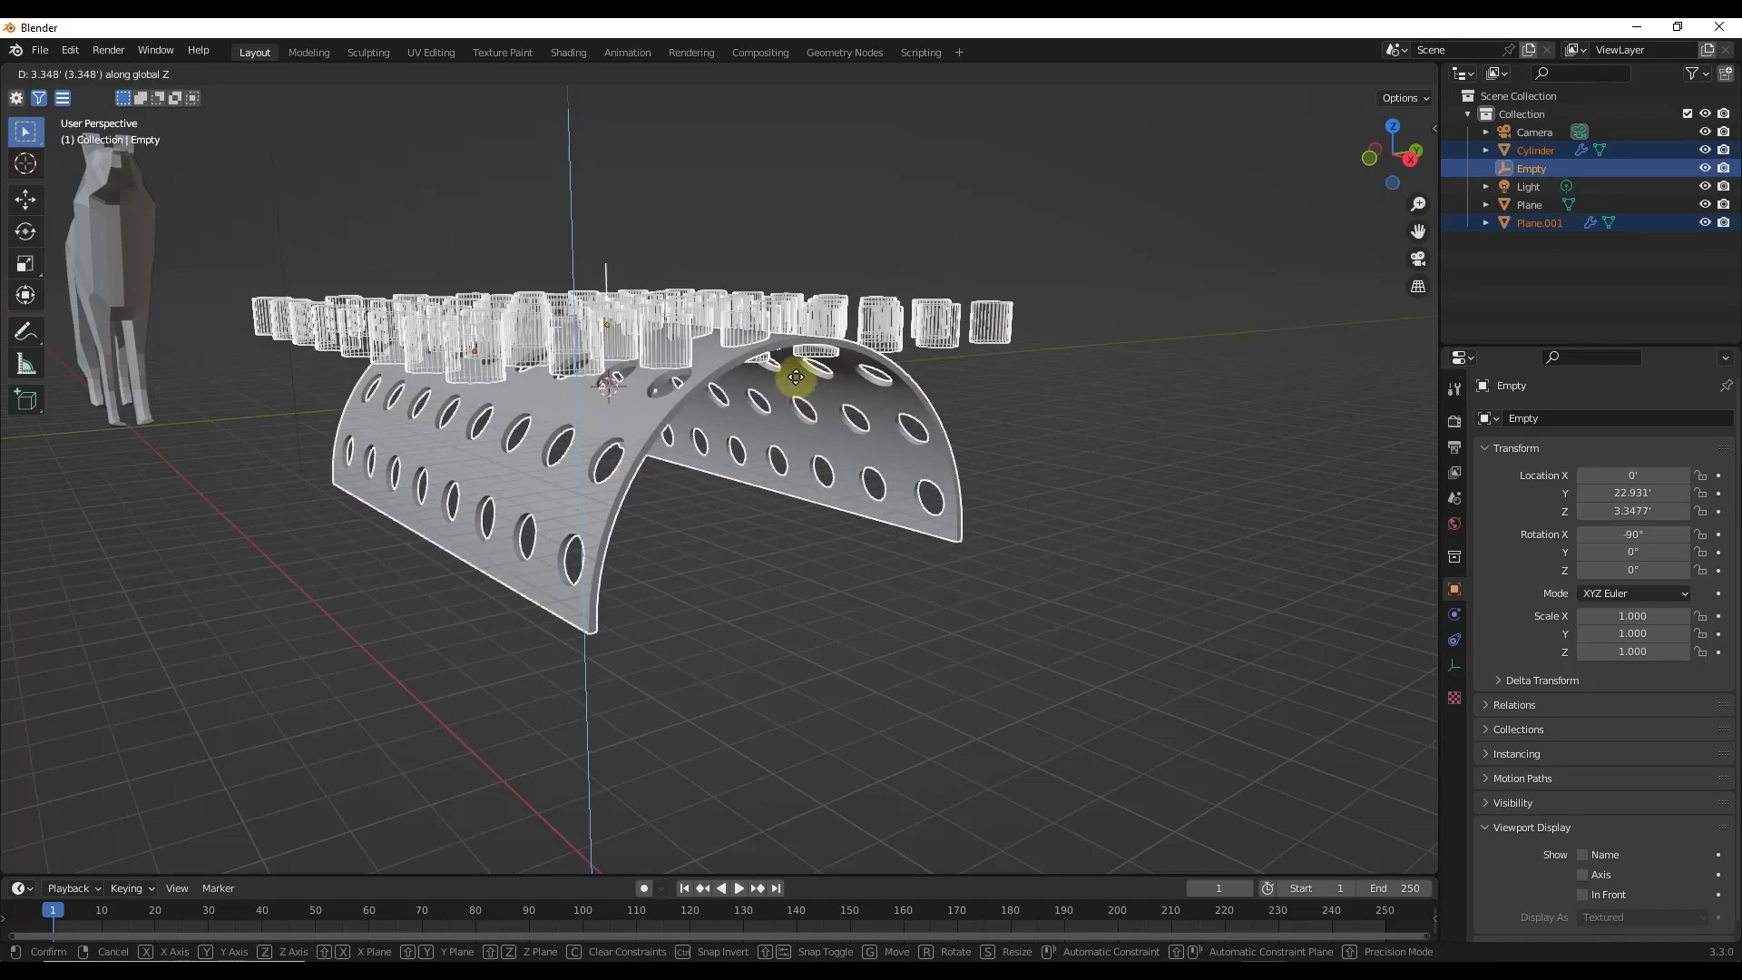
{"action": "left_click", "coordinate": [1411, 163]}
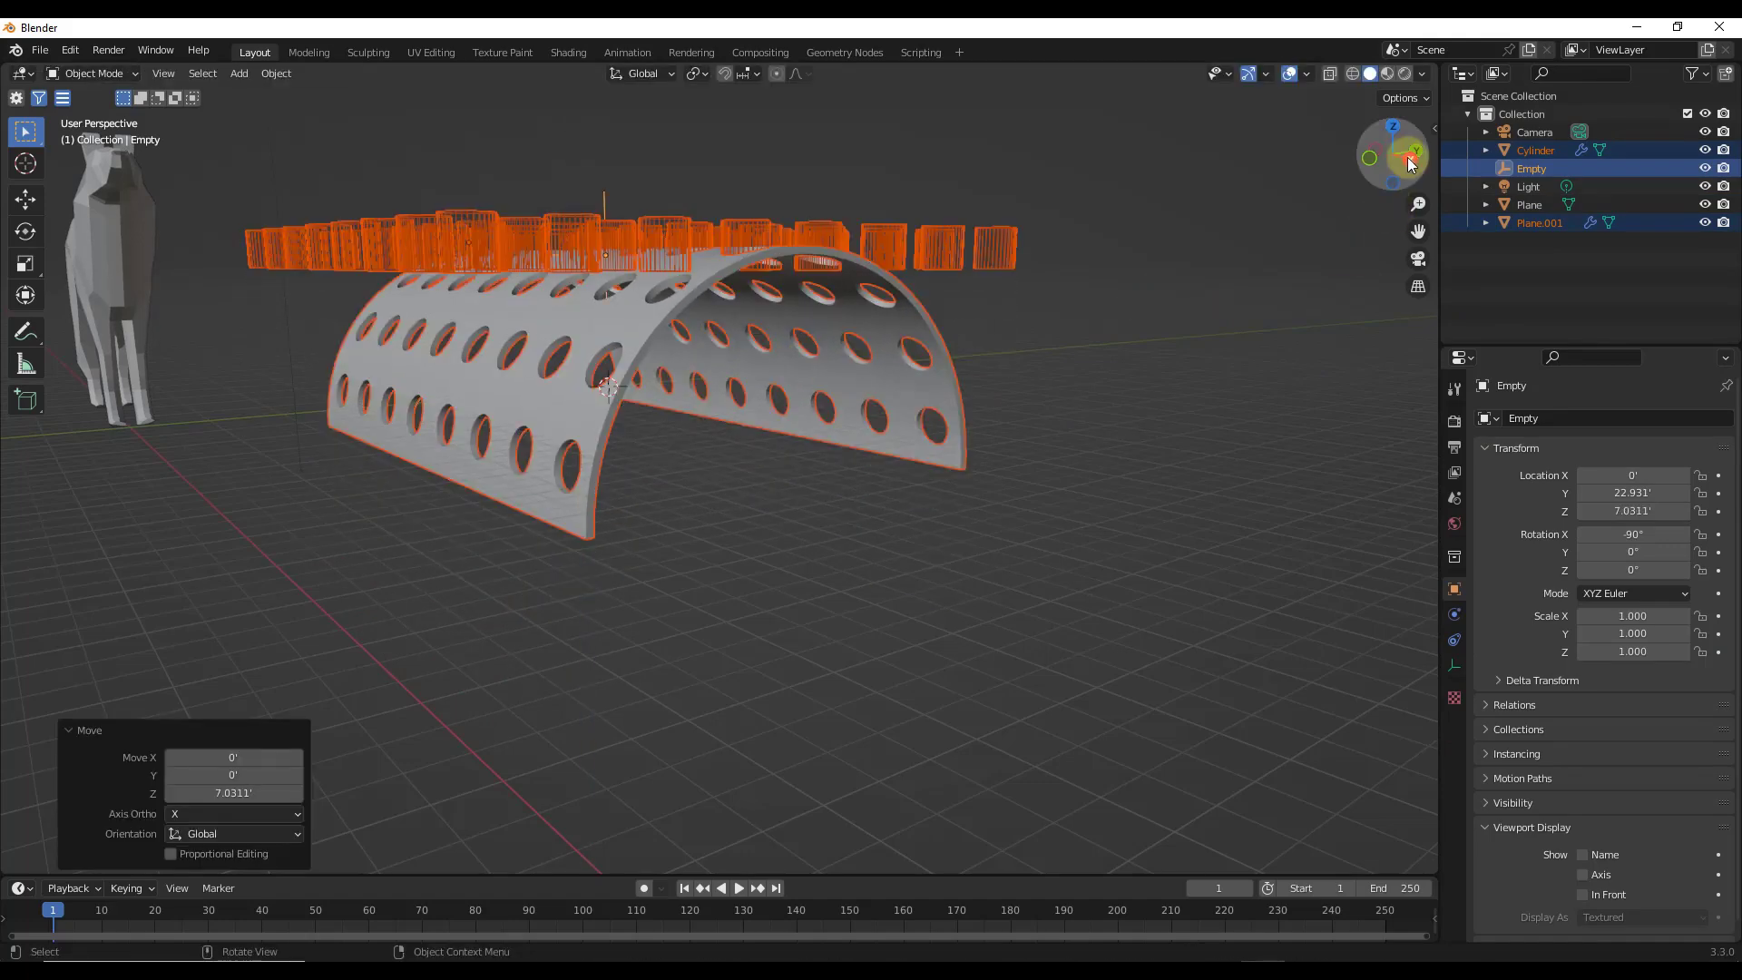
Step: Raise the selected arch, cutters and empty until the Empty's Z location is about 10.37 feet, and switch to Material Preview shading
{"action": "left_click", "coordinate": [1410, 161]}
{"action": "key", "text": "g"}
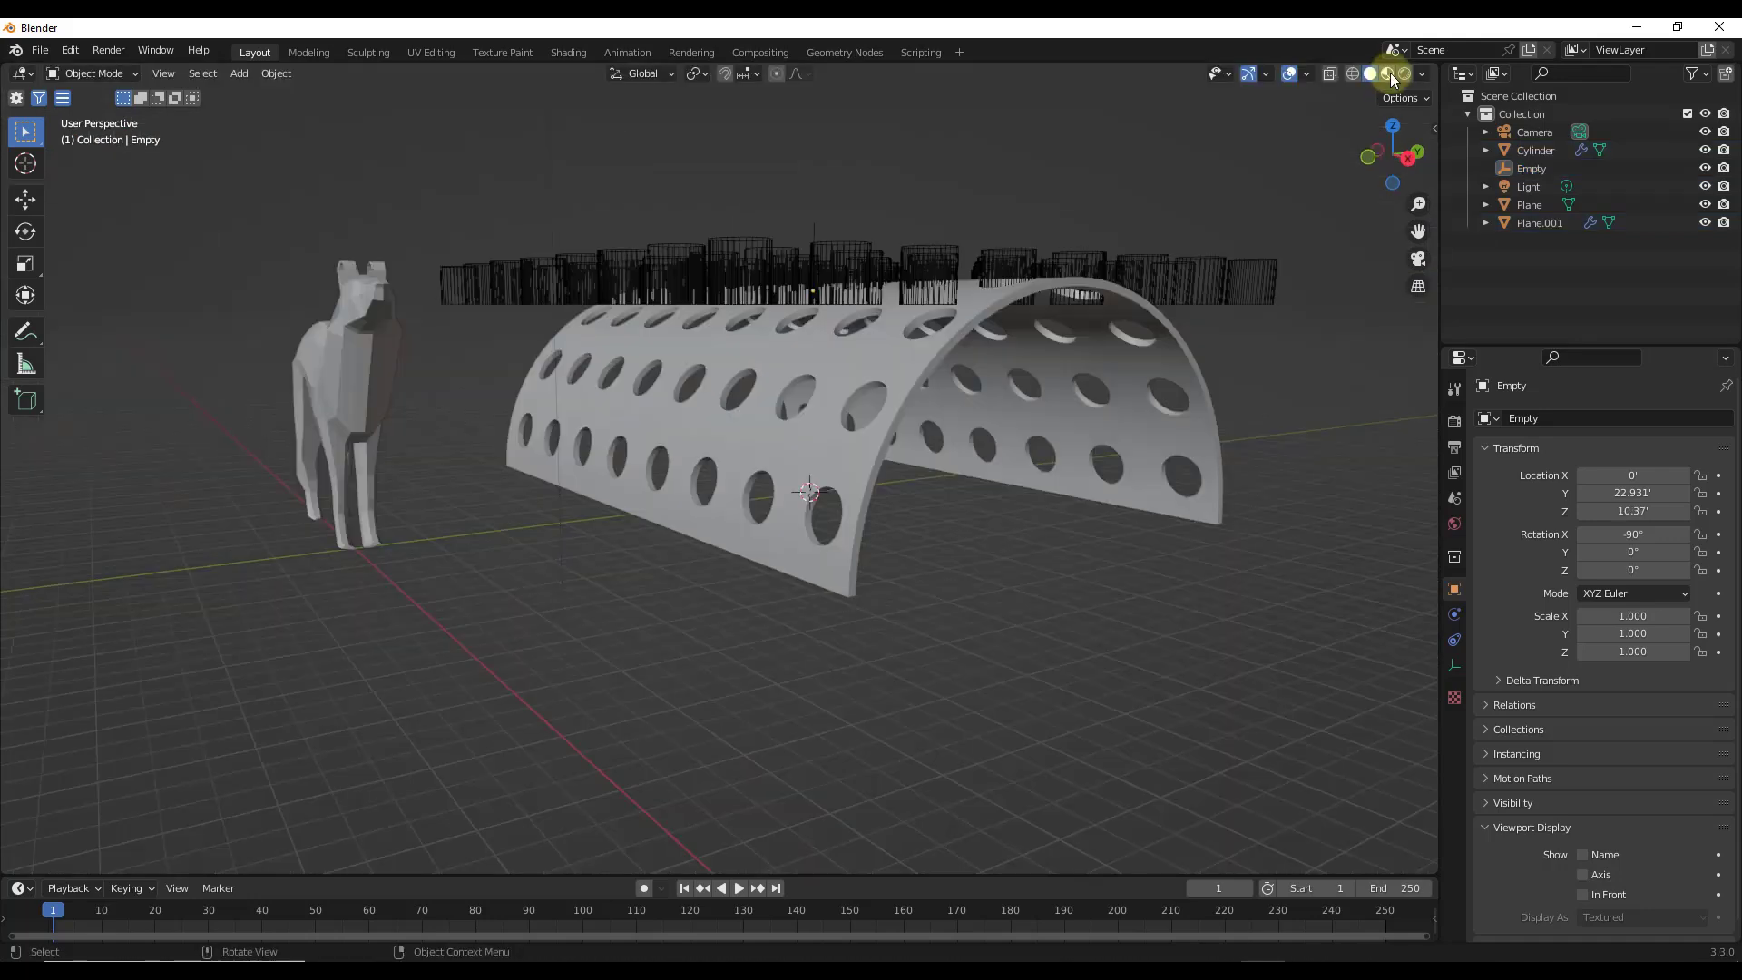
{"action": "left_click", "coordinate": [1387, 74]}
{"action": "middle_click_drag", "start_coordinate": [1053, 318], "coordinate": [871, 363]}
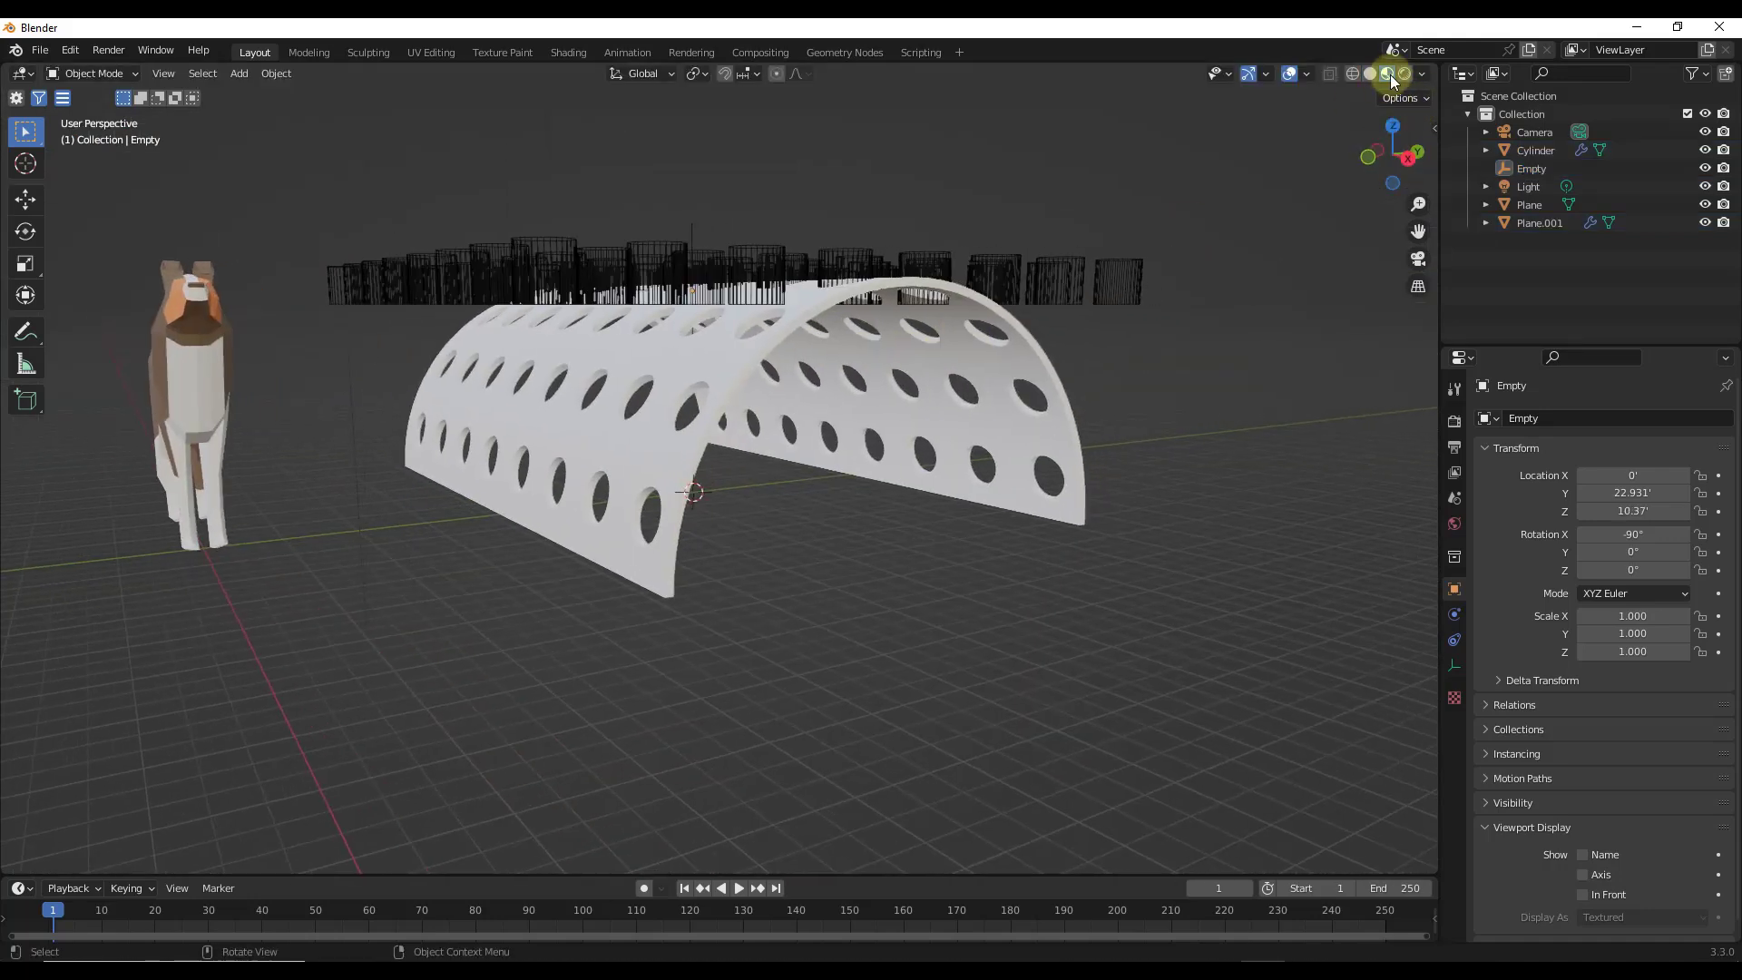
{"action": "middle_click_drag", "start_coordinate": [1032, 386], "coordinate": [1056, 396]}
Step: Add a new material to the arch (Plane.001) and set its base color to red
{"action": "left_click", "coordinate": [748, 349]}
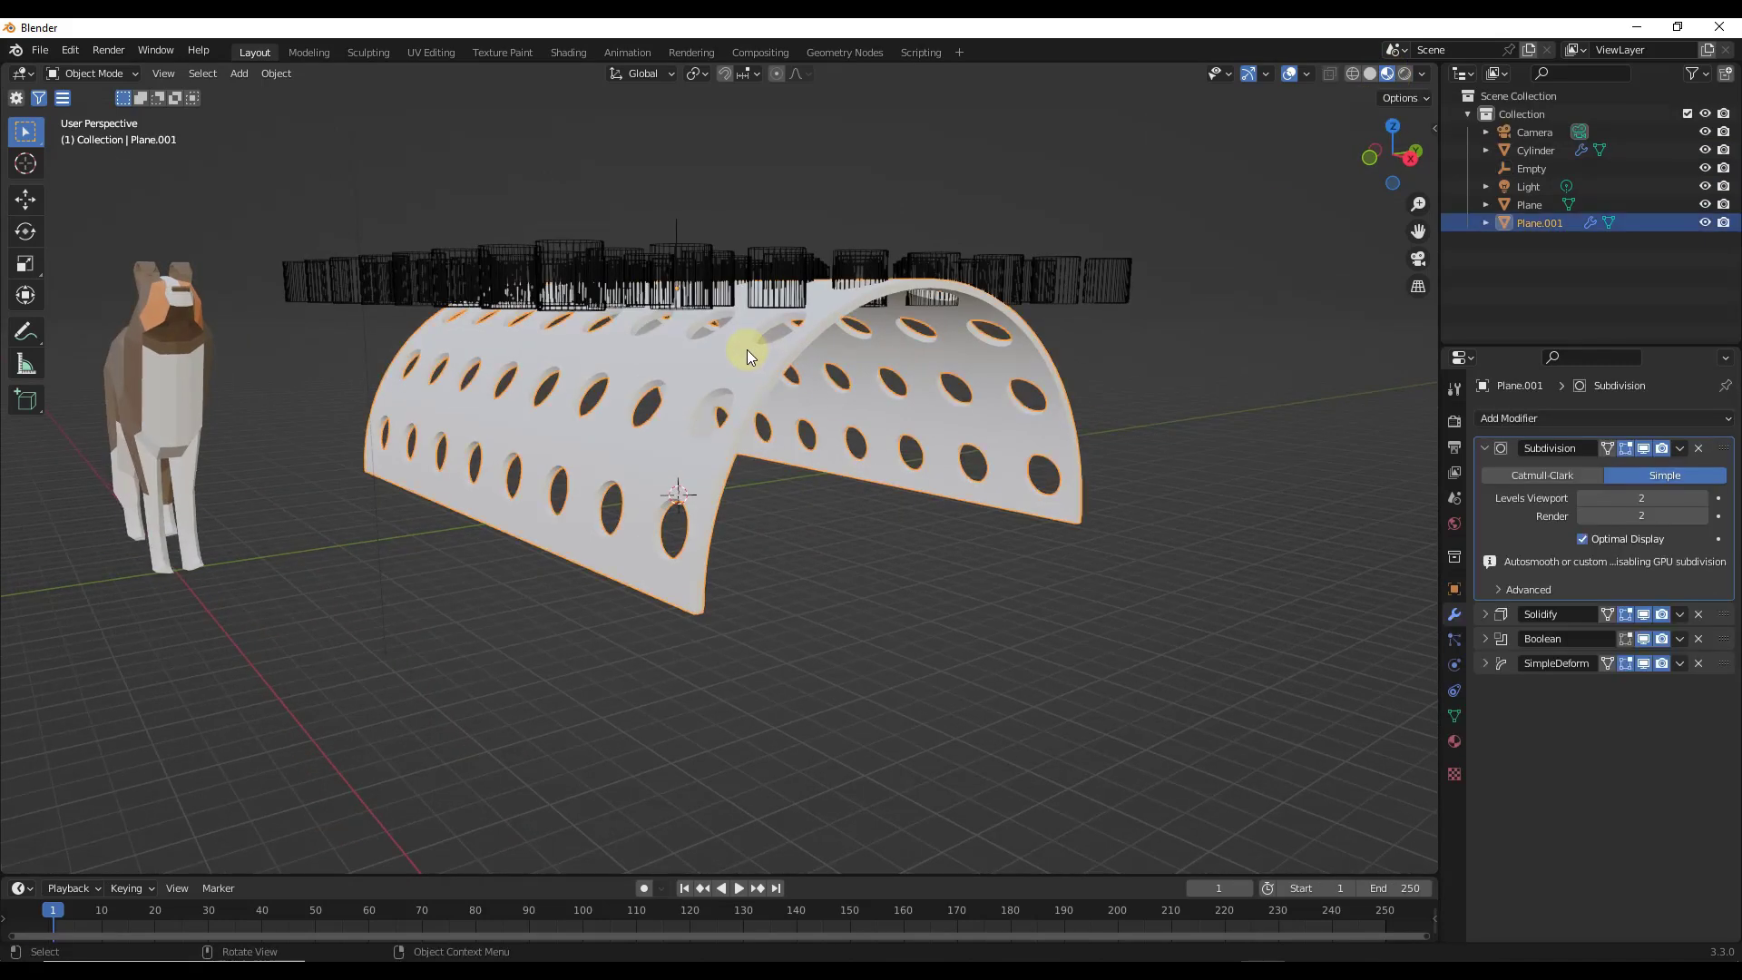
{"action": "left_click", "coordinate": [1453, 743]}
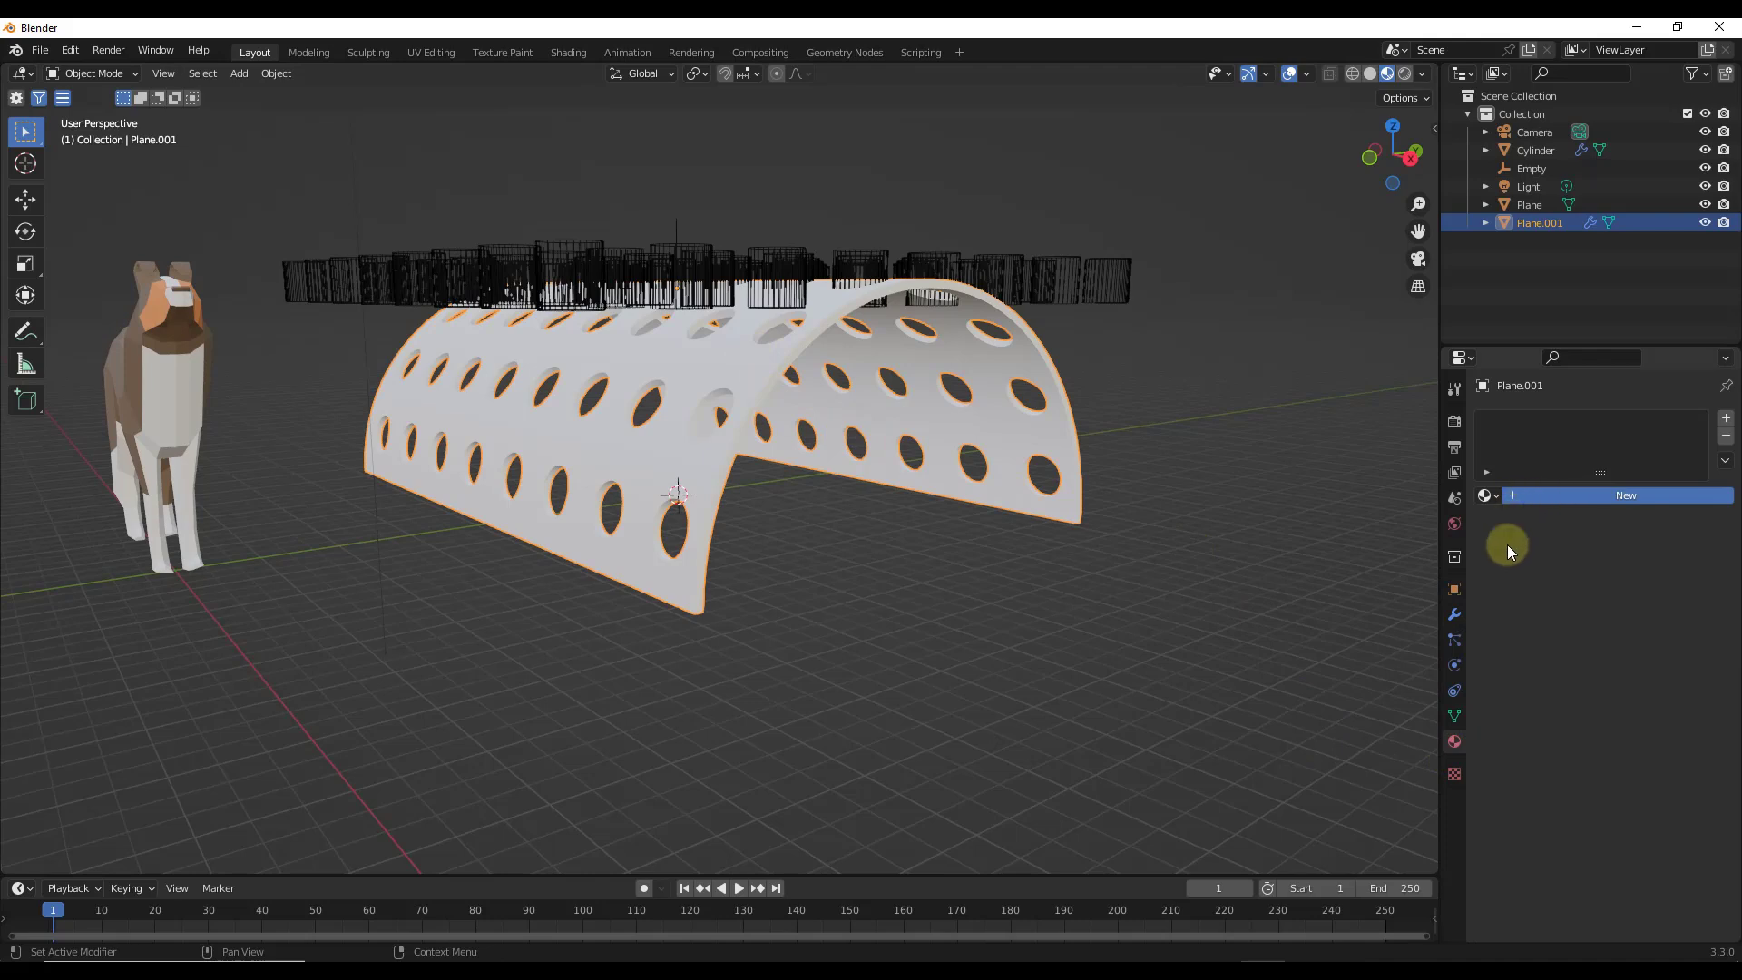
{"action": "left_click", "coordinate": [1524, 495]}
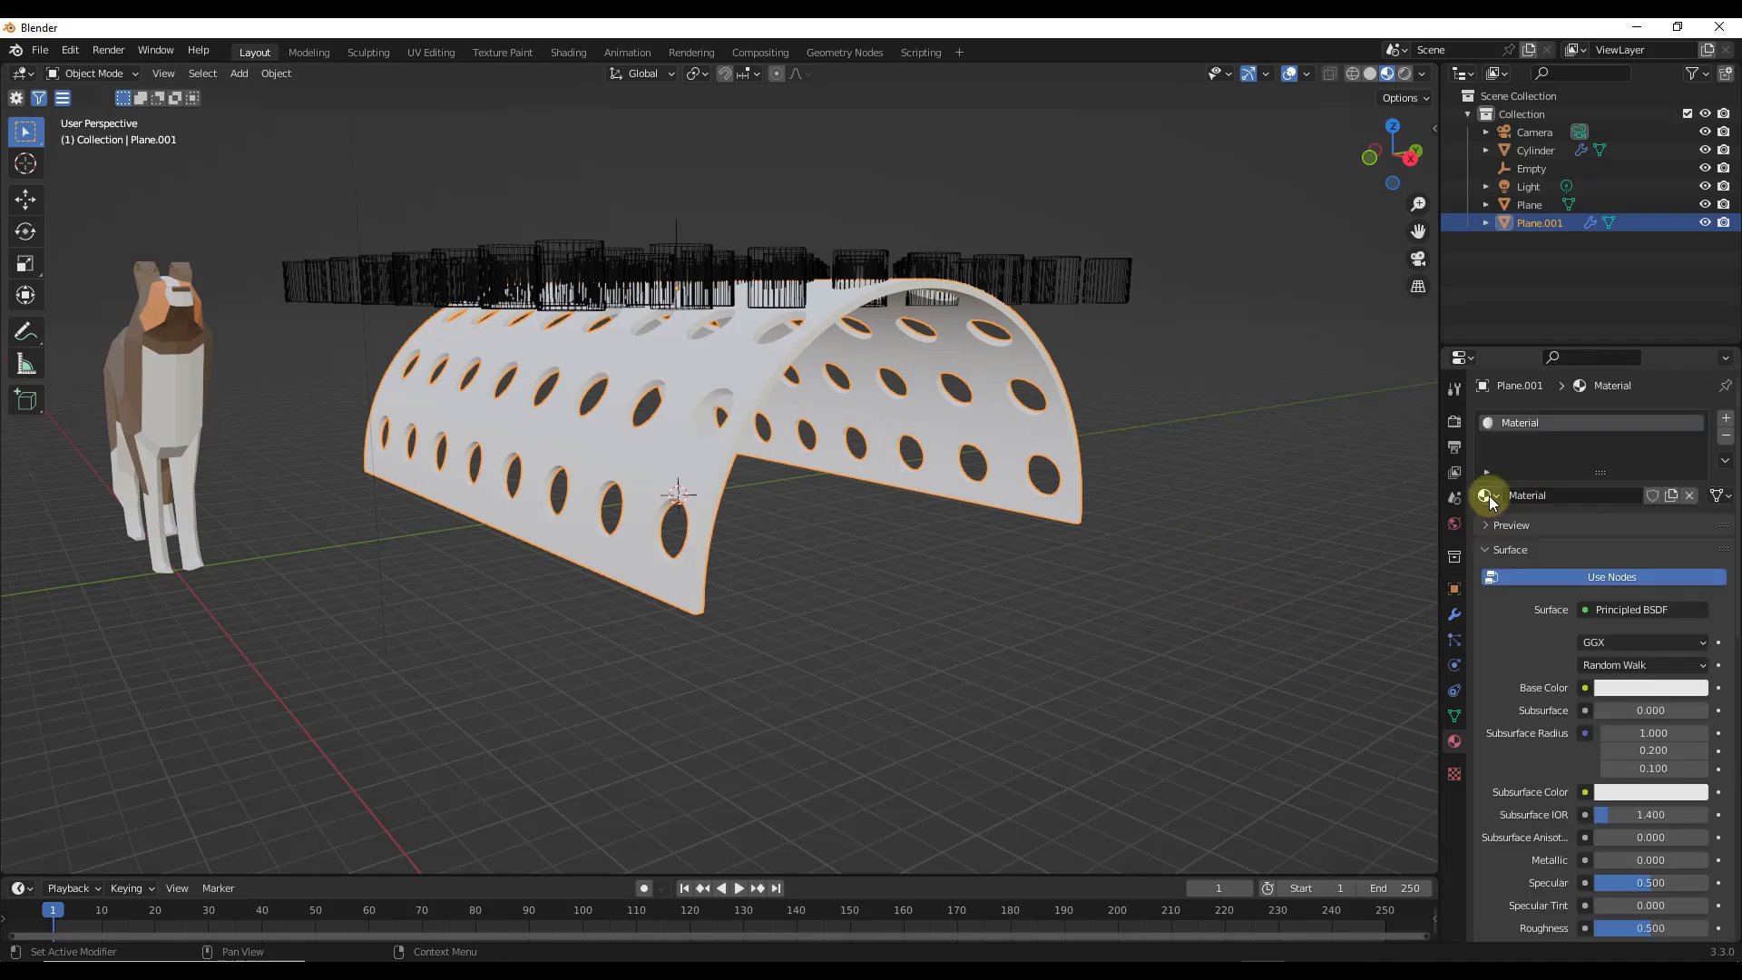
{"action": "left_click", "coordinate": [1627, 688]}
{"action": "left_click_drag", "start_coordinate": [1620, 497], "coordinate": [1614, 554]}
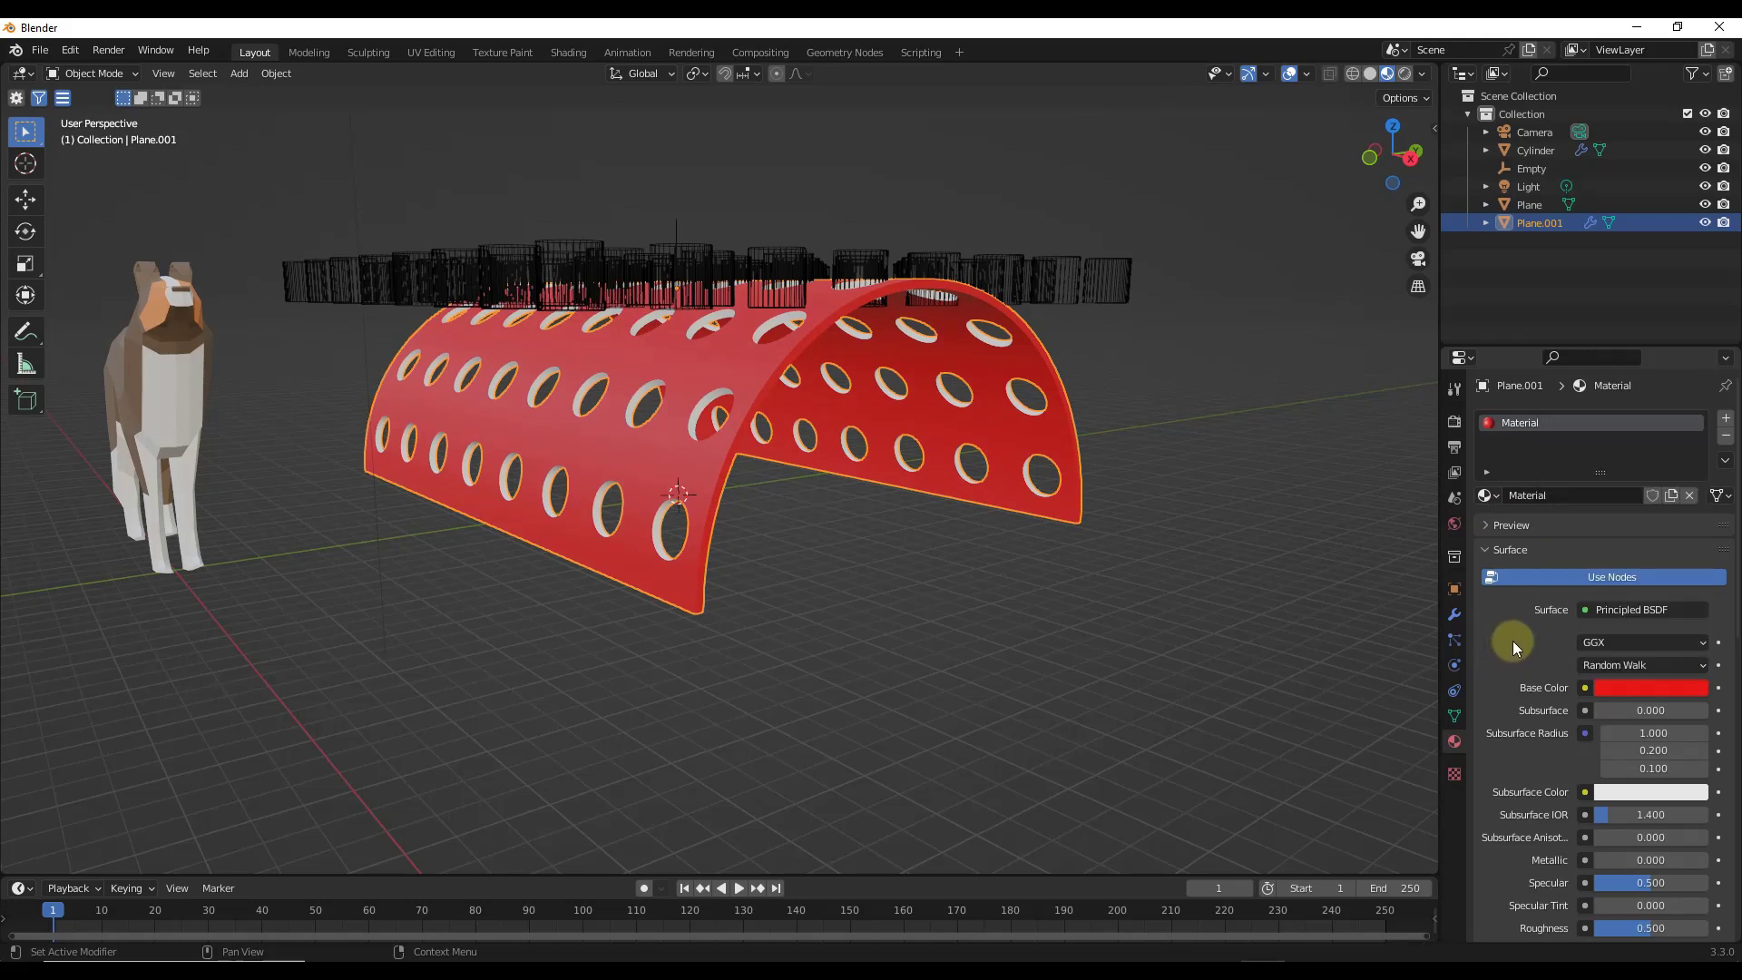
Step: Lower the roughness of the arch's red material to 0.106 for a glossier surface
{"action": "scroll", "coordinate": [1512, 641], "scroll_direction": "down", "scroll_amount": 5}
{"action": "left_click_drag", "start_coordinate": [1648, 743], "coordinate": [1597, 746]}
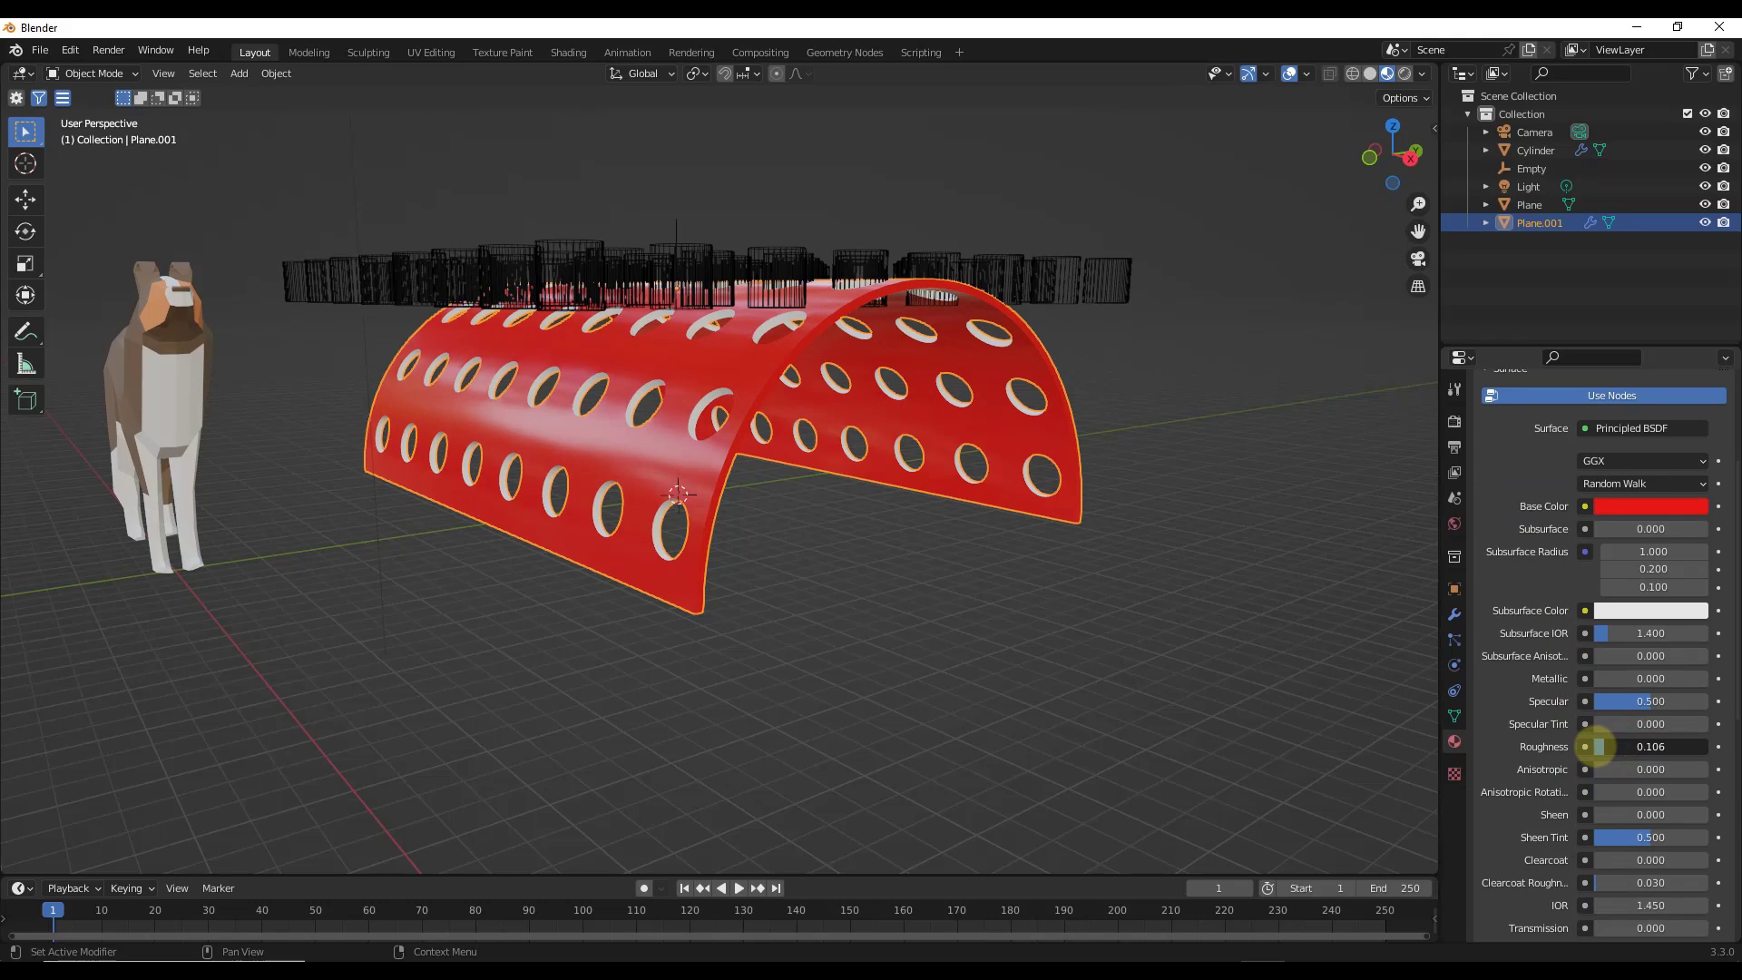
{"action": "middle_click_drag", "start_coordinate": [725, 462], "coordinate": [868, 374]}
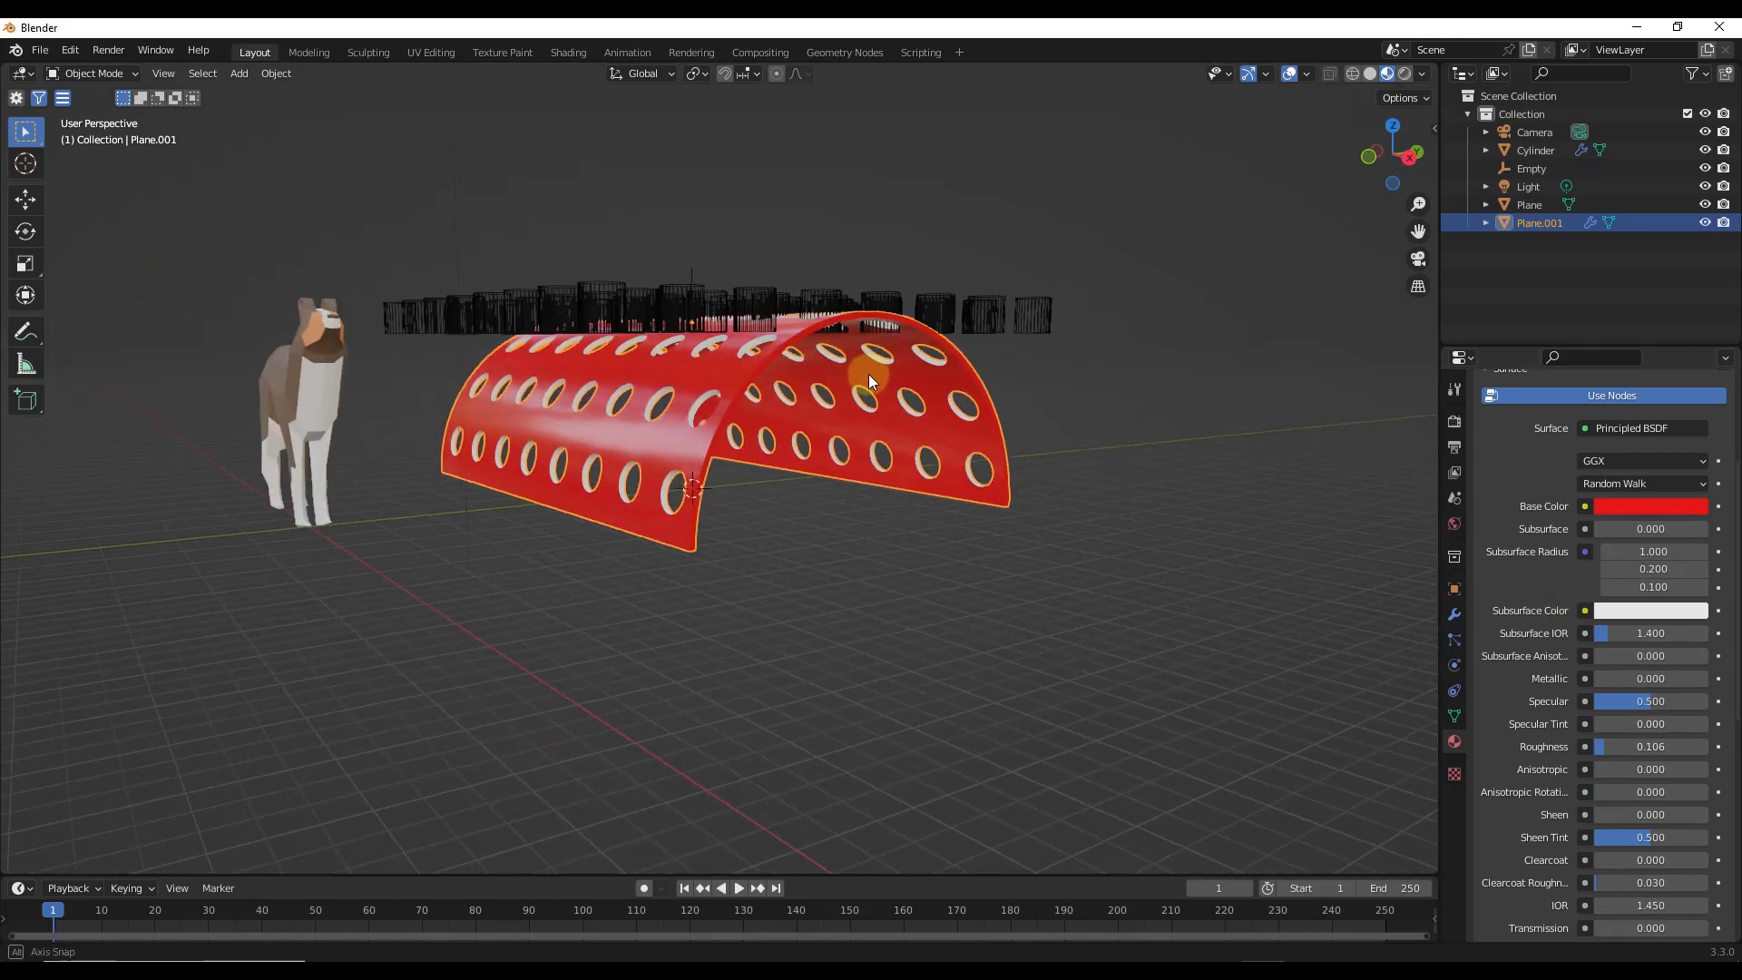
{"action": "scroll", "coordinate": [861, 373], "scroll_direction": "up", "scroll_amount": 5}
{"action": "scroll", "coordinate": [633, 396], "scroll_direction": "down", "scroll_amount": 2}
{"action": "middle_click_drag", "start_coordinate": [634, 395], "coordinate": [421, 588]}
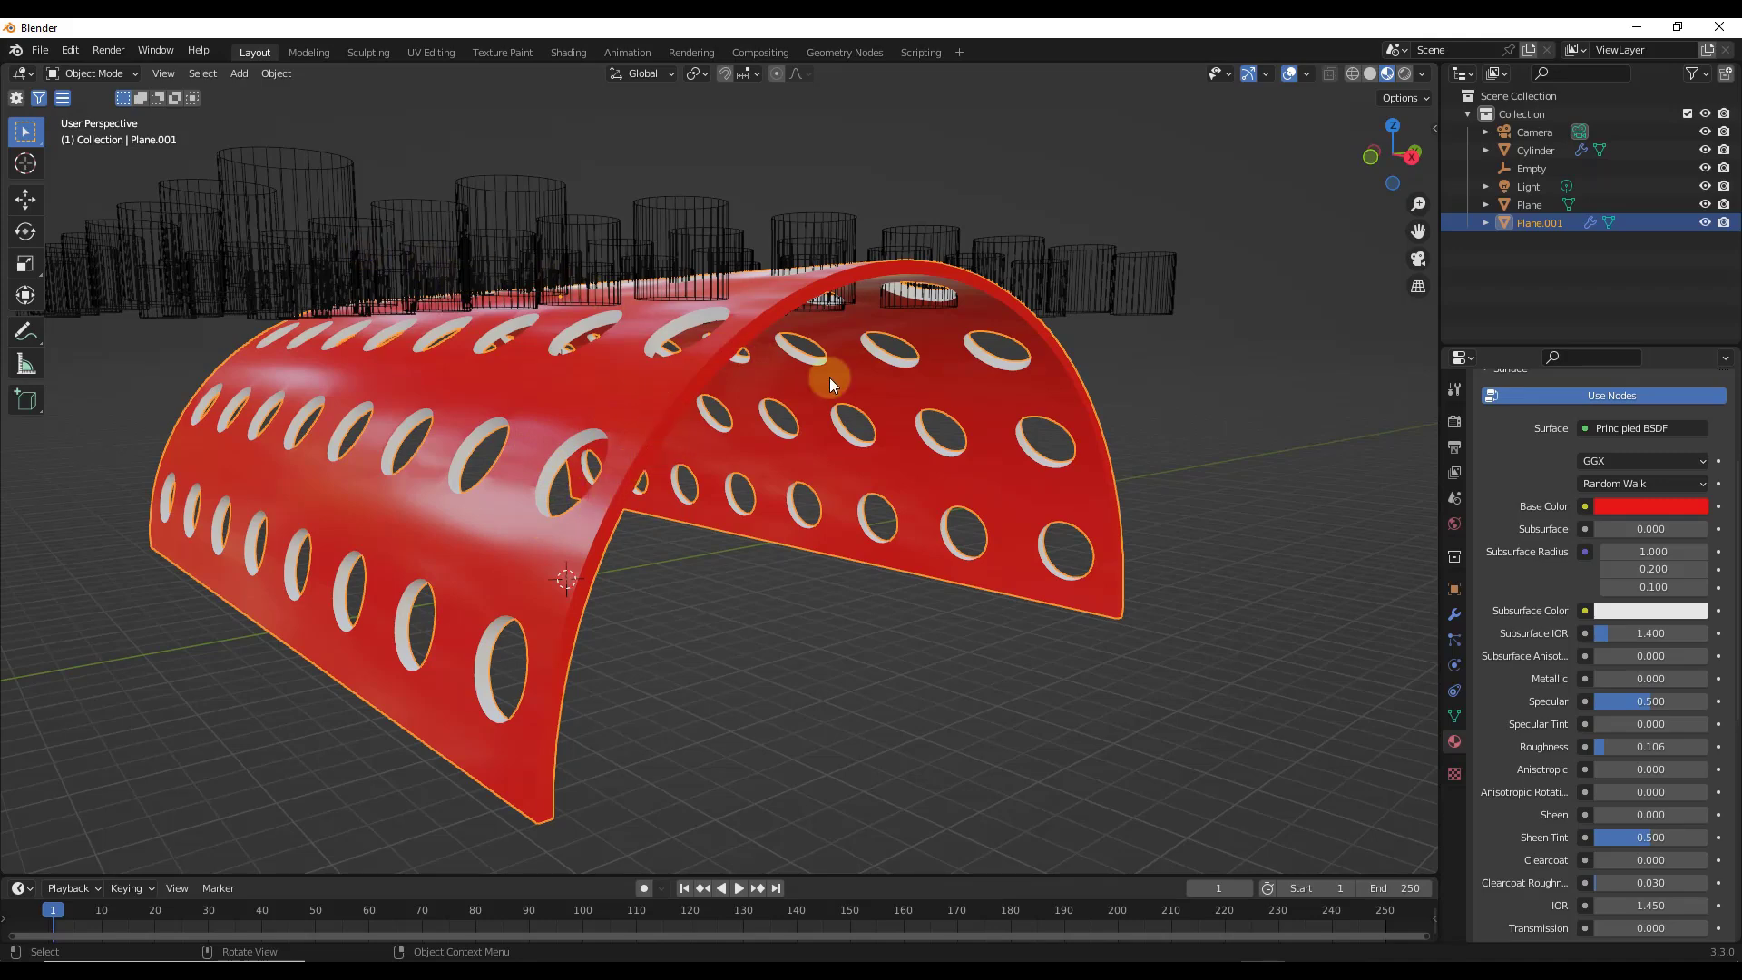
Step: Assign the existing red Material to the Cylinder cutters so the hole walls share the arch's color
{"action": "left_click", "coordinate": [308, 232]}
{"action": "left_click", "coordinate": [1485, 495]}
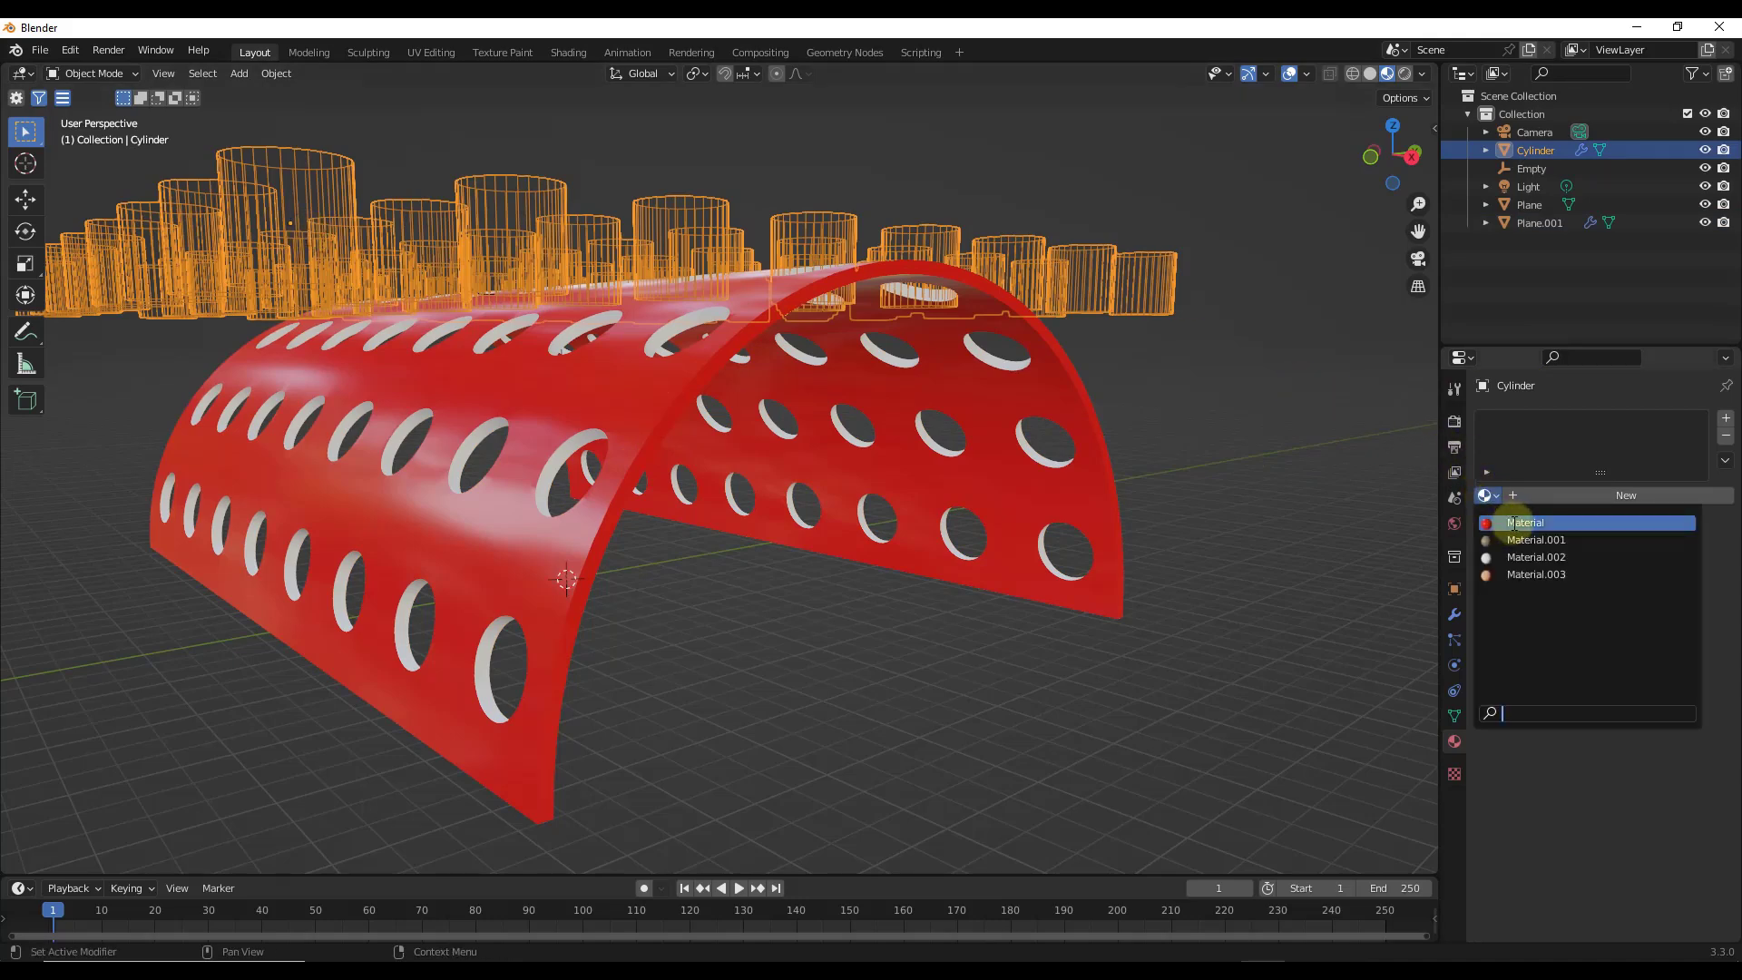
{"action": "left_click", "coordinate": [1513, 523]}
{"action": "left_click", "coordinate": [501, 481]}
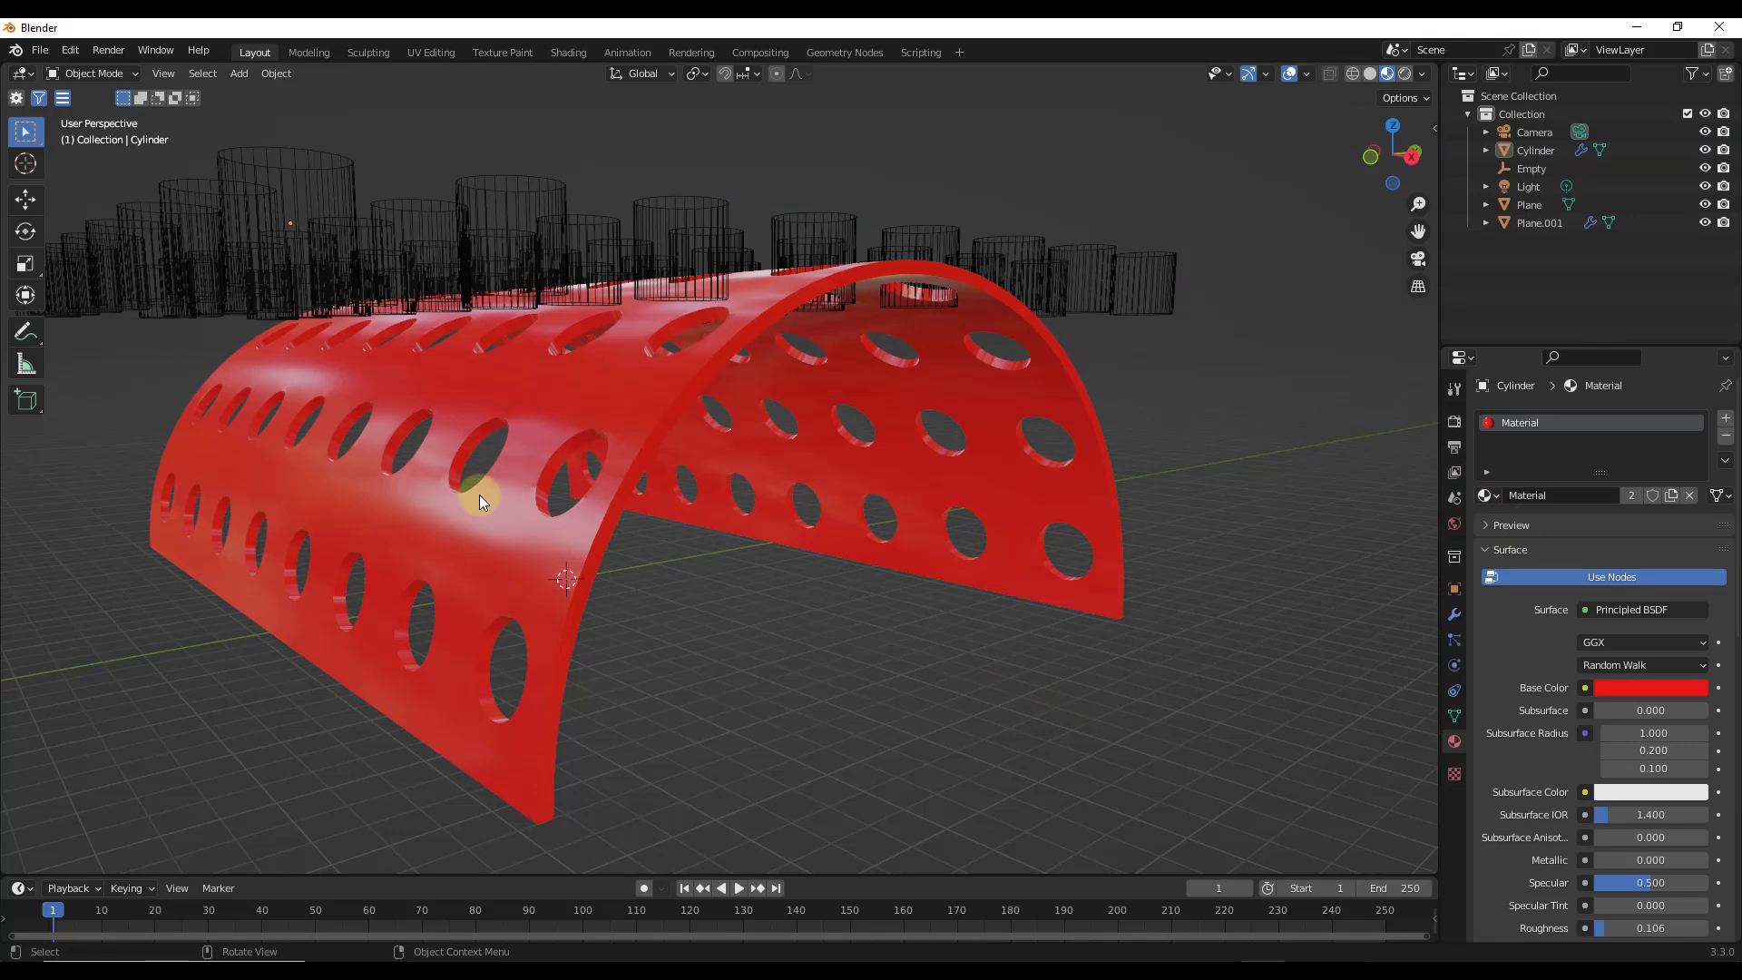
{"action": "scroll", "coordinate": [586, 497], "scroll_direction": "up", "scroll_amount": 2}
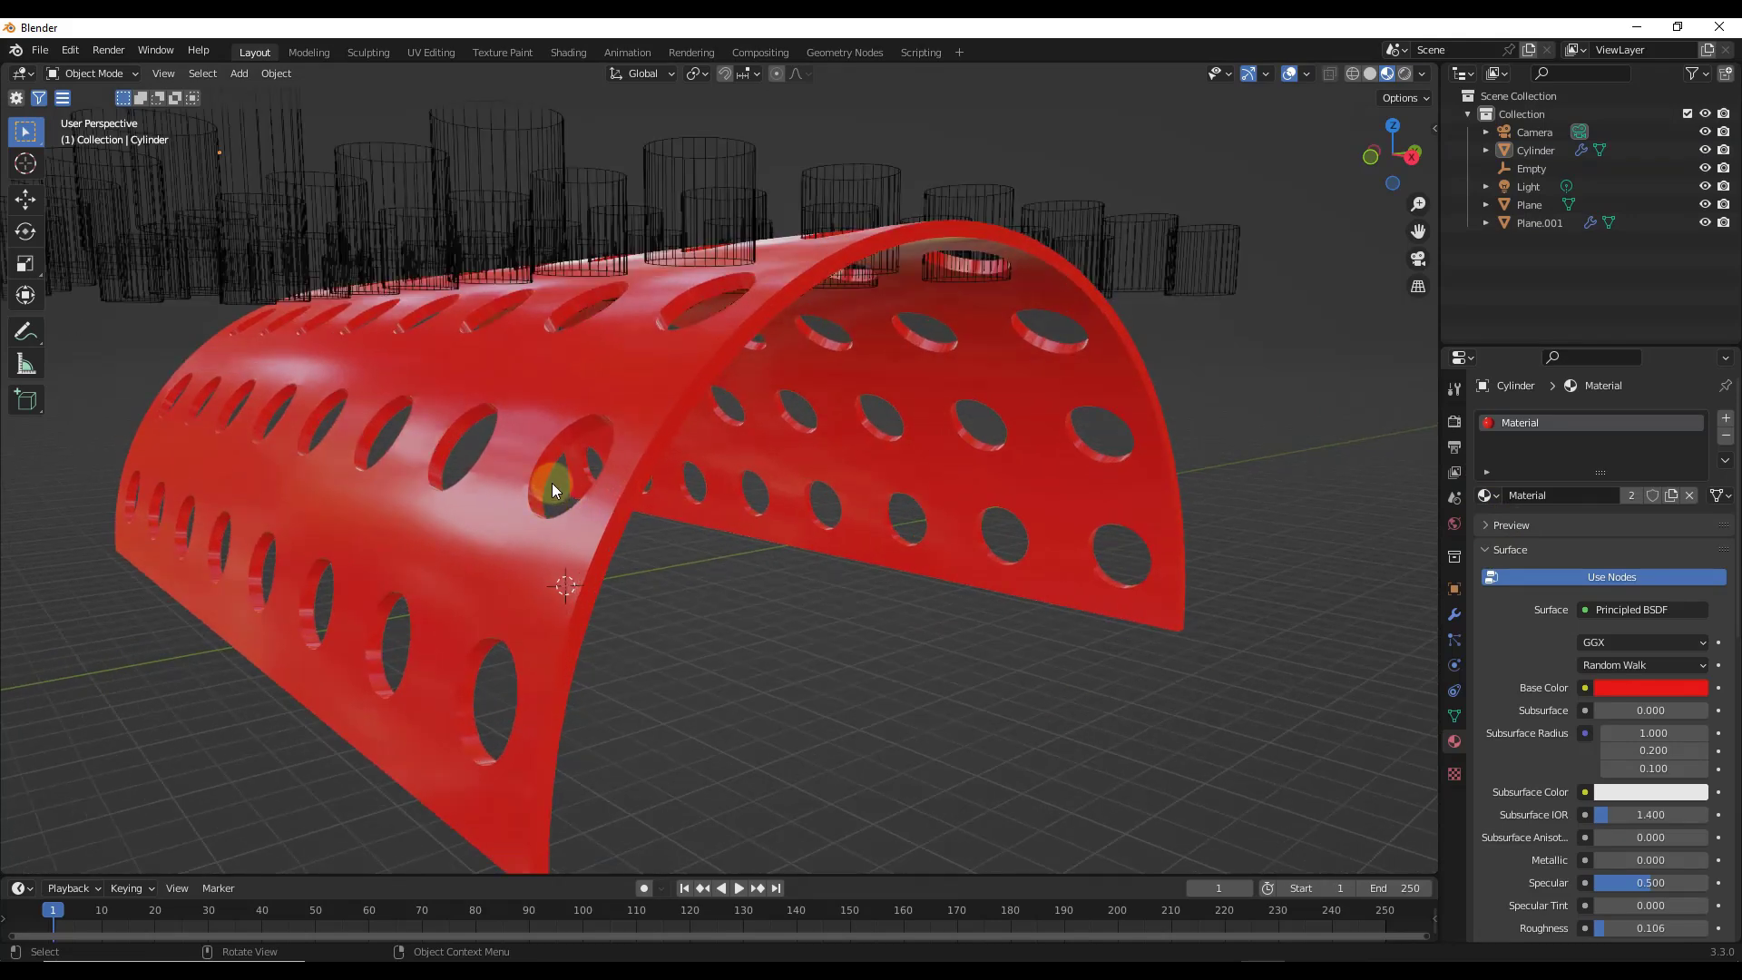
Step: Hide the Cylinder cutters and select the arch
{"action": "left_click", "coordinate": [1705, 149]}
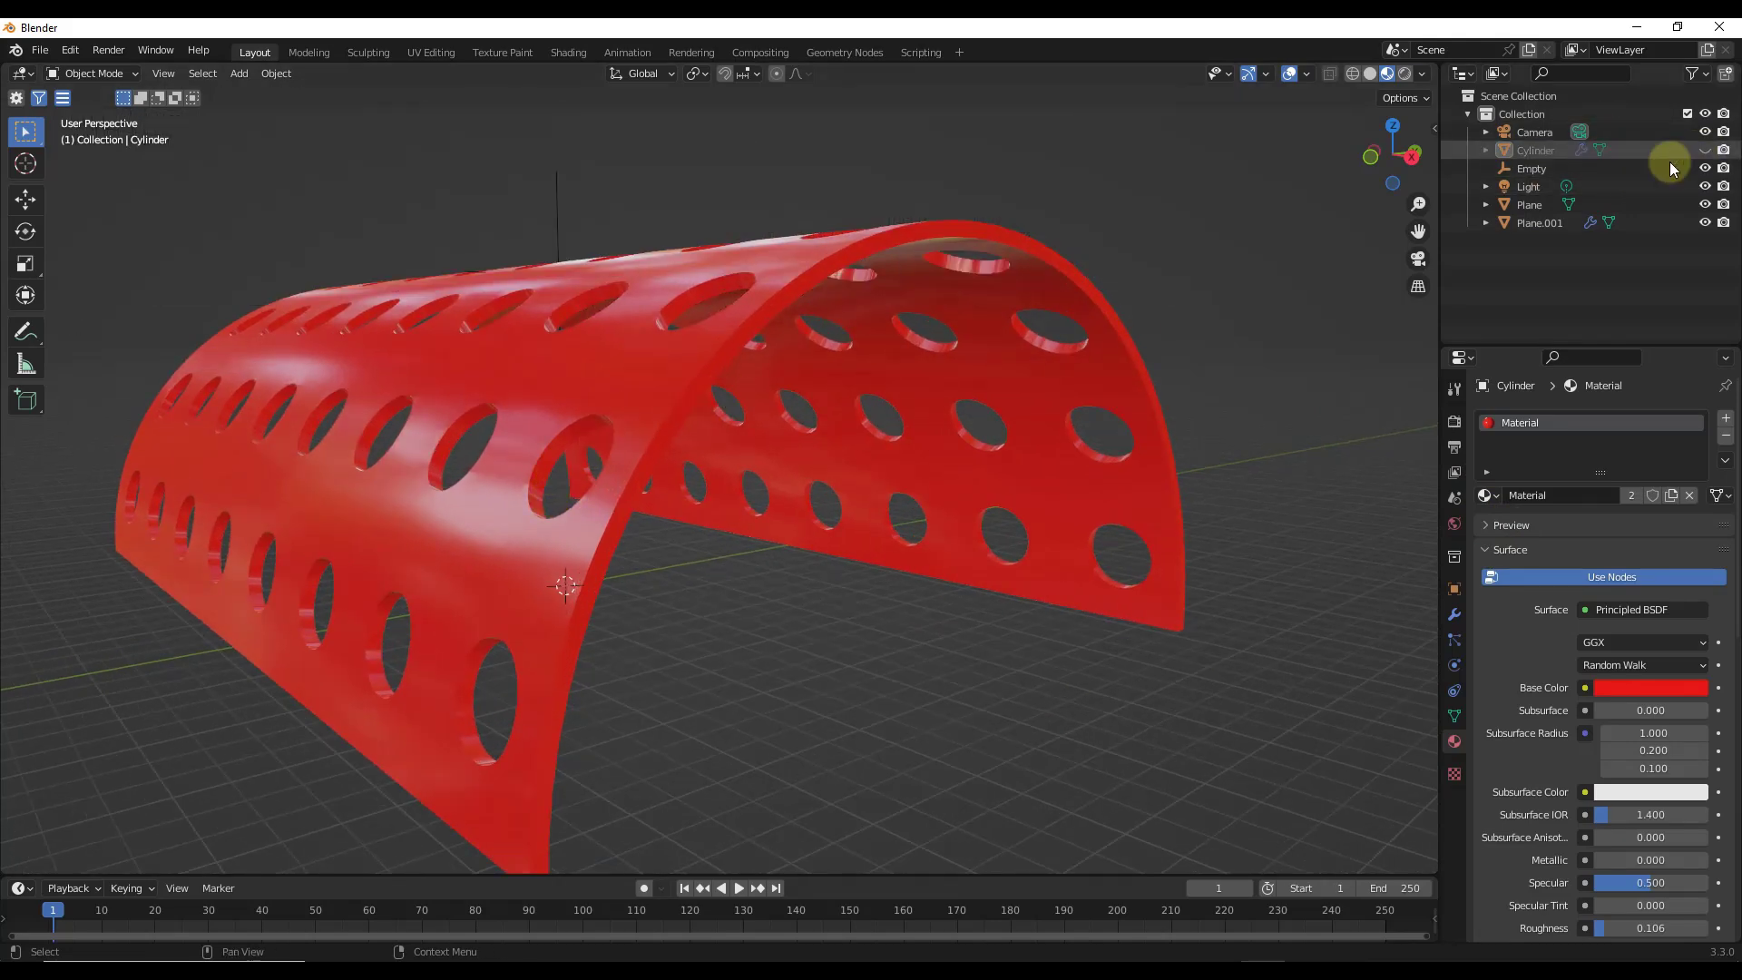
{"action": "scroll", "coordinate": [854, 419], "scroll_direction": "down", "scroll_amount": 1}
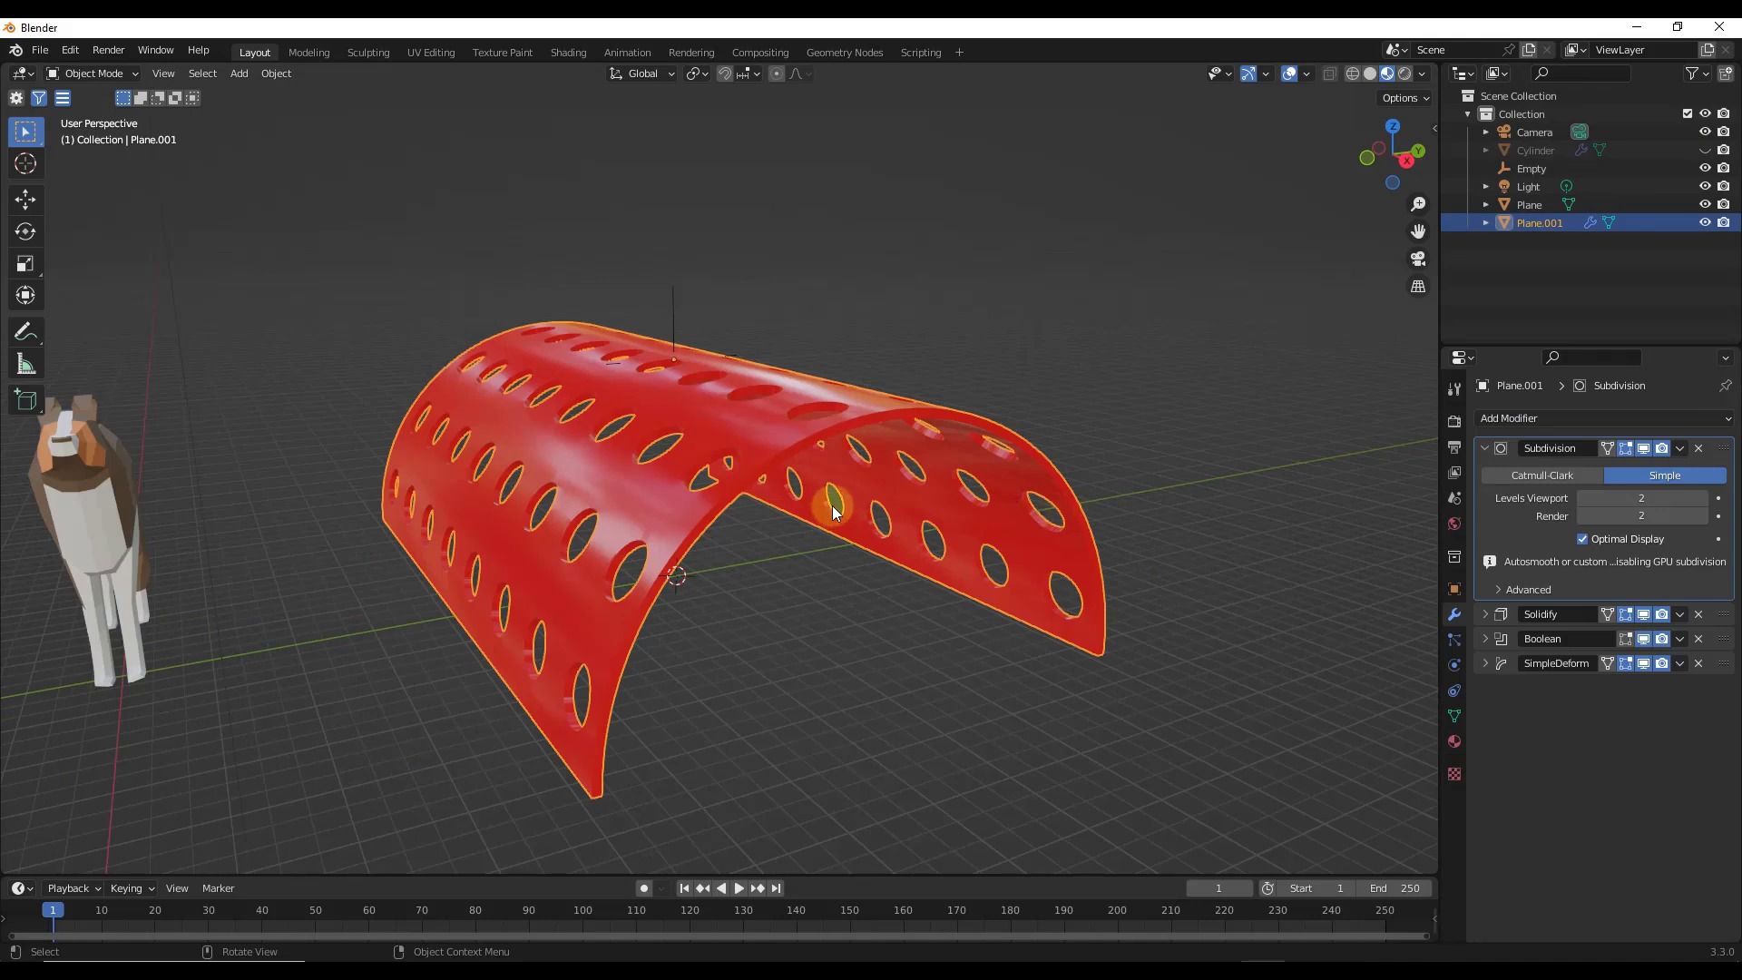
{"action": "middle_click_drag", "start_coordinate": [831, 502], "coordinate": [840, 498]}
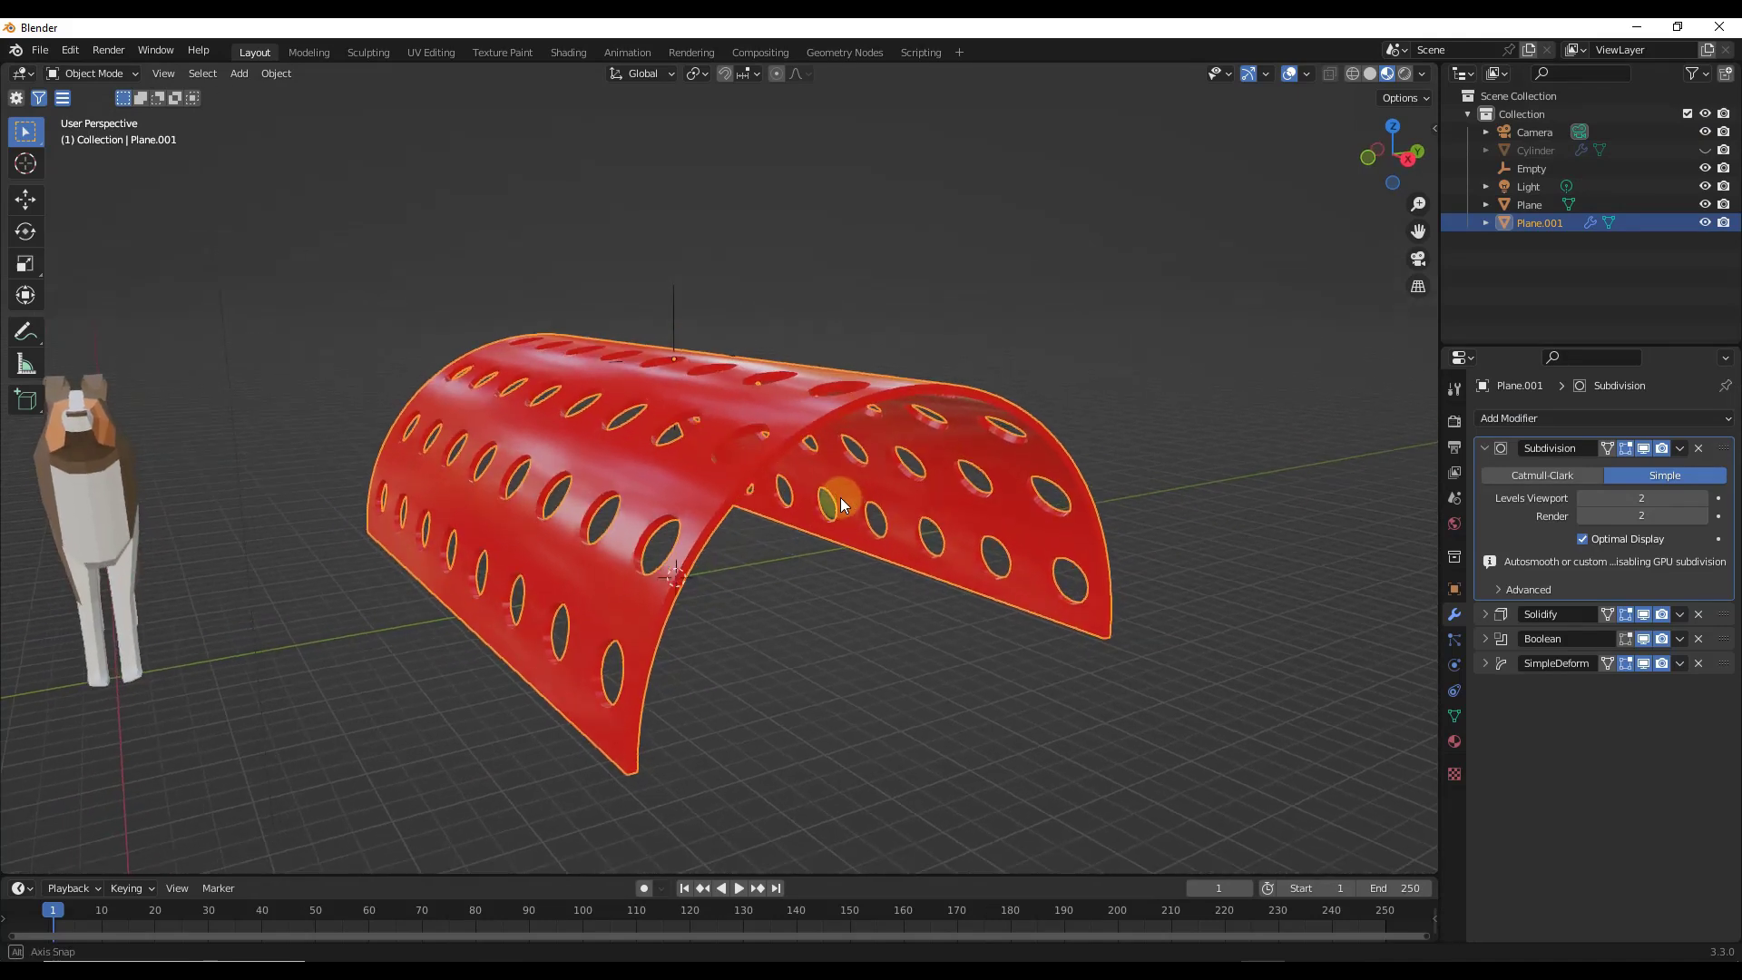
Step: Disable the arch's SimpleDeform modifier in the viewport and unhide the Cylinder cutters to examine the holes in the flat plate
{"action": "left_click", "coordinate": [1644, 663]}
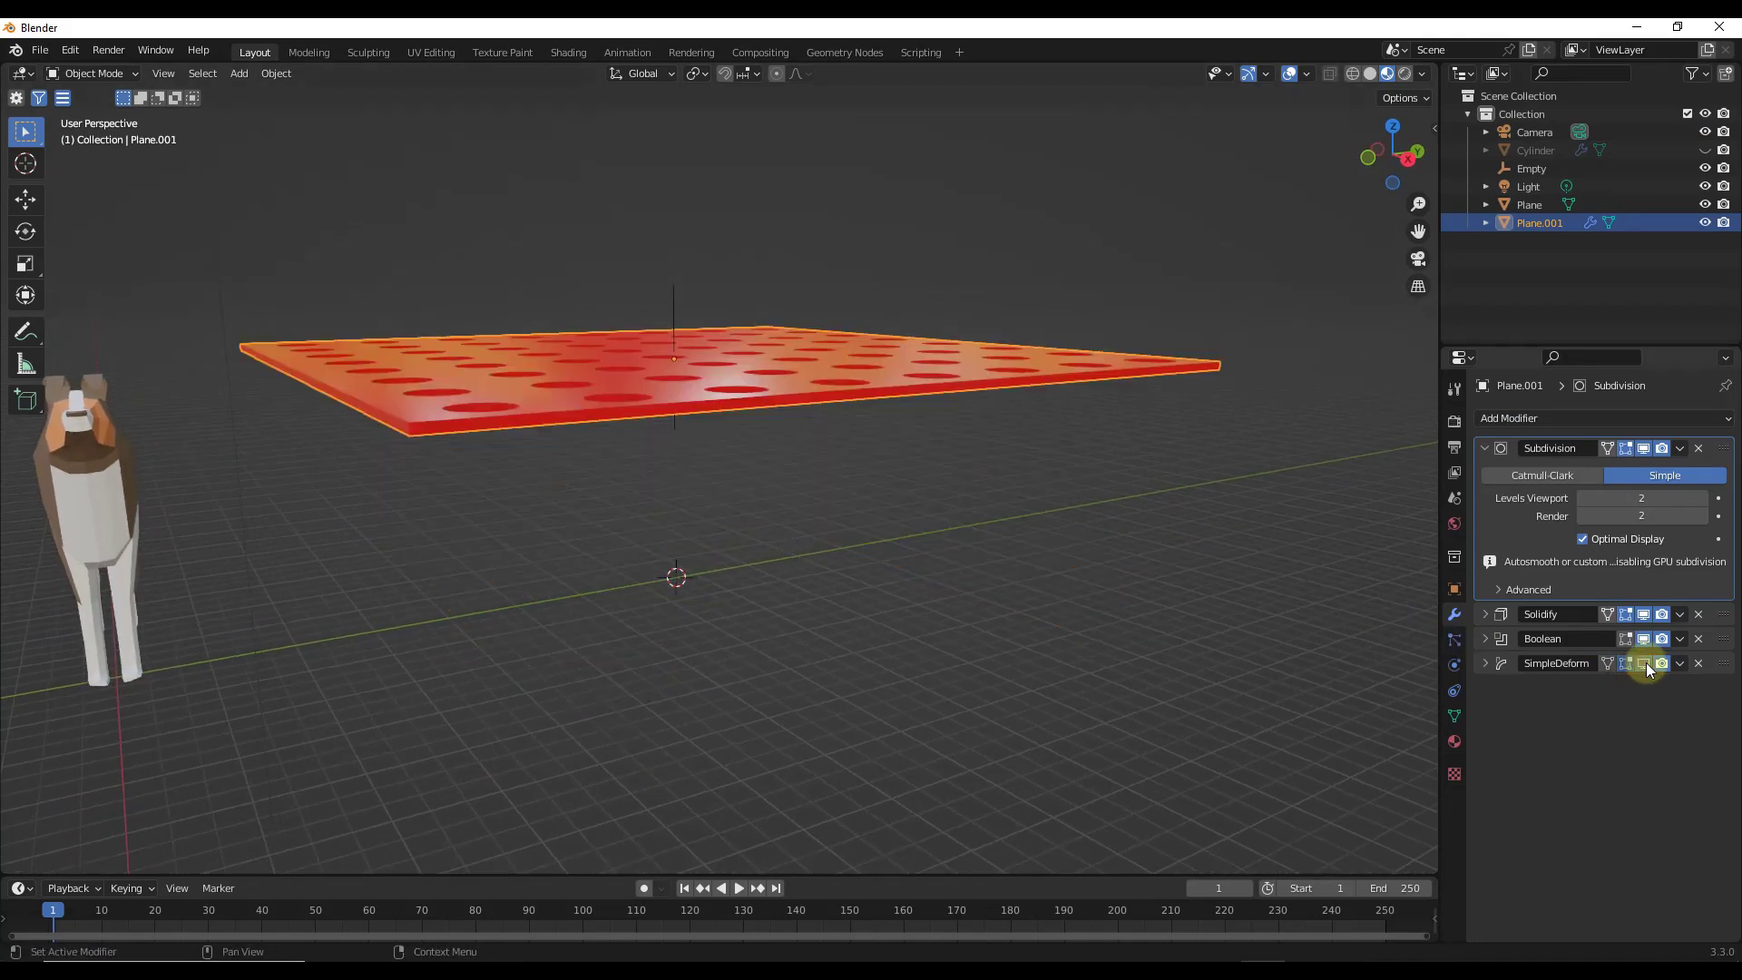
{"action": "left_click", "coordinate": [1705, 151]}
{"action": "scroll", "coordinate": [695, 363], "scroll_direction": "down", "scroll_amount": 2}
{"action": "middle_click_drag", "start_coordinate": [693, 359], "coordinate": [722, 418], "text": "shift"}
{"action": "scroll", "coordinate": [717, 426], "scroll_direction": "up", "scroll_amount": 3}
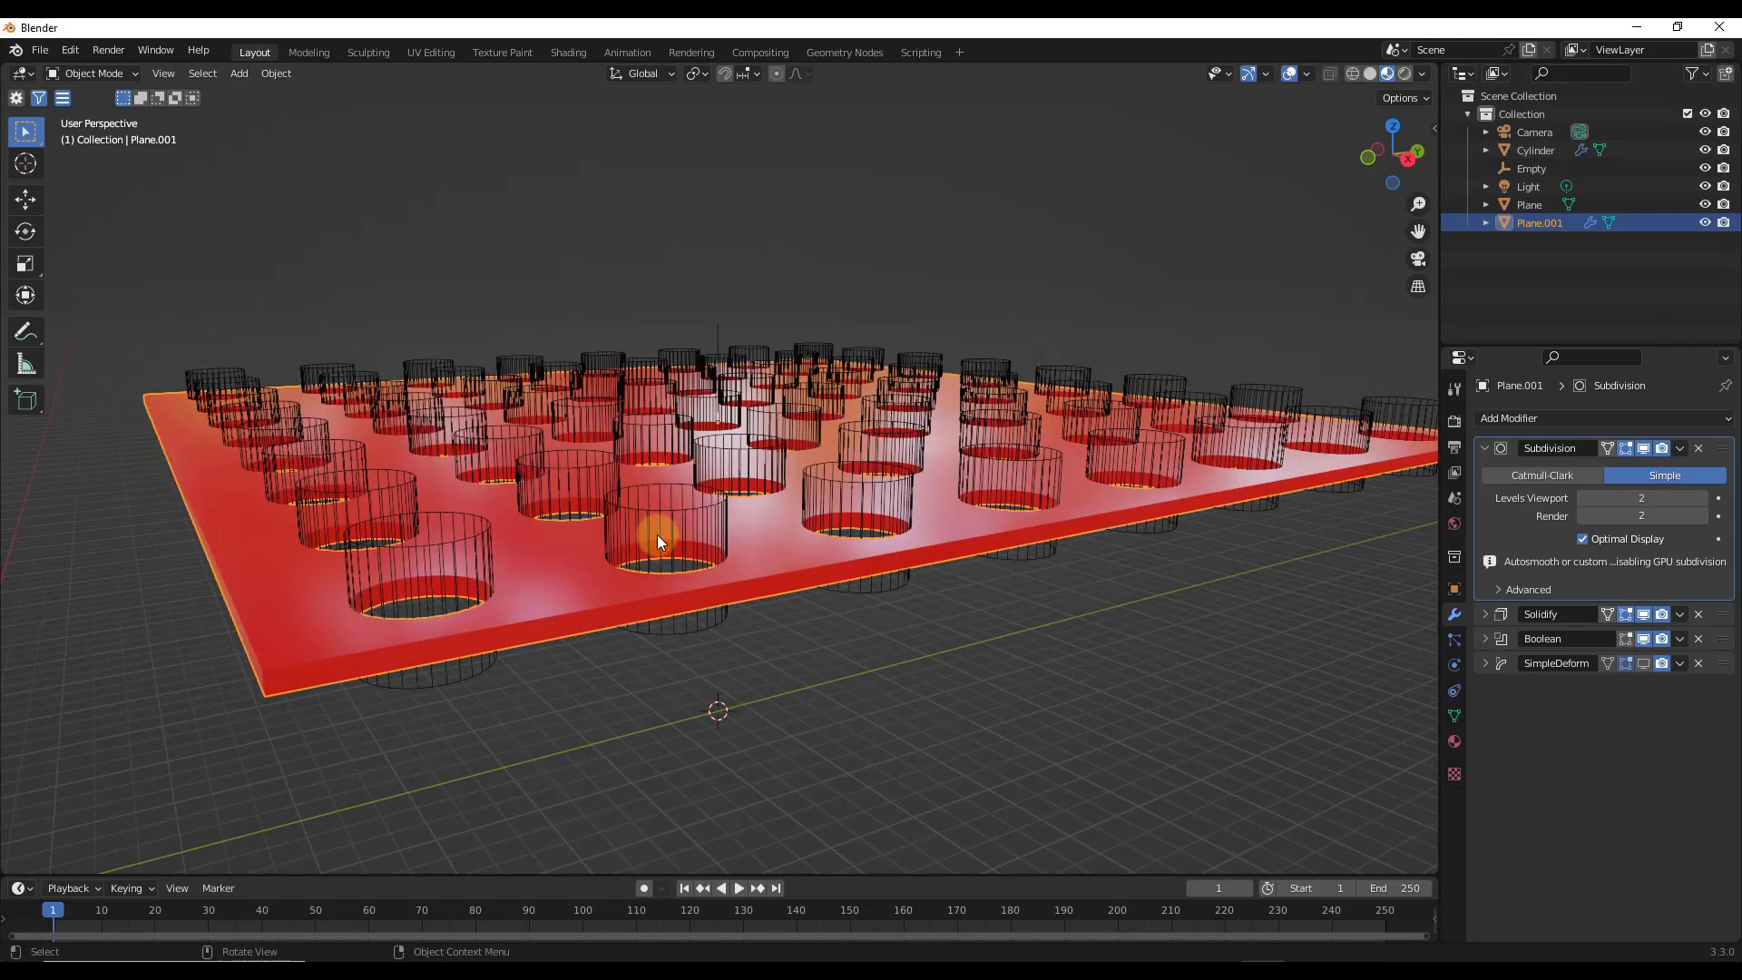
{"action": "scroll", "coordinate": [660, 535], "scroll_direction": "down", "scroll_amount": 1}
{"action": "scroll", "coordinate": [528, 568], "scroll_direction": "up", "scroll_amount": 2}
{"action": "scroll", "coordinate": [558, 565], "scroll_direction": "down", "scroll_amount": 1}
{"action": "middle_click_drag", "start_coordinate": [464, 572], "coordinate": [475, 572]}
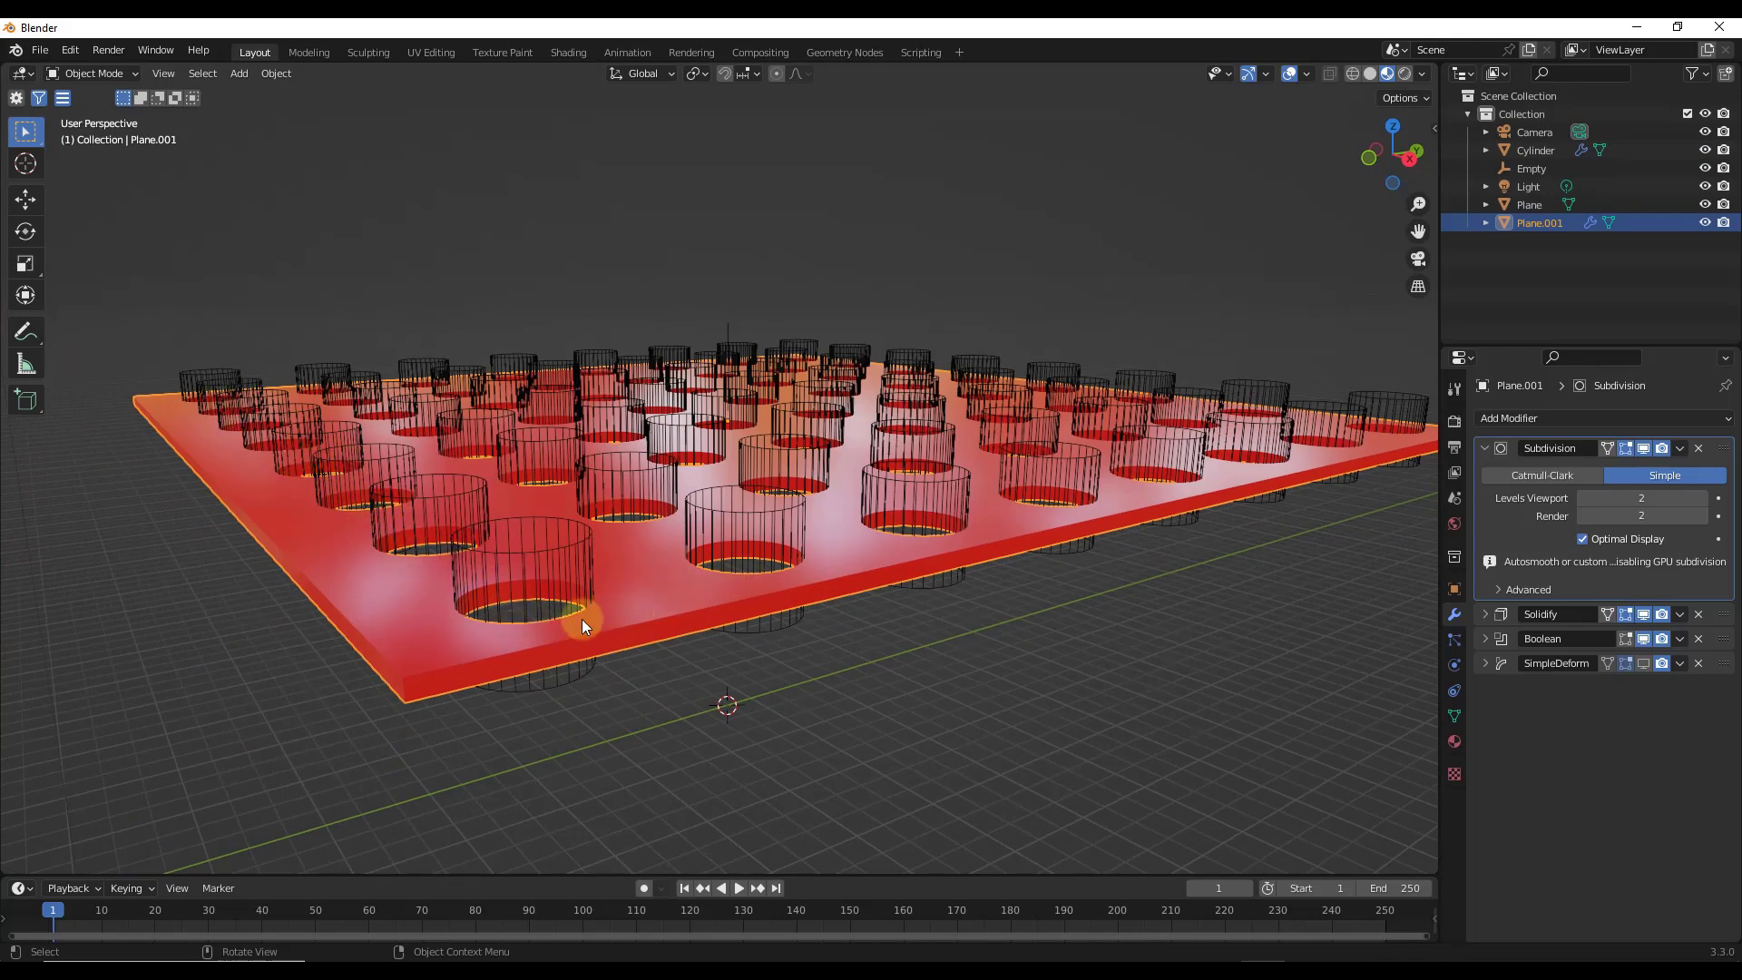
Step: Turn off the plate's Boolean modifier in the viewport and hide the Cylinder cutters
{"action": "middle_click_drag", "start_coordinate": [589, 621], "coordinate": [593, 627]}
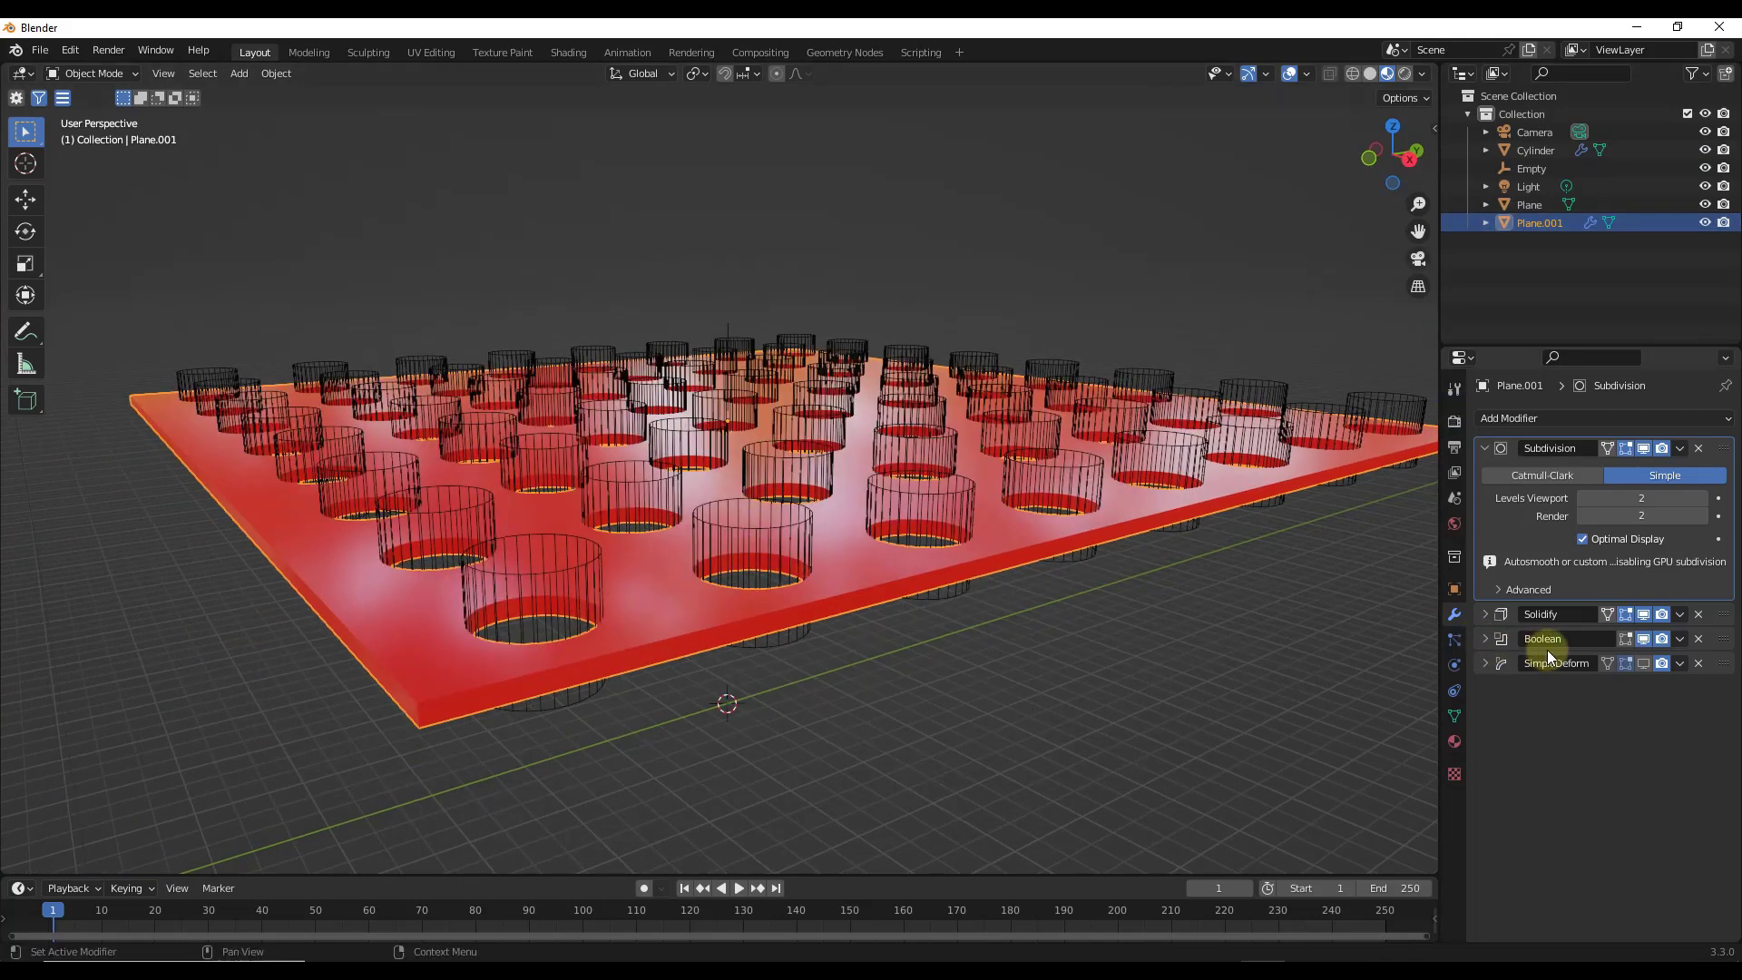
{"action": "left_click", "coordinate": [1644, 639]}
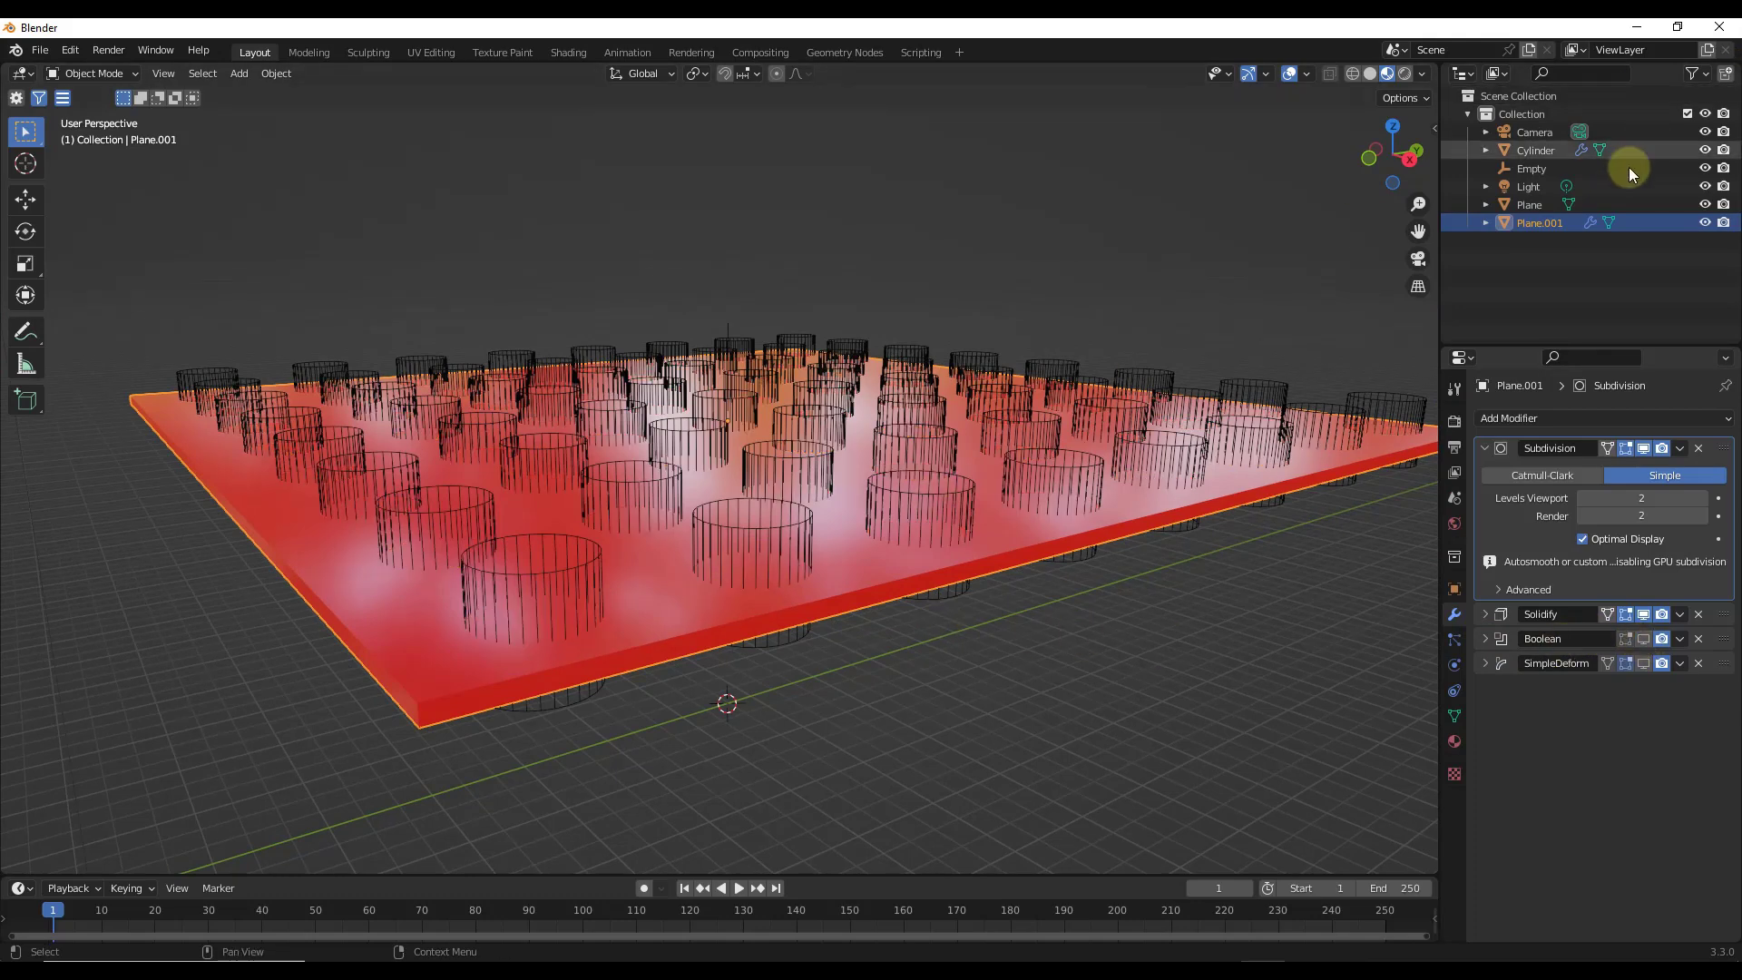
{"action": "left_click", "coordinate": [1704, 150]}
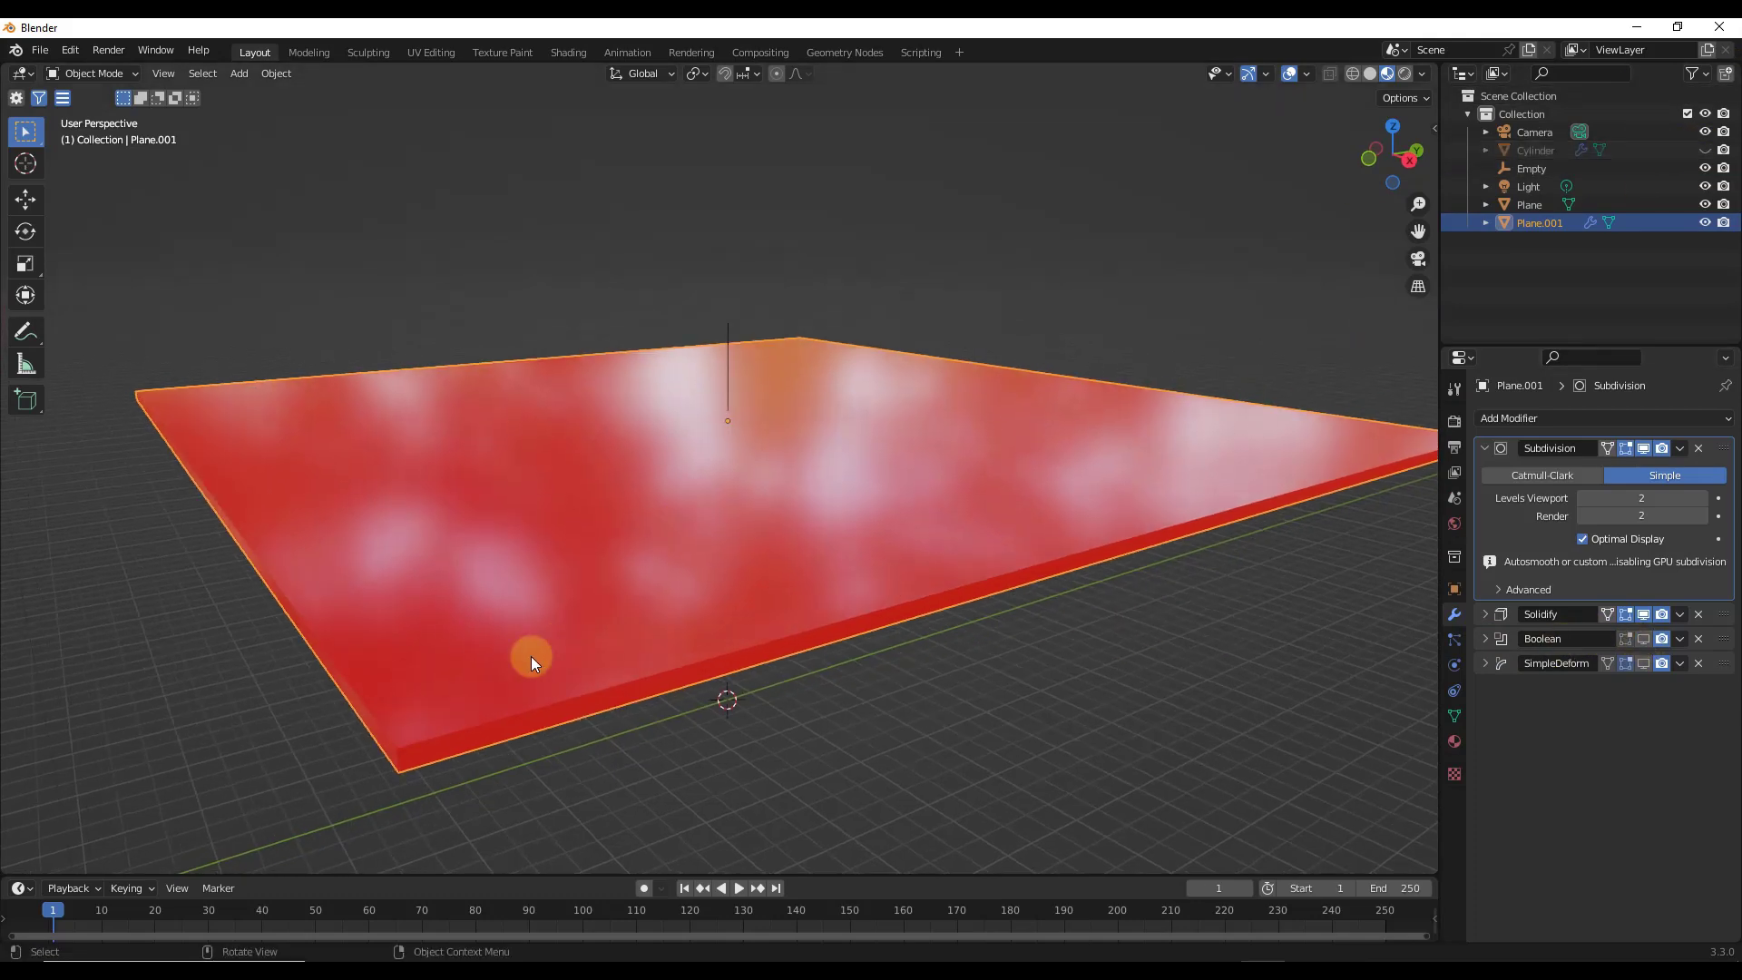
Step: Add a 2-foot cube mesh at the near corner of the plate
{"action": "key", "text": "shift+a"}
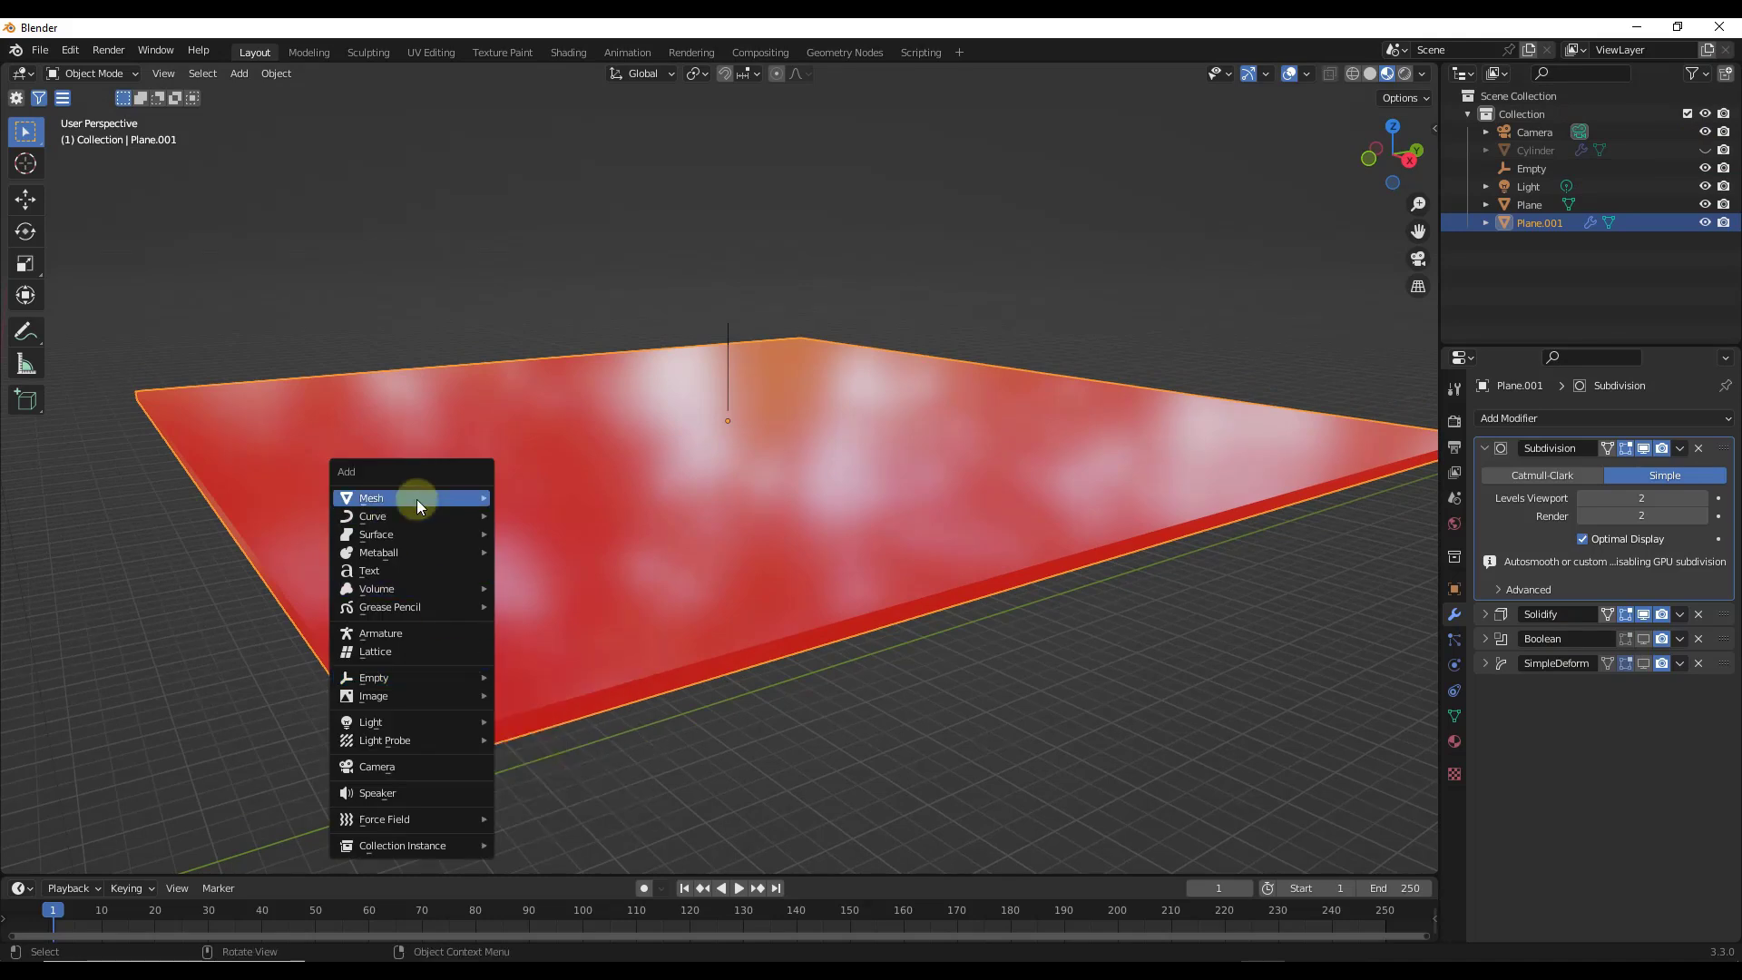
{"action": "mouse_move", "coordinate": [416, 499]}
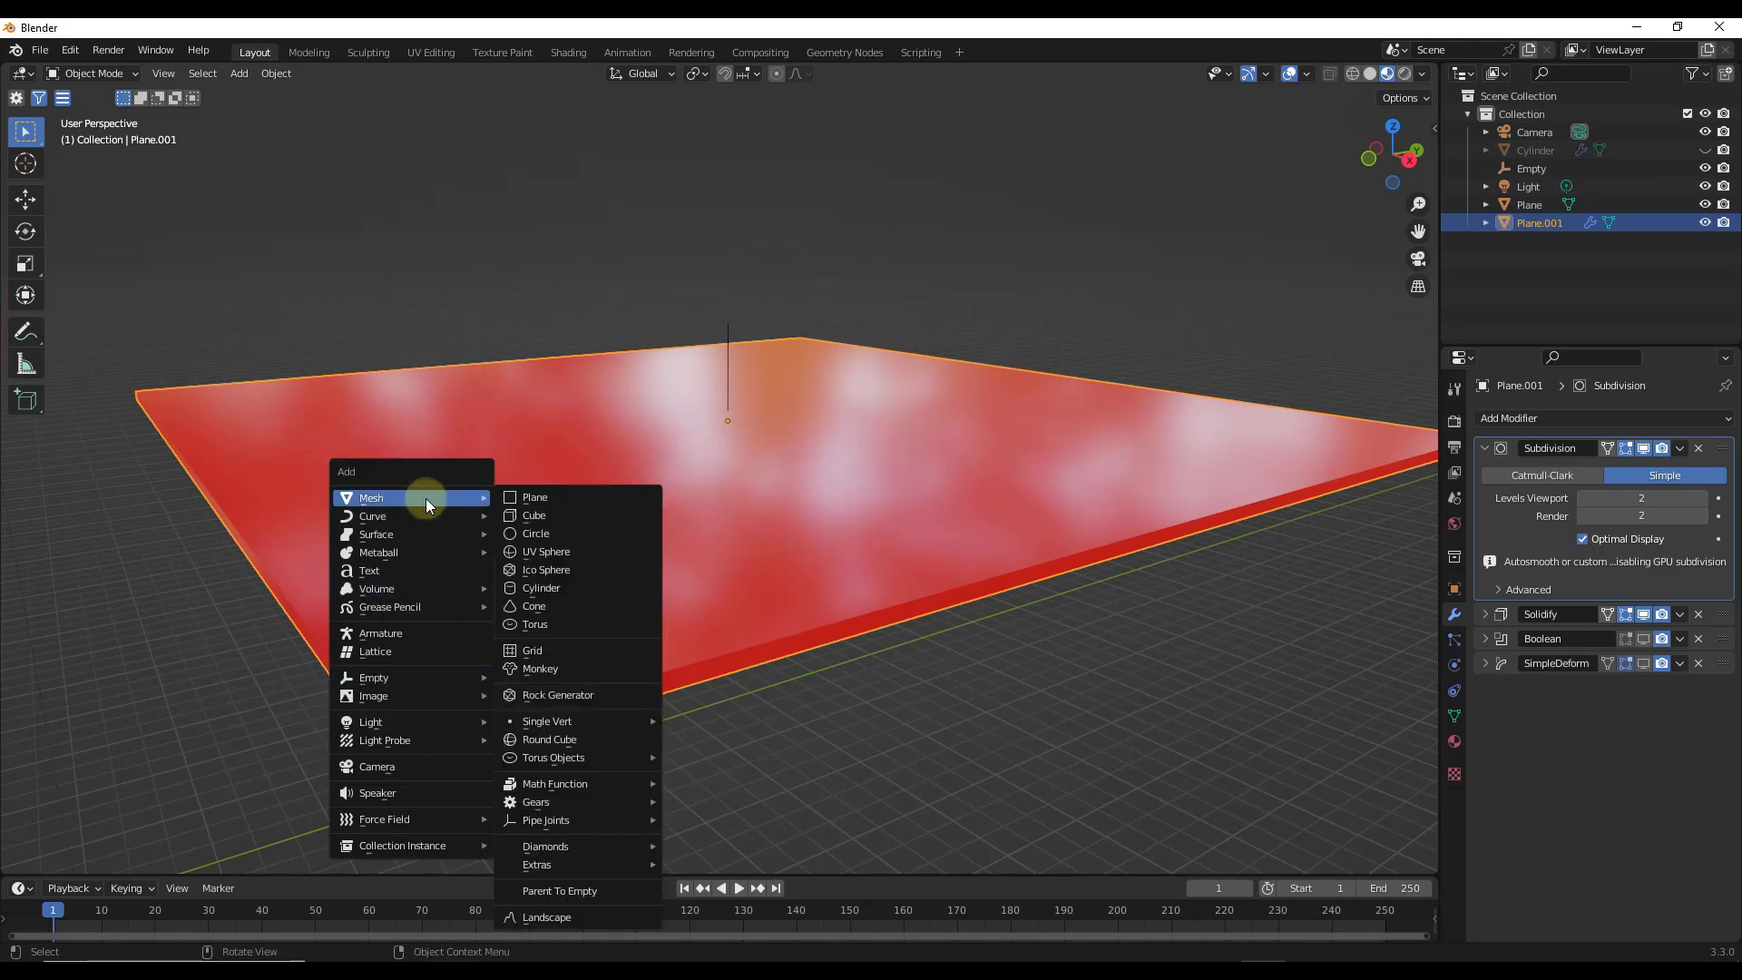
{"action": "left_click", "coordinate": [567, 515]}
{"action": "scroll", "coordinate": [581, 521], "scroll_direction": "down", "scroll_amount": 1}
Step: Flatten the cube along Z, scale it to 0.815 along X and narrow it to about 0.22 along Y
{"action": "key", "text": "s"}
{"action": "key", "text": "z"}
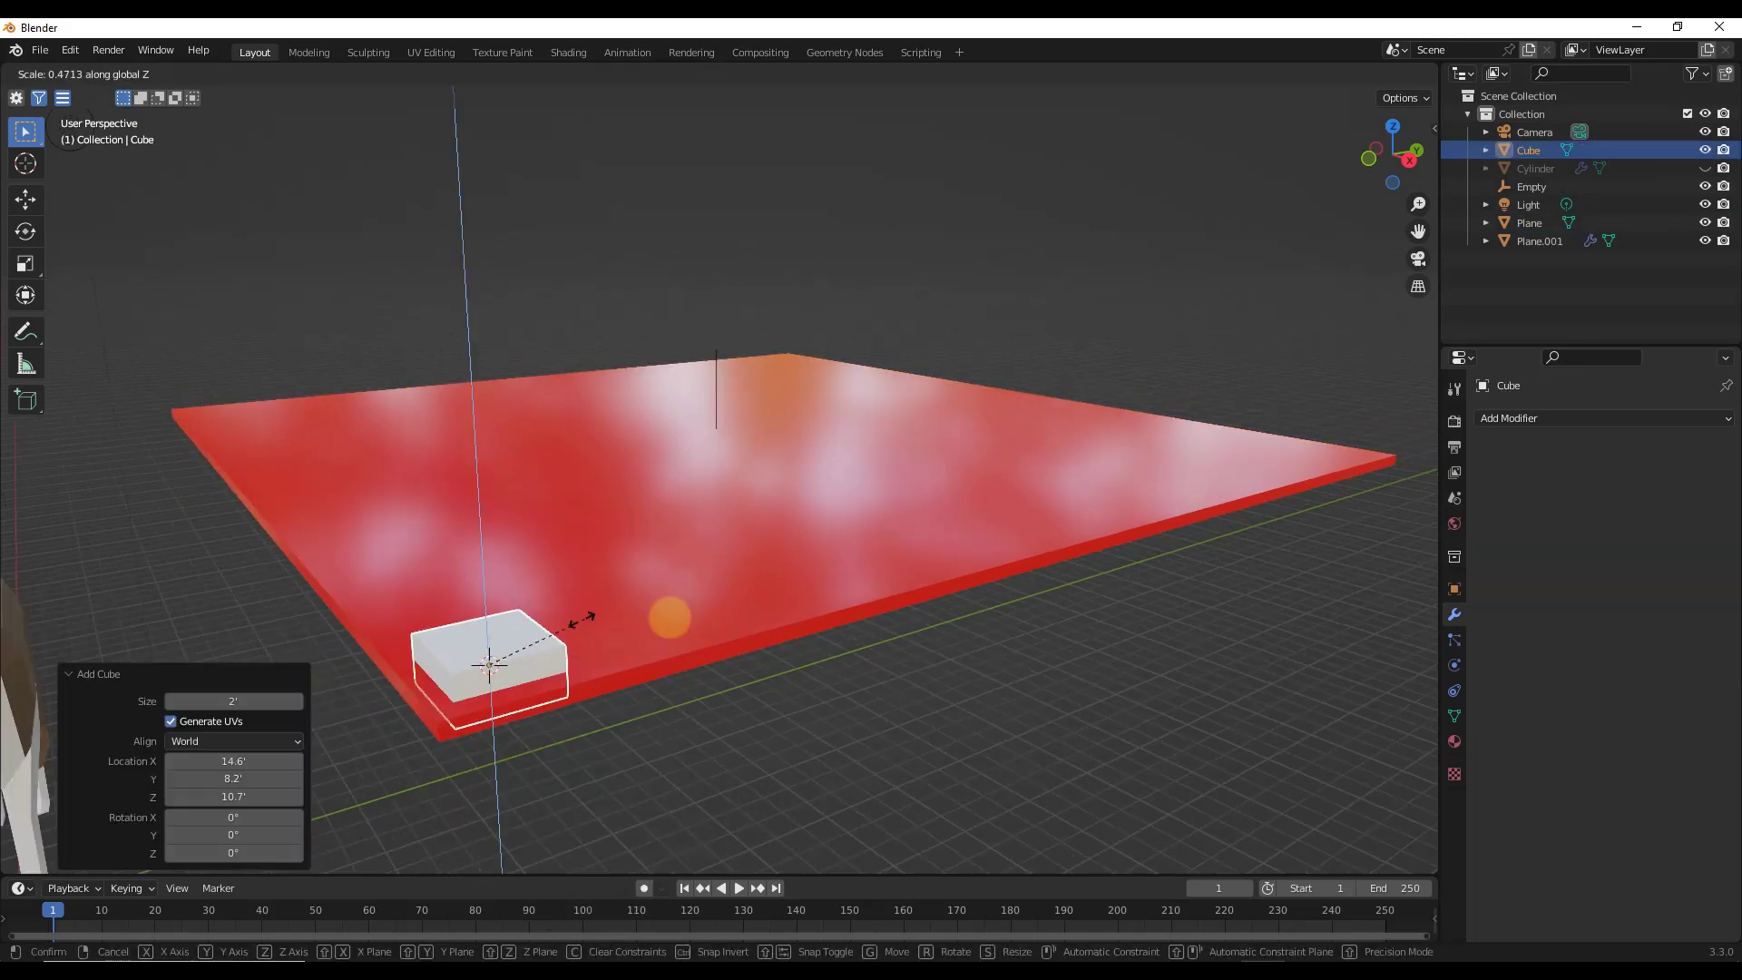
{"action": "left_click", "coordinate": [634, 628]}
{"action": "key", "text": "s"}
{"action": "key", "text": "x"}
{"action": "left_click", "coordinate": [646, 635]}
{"action": "key", "text": "s"}
{"action": "key", "text": "y"}
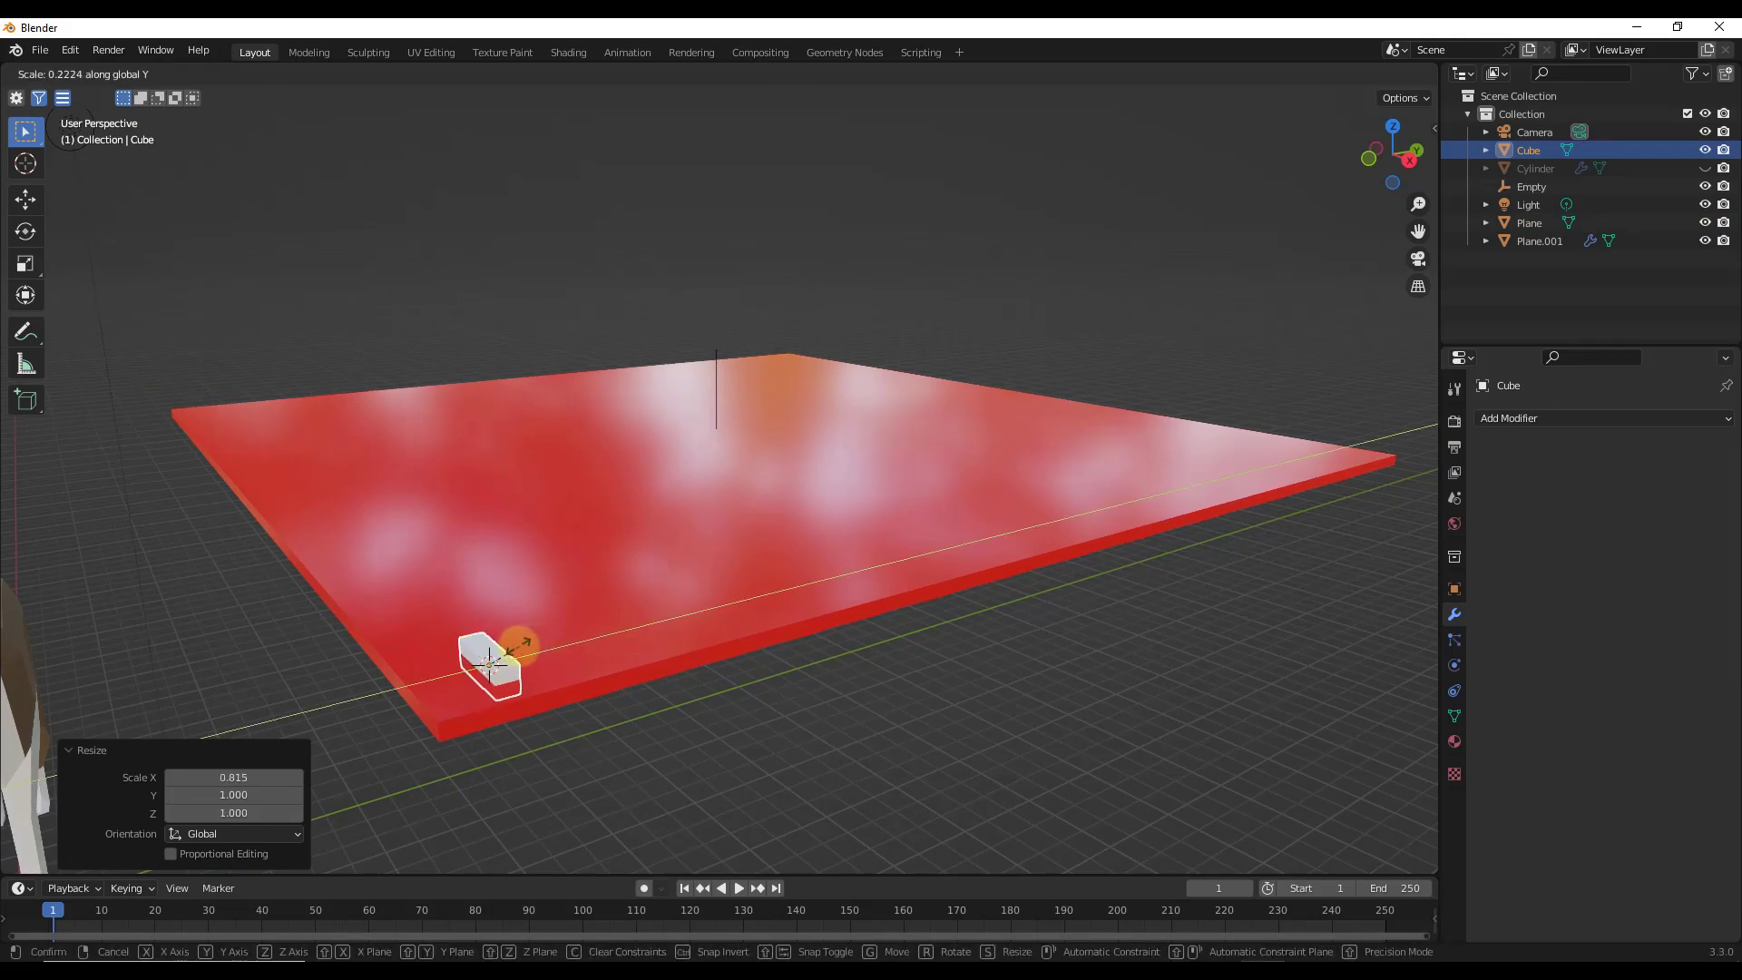
{"action": "left_click", "coordinate": [497, 684]}
{"action": "middle_click_drag", "start_coordinate": [497, 684], "coordinate": [556, 667]}
Step: In Edit Mode, move the cube's end along X to stretch it into a long bar across the plate
{"action": "key", "text": "Tab"}
{"action": "key", "text": "g"}
{"action": "key", "text": "x"}
{"action": "left_click", "coordinate": [377, 698]}
{"action": "middle_click_drag", "start_coordinate": [378, 698], "coordinate": [657, 423]}
{"action": "key", "text": "Tab"}
Step: Scale the bar to 0.65 along Z and apply its rotation and scale
{"action": "key", "text": "s"}
{"action": "key", "text": "z"}
{"action": "left_click", "coordinate": [662, 464]}
{"action": "left_click", "coordinate": [270, 76]}
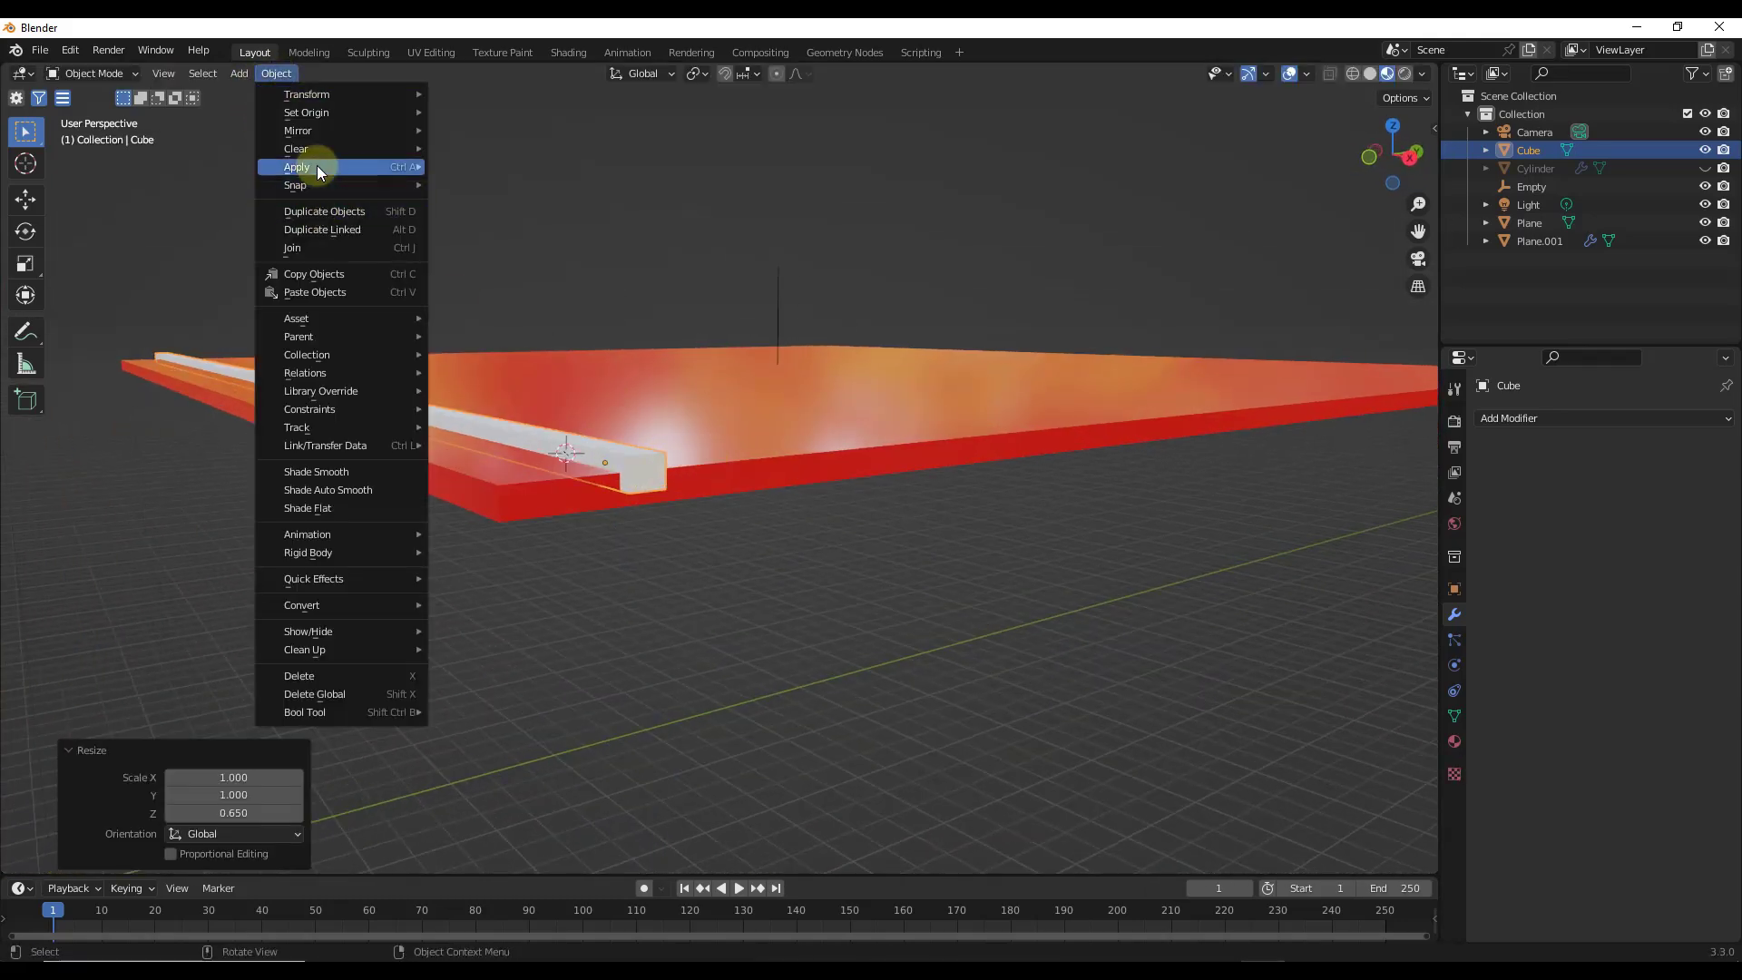
{"action": "mouse_move", "coordinate": [318, 166]}
{"action": "left_click", "coordinate": [501, 239]}
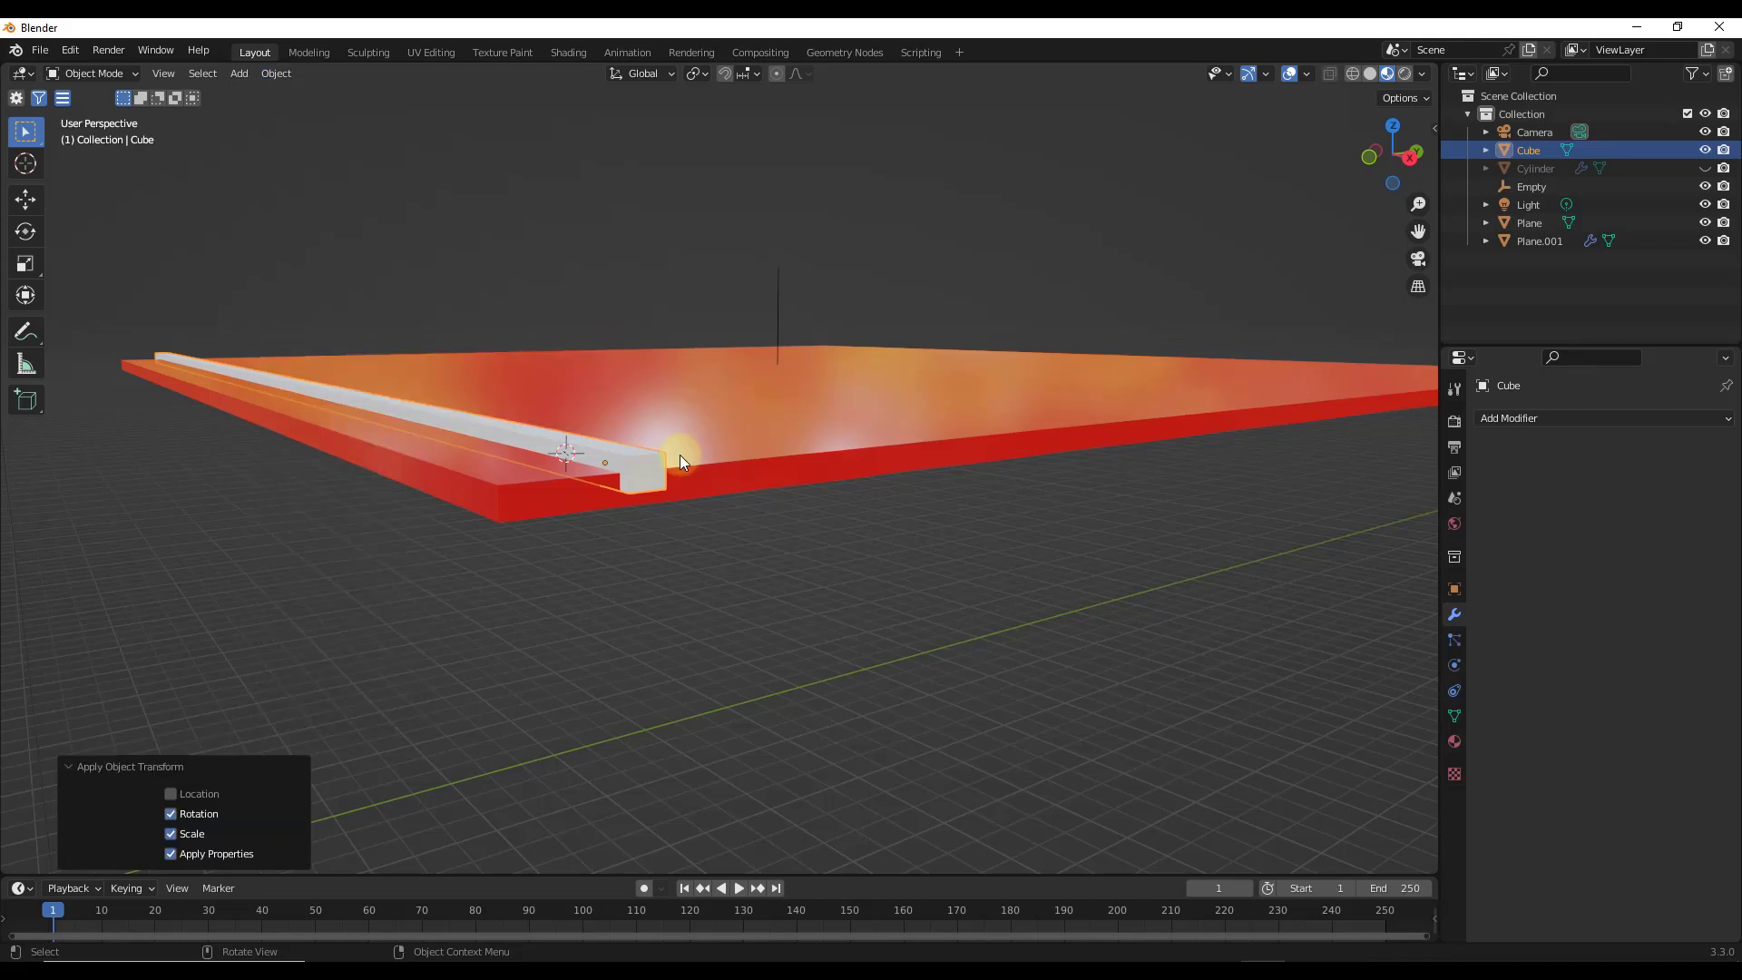
Step: Re-enable the plate's Boolean modifier in the viewport and set its cutter object to Plane
{"action": "left_click", "coordinate": [815, 459]}
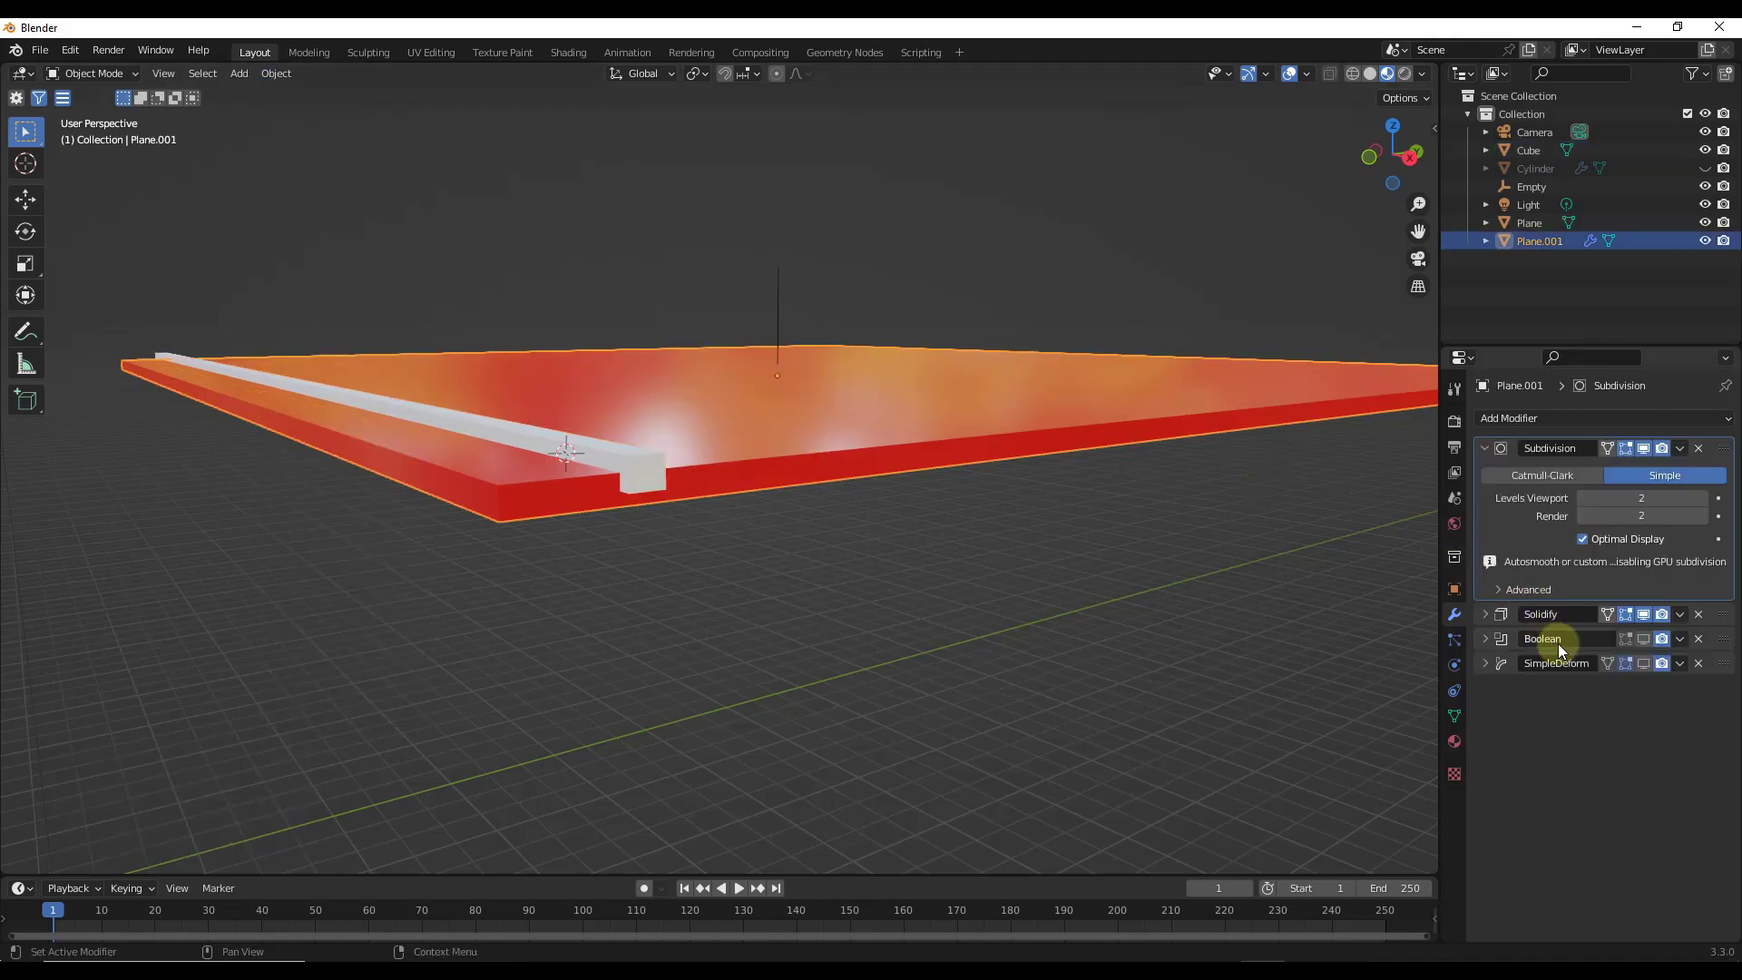
{"action": "left_click", "coordinate": [1646, 638]}
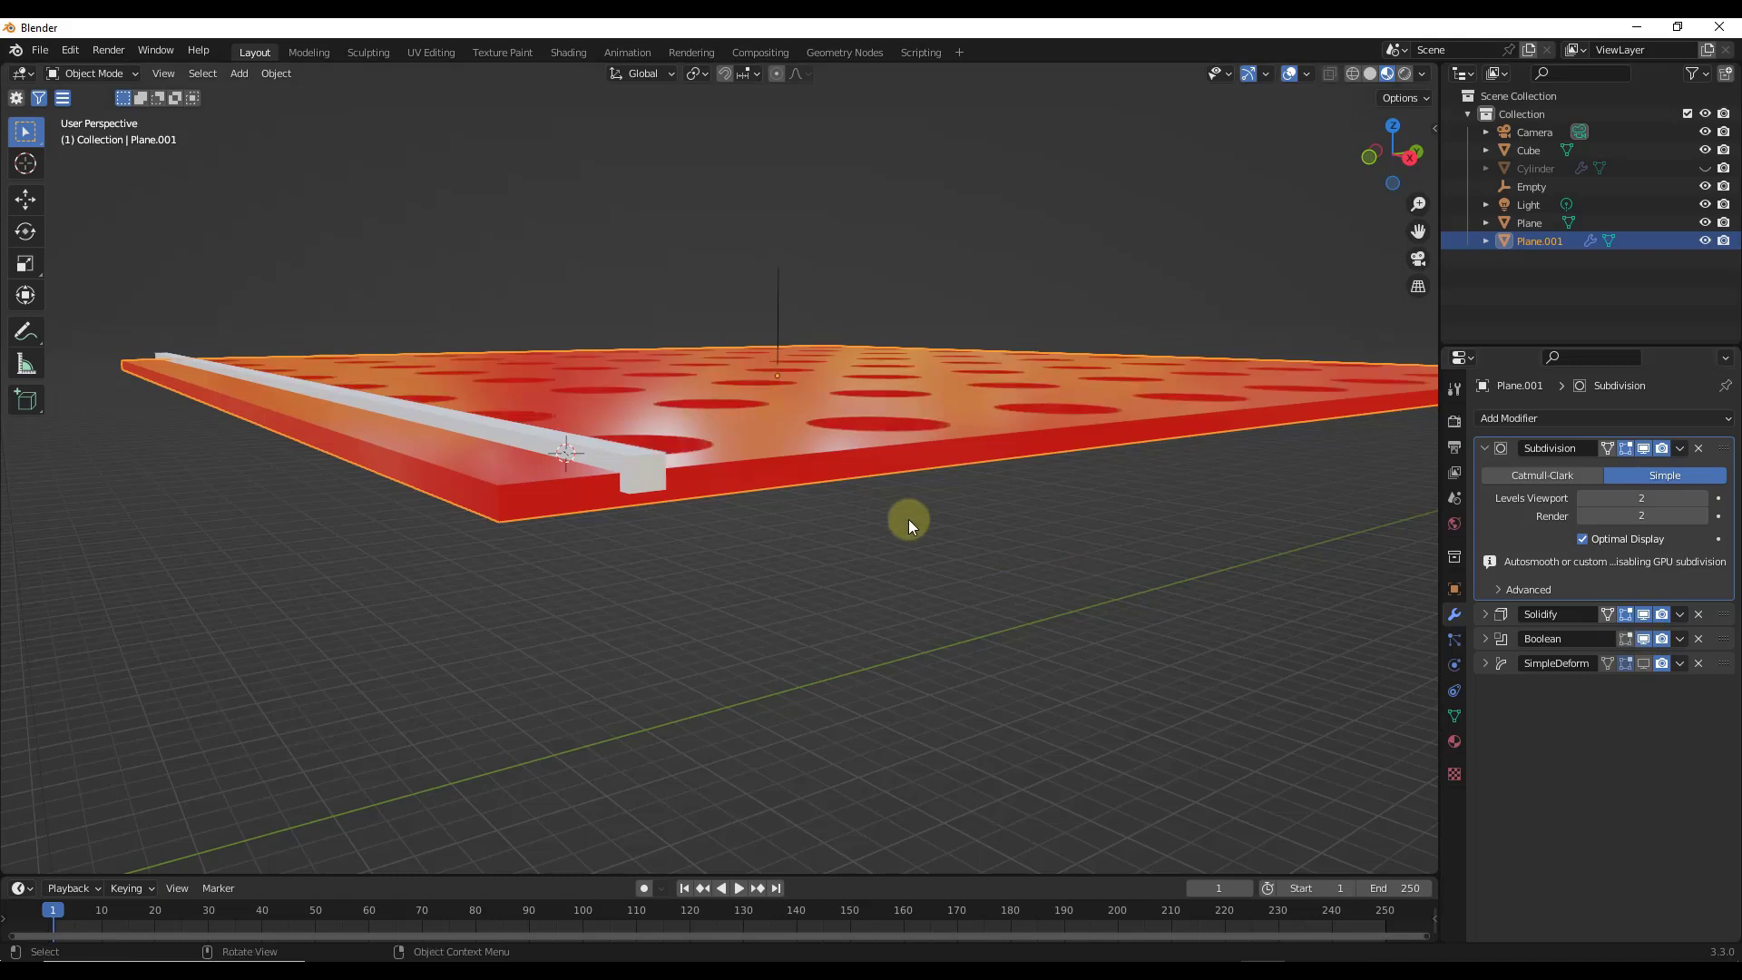
{"action": "left_click", "coordinate": [1485, 639]}
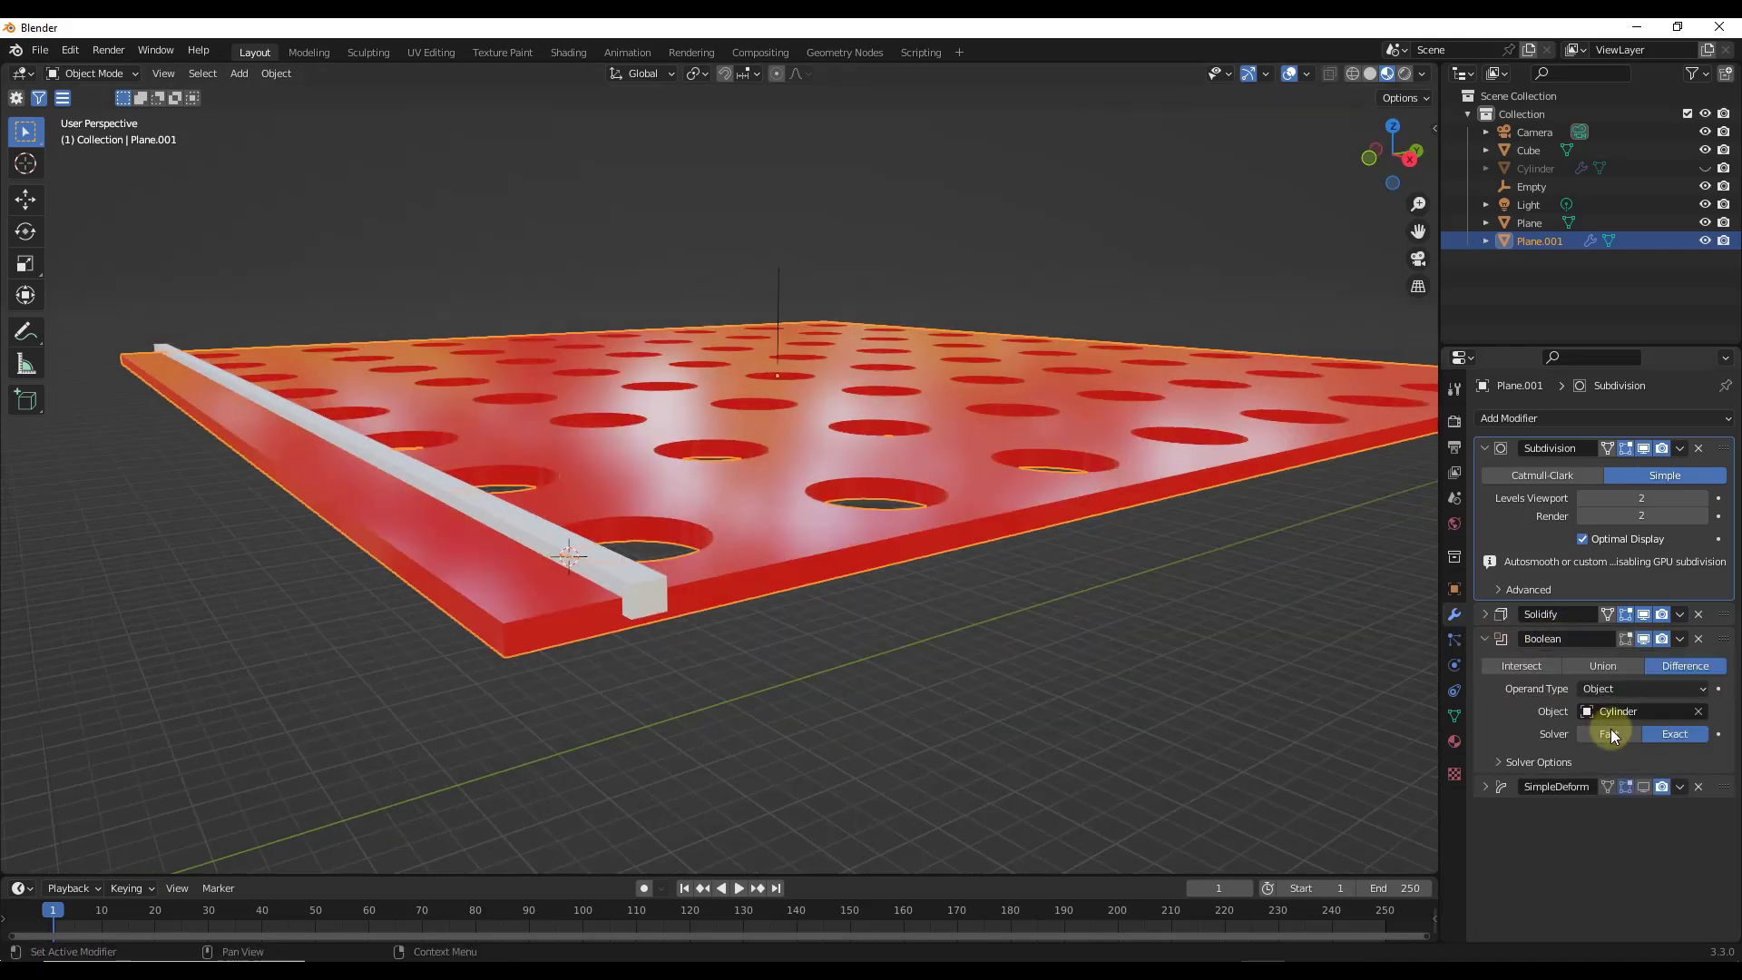
{"action": "left_click", "coordinate": [1669, 711]}
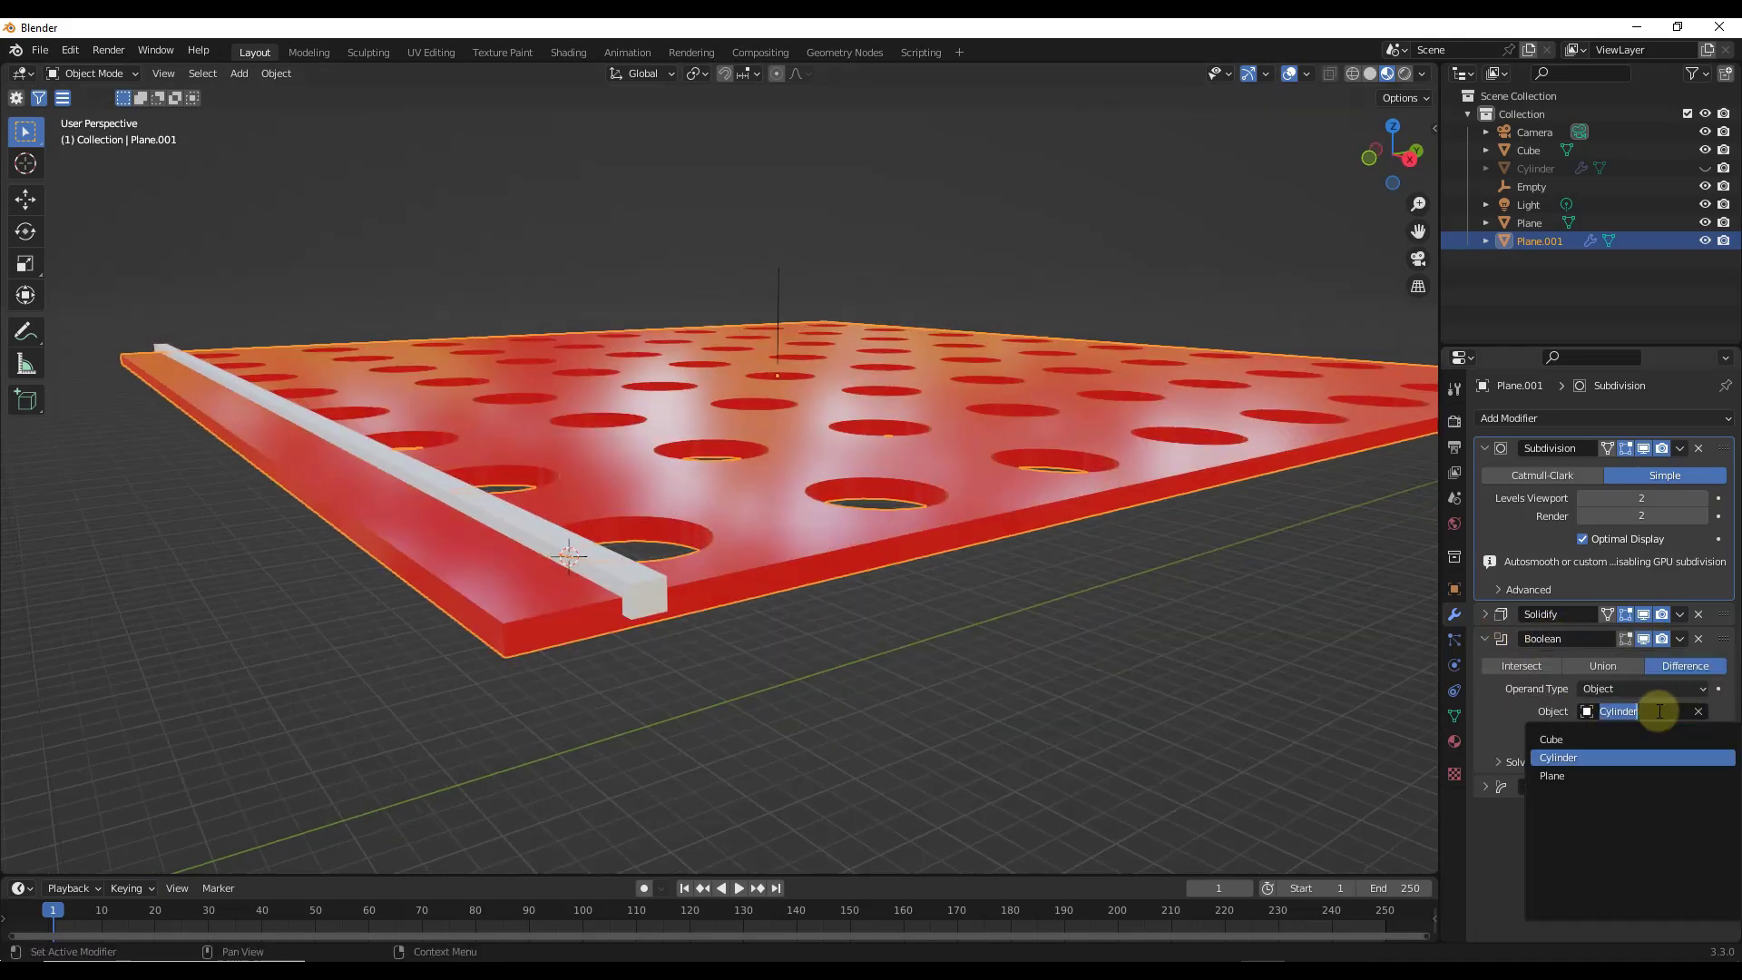
{"action": "left_click", "coordinate": [1551, 776]}
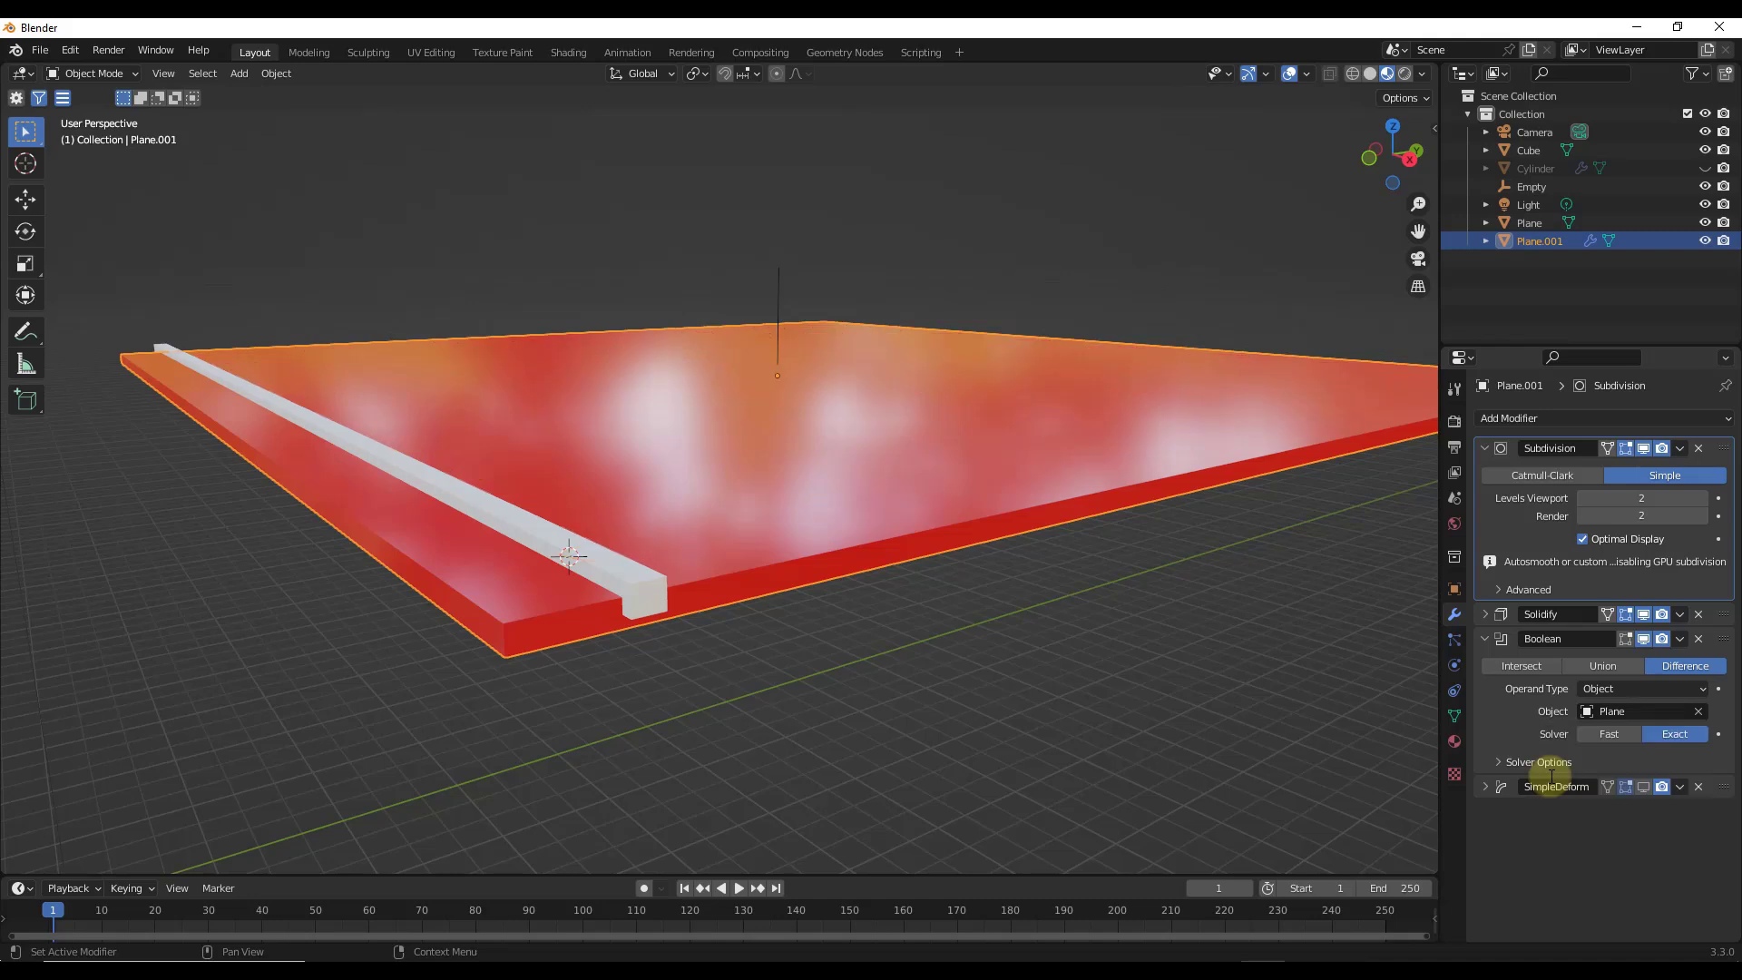
Step: Set the Cube bar's viewport display to Wire
{"action": "left_click", "coordinate": [650, 590]}
{"action": "left_click", "coordinate": [1454, 588]}
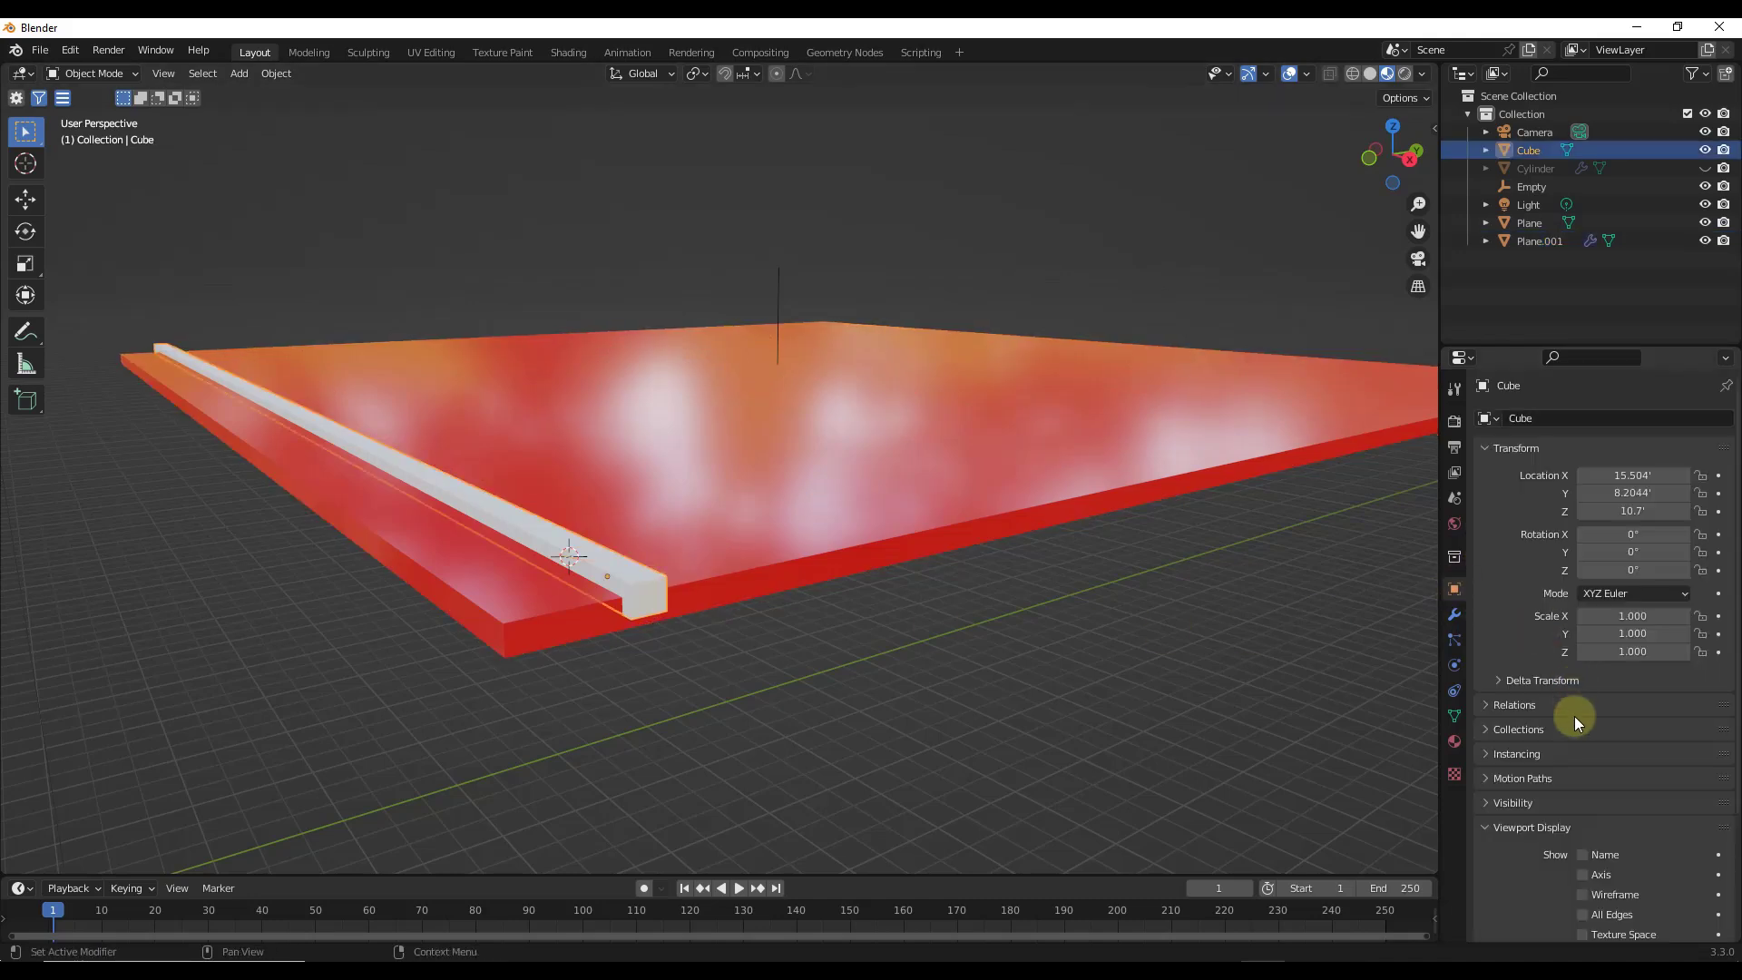
{"action": "scroll", "coordinate": [1536, 815], "scroll_direction": "down", "scroll_amount": 2}
{"action": "scroll", "coordinate": [1537, 814], "scroll_direction": "down", "scroll_amount": 2}
{"action": "left_click", "coordinate": [1602, 869]}
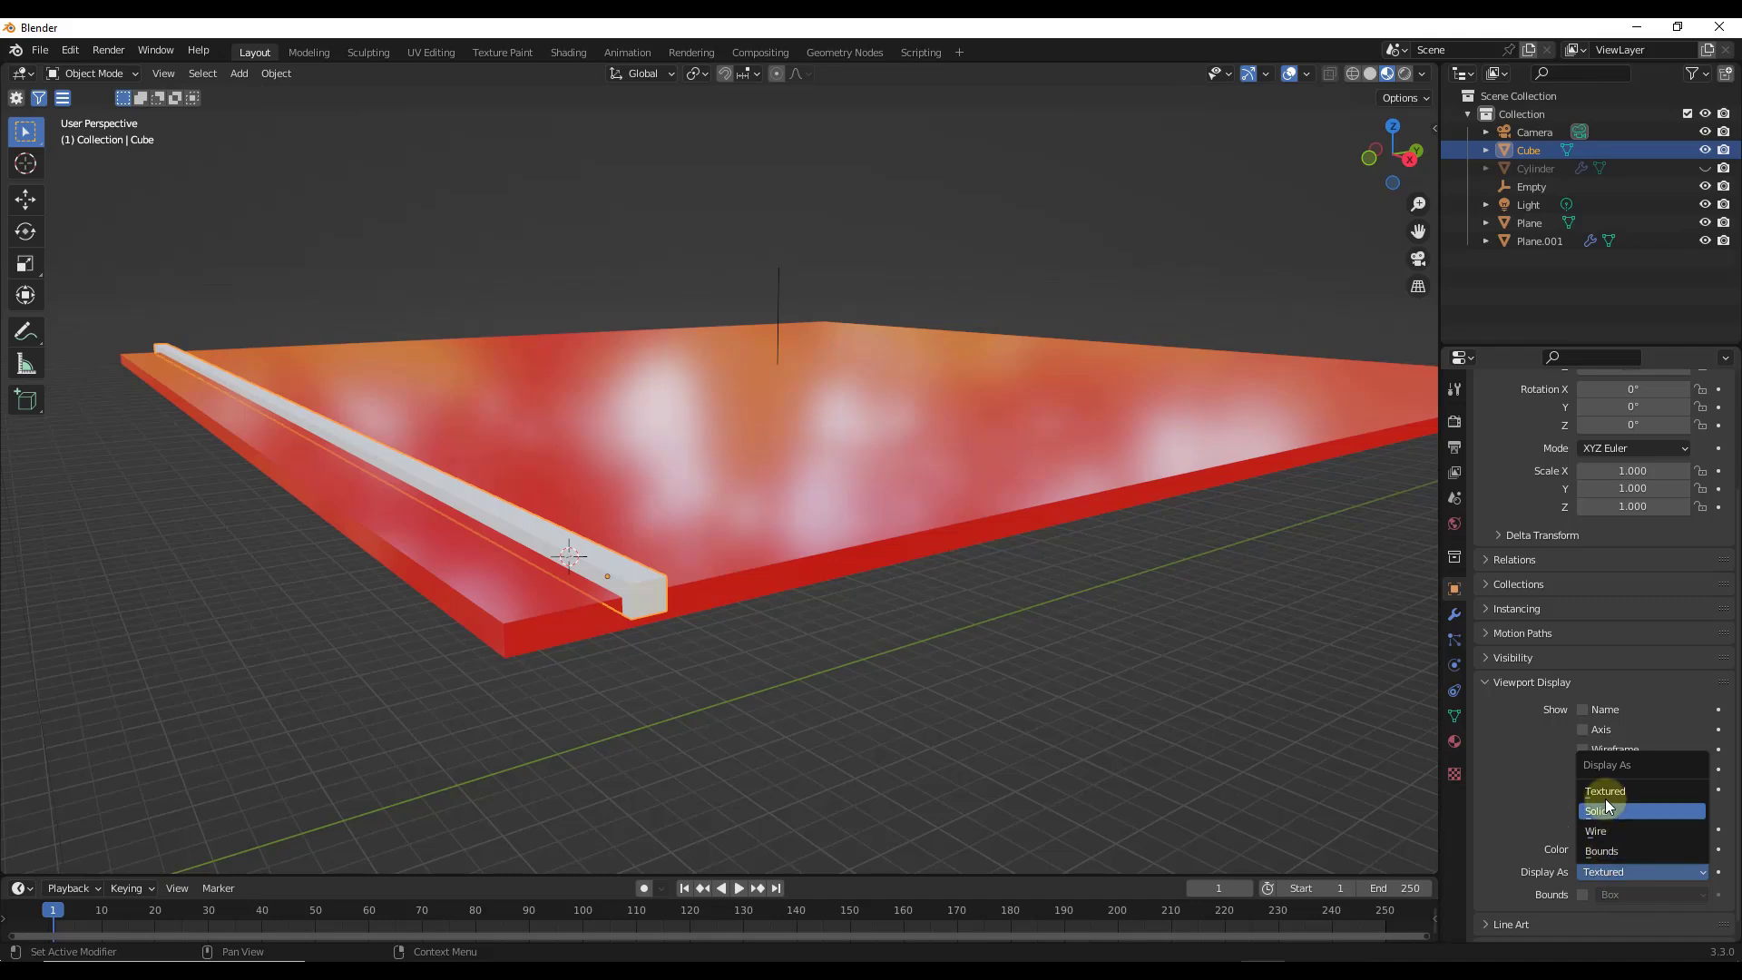
{"action": "left_click", "coordinate": [1606, 833]}
{"action": "mouse_move", "coordinate": [752, 580]}
{"action": "middle_mouse_down"}
{"action": "mouse_move", "coordinate": [762, 589]}
{"action": "mouse_move", "coordinate": [732, 574]}
{"action": "middle_mouse_up"}
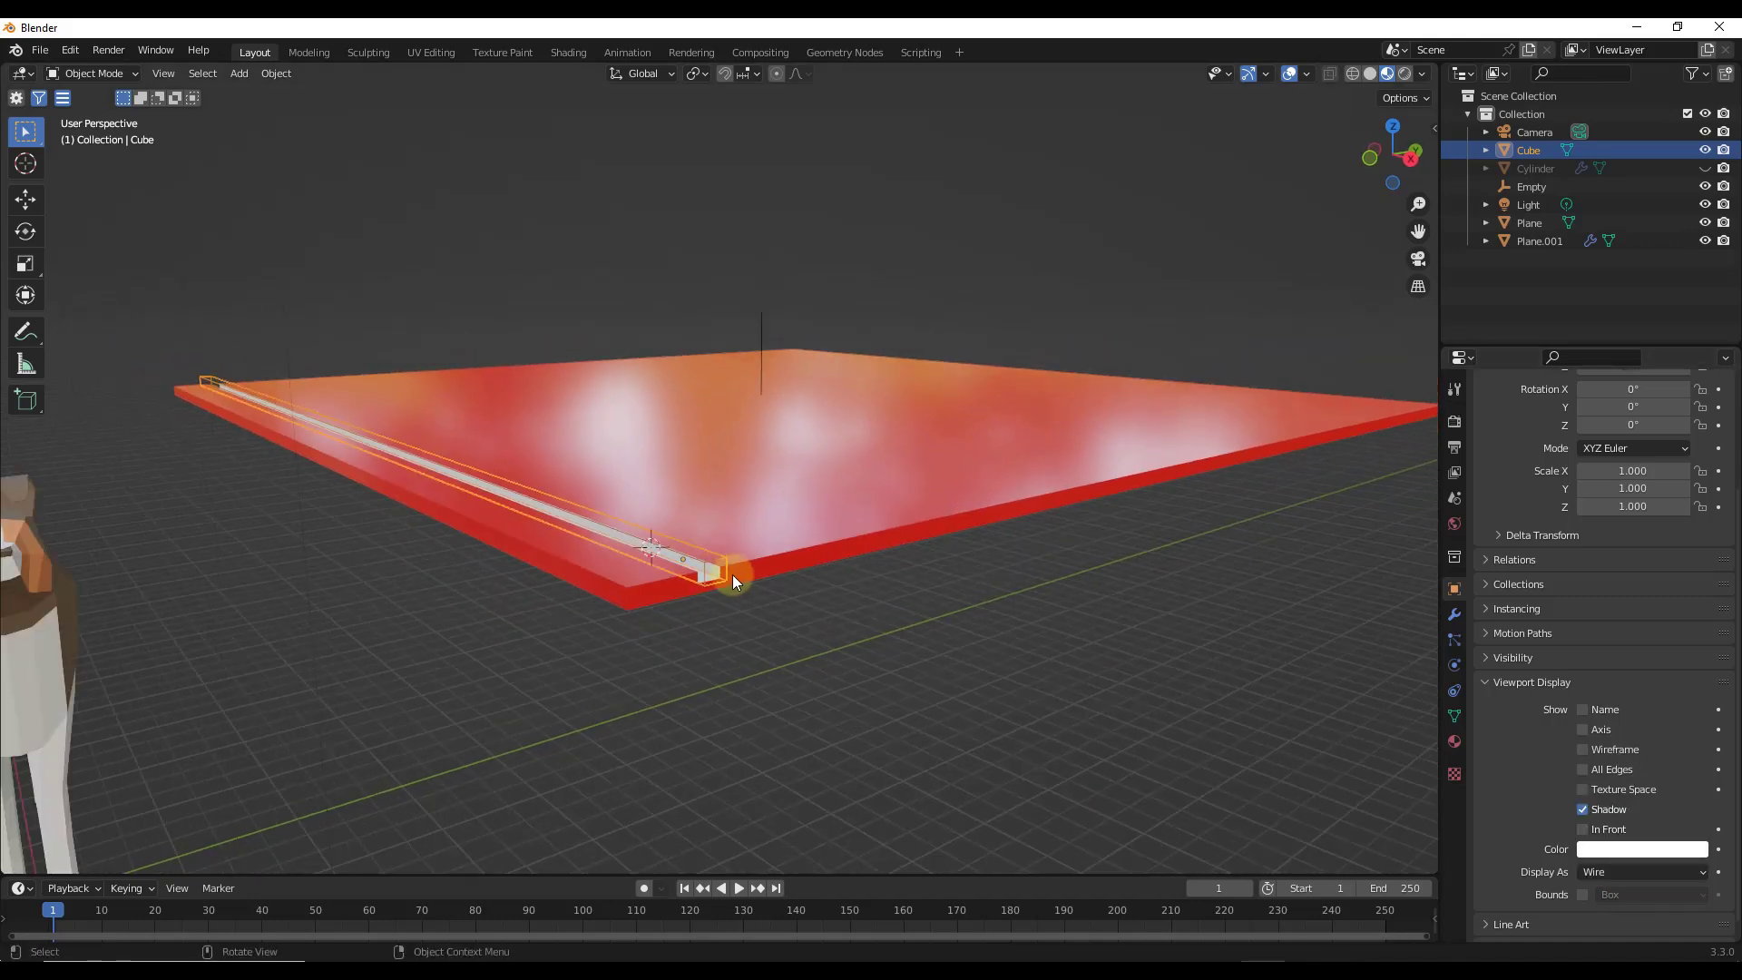
Step: Add an Array modifier to the Cube bar with relative offset X 0, Y 2 and a count of 39 across the plate
{"action": "left_click", "coordinate": [1454, 614]}
{"action": "left_click", "coordinate": [1524, 415]}
{"action": "left_click", "coordinate": [1359, 470]}
{"action": "left_click_drag", "start_coordinate": [1642, 498], "coordinate": [1660, 496]}
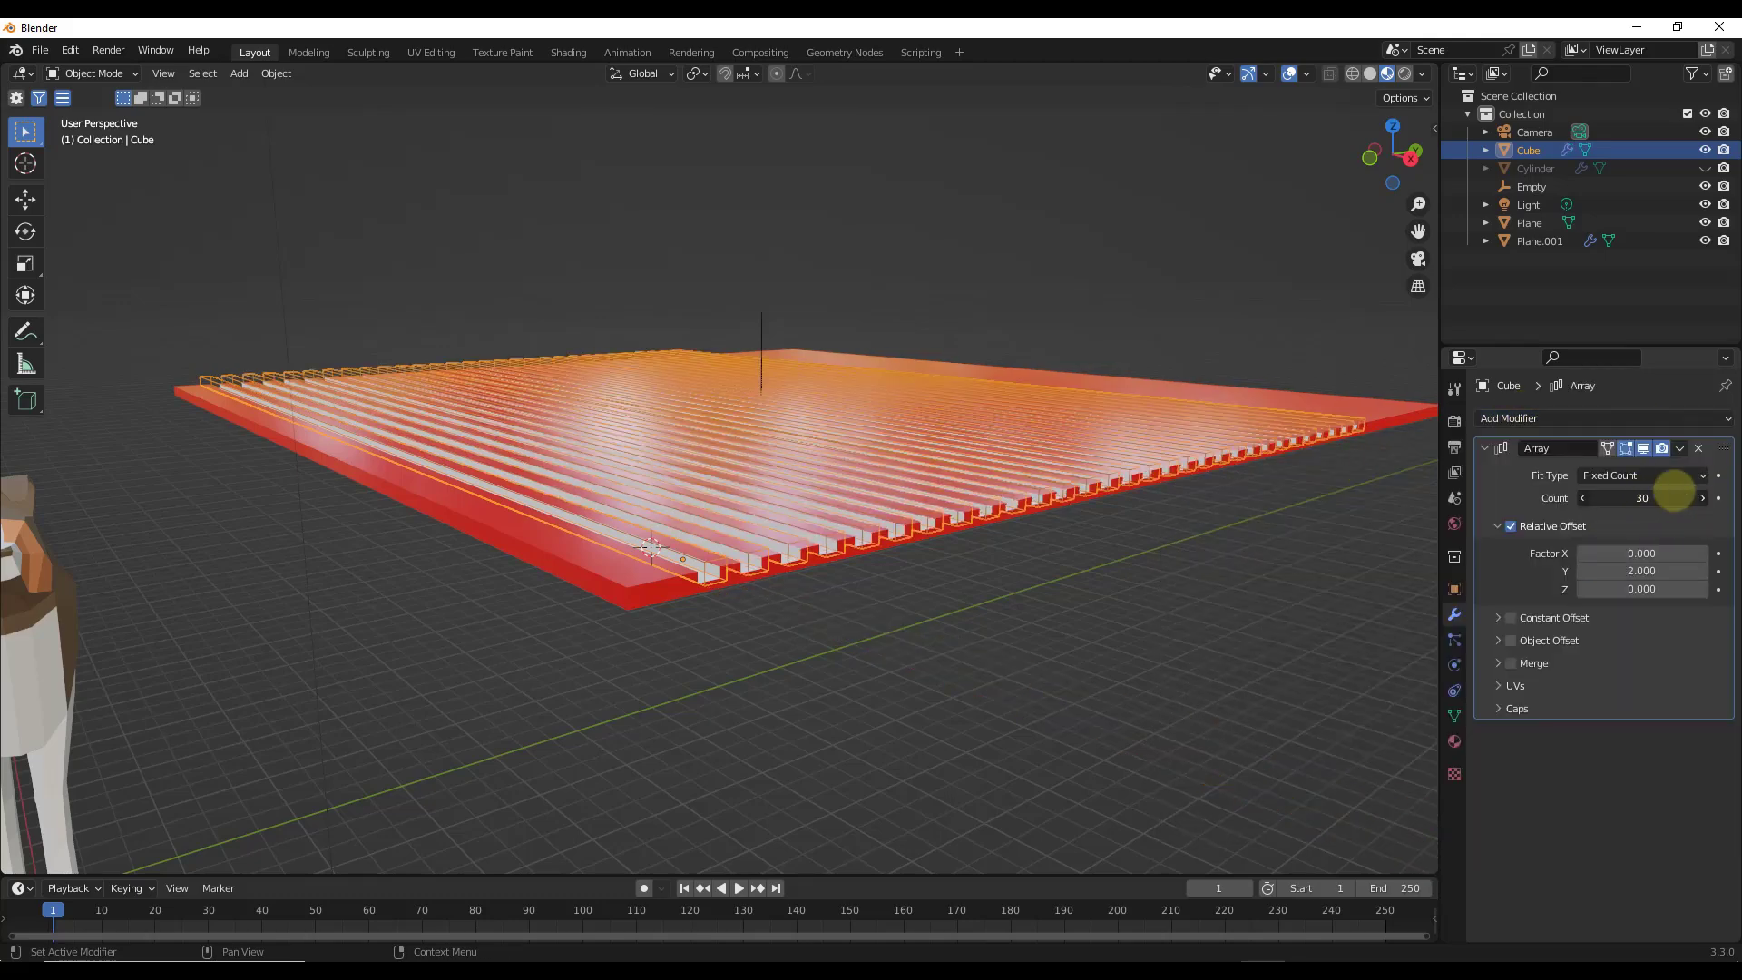
{"action": "key", "text": "KP_7"}
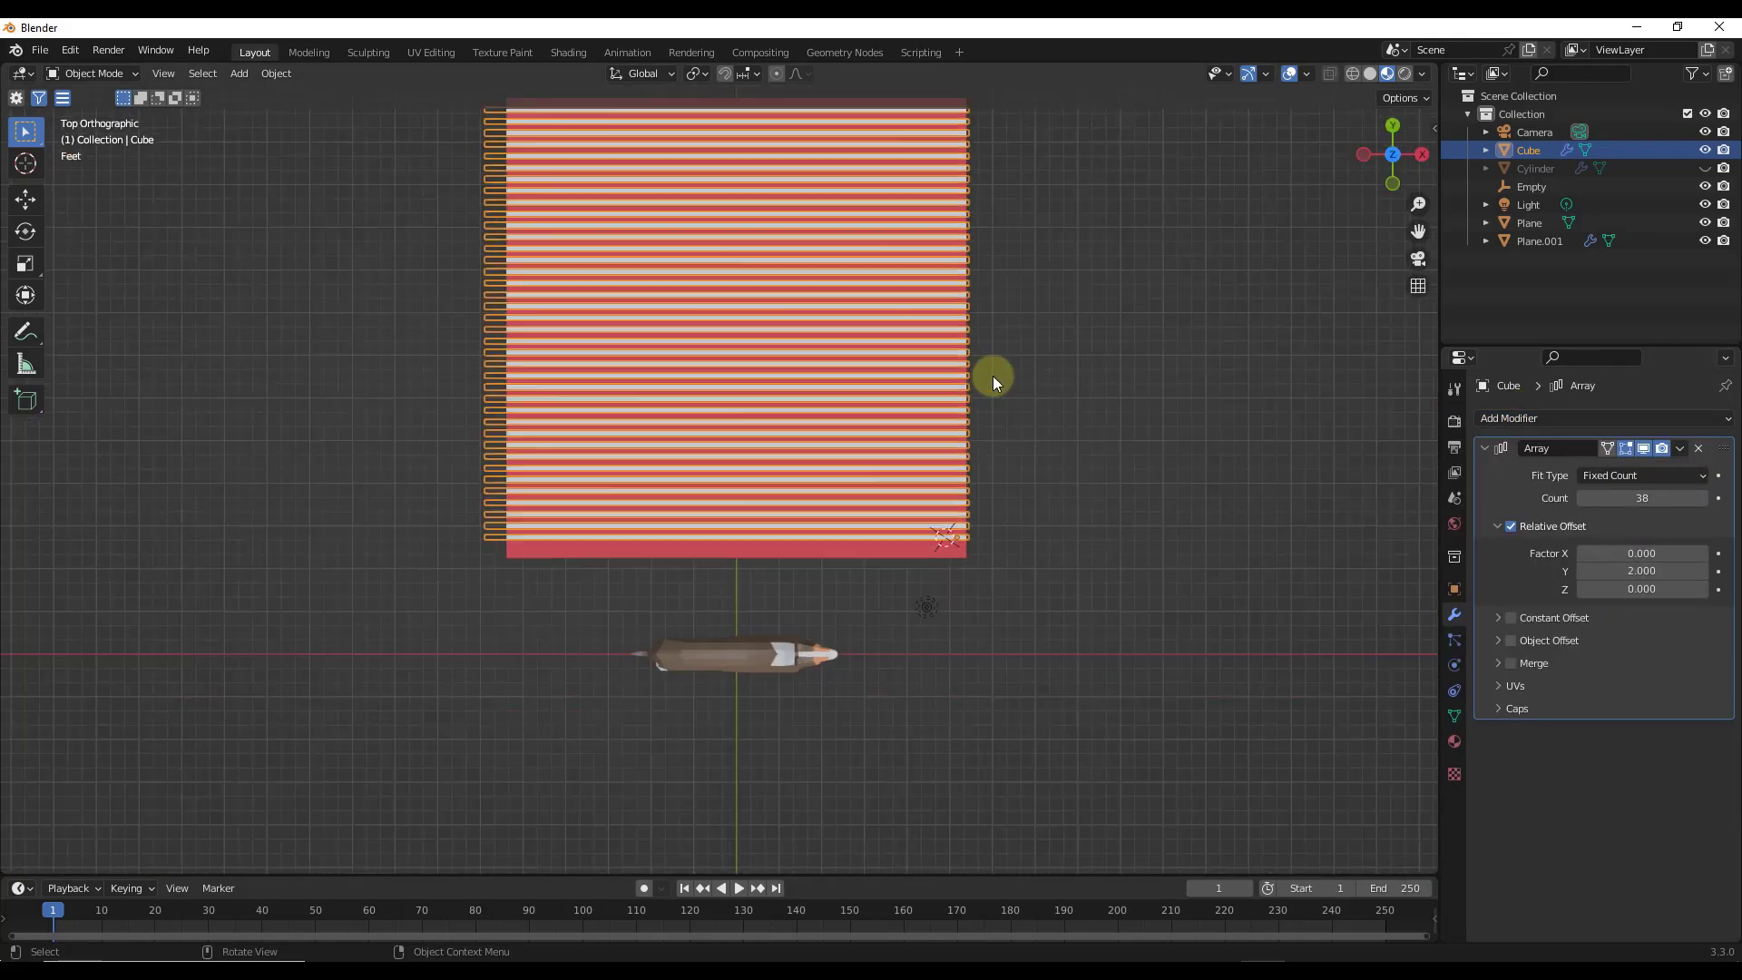
{"action": "middle_click_drag", "start_coordinate": [992, 405], "coordinate": [753, 423]}
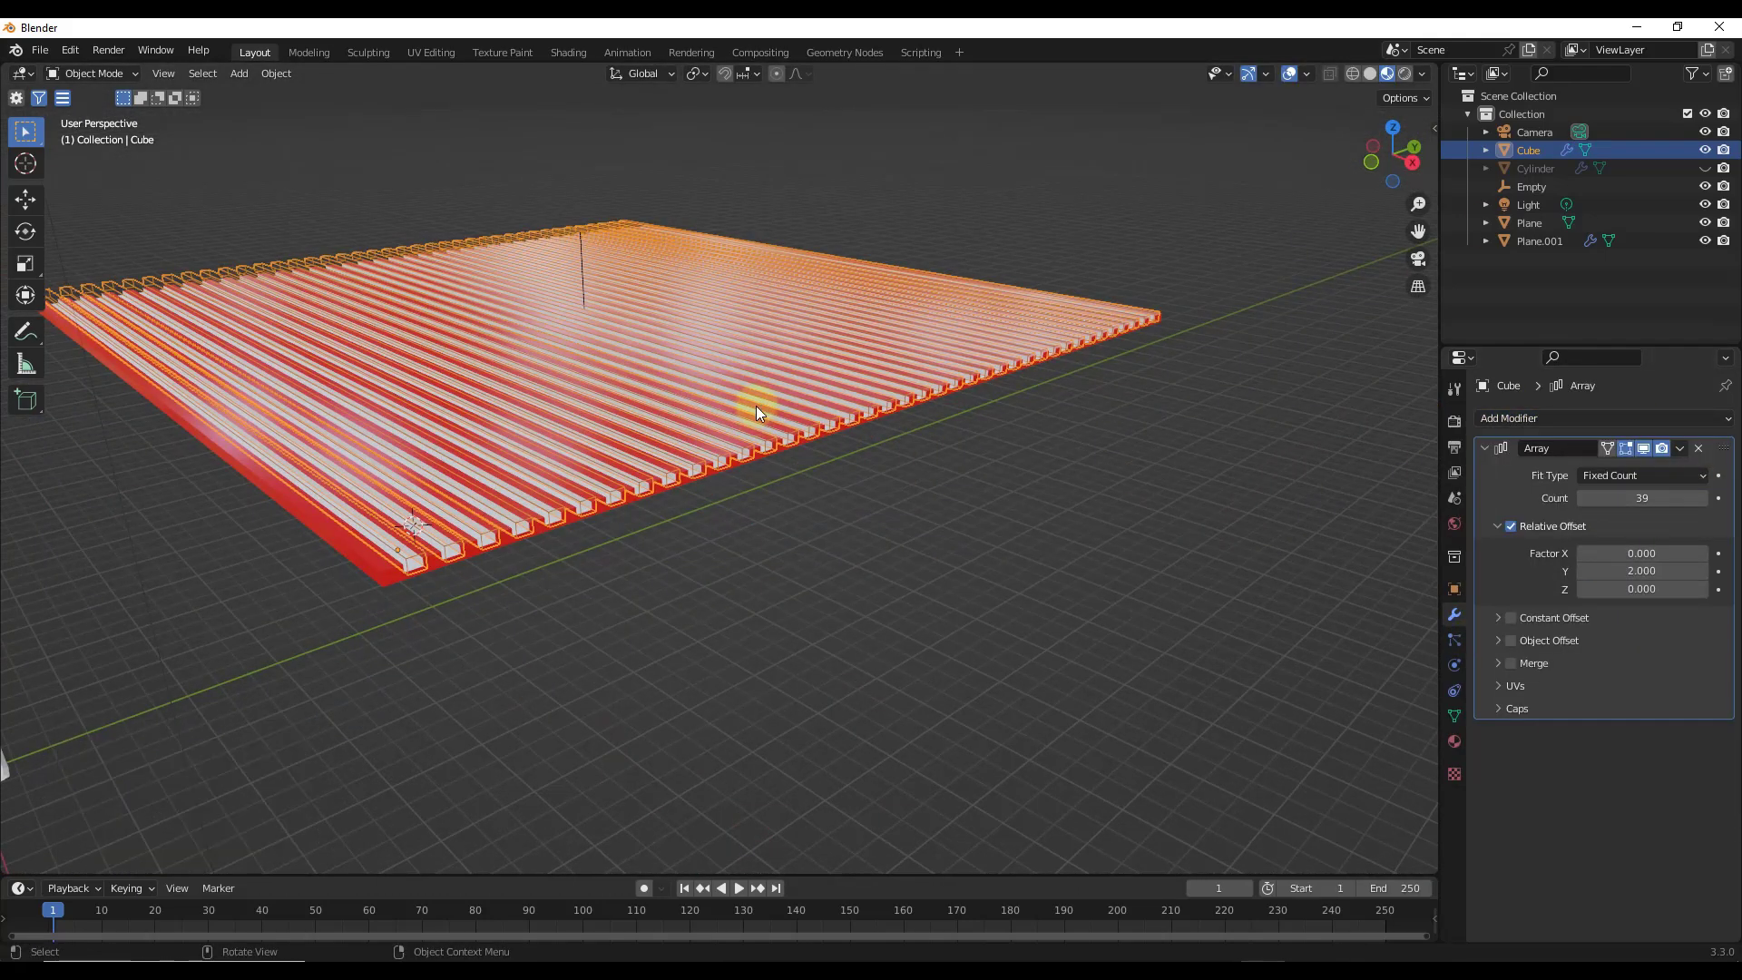
Step: Select the red plate and re-enable its SimpleDeform modifier in the viewport to bend the grooved plate into an arch
{"action": "left_click", "coordinate": [713, 472]}
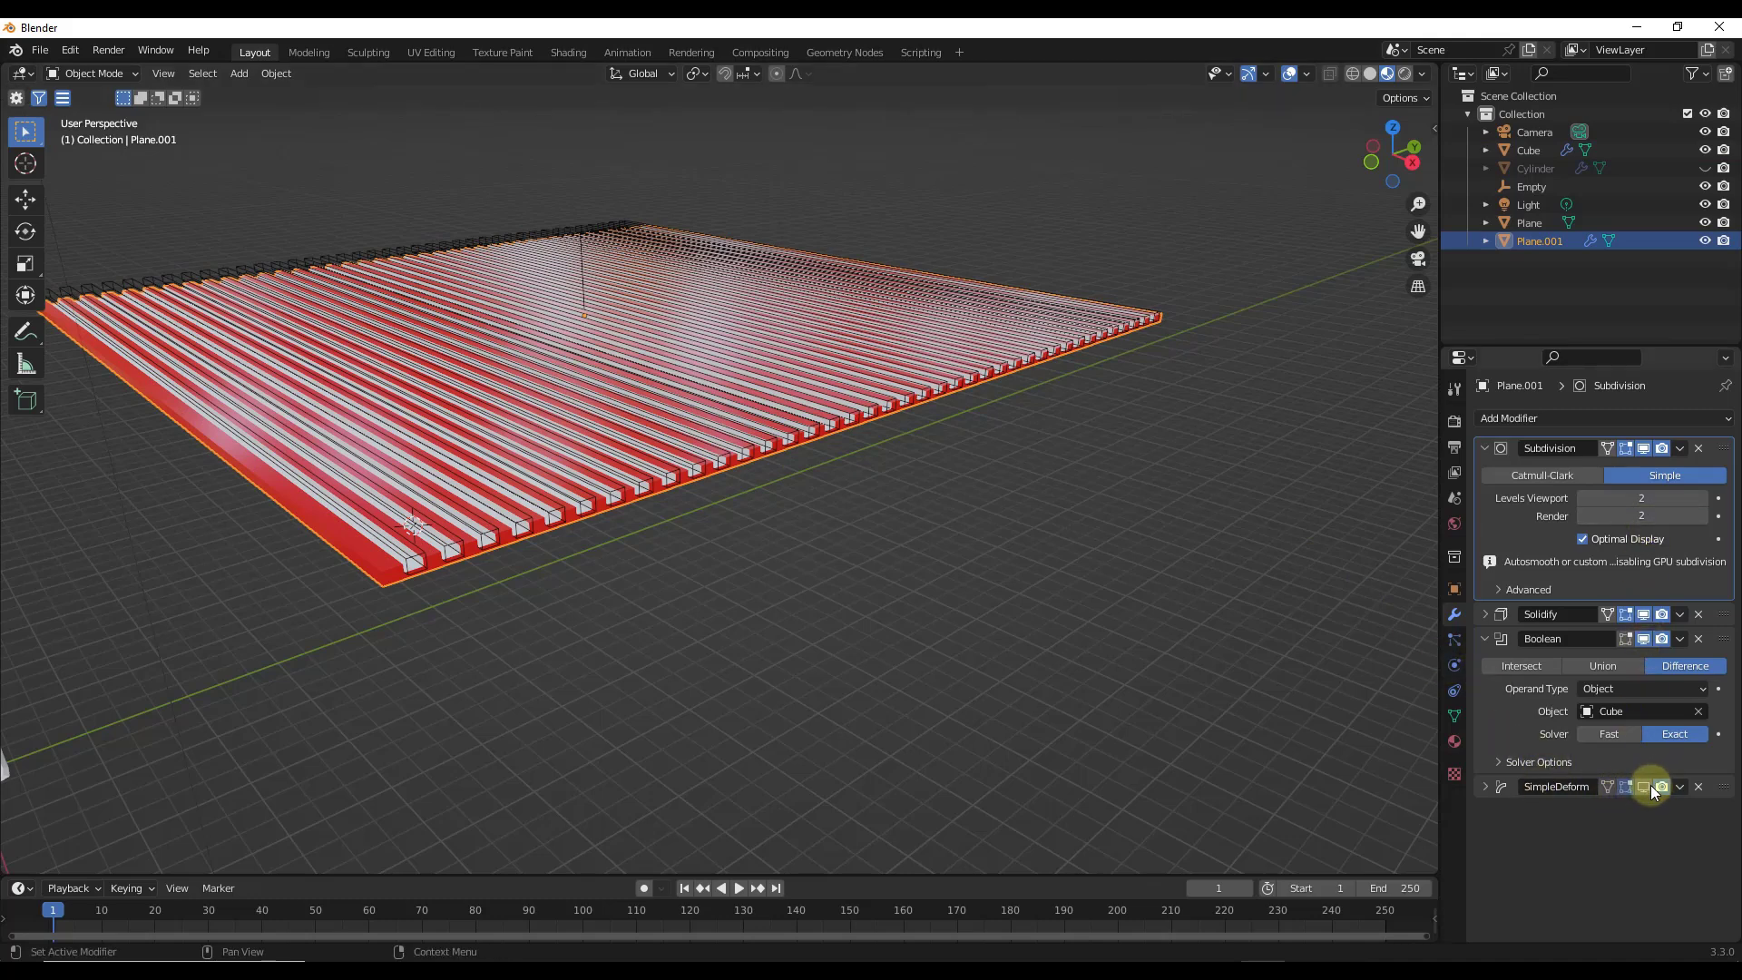
{"action": "middle_click_drag", "start_coordinate": [1118, 303], "coordinate": [673, 437]}
{"action": "scroll", "coordinate": [681, 352], "scroll_direction": "up", "scroll_amount": 4}
{"action": "scroll", "coordinate": [695, 354], "scroll_direction": "down", "scroll_amount": 5}
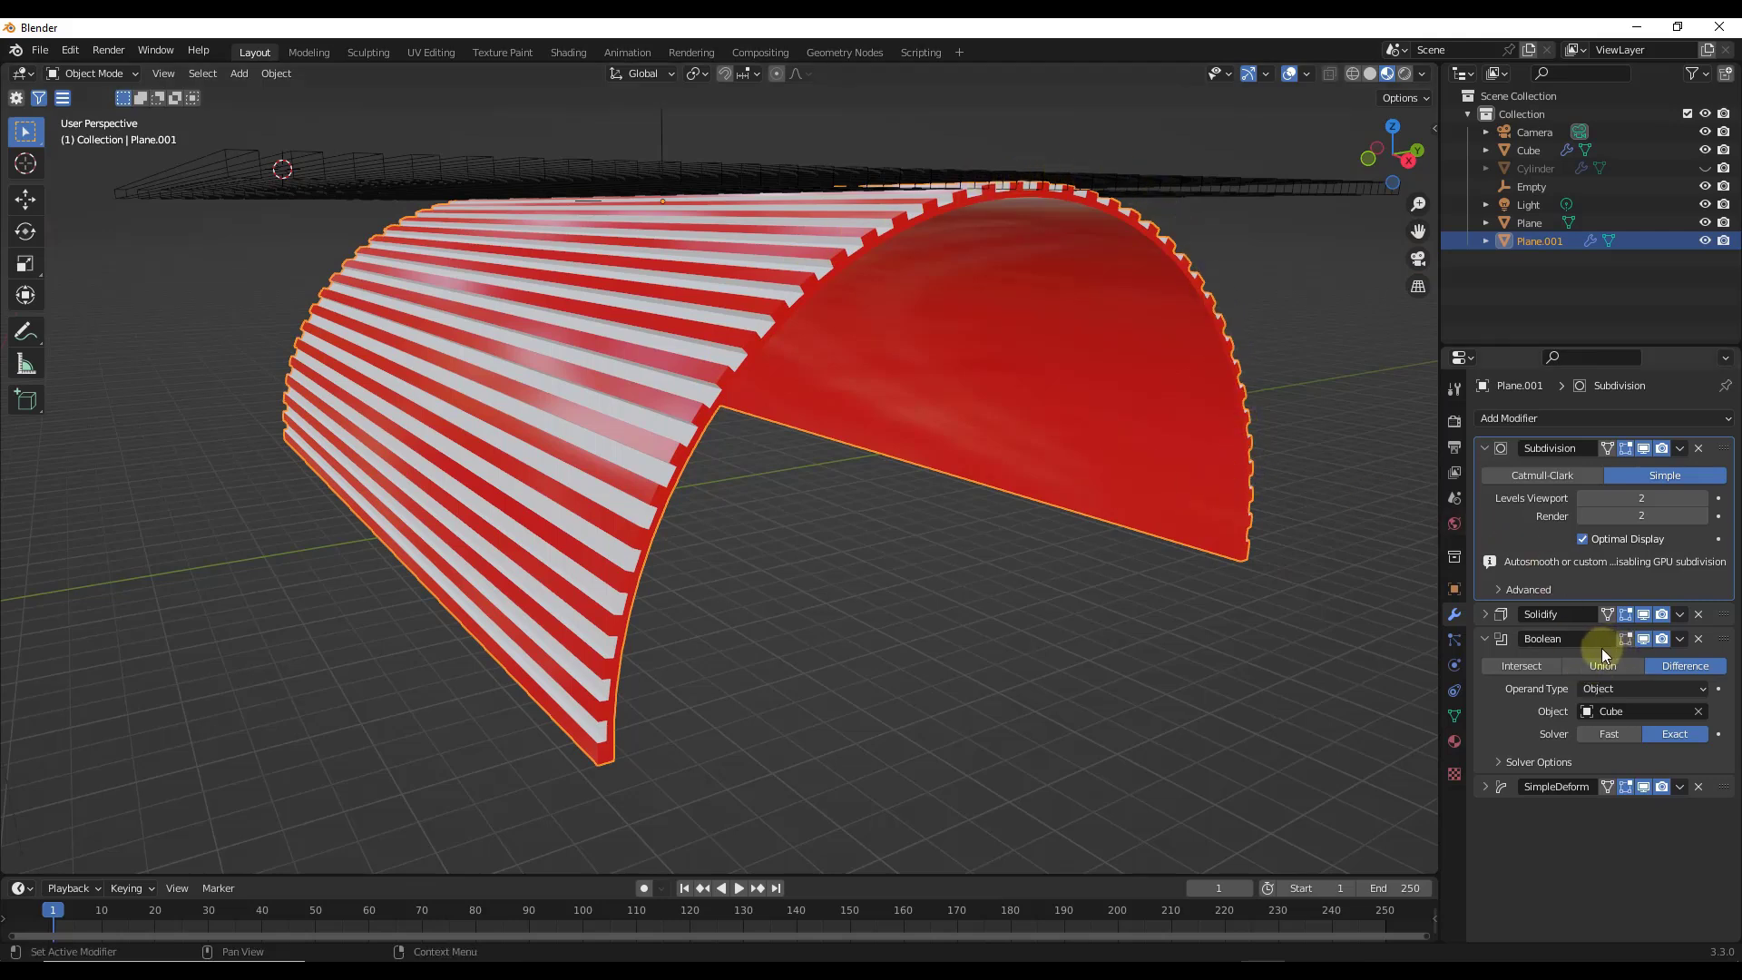
Step: Try Cylinder as the arch's Boolean cutter object, and set the cutter back to Cube
{"action": "left_click", "coordinate": [1621, 709]}
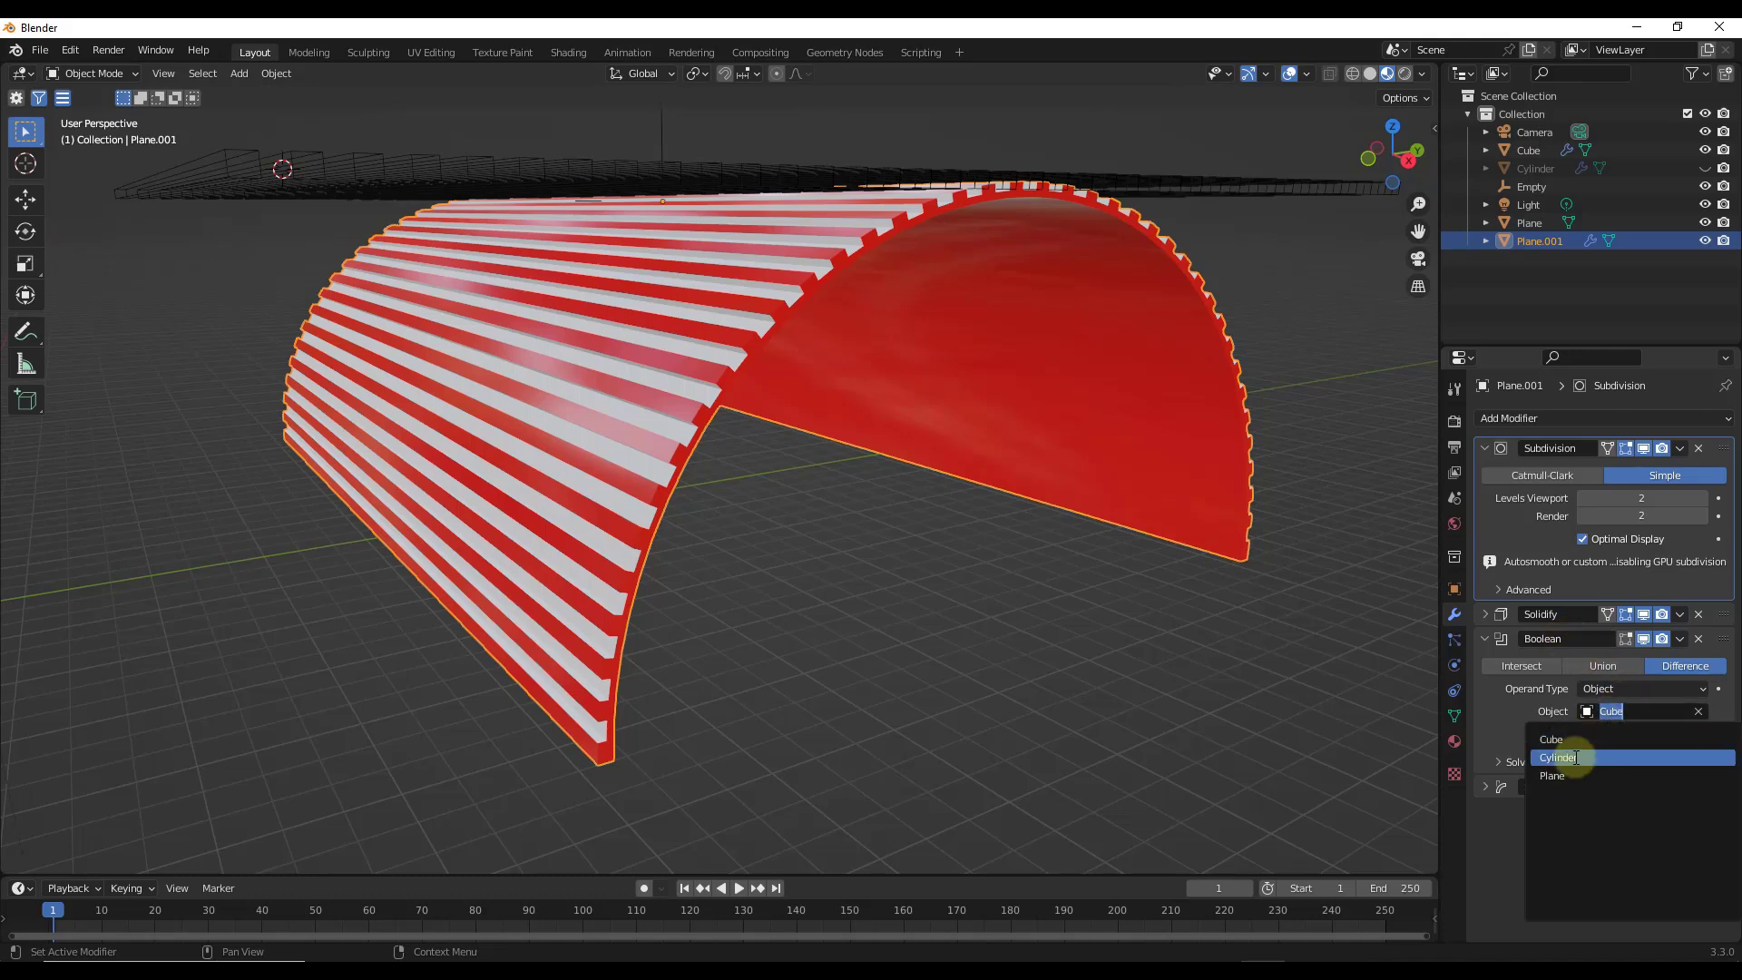
{"action": "left_click", "coordinate": [1576, 758]}
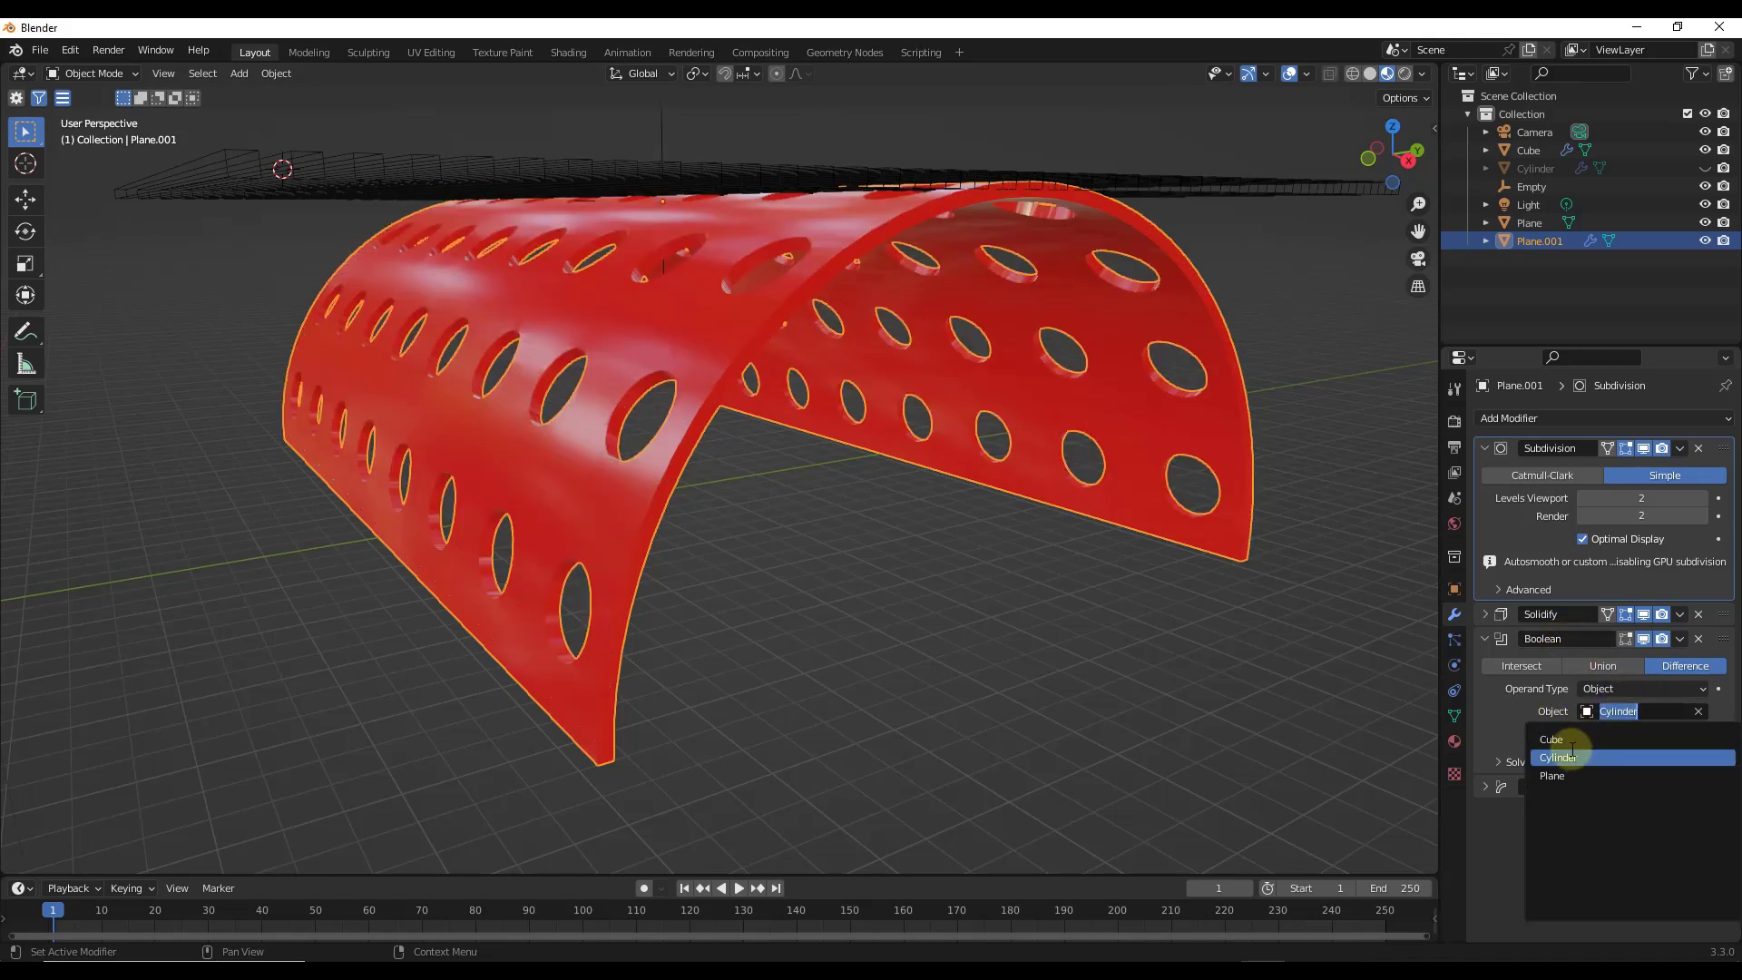
{"action": "key", "text": "Return"}
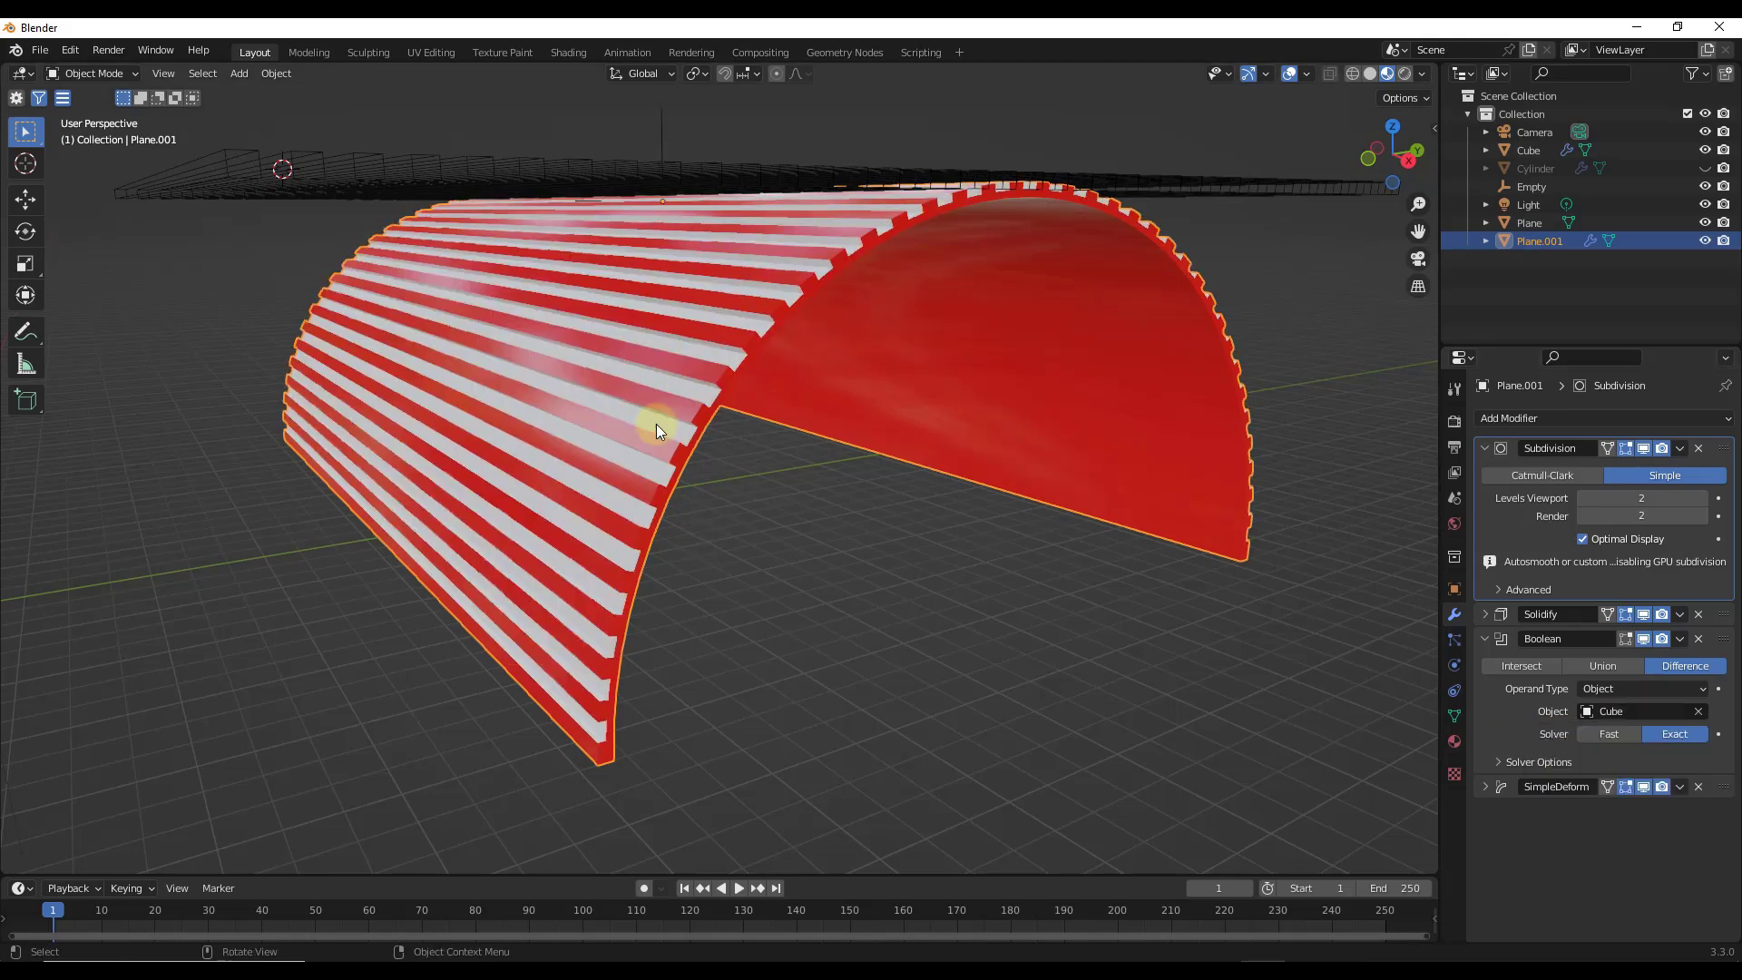
Step: Examine the grooved arch from several angles and review the options for applying its Subdivision, Boolean and SimpleDeform modifiers
{"action": "middle_click_drag", "start_coordinate": [1081, 339], "coordinate": [902, 329]}
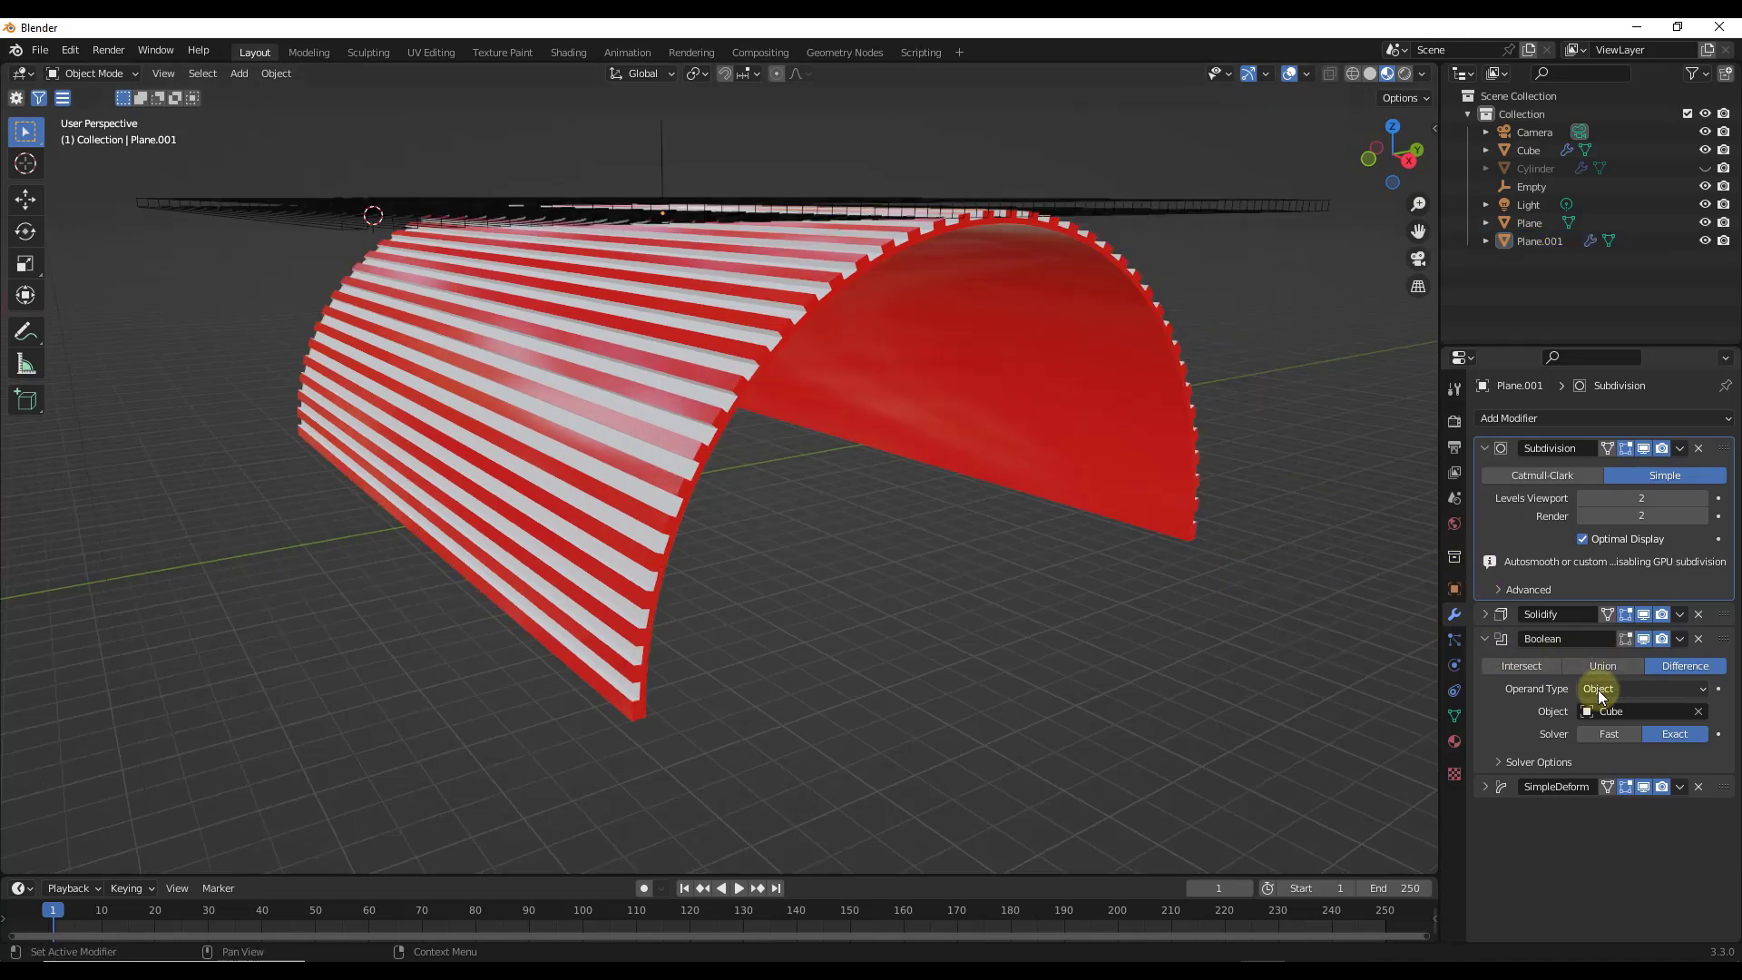
{"action": "middle_click_drag", "start_coordinate": [682, 564], "coordinate": [799, 346]}
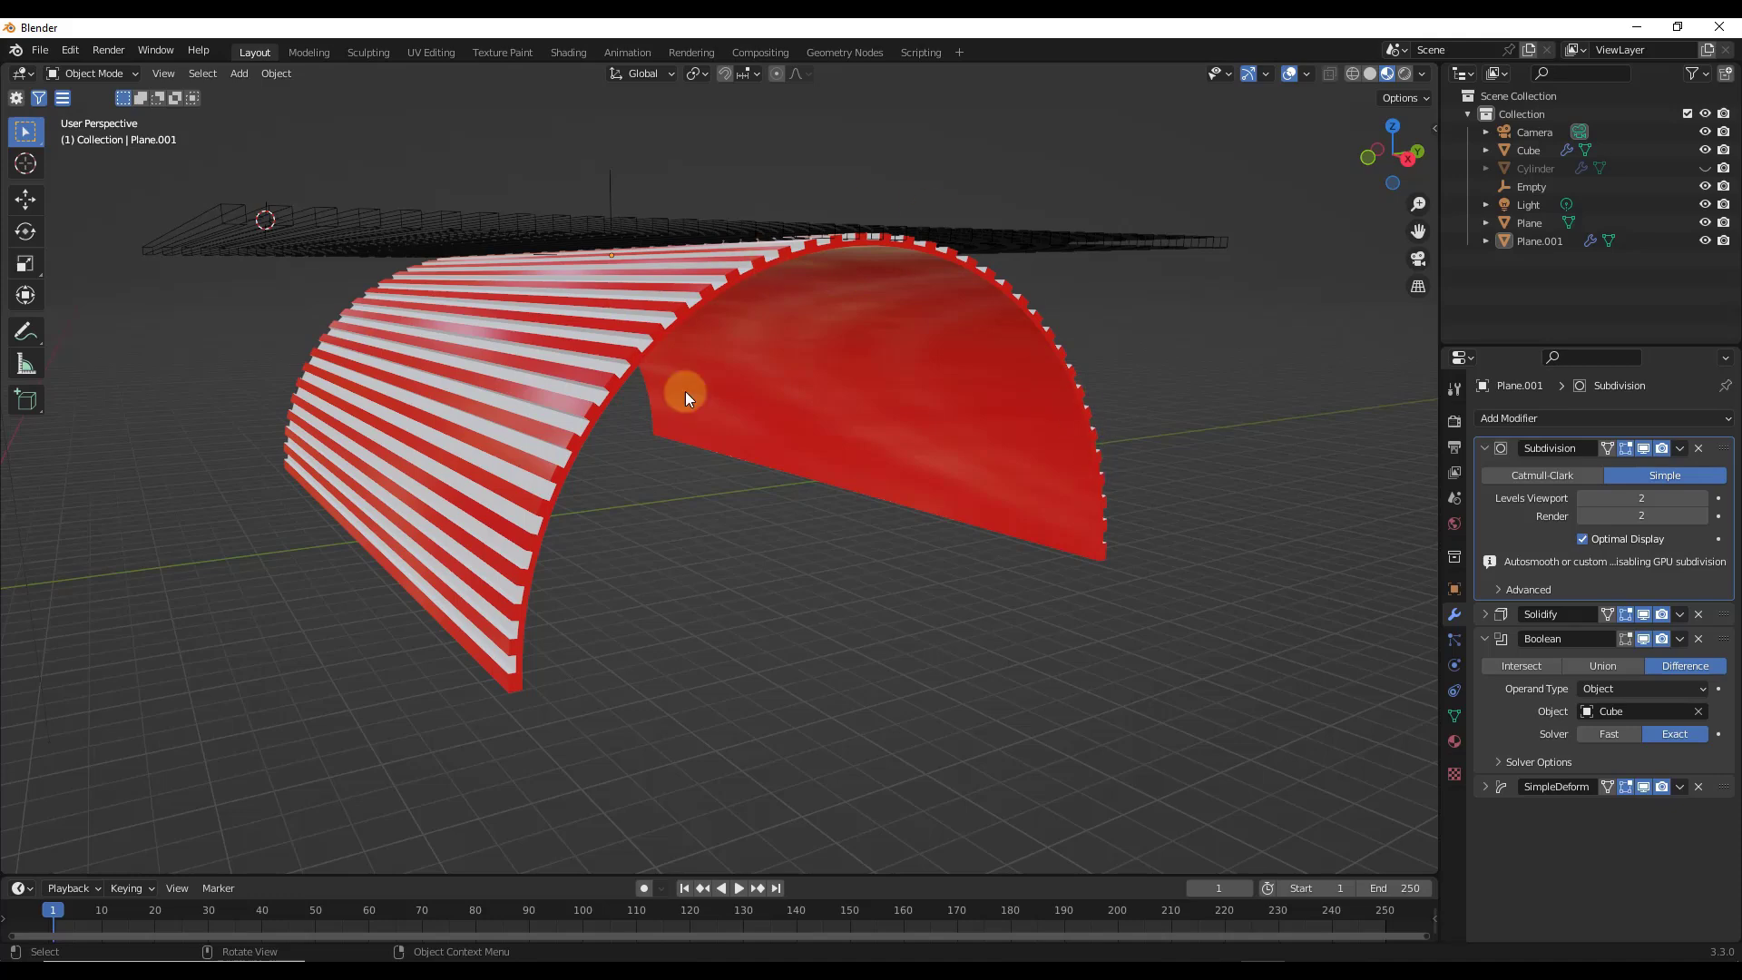
{"action": "middle_click_drag", "start_coordinate": [664, 423], "coordinate": [661, 417]}
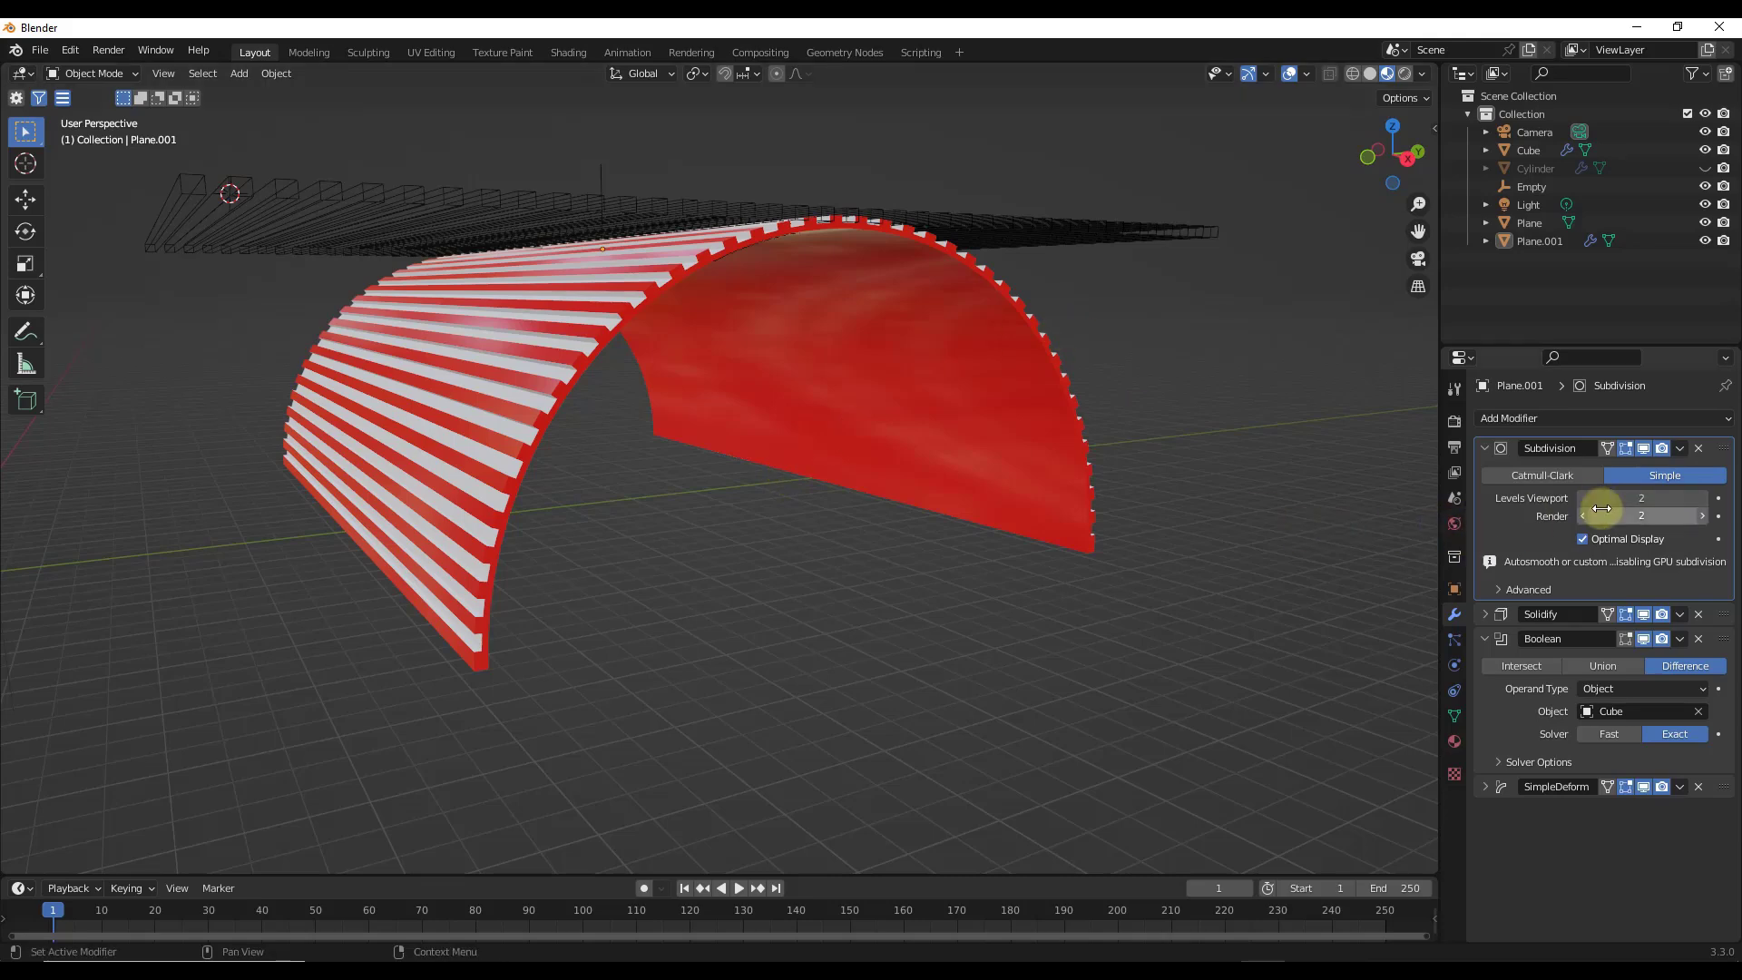
{"action": "scroll", "coordinate": [590, 325], "scroll_direction": "up", "scroll_amount": 2}
{"action": "scroll", "coordinate": [599, 325], "scroll_direction": "down", "scroll_amount": 2}
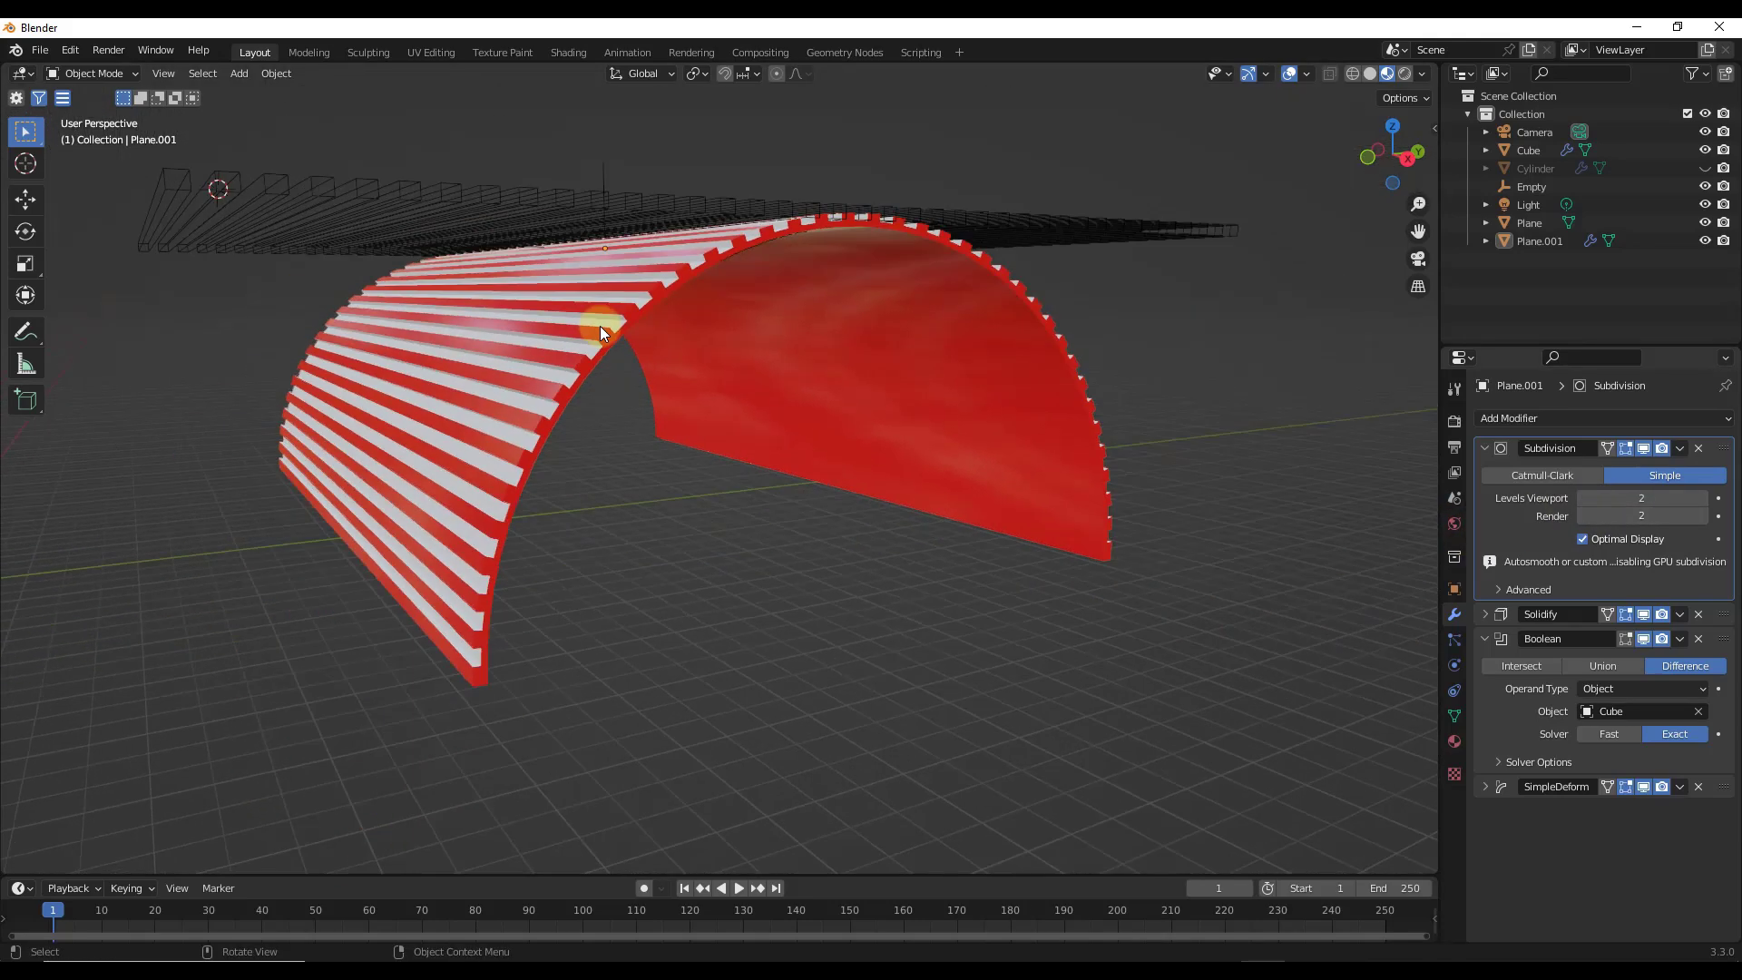
{"action": "left_click", "coordinate": [1679, 788]}
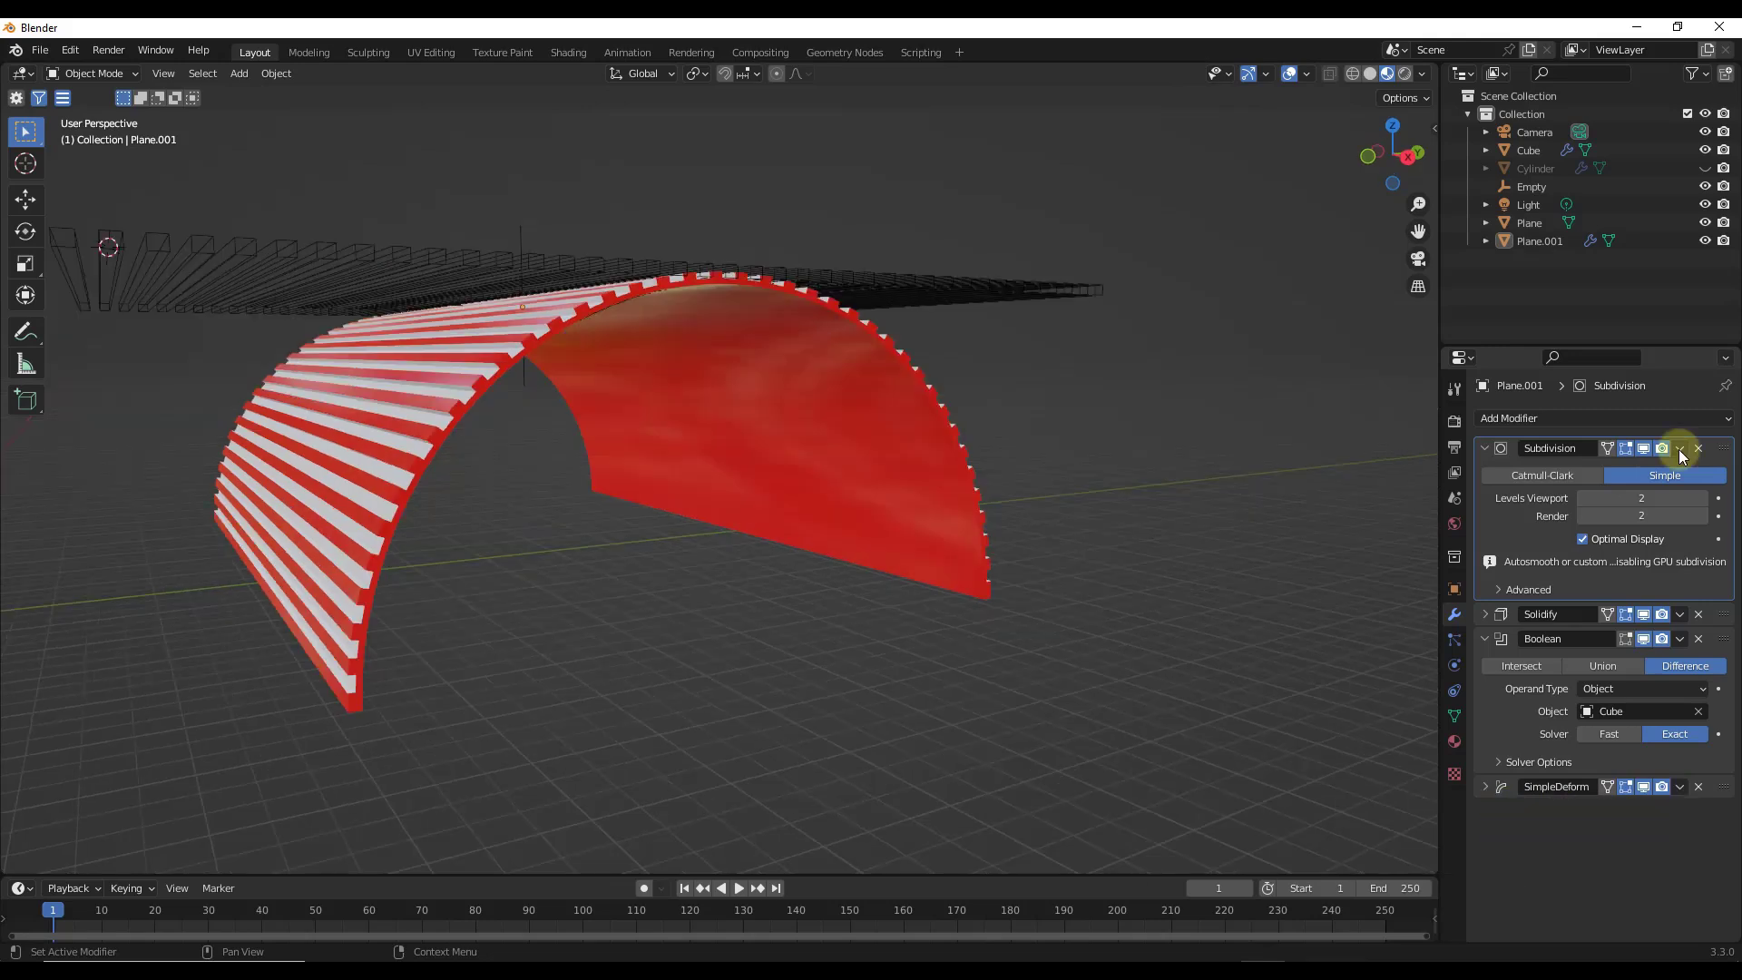
{"action": "left_click", "coordinate": [1679, 448]}
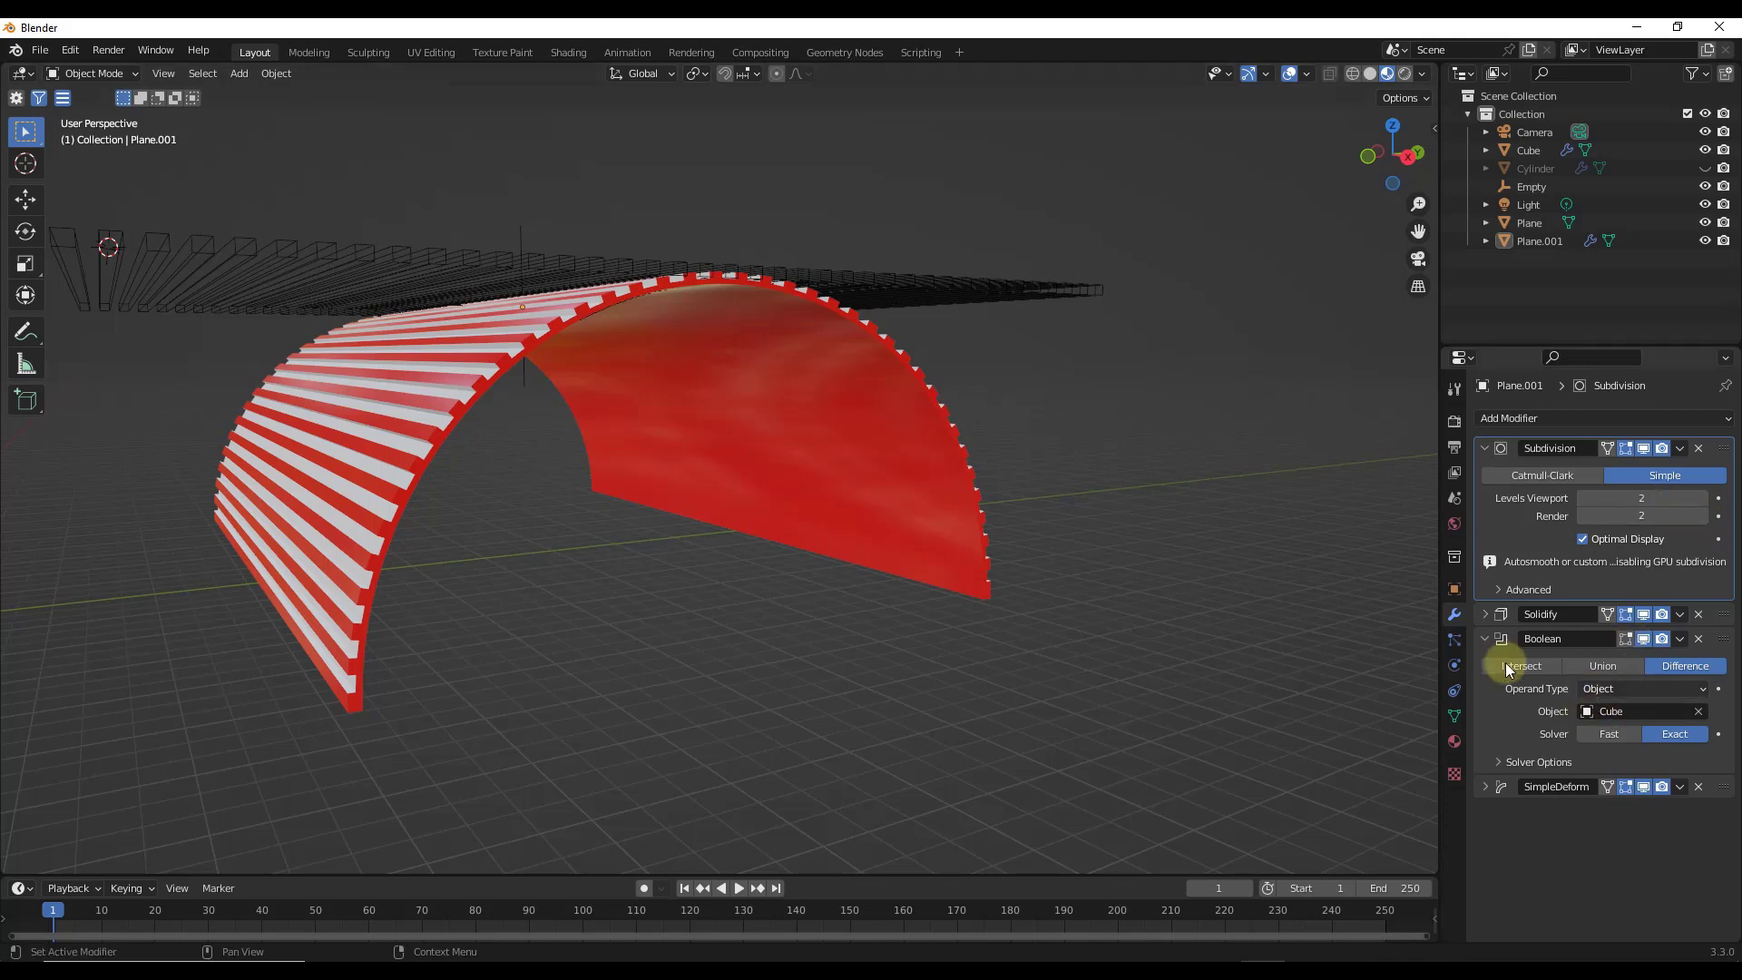
{"action": "middle_click_drag", "start_coordinate": [635, 455], "coordinate": [646, 454]}
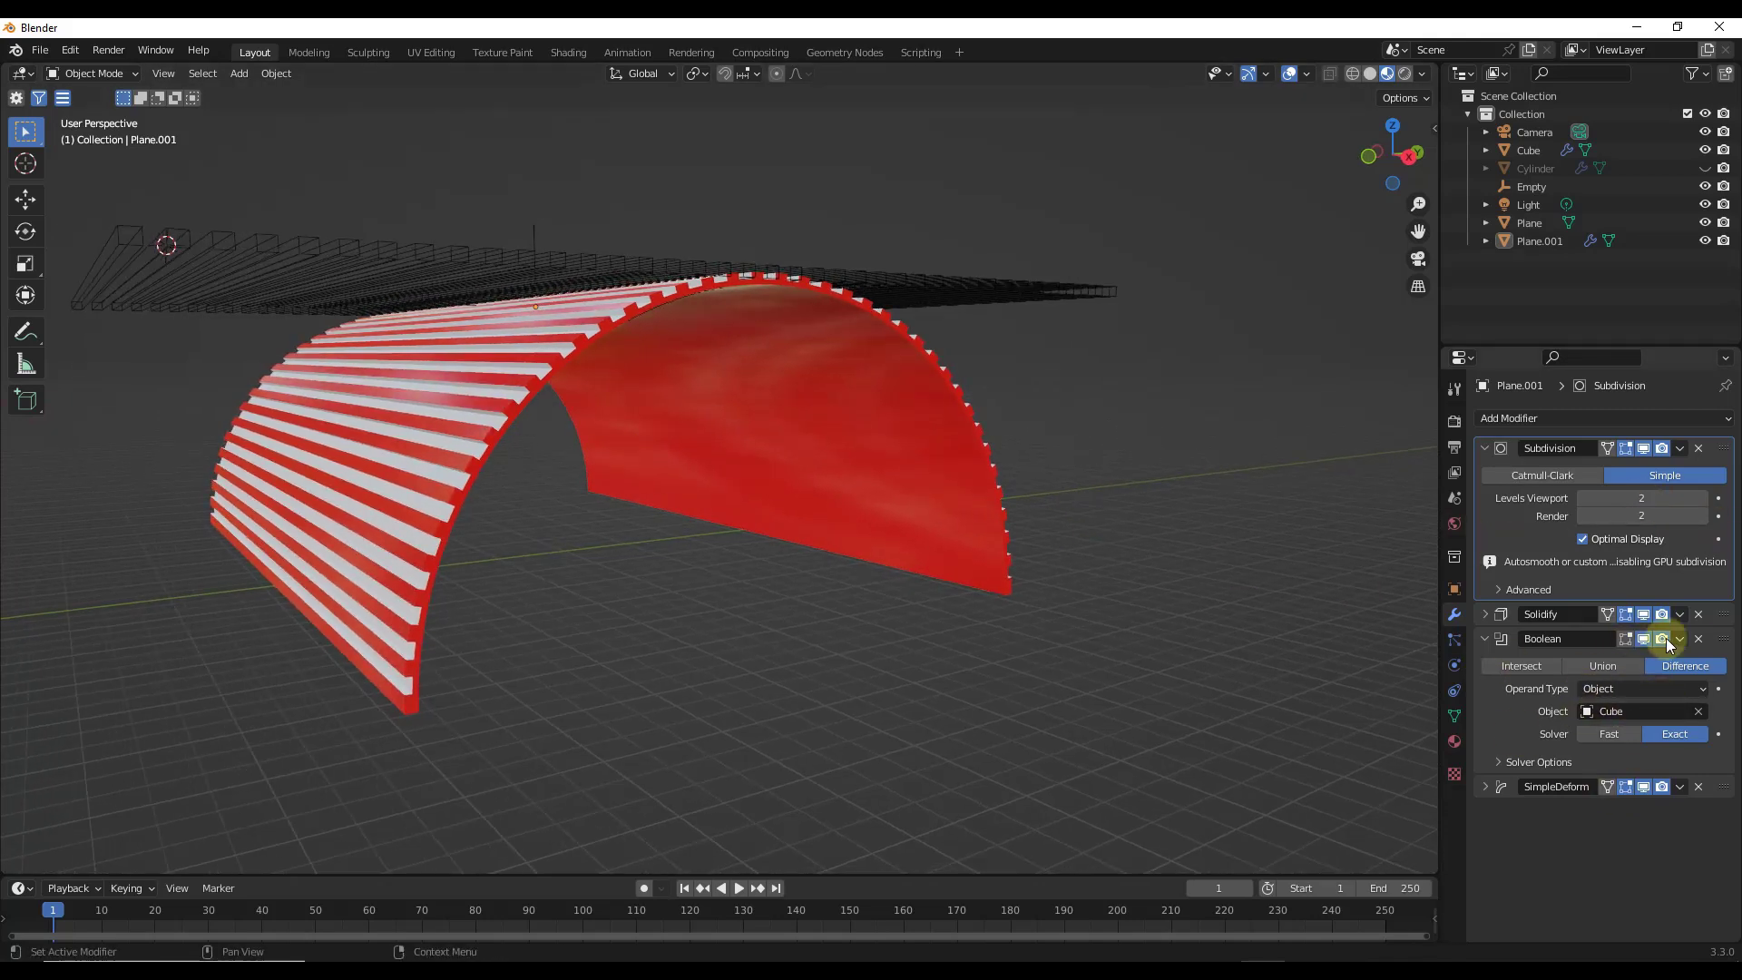